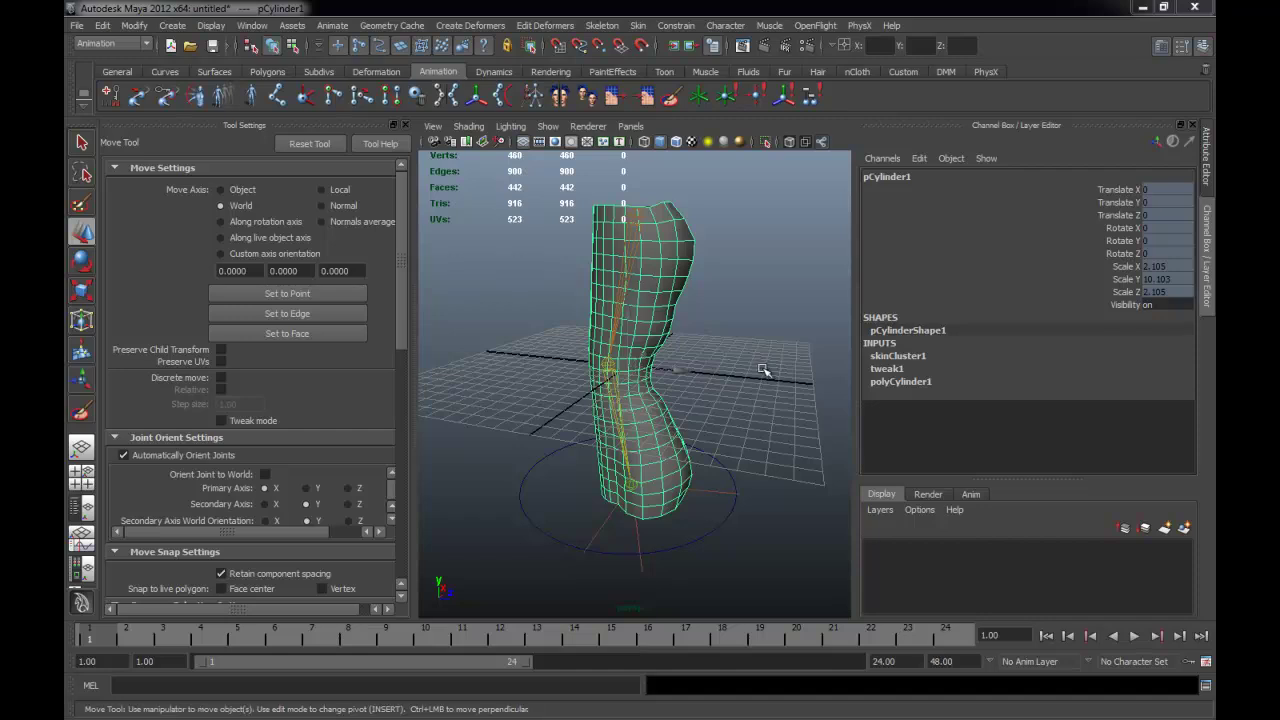
- Open skin-weight painting on the leg cylinder and inspect the joint1, joint2 and joint3 influences
{"action": "left_click", "coordinate": [743, 397]}
{"action": "mouse_move", "coordinate": [654, 434]}
{"action": "left_mouse_down", "text": "alt"}
{"action": "mouse_move", "coordinate": [763, 420]}
{"action": "mouse_move", "coordinate": [668, 425]}
{"action": "left_mouse_up", "text": "alt"}
{"action": "left_click", "coordinate": [668, 425]}
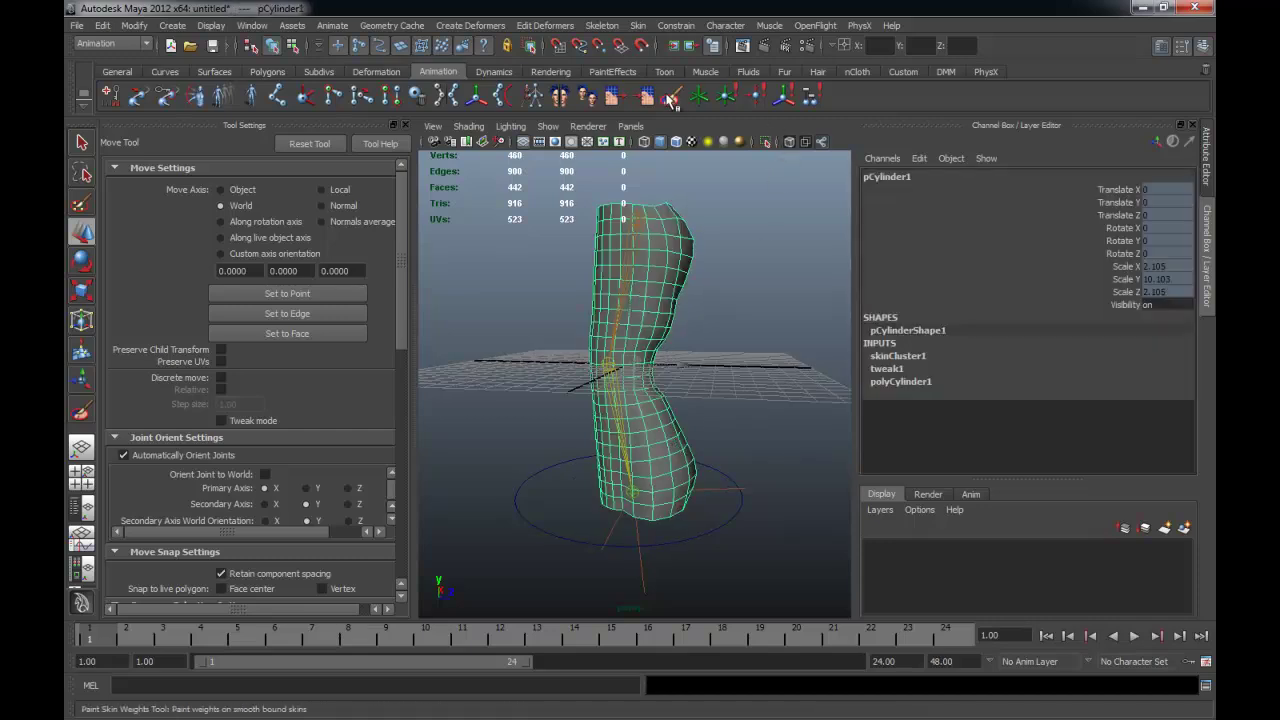
{"action": "left_click", "coordinate": [670, 96]}
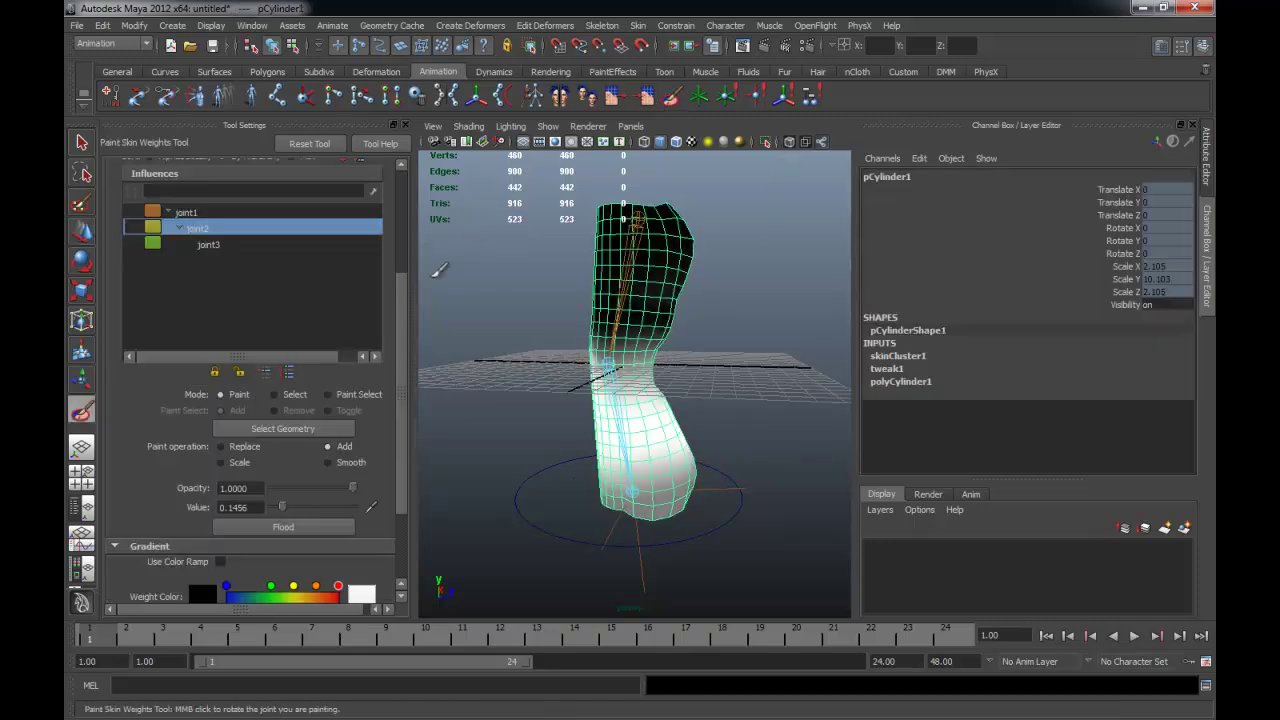
{"action": "left_click", "coordinate": [212, 213]}
{"action": "left_click", "coordinate": [214, 229]}
{"action": "left_click", "coordinate": [220, 244]}
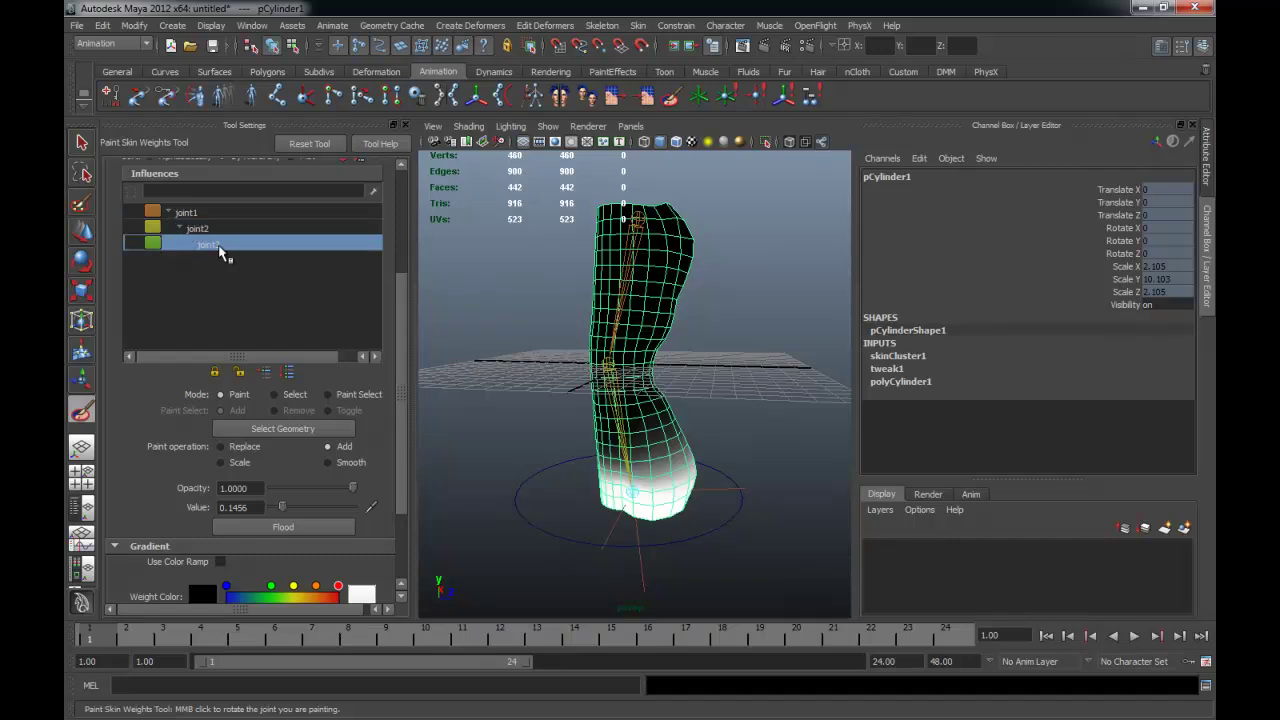
{"action": "left_click", "coordinate": [214, 230]}
{"action": "mouse_move", "coordinate": [527, 422]}
{"action": "left_mouse_down", "text": "alt"}
{"action": "mouse_move", "coordinate": [609, 466]}
{"action": "mouse_move", "coordinate": [757, 466]}
{"action": "mouse_move", "coordinate": [643, 457]}
{"action": "mouse_move", "coordinate": [553, 481]}
{"action": "mouse_move", "coordinate": [571, 500]}
{"action": "mouse_move", "coordinate": [548, 484]}
{"action": "left_mouse_up", "text": "alt"}
{"action": "mouse_move", "coordinate": [402, 432]}
{"action": "left_mouse_down"}
{"action": "mouse_move", "coordinate": [408, 500]}
{"action": "mouse_move", "coordinate": [408, 397]}
{"action": "left_mouse_up"}
{"action": "mouse_move", "coordinate": [620, 490]}
{"action": "left_mouse_down", "text": "alt"}
{"action": "mouse_move", "coordinate": [746, 496]}
{"action": "mouse_move", "coordinate": [743, 524]}
{"action": "left_mouse_up", "text": "alt"}
- Raise nurbsCircle1 to bend the skinned leg, then lower it back to Translate Y -9.344
{"action": "key", "text": "q"}
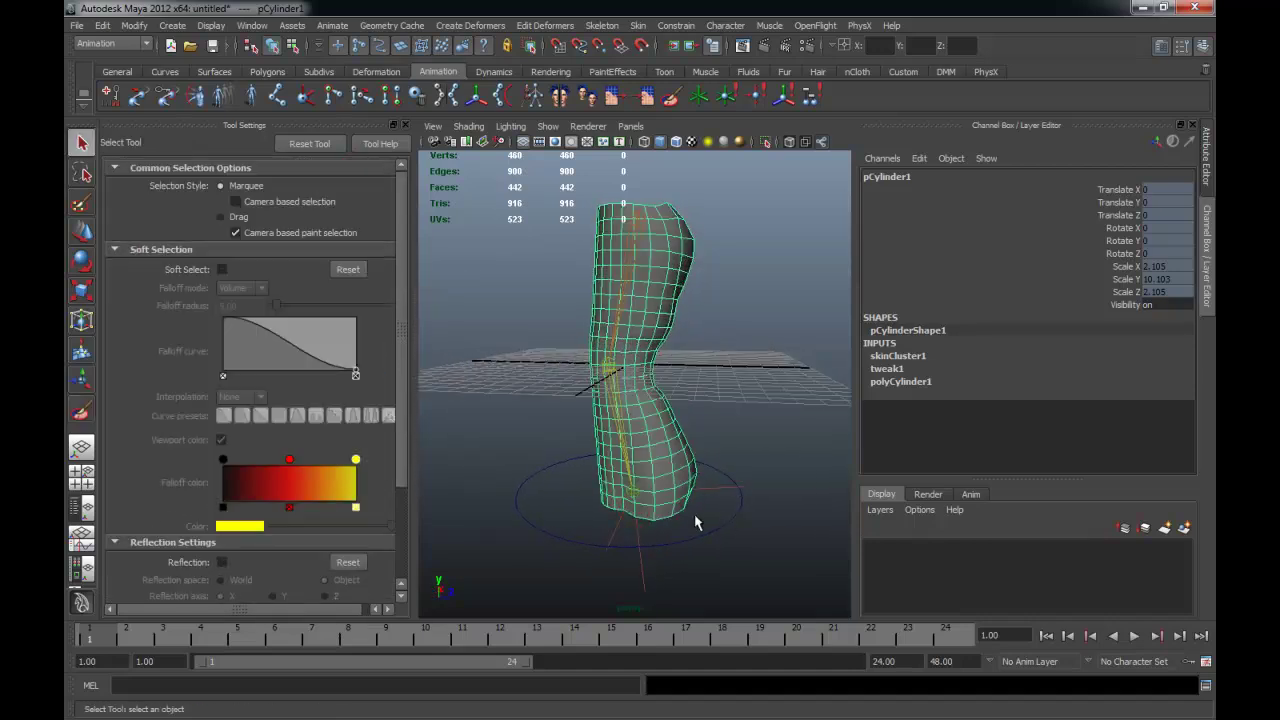
{"action": "left_click", "coordinate": [704, 528]}
{"action": "key", "text": "w"}
{"action": "left_click_drag", "start_coordinate": [652, 457], "coordinate": [636, 371]}
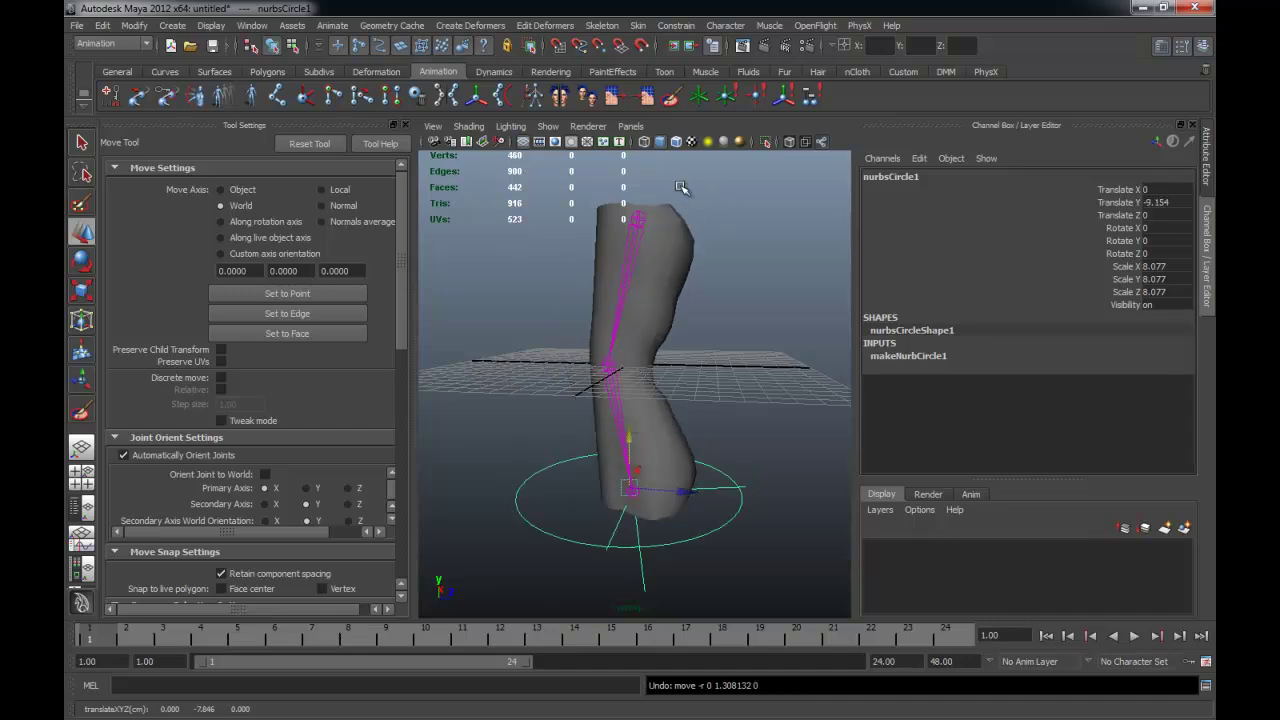
{"action": "left_click_drag", "start_coordinate": [639, 474], "coordinate": [640, 360]}
{"action": "mouse_move", "coordinate": [720, 371]}
{"action": "left_mouse_down", "text": "alt"}
{"action": "mouse_move", "coordinate": [567, 313]}
{"action": "mouse_move", "coordinate": [527, 357]}
{"action": "mouse_move", "coordinate": [686, 357]}
{"action": "mouse_move", "coordinate": [634, 366]}
{"action": "mouse_move", "coordinate": [643, 443]}
{"action": "mouse_move", "coordinate": [652, 366]}
{"action": "mouse_move", "coordinate": [652, 423]}
{"action": "left_mouse_up", "text": "alt"}
{"action": "left_click_drag", "start_coordinate": [669, 286], "coordinate": [650, 271], "text": "alt"}
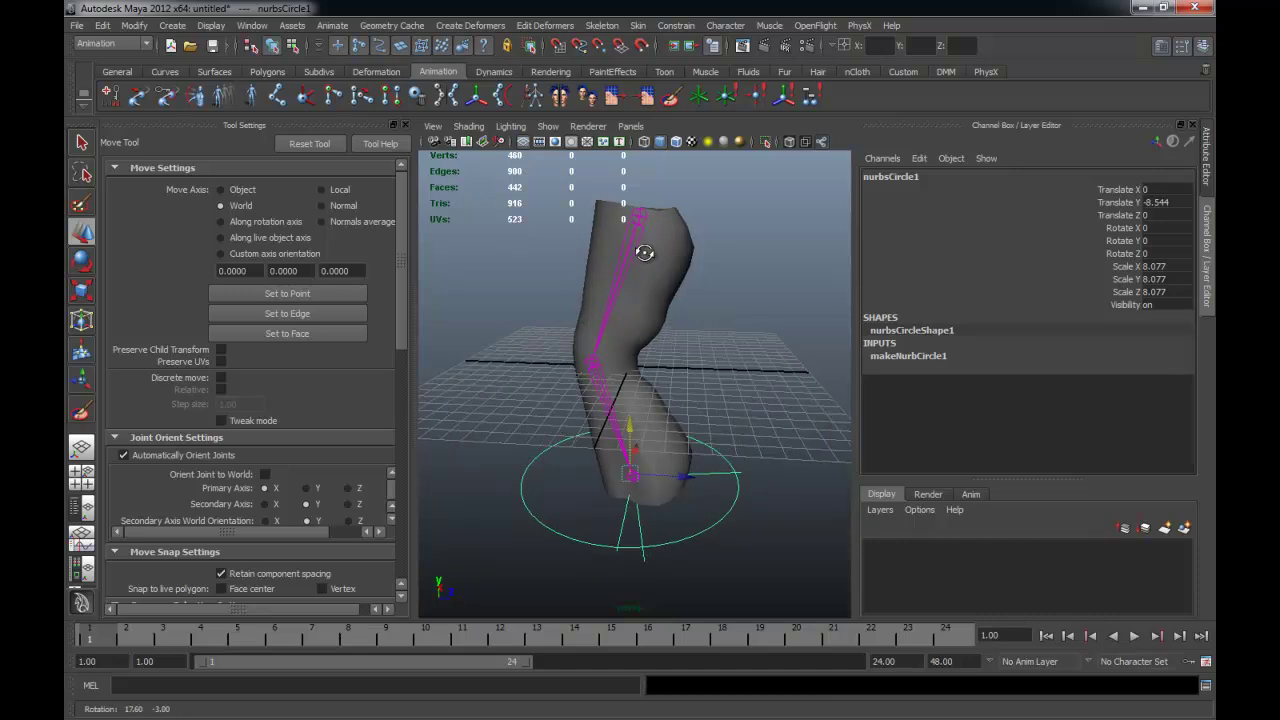
{"action": "left_click_drag", "start_coordinate": [651, 318], "coordinate": [607, 321], "text": "alt"}
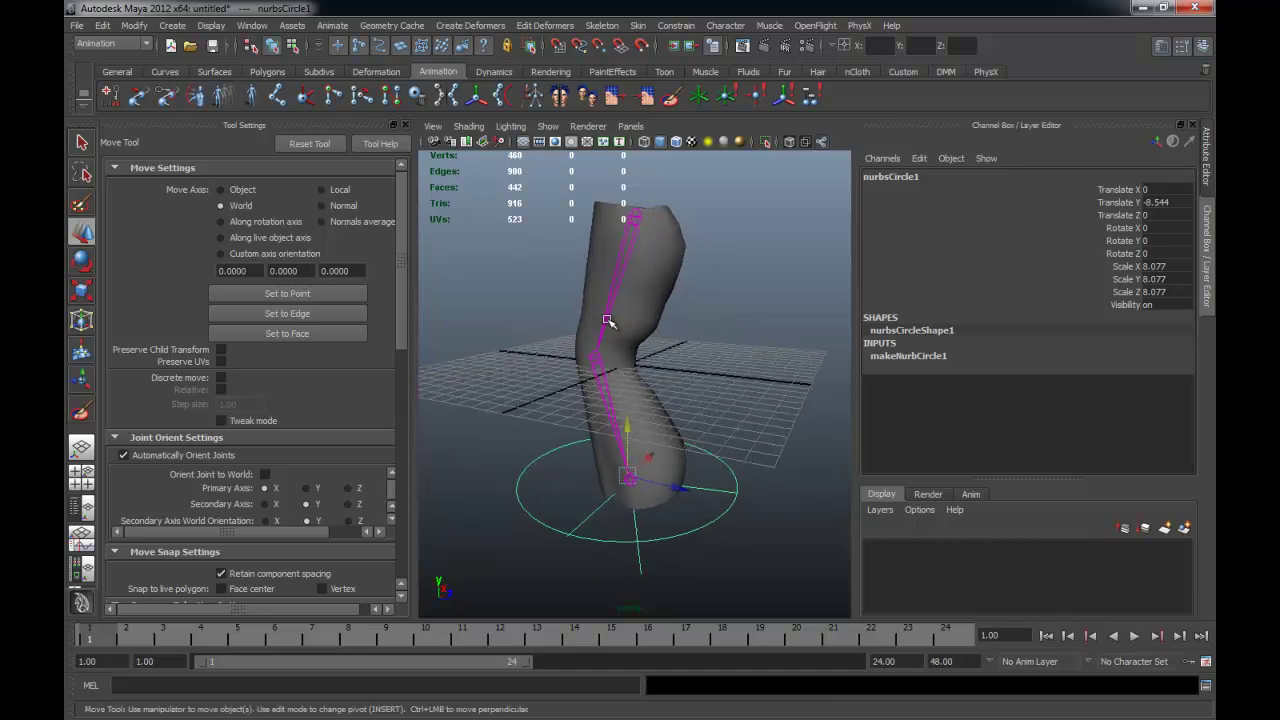
{"action": "left_click_drag", "start_coordinate": [626, 428], "coordinate": [646, 445]}
{"action": "left_click_drag", "start_coordinate": [669, 256], "coordinate": [686, 214], "text": "alt"}
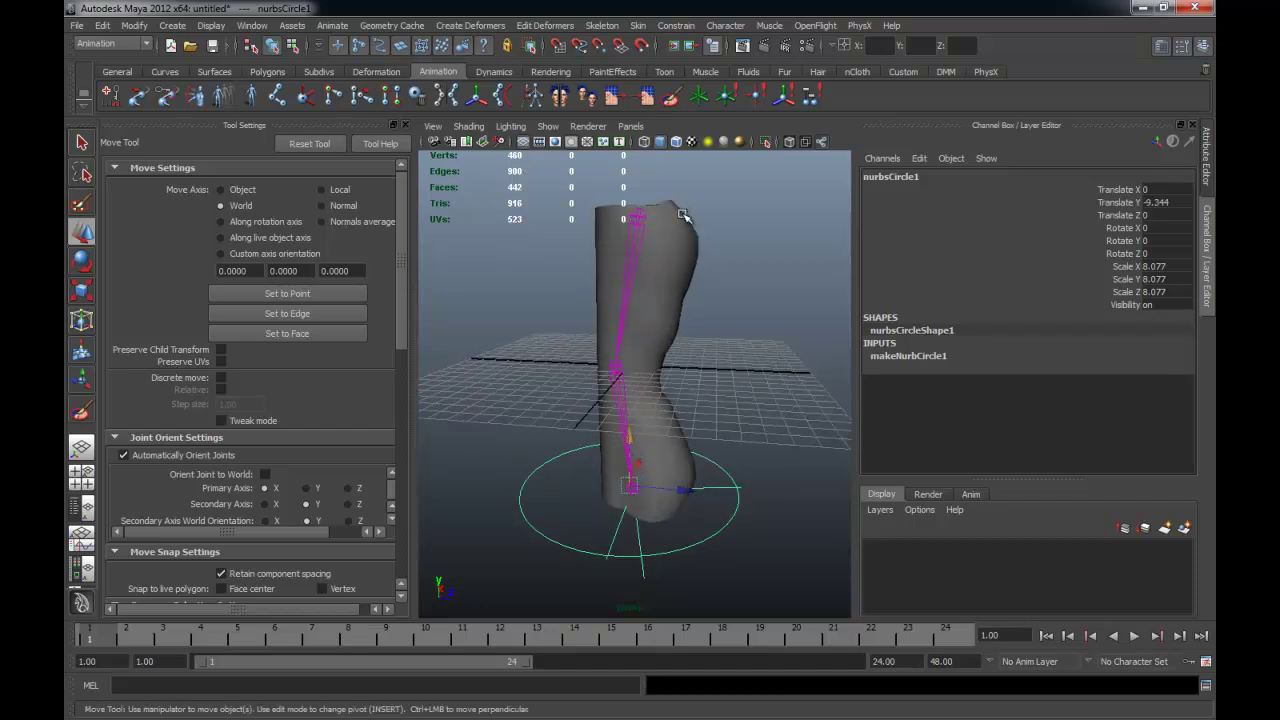
{"action": "left_click", "coordinate": [267, 71]}
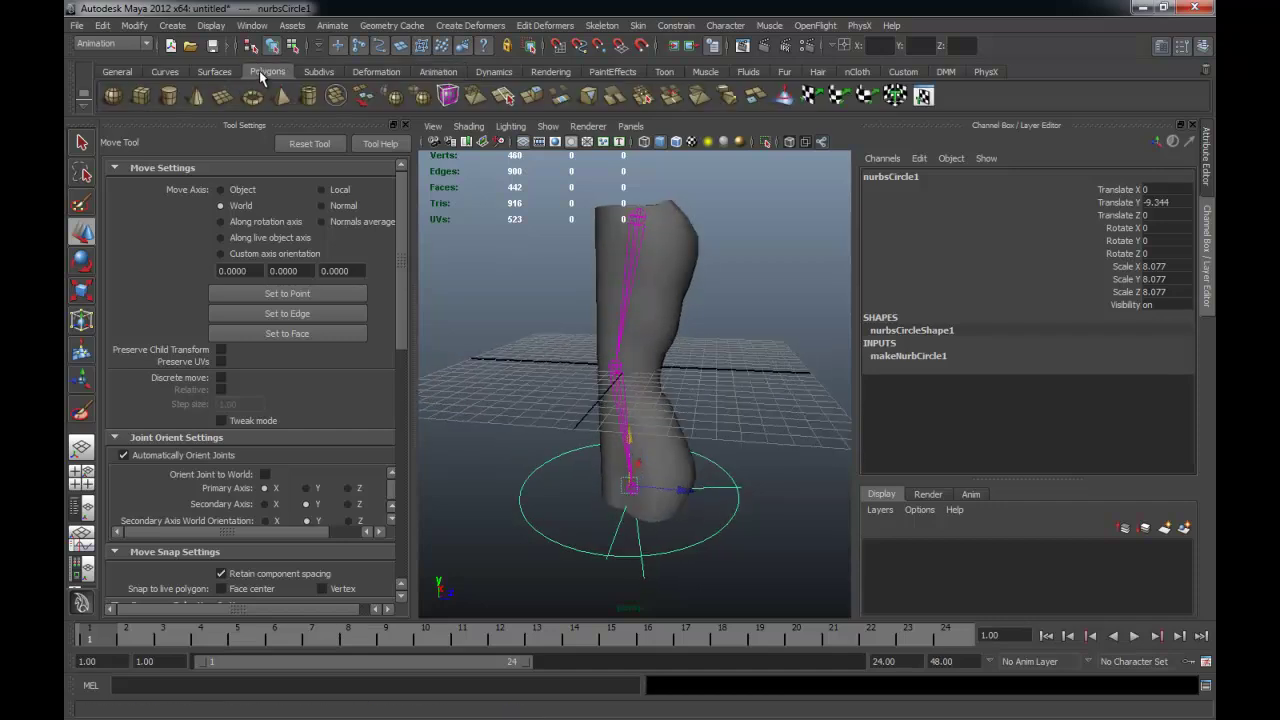
- Create a second polygon cylinder at Z -10.281, scaled to 2.347 × 9.849 × 2.347, with more height subdivisions
{"action": "left_click", "coordinate": [169, 96]}
{"action": "left_click_drag", "start_coordinate": [632, 370], "coordinate": [545, 369]}
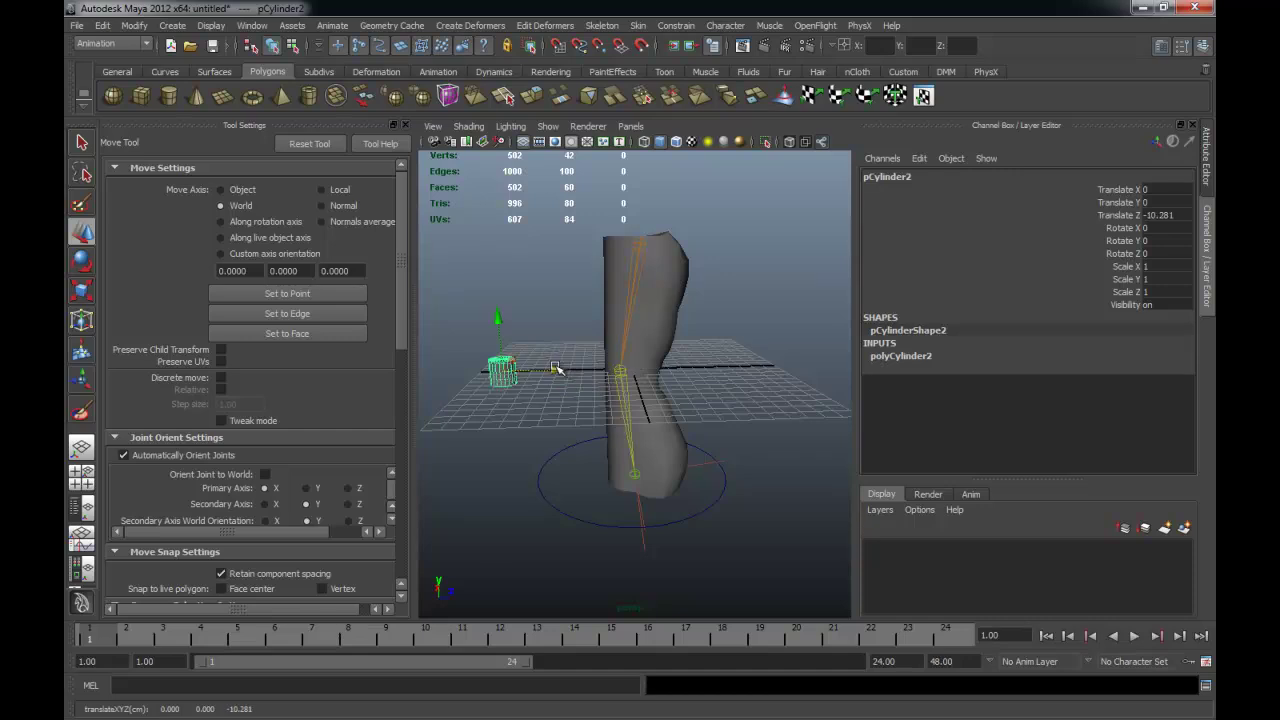
{"action": "key", "text": "r"}
{"action": "mouse_move", "coordinate": [500, 300]}
{"action": "left_mouse_down"}
{"action": "mouse_move", "coordinate": [519, 291]}
{"action": "mouse_move", "coordinate": [494, 284]}
{"action": "mouse_move", "coordinate": [495, 270]}
{"action": "left_mouse_up"}
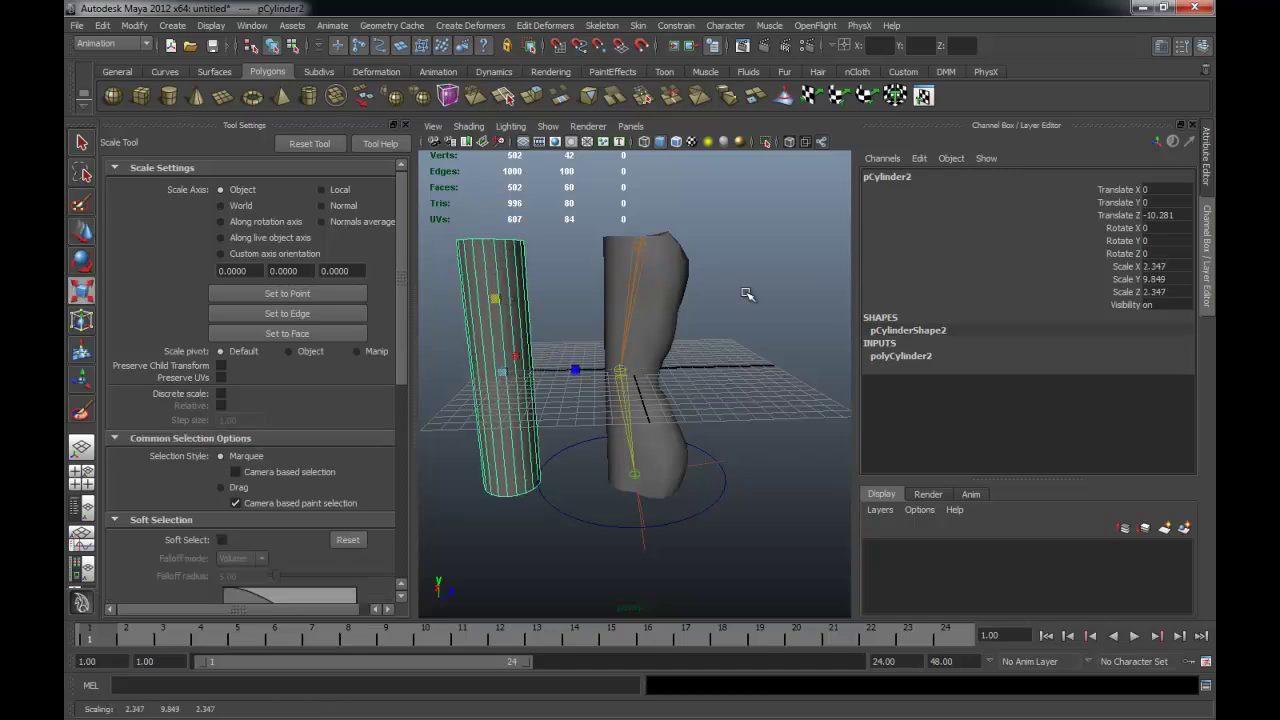
{"action": "left_click", "coordinate": [935, 357]}
{"action": "left_click", "coordinate": [1100, 408]}
{"action": "middle_click_drag", "start_coordinate": [760, 339], "coordinate": [740, 338]}
- Deselect everything and frame both meshes in a wireframe side view
{"action": "left_click", "coordinate": [736, 338]}
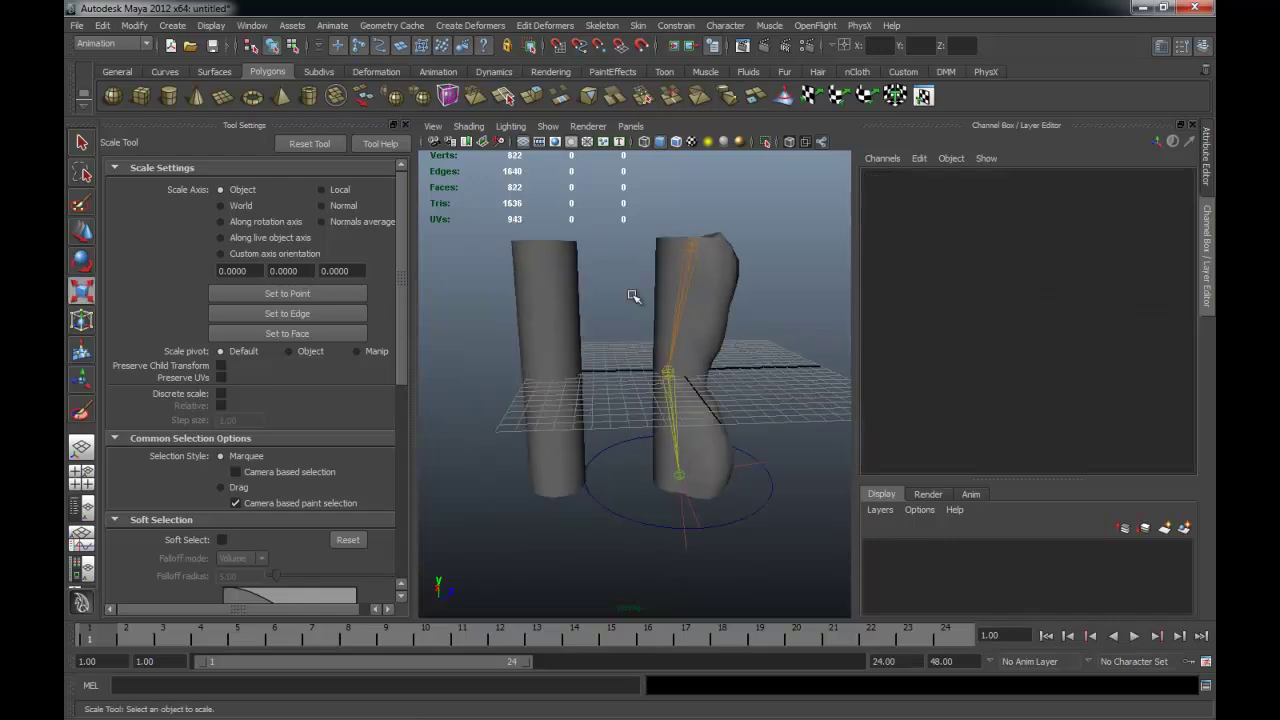
{"action": "key", "text": "space"}
{"action": "key", "text": "space"}
{"action": "middle_click_drag", "start_coordinate": [598, 417], "coordinate": [586, 394], "text": "alt"}
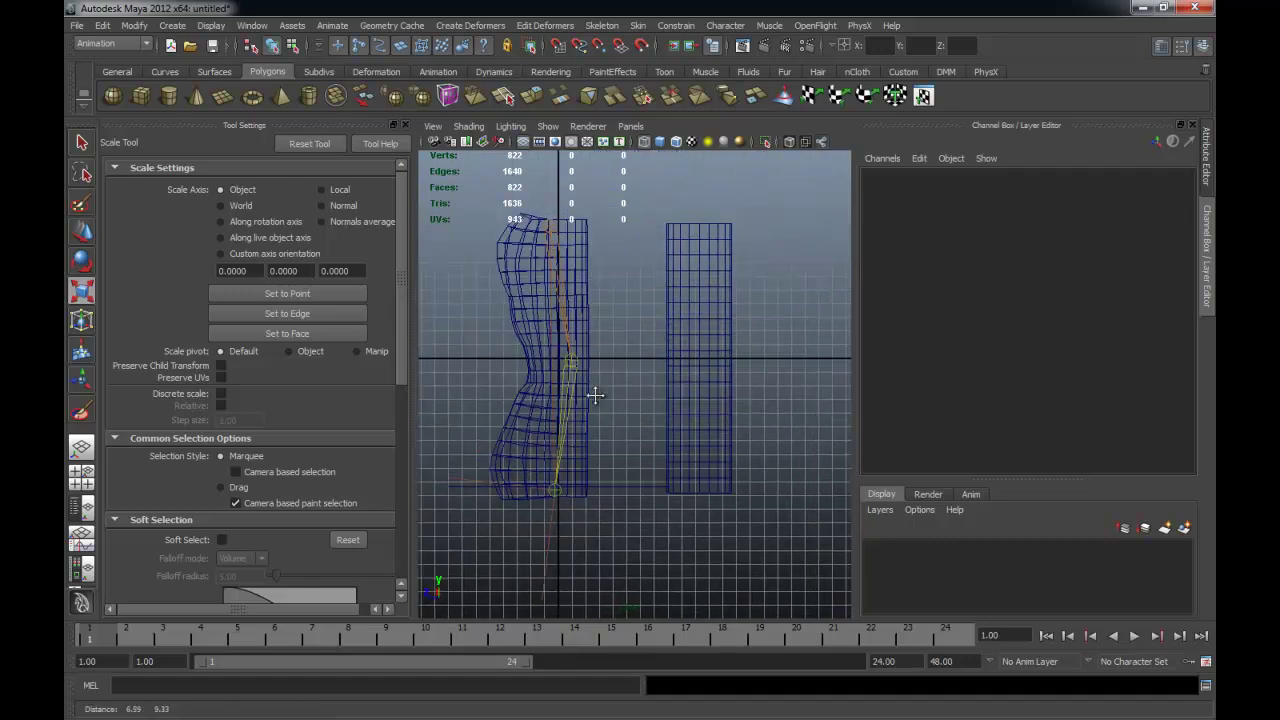
{"action": "left_click", "coordinate": [550, 71]}
{"action": "left_click", "coordinate": [436, 71]}
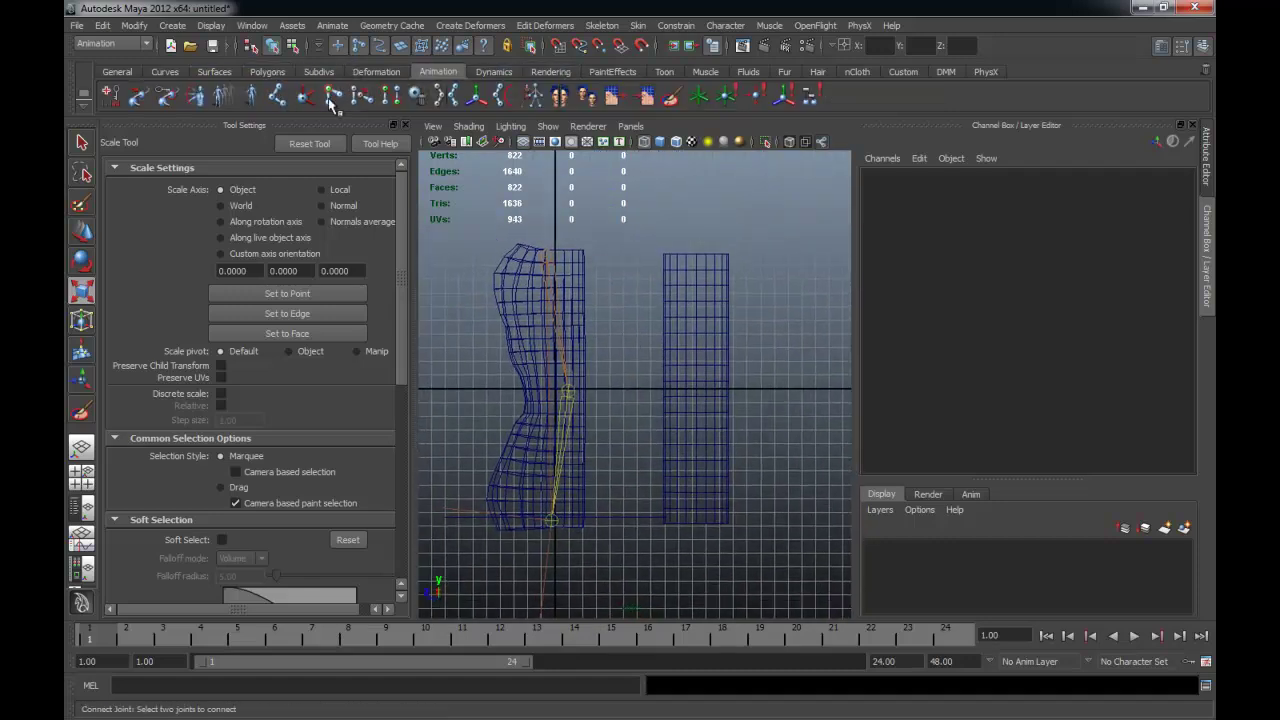
- Place joint4, joint5 and joint6 at the new cylinder's top, middle and bottom, bent slightly at the middle
{"action": "left_click", "coordinate": [277, 95]}
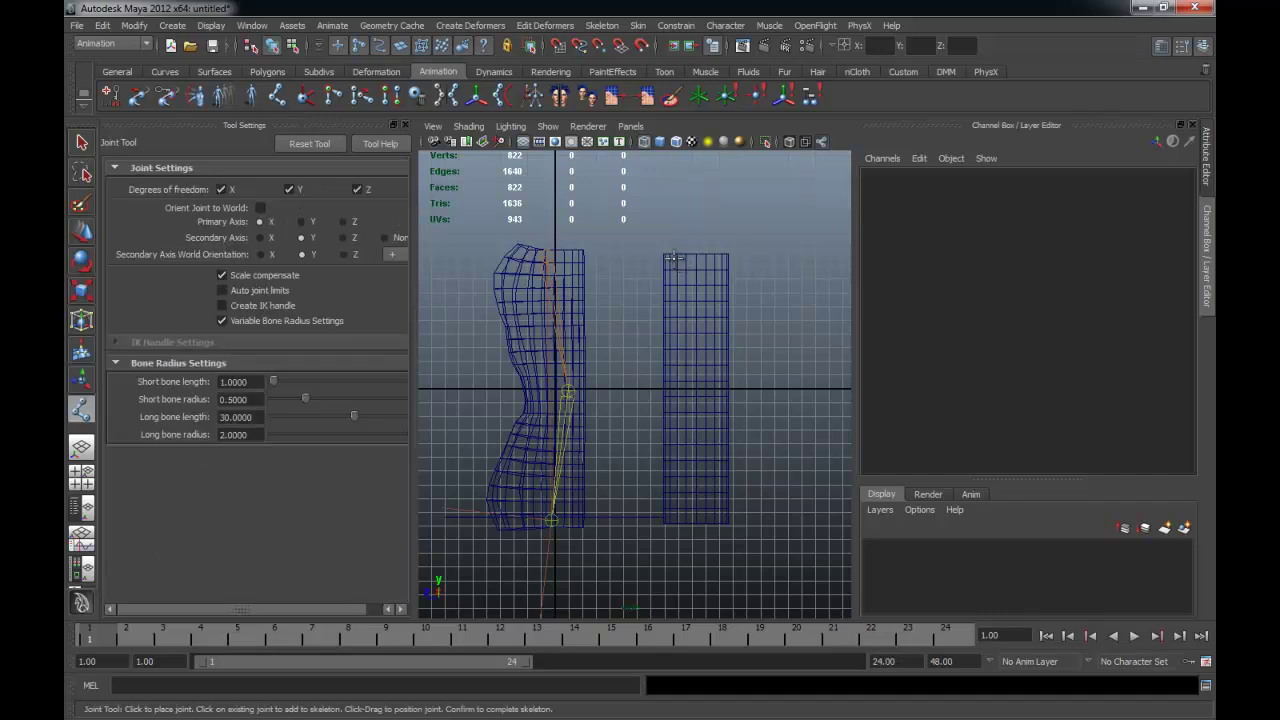
{"action": "left_click", "coordinate": [680, 262]}
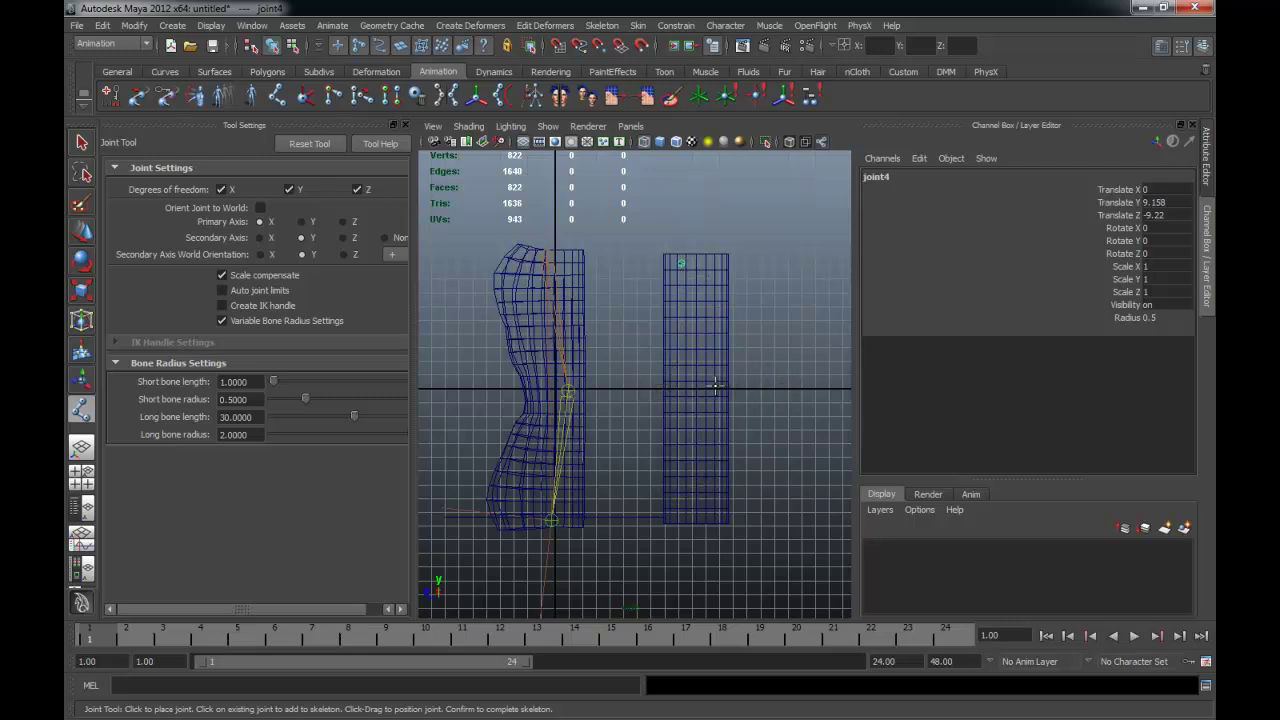
{"action": "left_click", "coordinate": [720, 389]}
{"action": "left_click", "coordinate": [684, 517]}
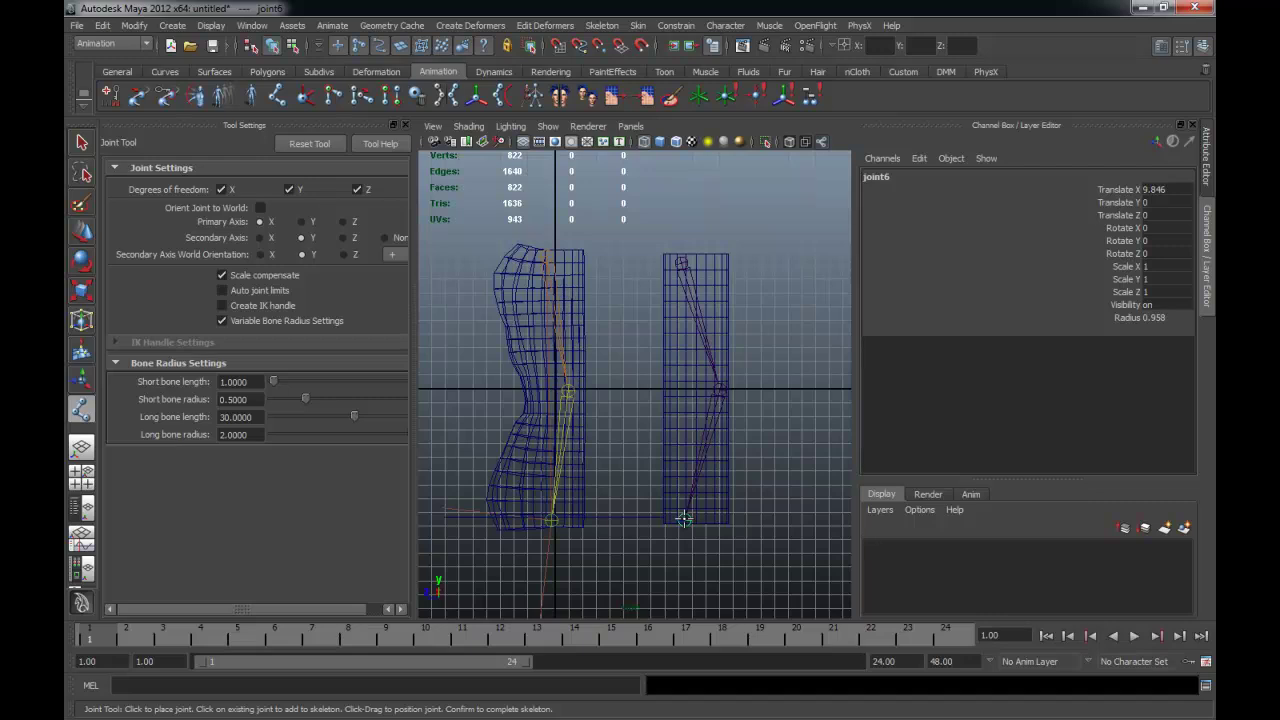
{"action": "key", "text": "r"}
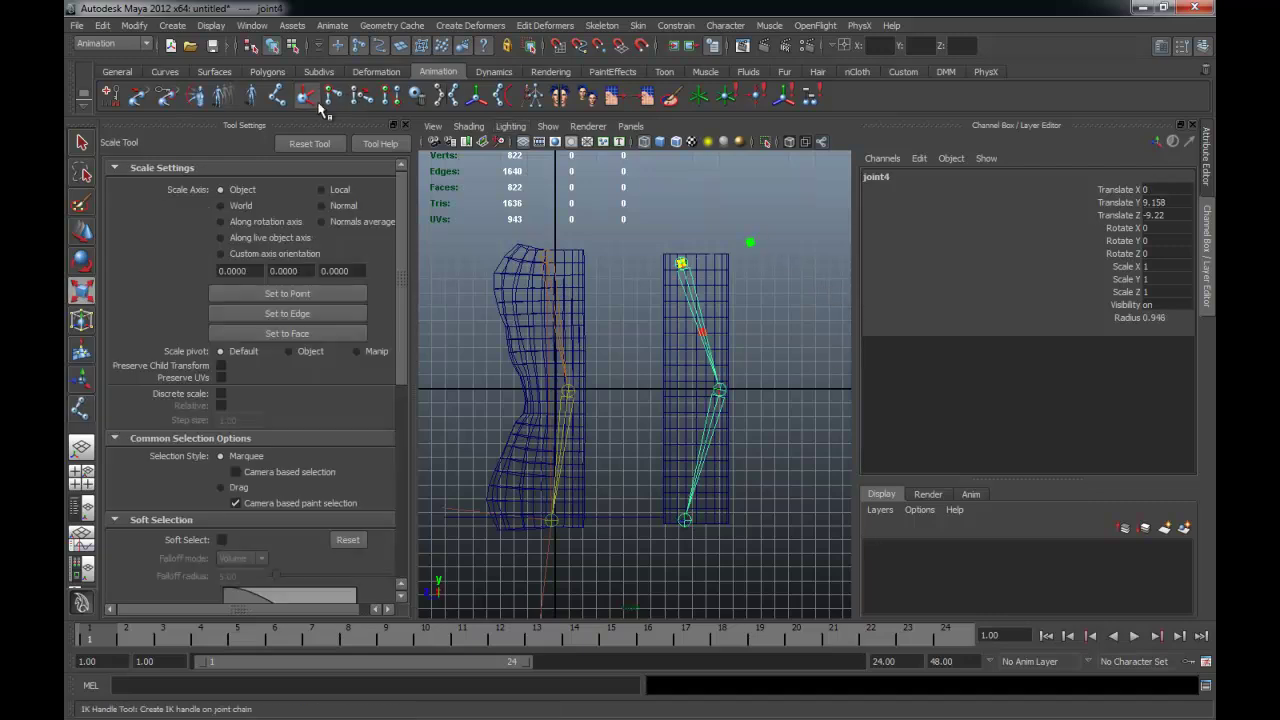
- Create an IK handle running from joint4 to joint6
{"action": "left_click", "coordinate": [306, 95]}
{"action": "left_click", "coordinate": [680, 262]}
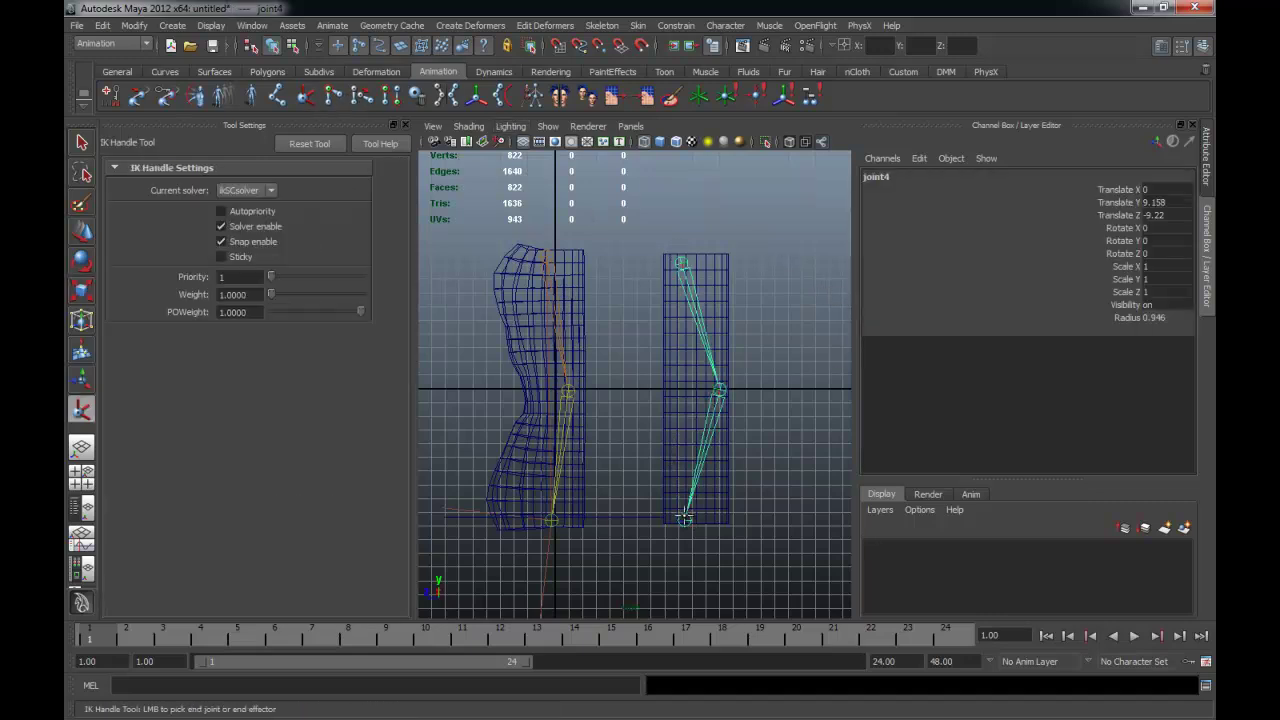
{"action": "left_click", "coordinate": [684, 517]}
{"action": "key", "text": "q"}
{"action": "left_click", "coordinate": [765, 478]}
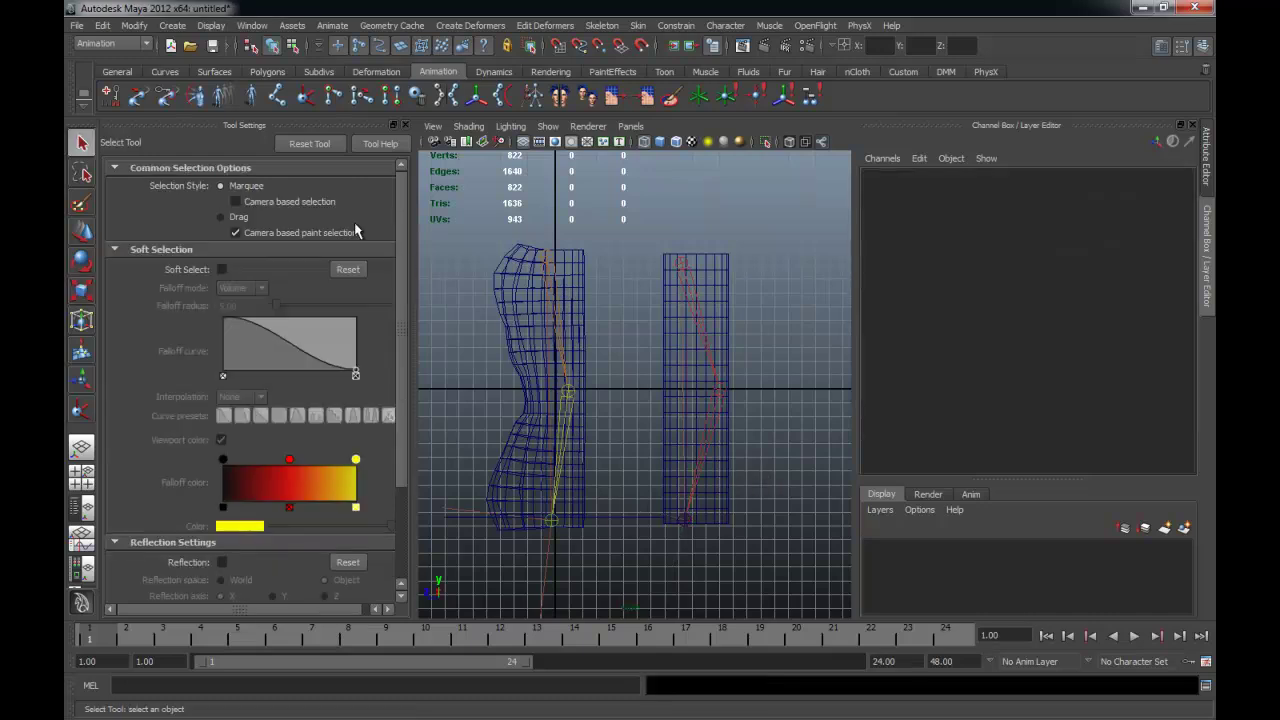
- Create nurbsCircle2, scaled to 5.614, around the base of the new chain
{"action": "left_click", "coordinate": [165, 71]}
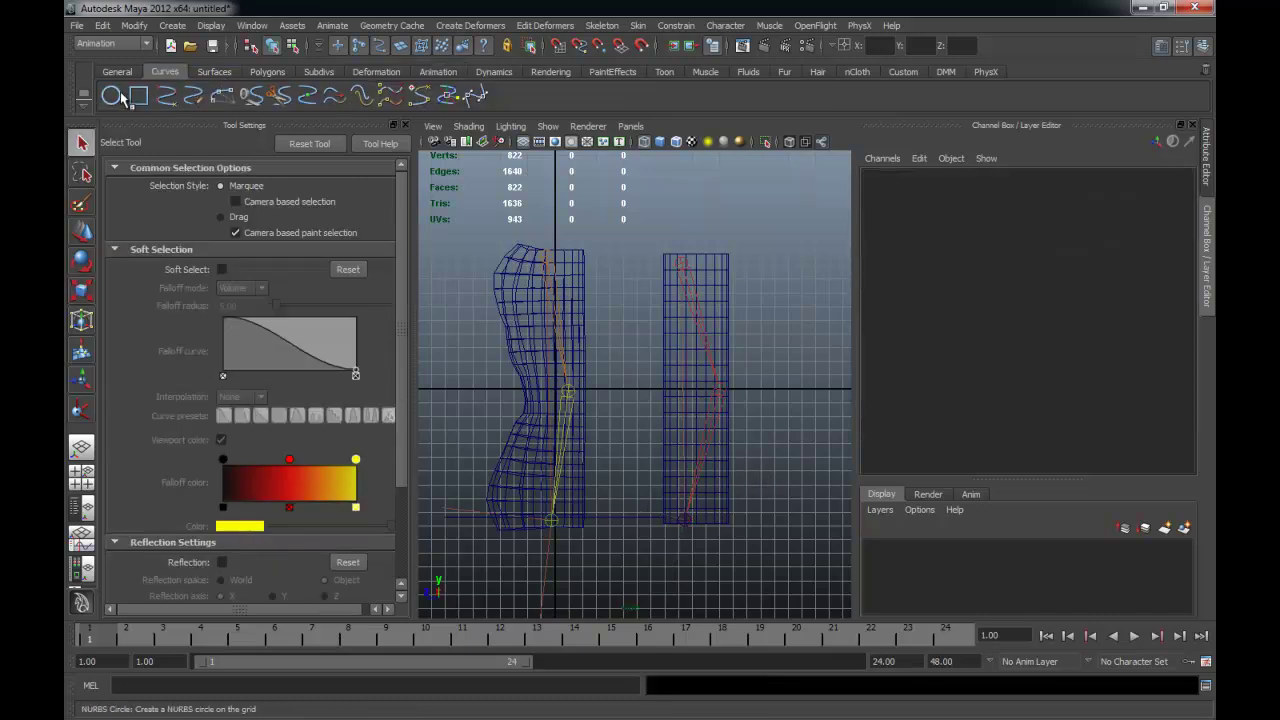
{"action": "left_click", "coordinate": [118, 95]}
{"action": "key", "text": "r"}
{"action": "mouse_move", "coordinate": [566, 393]}
{"action": "left_mouse_down"}
{"action": "mouse_move", "coordinate": [600, 386]}
{"action": "mouse_move", "coordinate": [634, 455]}
{"action": "mouse_move", "coordinate": [697, 523]}
{"action": "left_mouse_up"}
{"action": "key", "text": "w"}
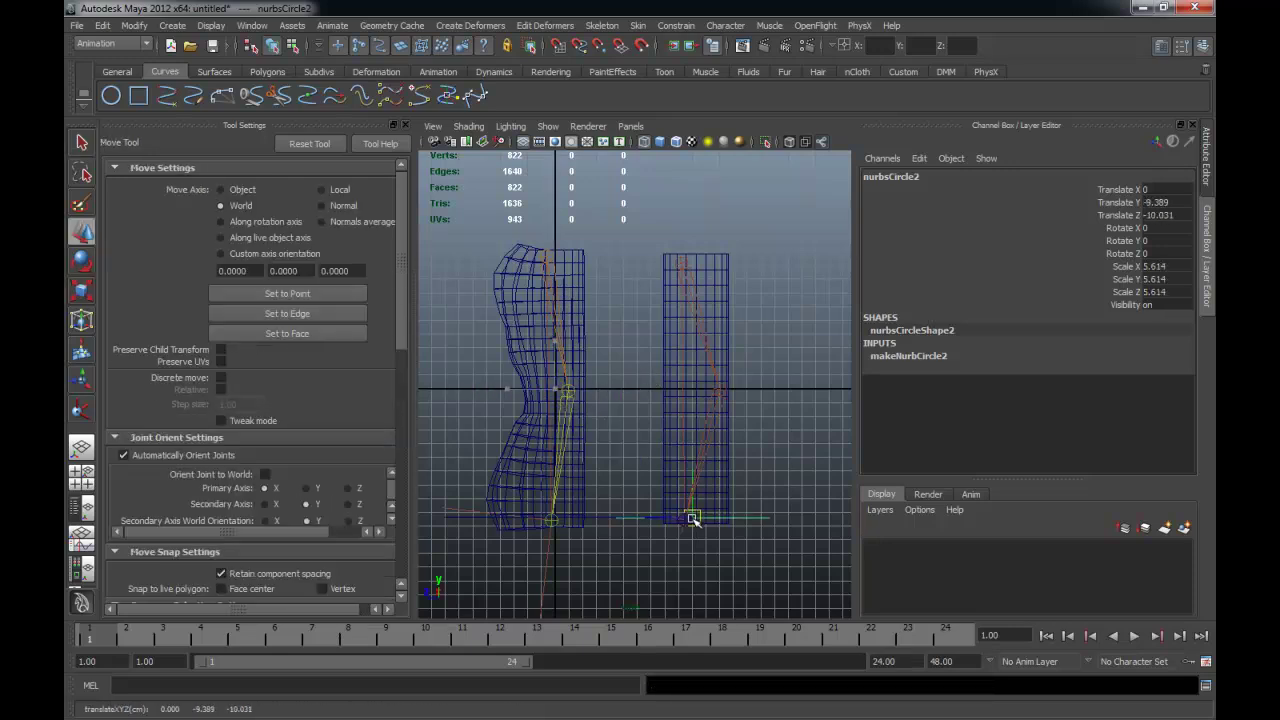
{"action": "key", "text": "q"}
- Parent ikHandle2 under nurbsCircle2 and test-raise the circle, undoing each move
{"action": "left_click", "coordinate": [681, 536]}
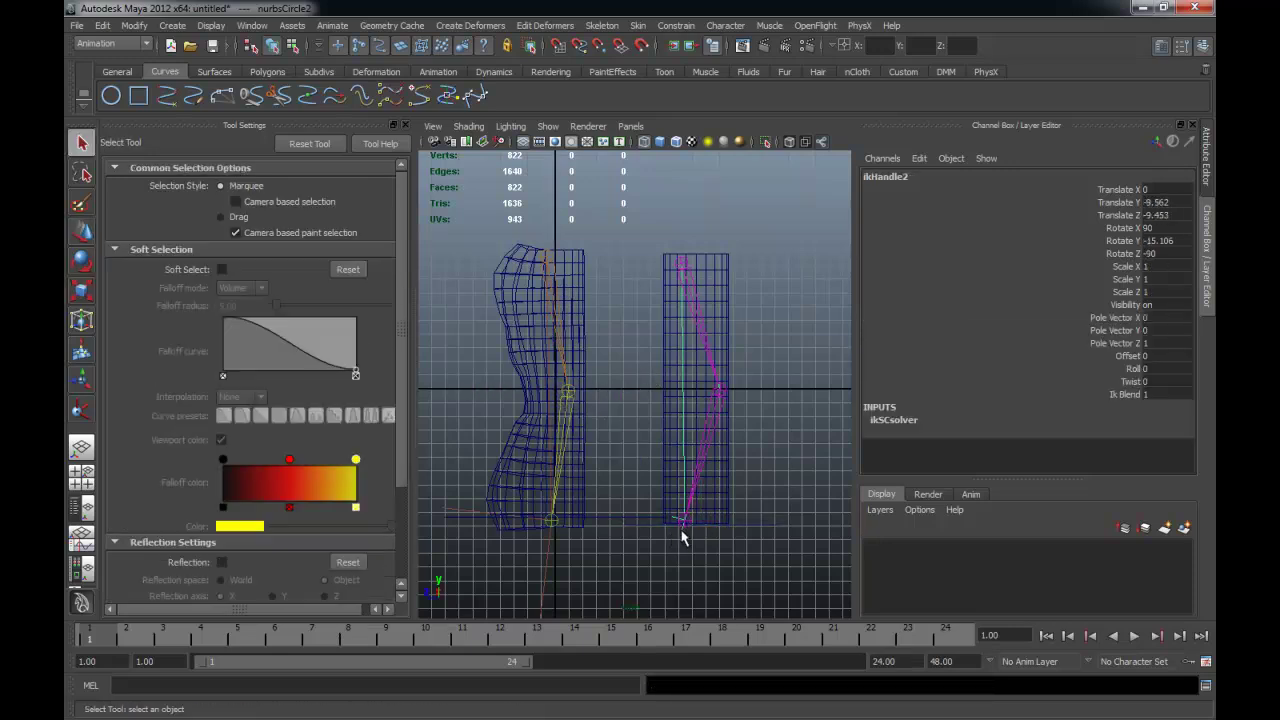
{"action": "left_click", "coordinate": [770, 535], "text": "shift"}
{"action": "key", "text": "p"}
{"action": "key", "text": "Up"}
{"action": "key", "text": "w"}
{"action": "mouse_move", "coordinate": [700, 523]}
{"action": "left_mouse_down"}
{"action": "mouse_move", "coordinate": [694, 406]}
{"action": "mouse_move", "coordinate": [690, 425]}
{"action": "left_mouse_up"}
{"action": "key", "text": "ctrl+z"}
{"action": "key", "text": "ctrl+z"}
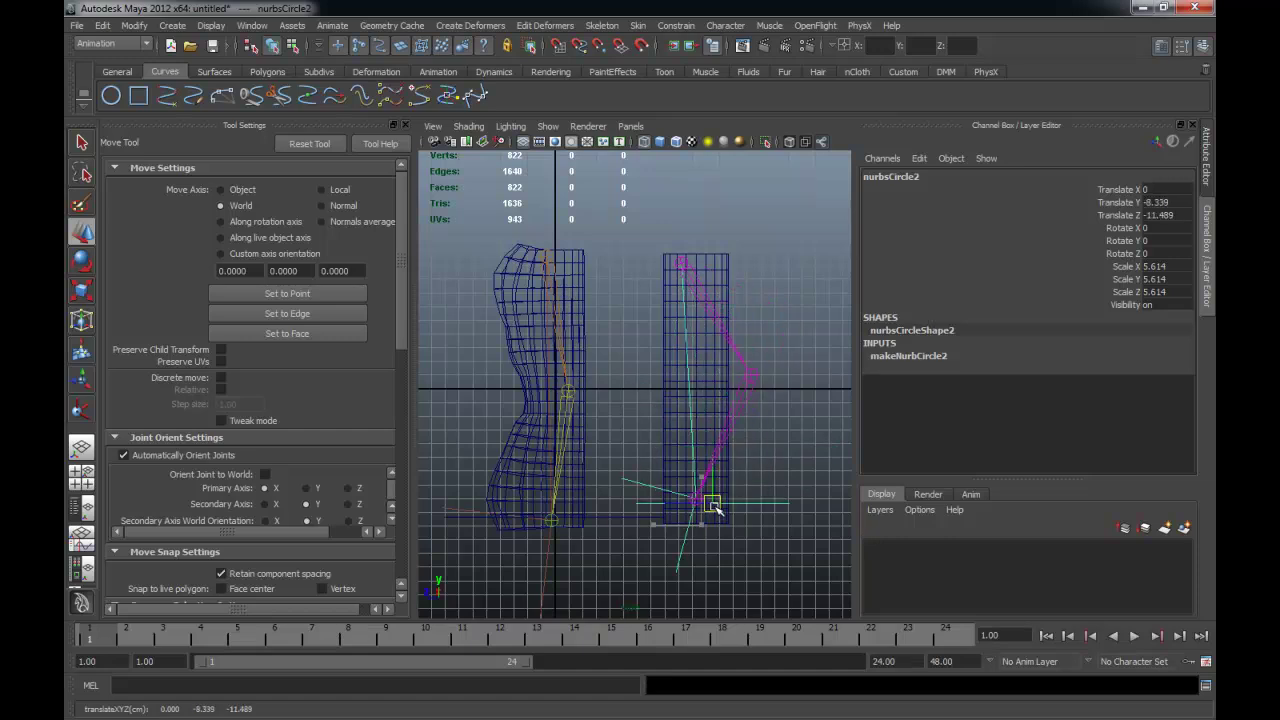
{"action": "key", "text": "ctrl+z"}
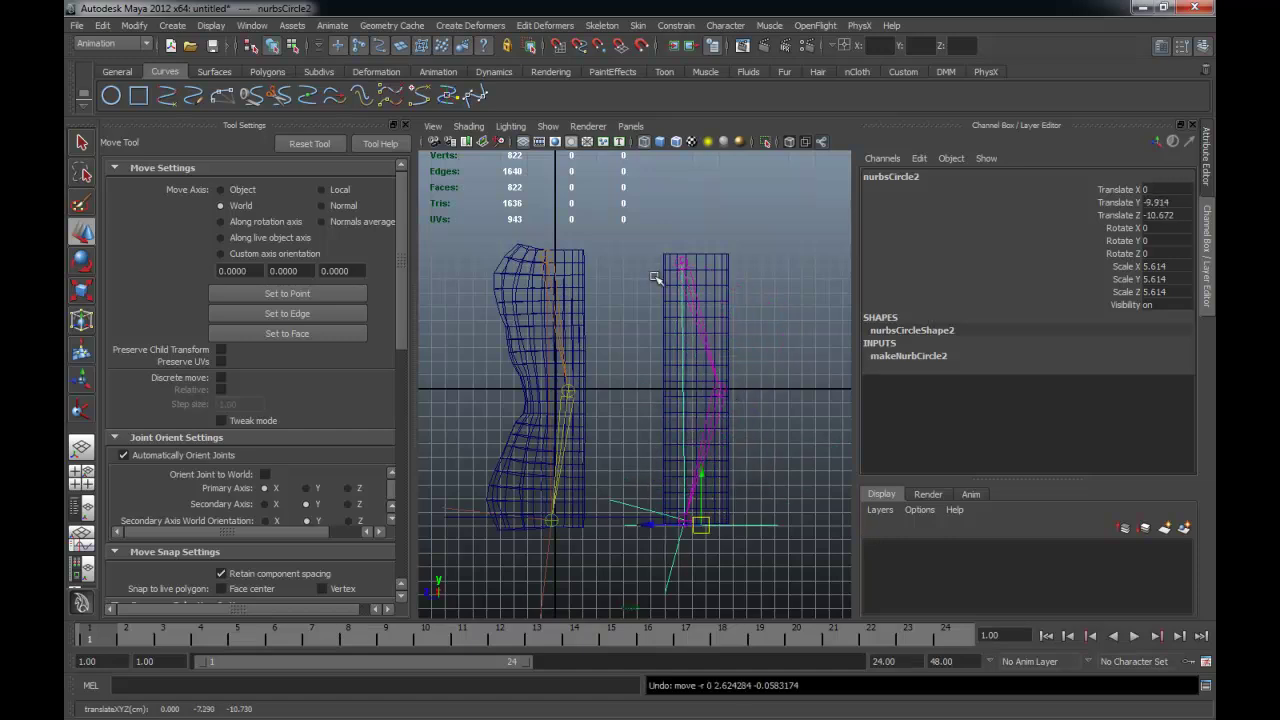
{"action": "left_click_drag", "start_coordinate": [700, 485], "coordinate": [703, 363]}
{"action": "key", "text": "ctrl+z"}
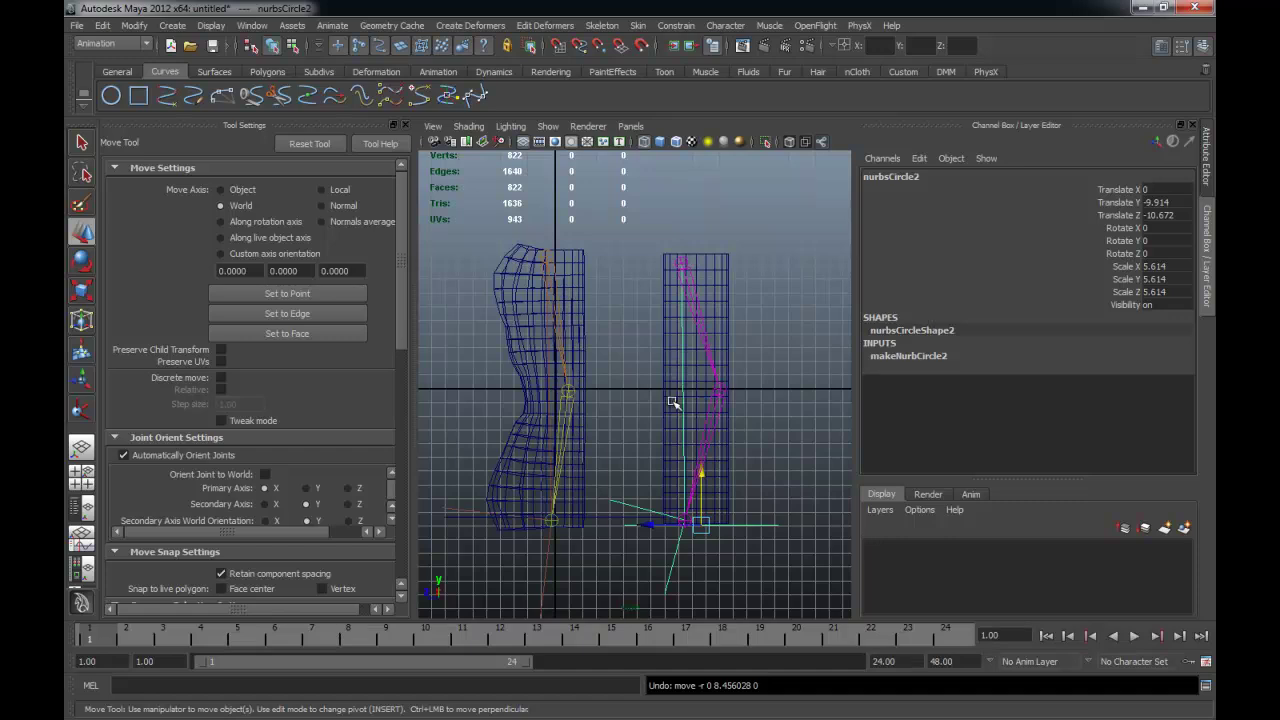
{"action": "left_click_drag", "start_coordinate": [701, 482], "coordinate": [703, 402]}
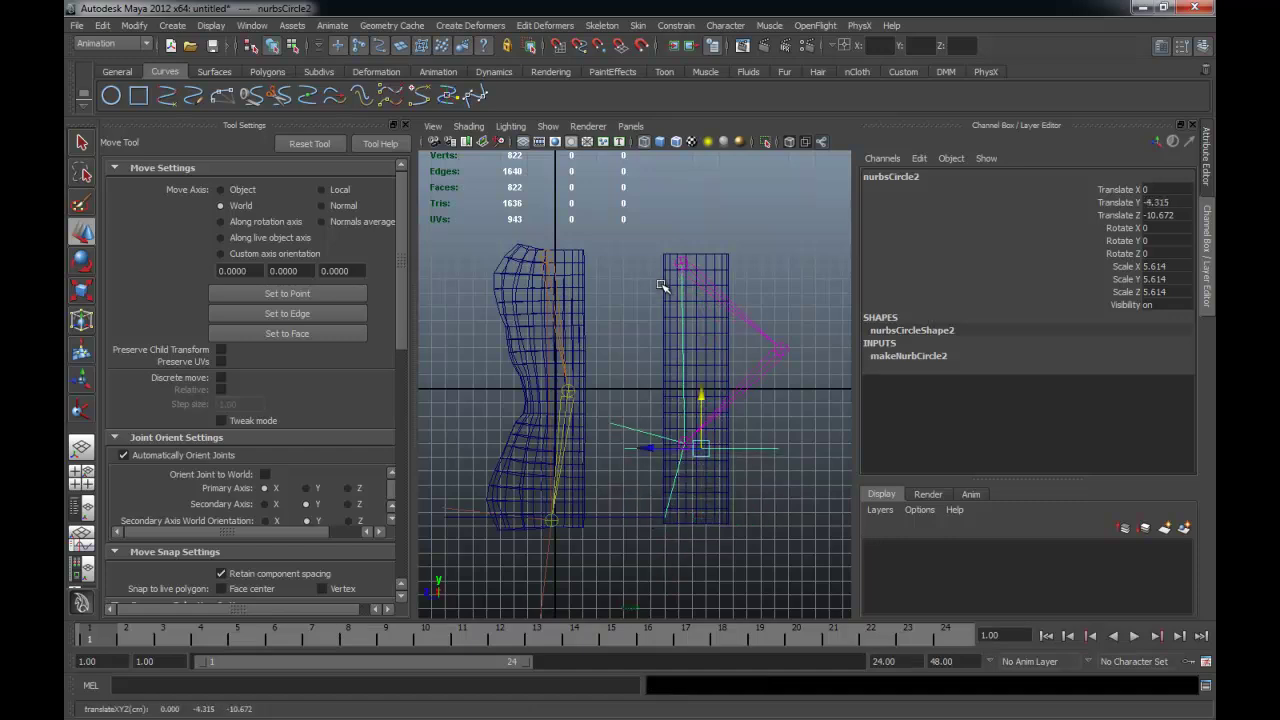
{"action": "key", "text": "ctrl+z"}
{"action": "left_click", "coordinate": [759, 327]}
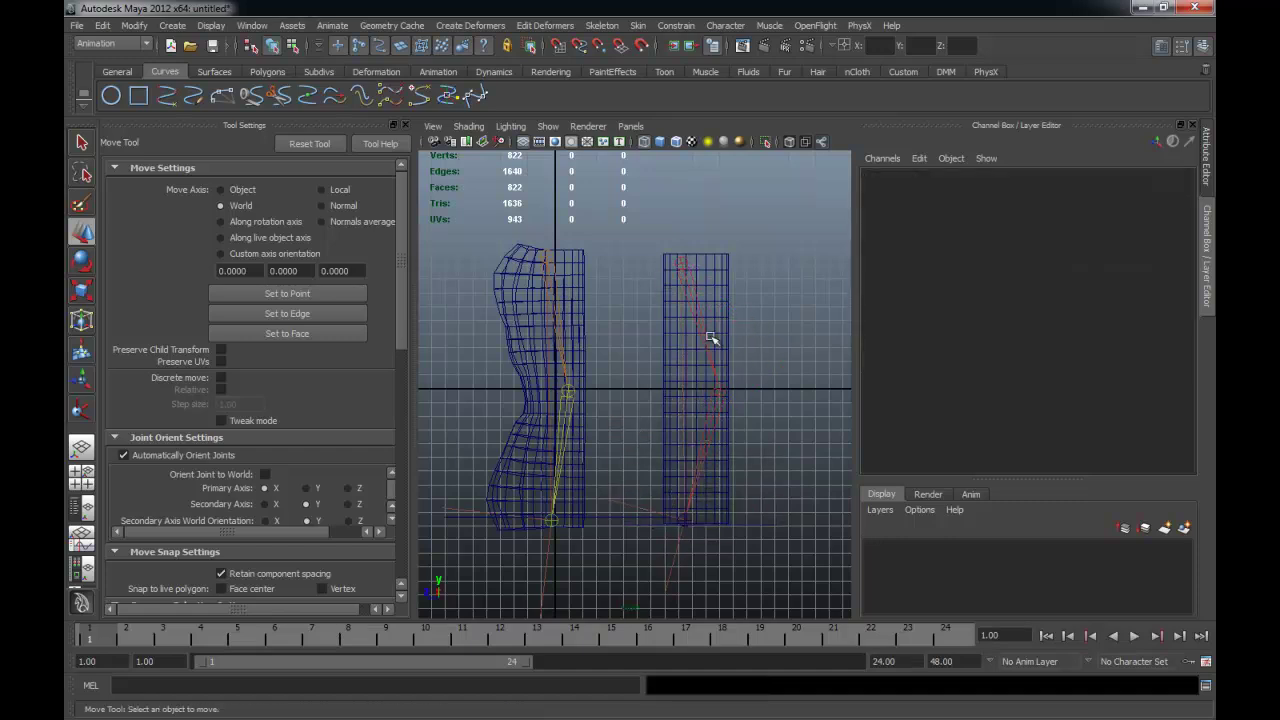
- Select the whole joint4 hierarchy together with pCylinder2
{"action": "left_click", "coordinate": [733, 266]}
{"action": "left_click", "coordinate": [762, 317]}
{"action": "left_click", "coordinate": [684, 266]}
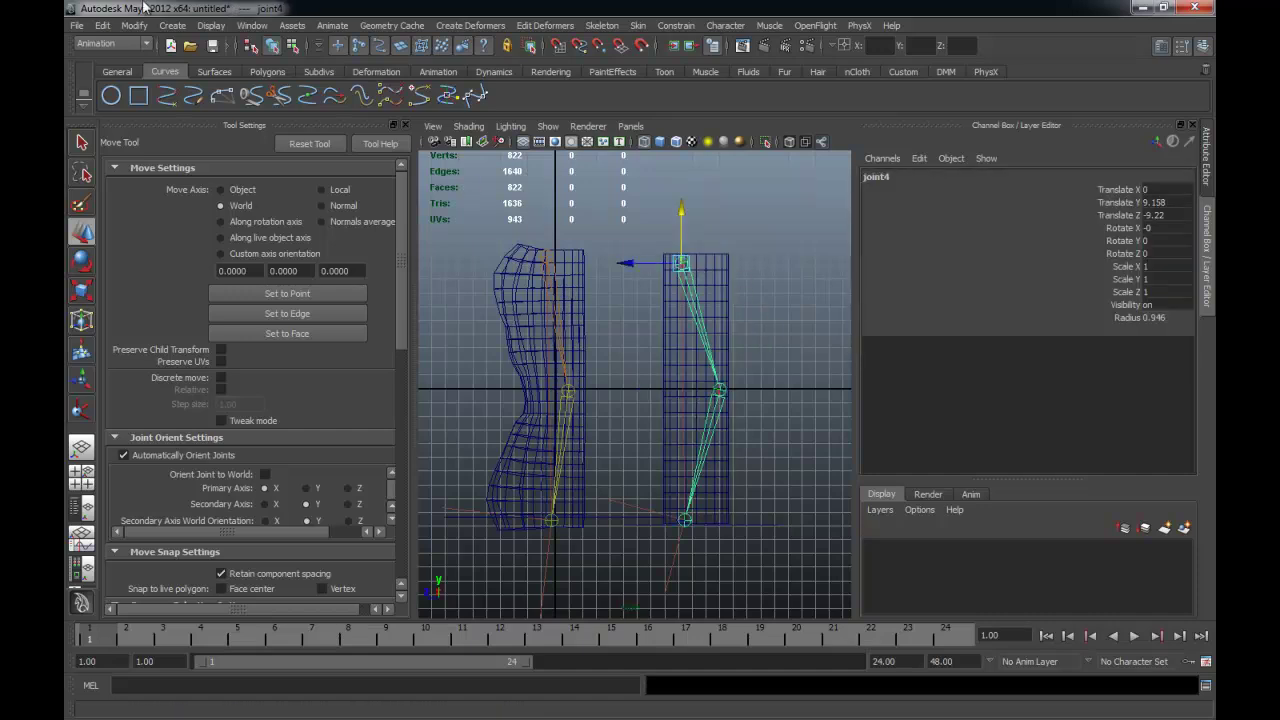
{"action": "left_click", "coordinate": [103, 26]}
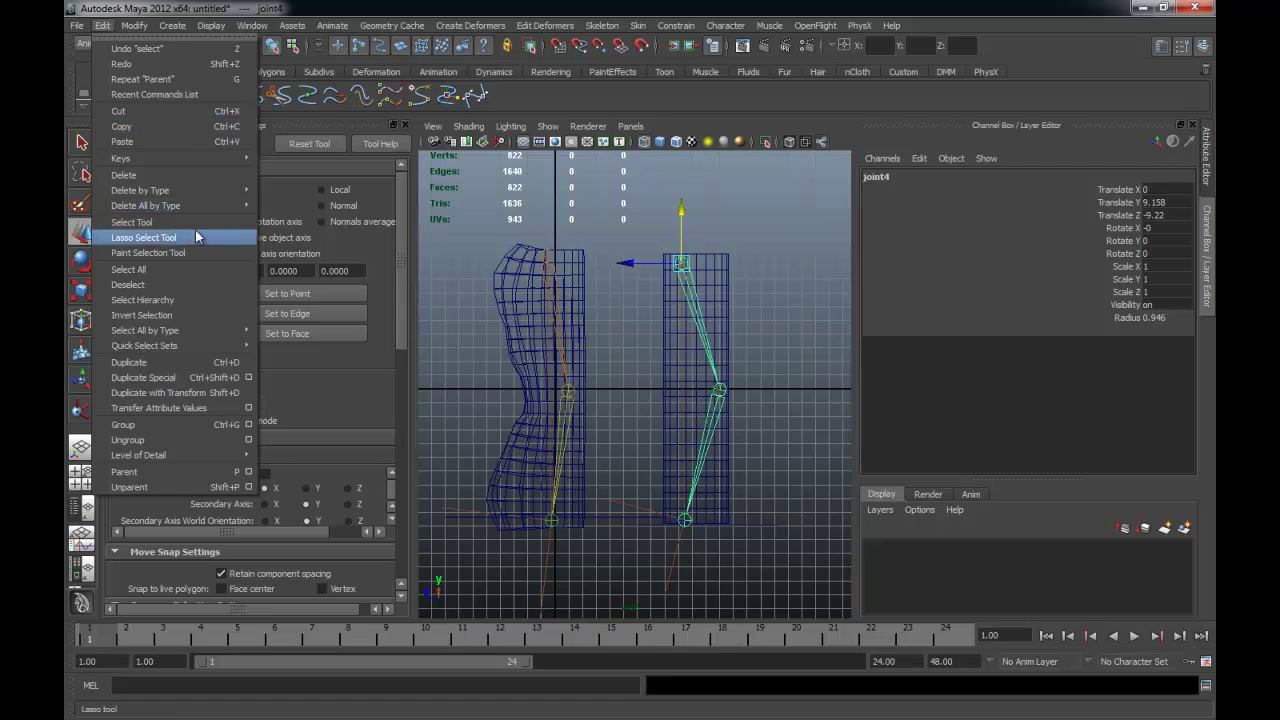
{"action": "left_click", "coordinate": [184, 299]}
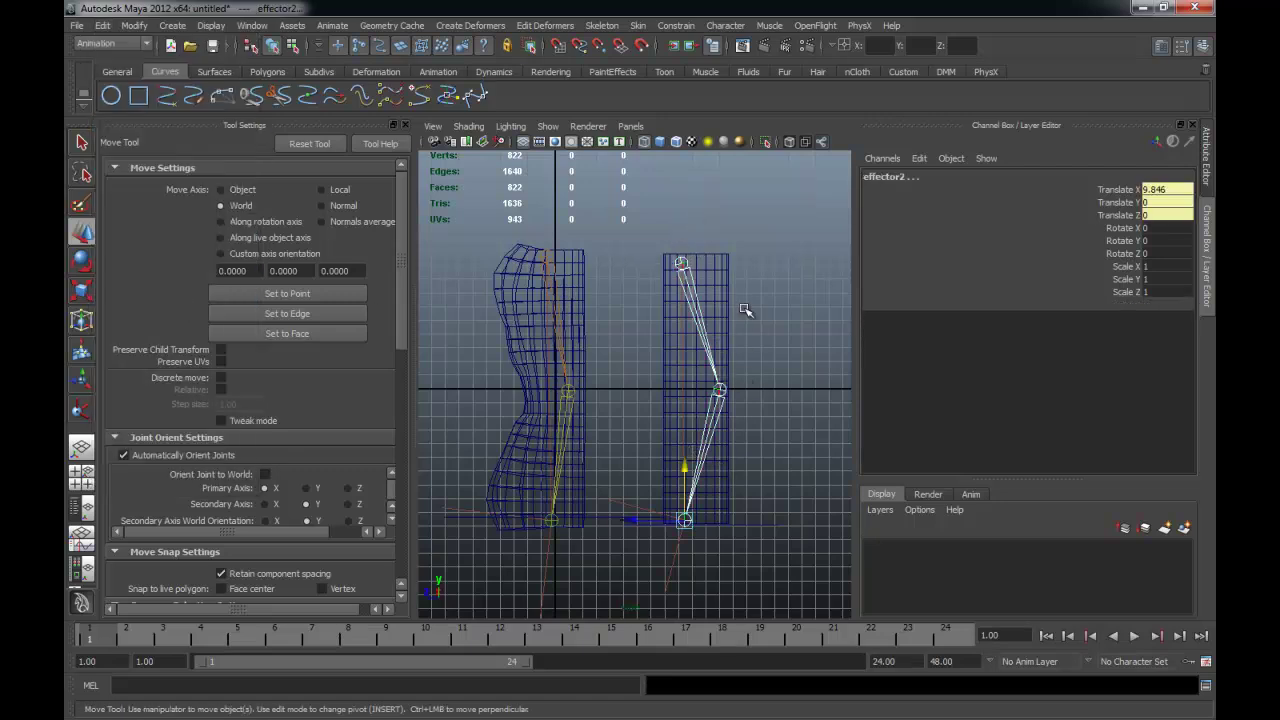
{"action": "left_click", "coordinate": [719, 258]}
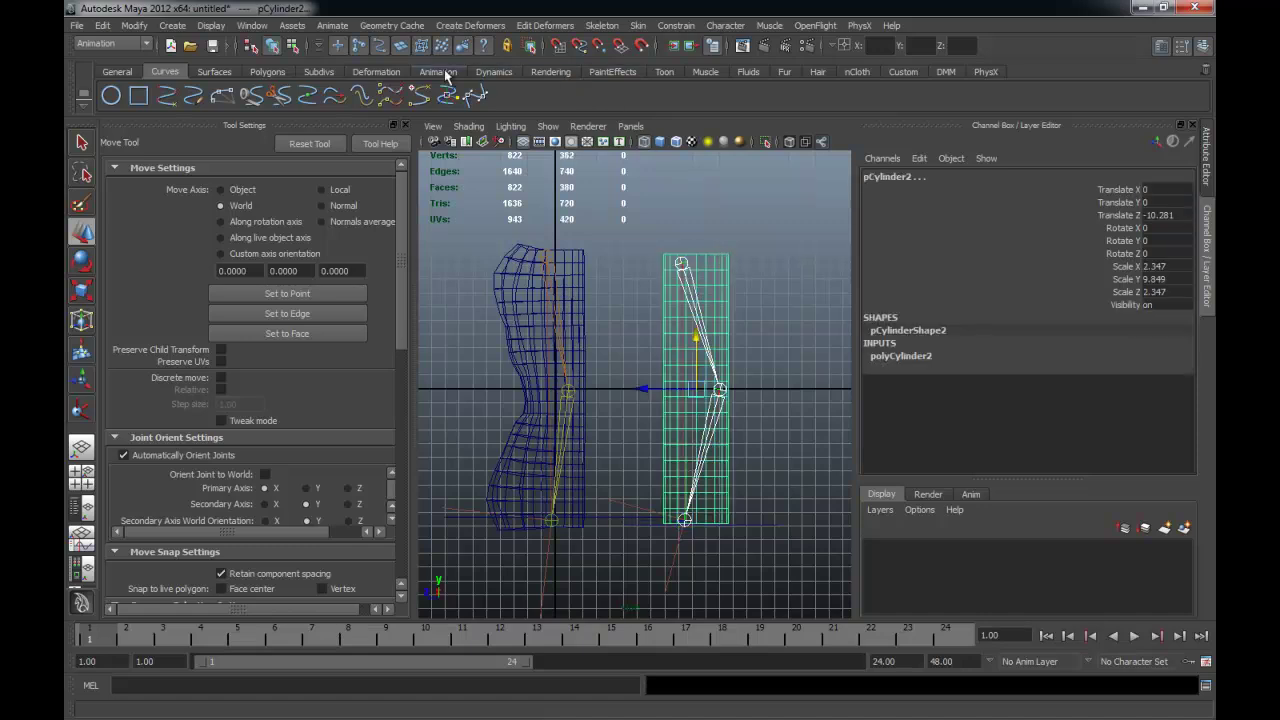
- Smooth-bind pCylinder2 to the selected joints (Closest in hierarchy, max influences 5, dropoff 4.0)
{"action": "left_click", "coordinate": [444, 70]}
{"action": "left_click", "coordinate": [115, 44]}
{"action": "left_click", "coordinate": [127, 54]}
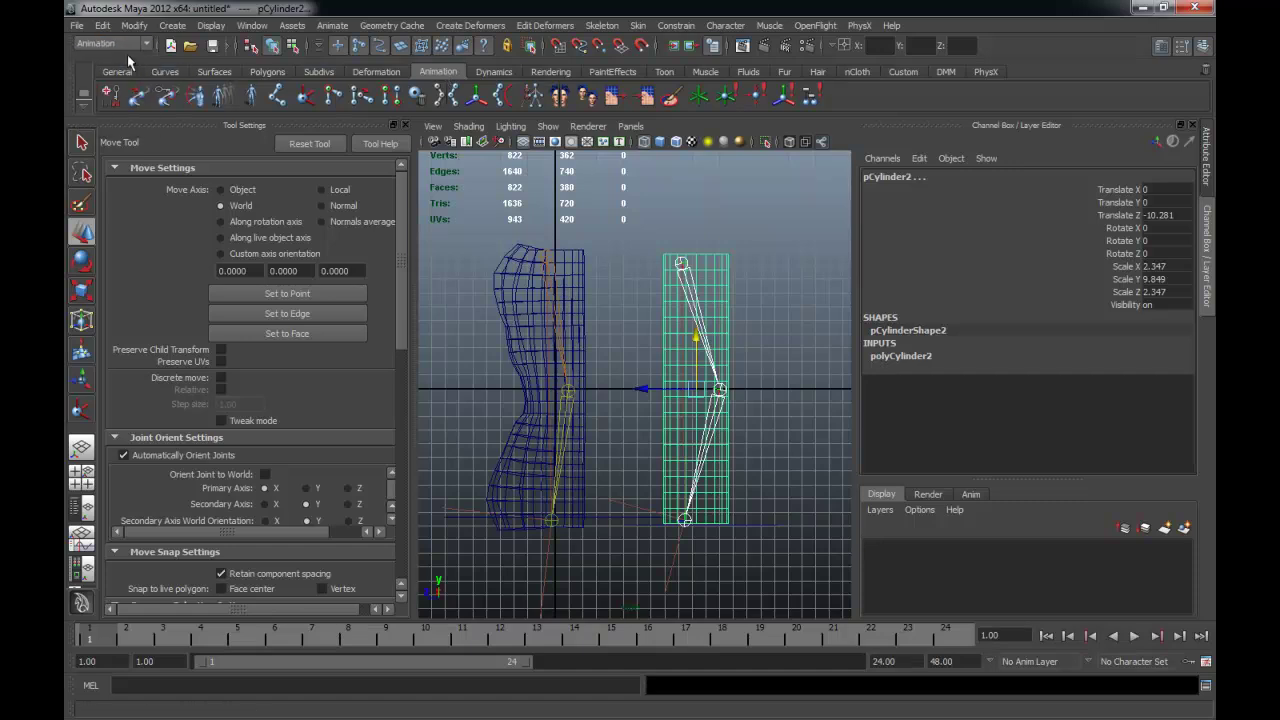
{"action": "left_click", "coordinate": [637, 25]}
{"action": "mouse_move", "coordinate": [663, 48]}
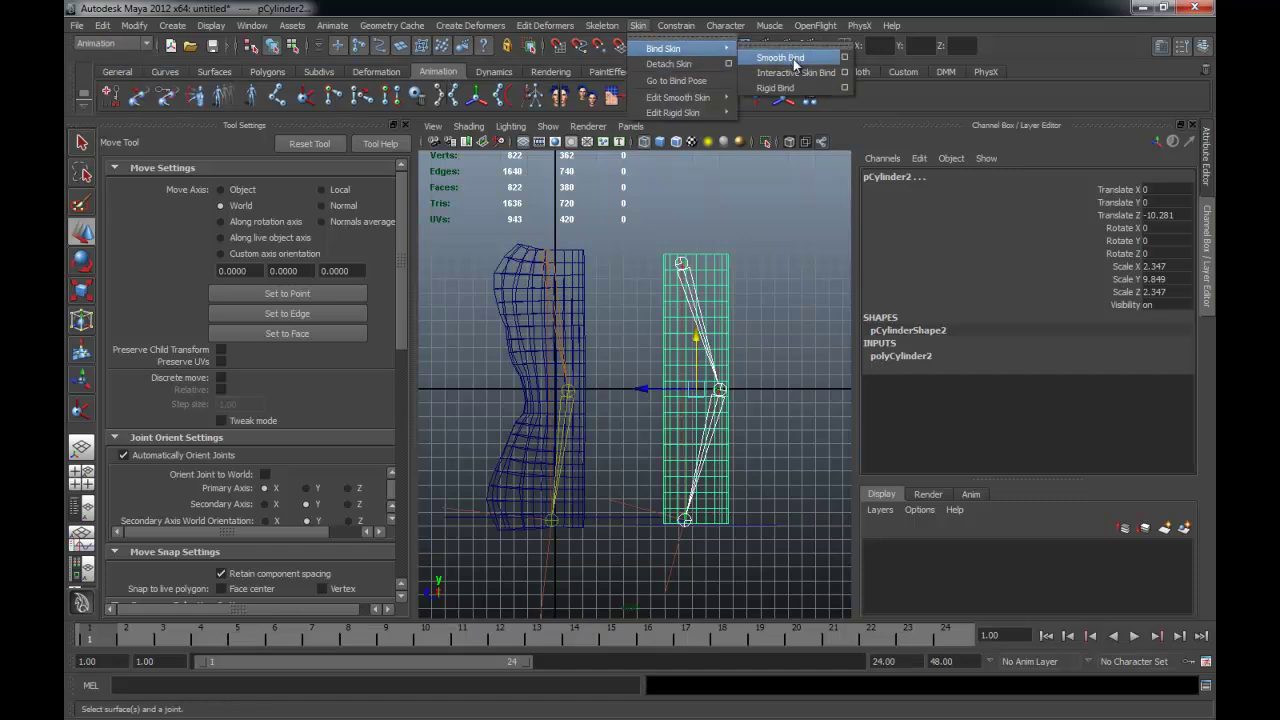
{"action": "left_click", "coordinate": [844, 60]}
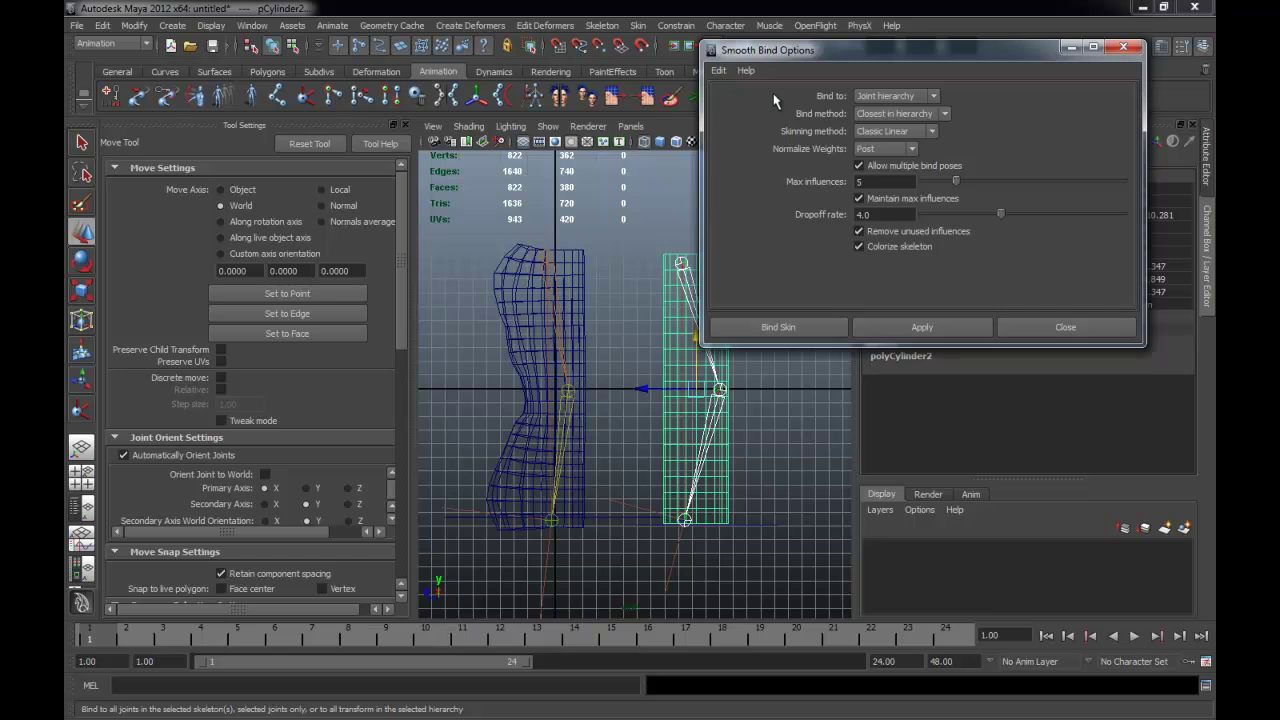
{"action": "left_click", "coordinate": [860, 96]}
{"action": "left_click", "coordinate": [878, 113]}
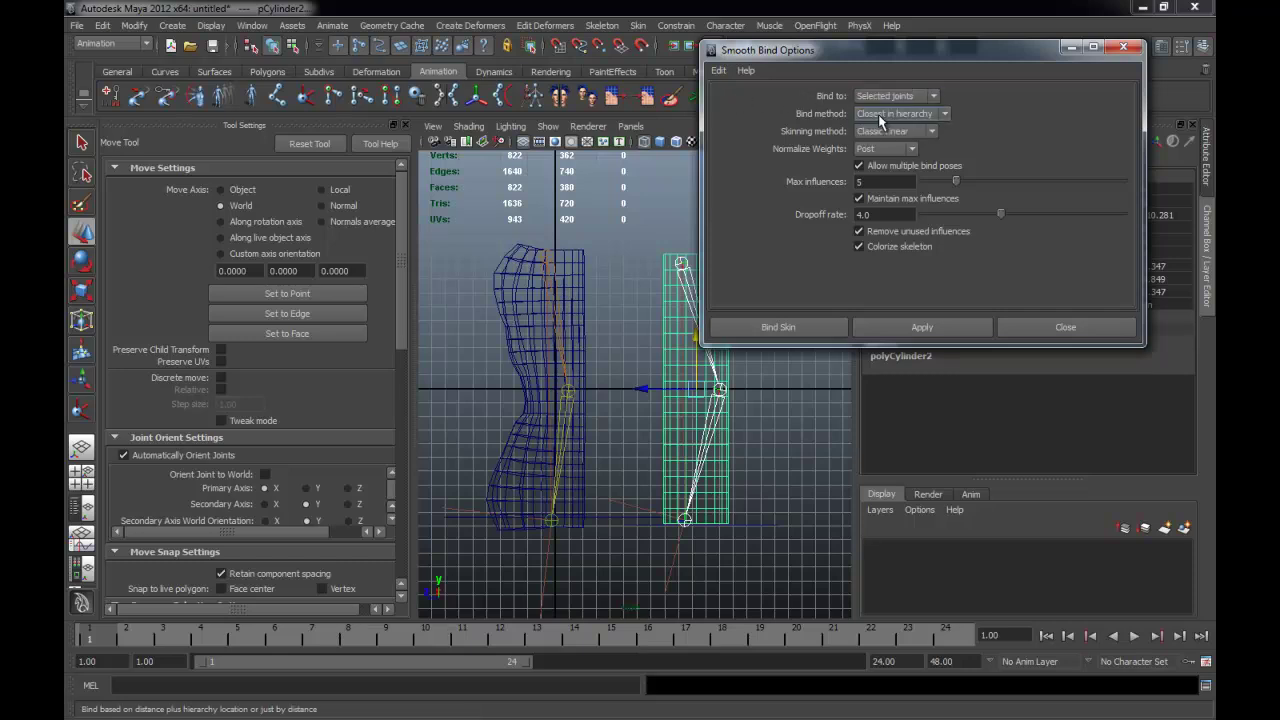
{"action": "left_click", "coordinate": [808, 330]}
- Test-bend both cylinders with nurbsCircle2 and nurbsCircle1, then lower nurbsCircle2 to straighten pCylinder2
{"action": "left_click", "coordinate": [732, 537]}
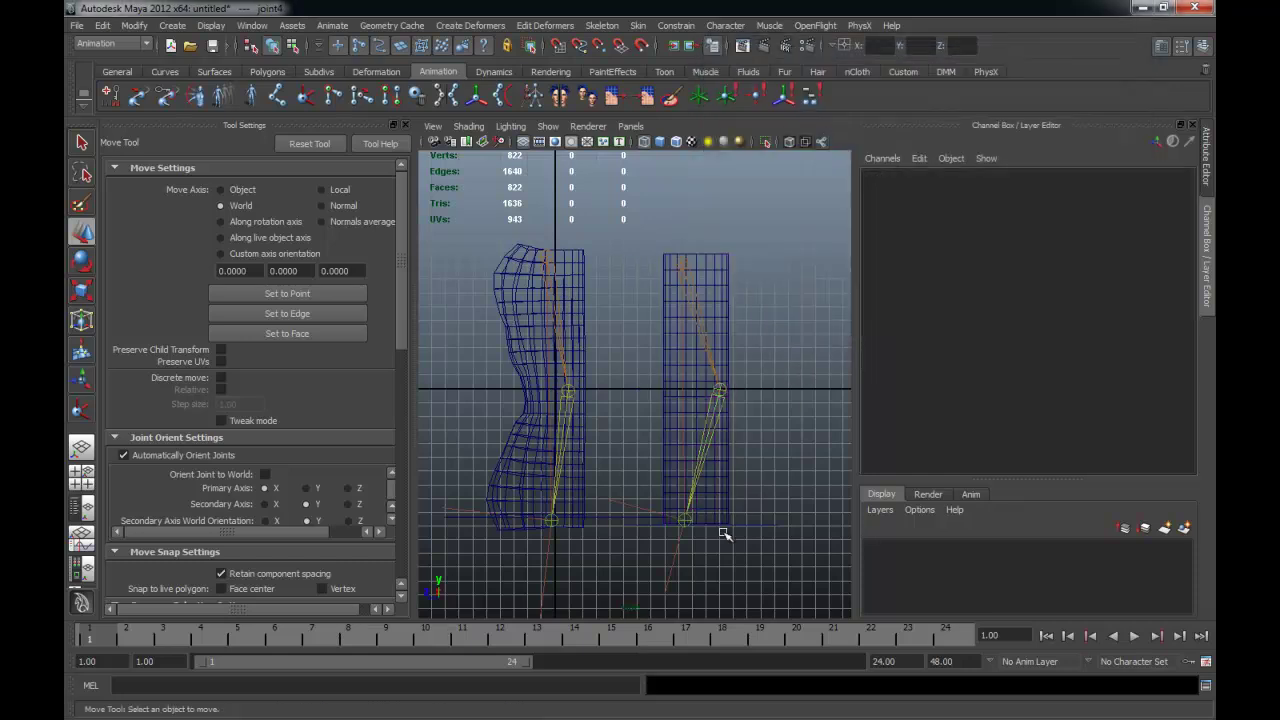
{"action": "left_click", "coordinate": [642, 518]}
{"action": "left_click", "coordinate": [745, 532]}
{"action": "left_click", "coordinate": [764, 520]}
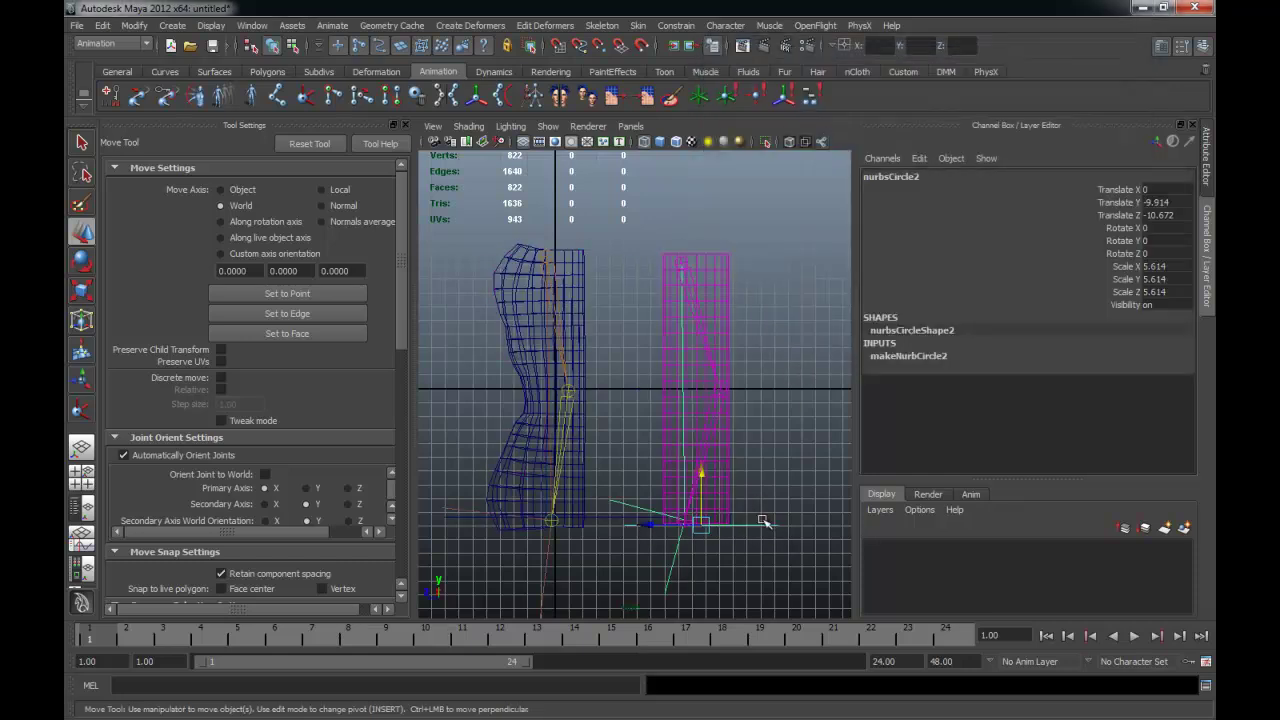
{"action": "mouse_move", "coordinate": [705, 477]}
{"action": "left_mouse_down"}
{"action": "mouse_move", "coordinate": [722, 404]}
{"action": "mouse_move", "coordinate": [694, 457]}
{"action": "mouse_move", "coordinate": [723, 408]}
{"action": "mouse_move", "coordinate": [729, 357]}
{"action": "mouse_move", "coordinate": [700, 455]}
{"action": "mouse_move", "coordinate": [745, 388]}
{"action": "left_mouse_up"}
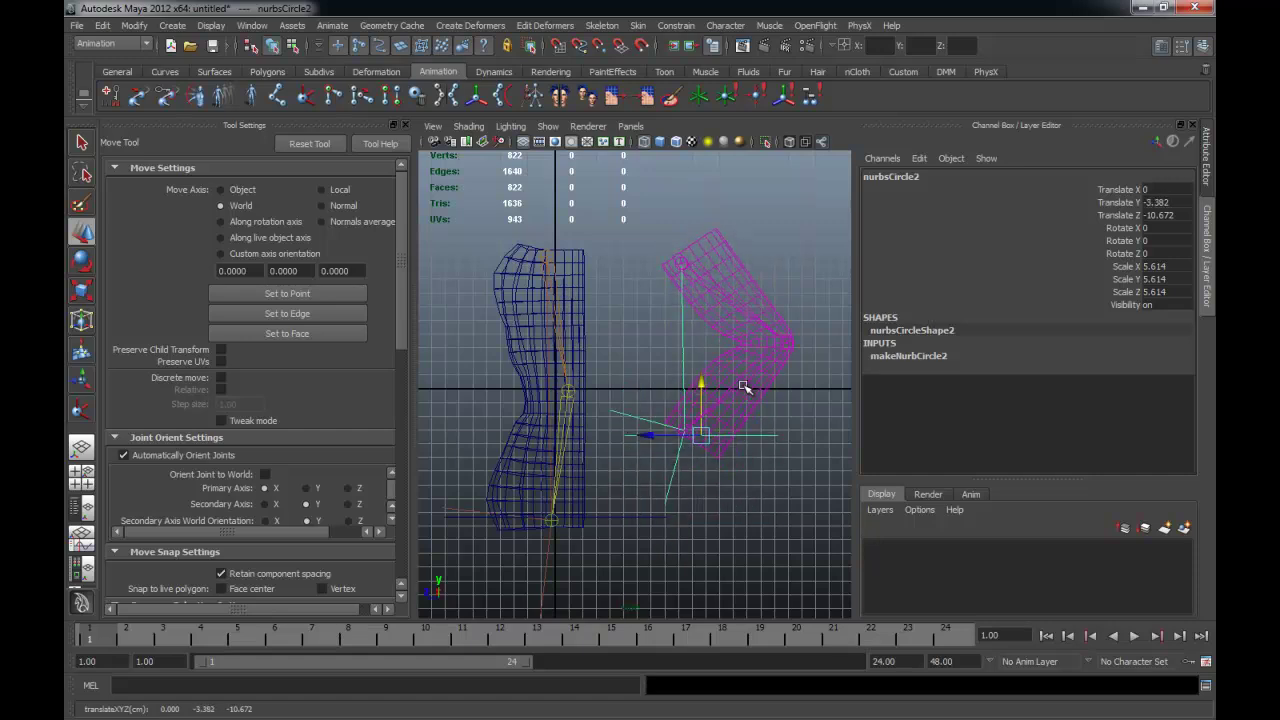
{"action": "key", "text": "ctrl+z"}
{"action": "left_click", "coordinate": [453, 519]}
{"action": "left_click_drag", "start_coordinate": [540, 483], "coordinate": [567, 437]}
{"action": "key", "text": "ctrl+z"}
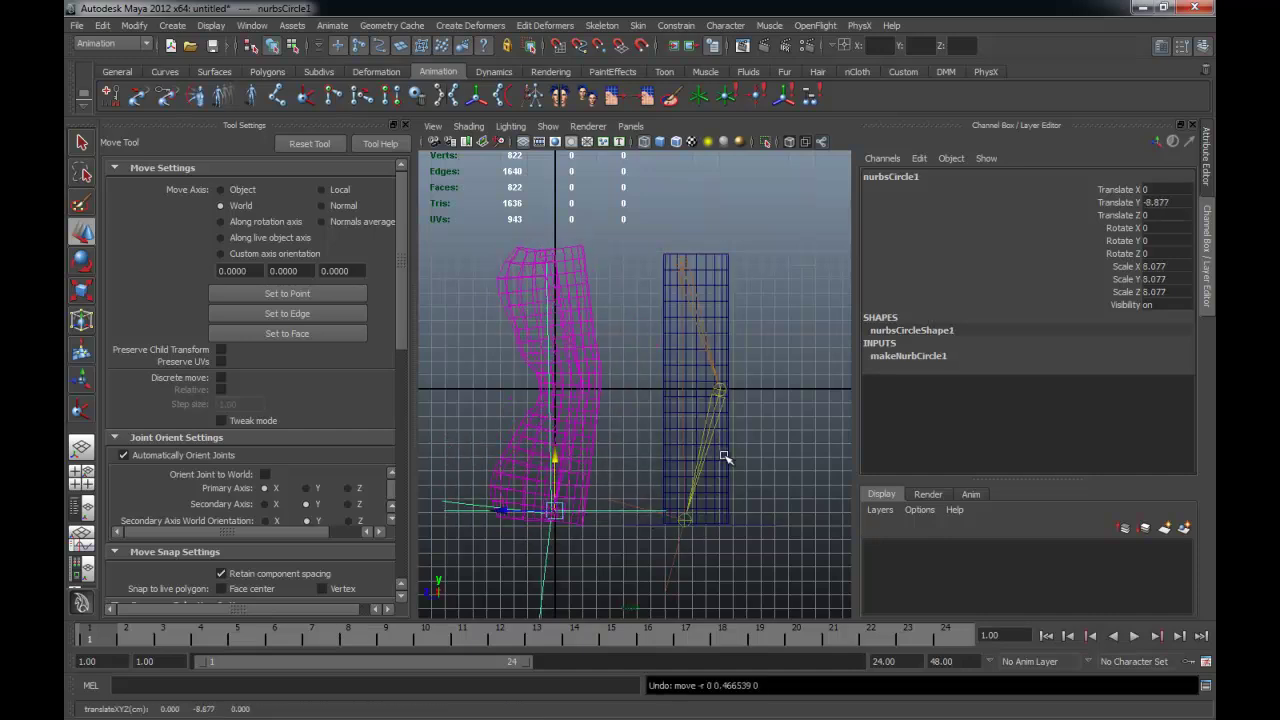
{"action": "key", "text": "ctrl+z"}
{"action": "mouse_move", "coordinate": [703, 450]}
{"action": "left_mouse_down"}
{"action": "mouse_move", "coordinate": [700, 360]}
{"action": "mouse_move", "coordinate": [718, 468]}
{"action": "mouse_move", "coordinate": [737, 380]}
{"action": "mouse_move", "coordinate": [763, 491]}
{"action": "mouse_move", "coordinate": [757, 471]}
{"action": "mouse_move", "coordinate": [812, 393]}
{"action": "left_mouse_up"}
{"action": "left_click", "coordinate": [812, 393]}
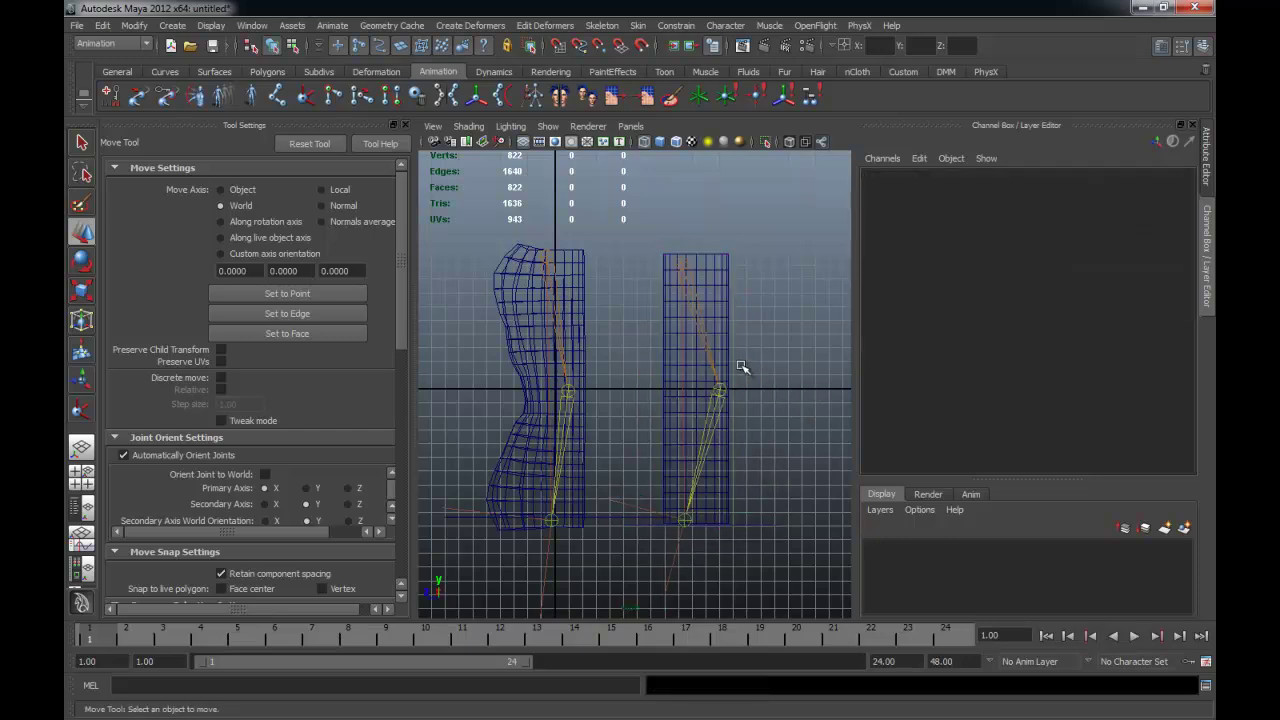
{"action": "left_click", "coordinate": [694, 320]}
- In the perspective view, bend the cylinders again with nurbsCircle1 and nurbsCircle2
{"action": "key", "text": "space"}
{"action": "key", "text": "space"}
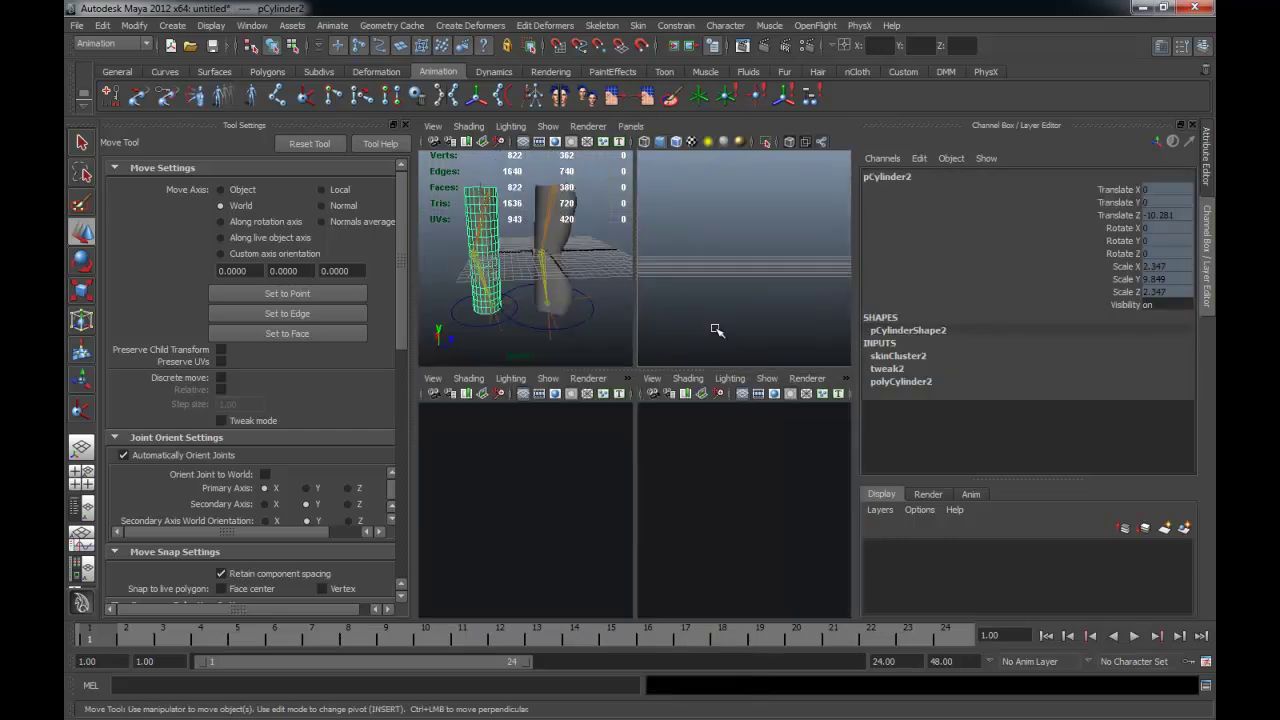
{"action": "left_click", "coordinate": [746, 351]}
{"action": "left_click", "coordinate": [716, 440]}
{"action": "left_click_drag", "start_coordinate": [716, 440], "coordinate": [670, 371]}
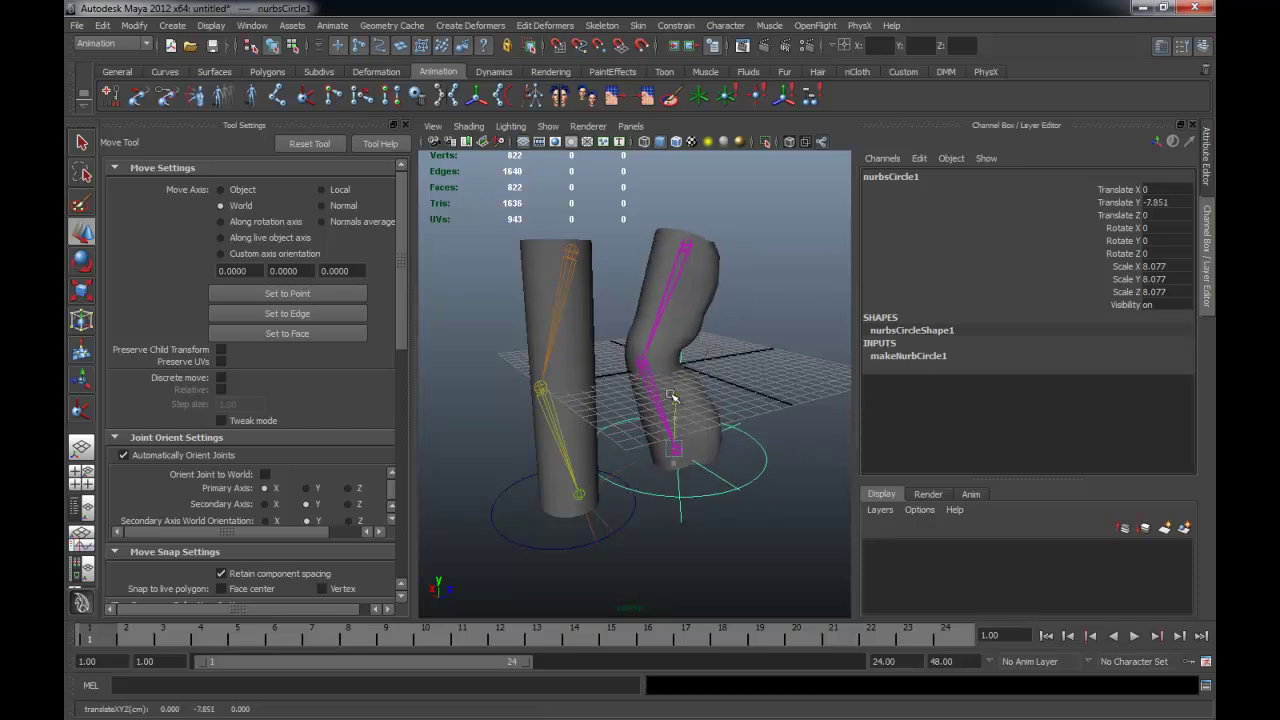
{"action": "key", "text": "ctrl+z"}
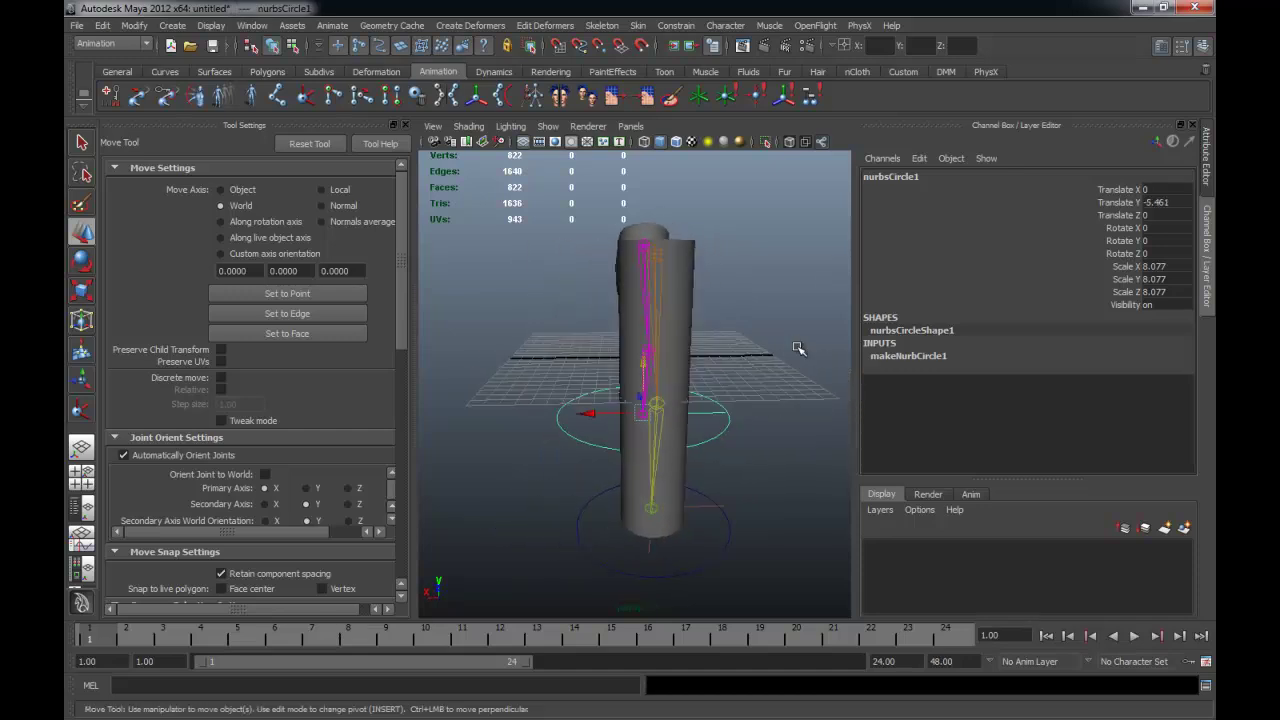
{"action": "left_click", "coordinate": [571, 537]}
{"action": "left_click", "coordinate": [568, 544]}
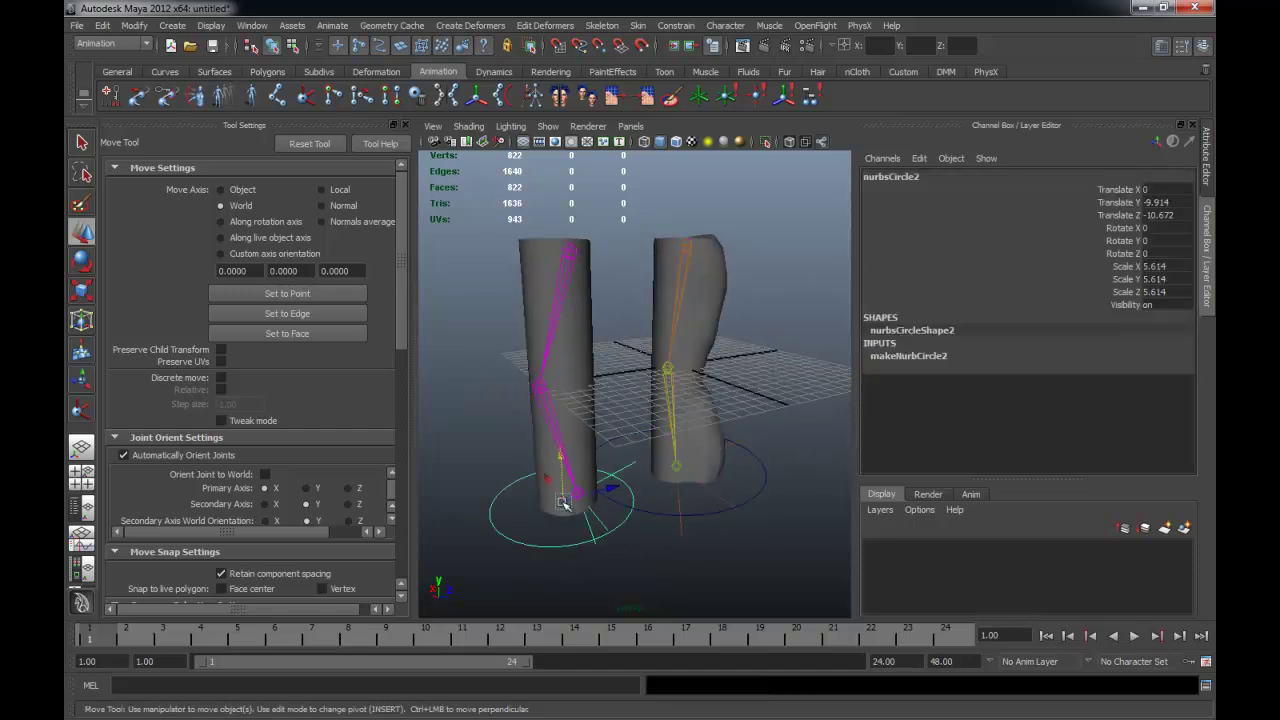
{"action": "left_click_drag", "start_coordinate": [569, 452], "coordinate": [550, 411]}
{"action": "mouse_move", "coordinate": [540, 375]}
{"action": "left_mouse_down", "text": "alt"}
{"action": "mouse_move", "coordinate": [775, 371]}
{"action": "mouse_move", "coordinate": [557, 357]}
{"action": "mouse_move", "coordinate": [588, 355]}
{"action": "mouse_move", "coordinate": [486, 366]}
{"action": "mouse_move", "coordinate": [586, 344]}
{"action": "left_mouse_up", "text": "alt"}
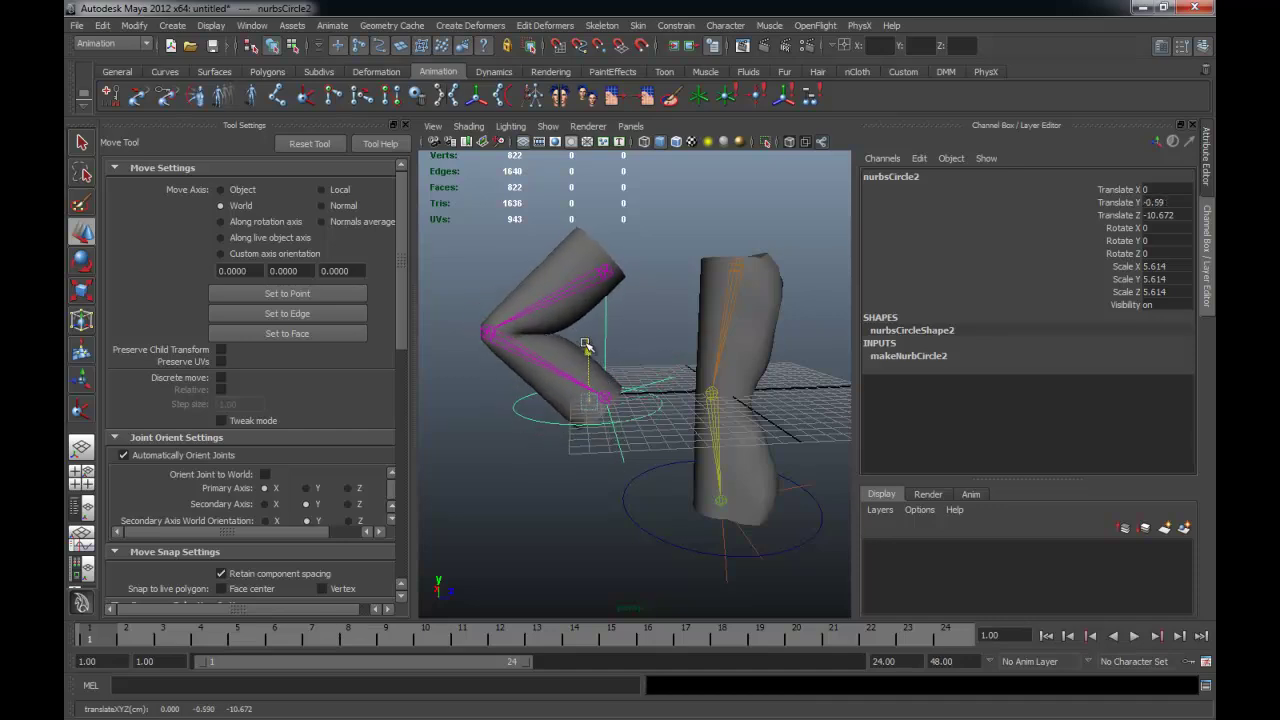
{"action": "left_click_drag", "start_coordinate": [634, 404], "coordinate": [553, 391]}
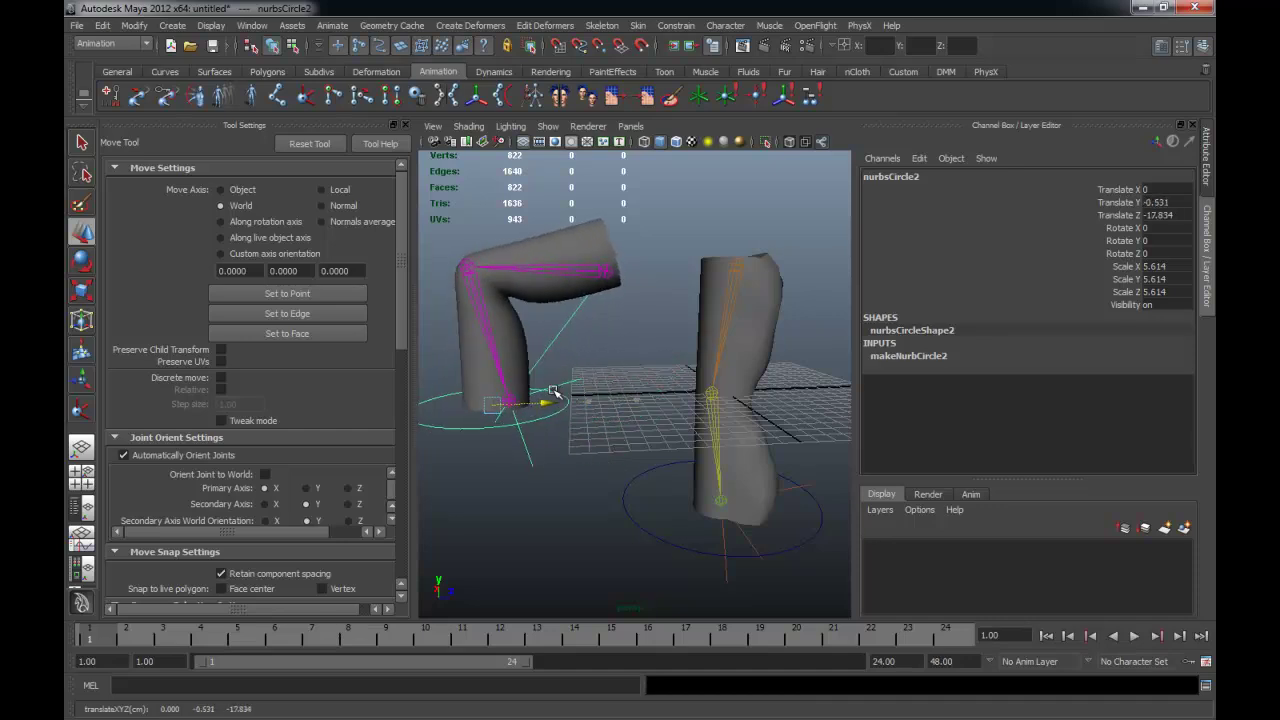
{"action": "mouse_move", "coordinate": [493, 360]}
{"action": "left_mouse_down"}
{"action": "mouse_move", "coordinate": [486, 309]}
{"action": "mouse_move", "coordinate": [489, 343]}
{"action": "mouse_move", "coordinate": [614, 337]}
{"action": "mouse_move", "coordinate": [520, 343]}
{"action": "mouse_move", "coordinate": [519, 330]}
{"action": "mouse_move", "coordinate": [535, 362]}
{"action": "mouse_move", "coordinate": [586, 366]}
{"action": "mouse_move", "coordinate": [588, 392]}
{"action": "left_mouse_up"}
{"action": "mouse_move", "coordinate": [632, 458]}
{"action": "left_mouse_down", "text": "alt"}
{"action": "mouse_move", "coordinate": [623, 466]}
{"action": "mouse_move", "coordinate": [634, 420]}
{"action": "mouse_move", "coordinate": [618, 402]}
{"action": "mouse_move", "coordinate": [636, 392]}
{"action": "left_mouse_up", "text": "alt"}
{"action": "left_click", "coordinate": [632, 412]}
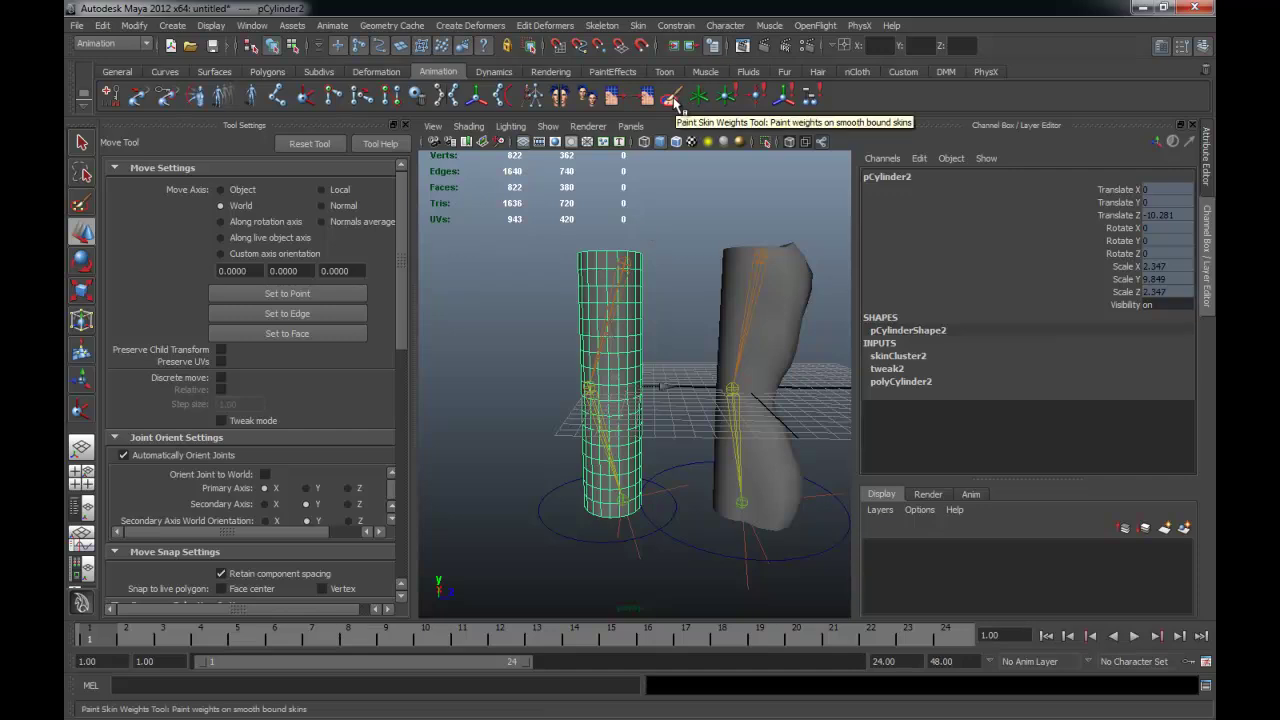
- Paint skin weights on pCylinder2, viewing joint4's and then joint5's influence up close
{"action": "left_click", "coordinate": [672, 100]}
{"action": "mouse_move", "coordinate": [646, 280]}
{"action": "right_mouse_down", "text": "alt"}
{"action": "mouse_move", "coordinate": [637, 385]}
{"action": "mouse_move", "coordinate": [694, 358]}
{"action": "mouse_move", "coordinate": [662, 330]}
{"action": "right_mouse_up", "text": "alt"}
{"action": "left_click", "coordinate": [190, 345]}
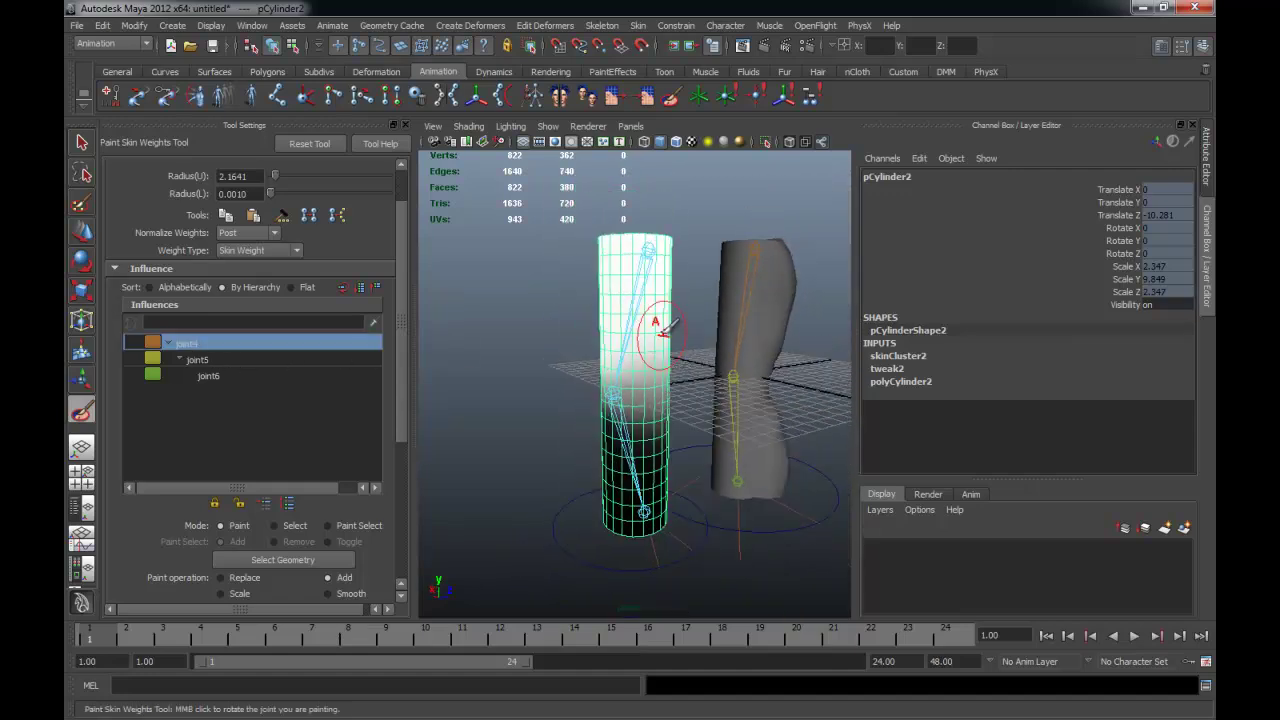
{"action": "left_click_drag", "start_coordinate": [651, 296], "coordinate": [609, 277], "text": "alt"}
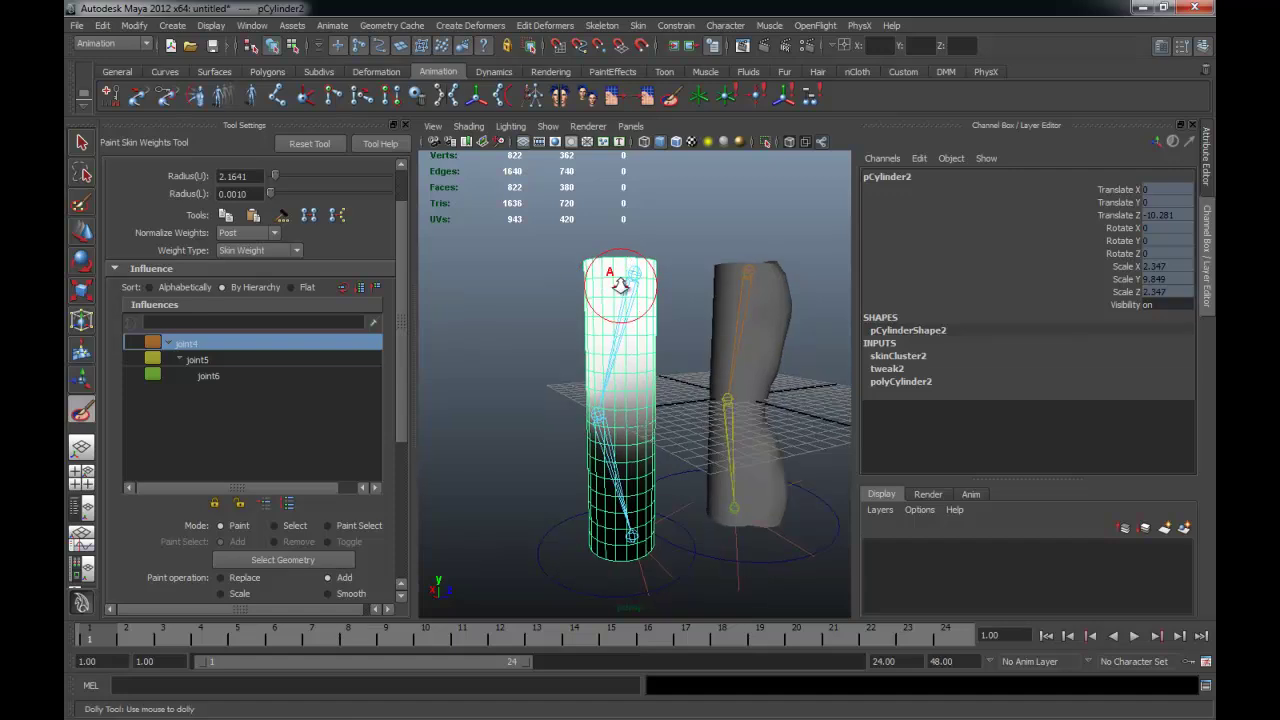
{"action": "right_click_drag", "start_coordinate": [609, 277], "coordinate": [688, 304], "text": "alt"}
{"action": "left_click_drag", "start_coordinate": [634, 243], "coordinate": [674, 251], "text": "alt"}
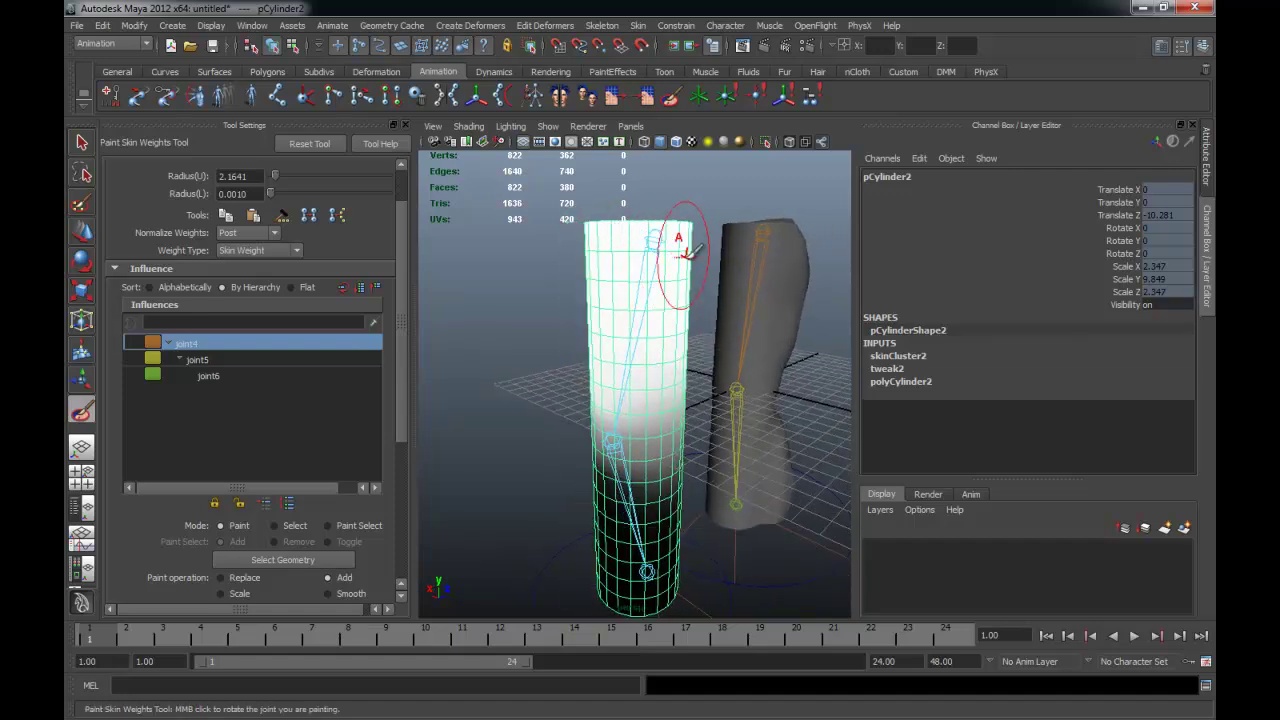
{"action": "left_click_drag", "start_coordinate": [647, 316], "coordinate": [608, 214], "text": "alt"}
{"action": "mouse_move", "coordinate": [643, 371]}
{"action": "left_mouse_down", "text": "alt"}
{"action": "mouse_move", "coordinate": [580, 366]}
{"action": "mouse_move", "coordinate": [617, 507]}
{"action": "left_mouse_up", "text": "alt"}
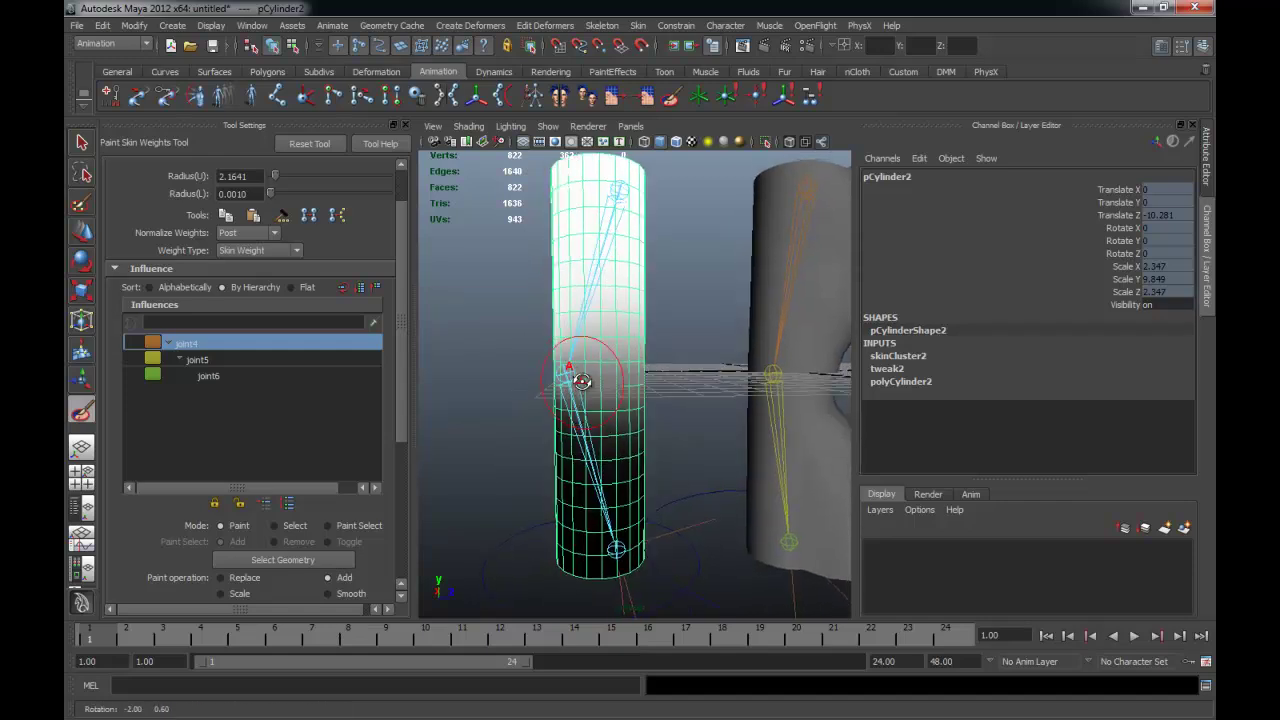
{"action": "mouse_move", "coordinate": [663, 446]}
{"action": "left_mouse_down", "text": "alt"}
{"action": "mouse_move", "coordinate": [686, 444]}
{"action": "mouse_move", "coordinate": [729, 473]}
{"action": "mouse_move", "coordinate": [686, 214]}
{"action": "mouse_move", "coordinate": [676, 262]}
{"action": "left_mouse_up", "text": "alt"}
{"action": "middle_click_drag", "start_coordinate": [616, 270], "coordinate": [594, 257], "text": "alt"}
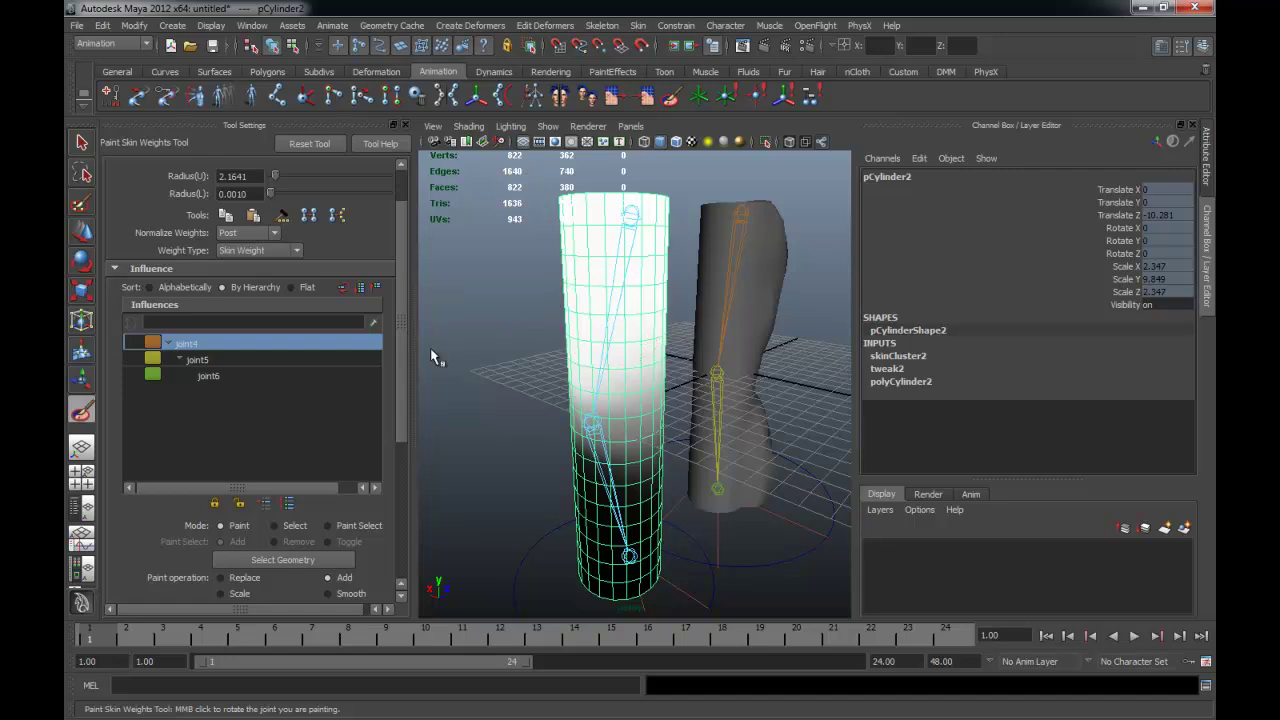
{"action": "left_click", "coordinate": [203, 360]}
{"action": "mouse_move", "coordinate": [525, 395]}
{"action": "left_mouse_down", "text": "alt"}
{"action": "mouse_move", "coordinate": [567, 420]}
{"action": "mouse_move", "coordinate": [557, 380]}
{"action": "mouse_move", "coordinate": [571, 386]}
{"action": "mouse_move", "coordinate": [572, 355]}
{"action": "mouse_move", "coordinate": [660, 352]}
{"action": "mouse_move", "coordinate": [621, 347]}
{"action": "mouse_move", "coordinate": [543, 366]}
{"action": "mouse_move", "coordinate": [760, 373]}
{"action": "mouse_move", "coordinate": [477, 354]}
{"action": "mouse_move", "coordinate": [532, 358]}
{"action": "left_mouse_up", "text": "alt"}
- Paint full joint6 weight onto the base of pCylinder2
{"action": "left_click", "coordinate": [220, 376]}
{"action": "mouse_move", "coordinate": [706, 507]}
{"action": "left_mouse_down", "text": "alt"}
{"action": "mouse_move", "coordinate": [700, 529]}
{"action": "mouse_move", "coordinate": [516, 537]}
{"action": "left_mouse_up", "text": "alt"}
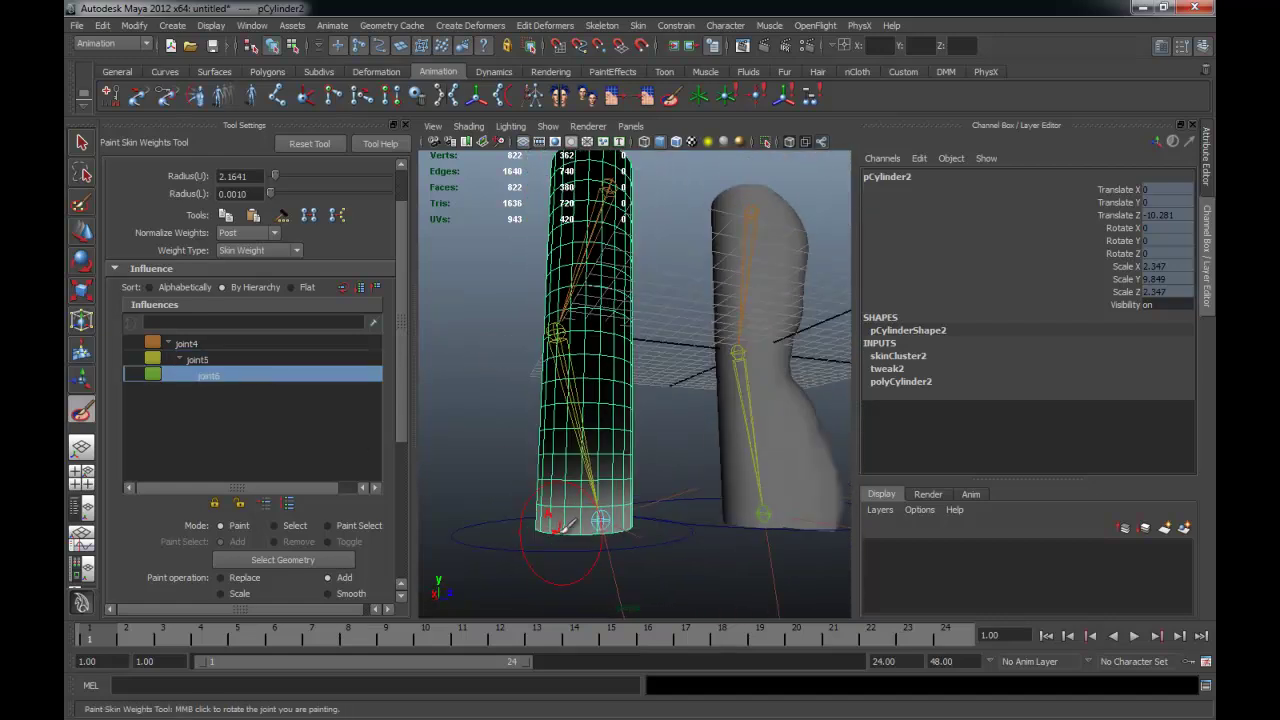
{"action": "mouse_move", "coordinate": [600, 520]}
{"action": "left_mouse_down", "text": "alt"}
{"action": "mouse_move", "coordinate": [614, 531]}
{"action": "mouse_move", "coordinate": [646, 491]}
{"action": "mouse_move", "coordinate": [666, 523]}
{"action": "mouse_move", "coordinate": [612, 500]}
{"action": "left_mouse_up", "text": "alt"}
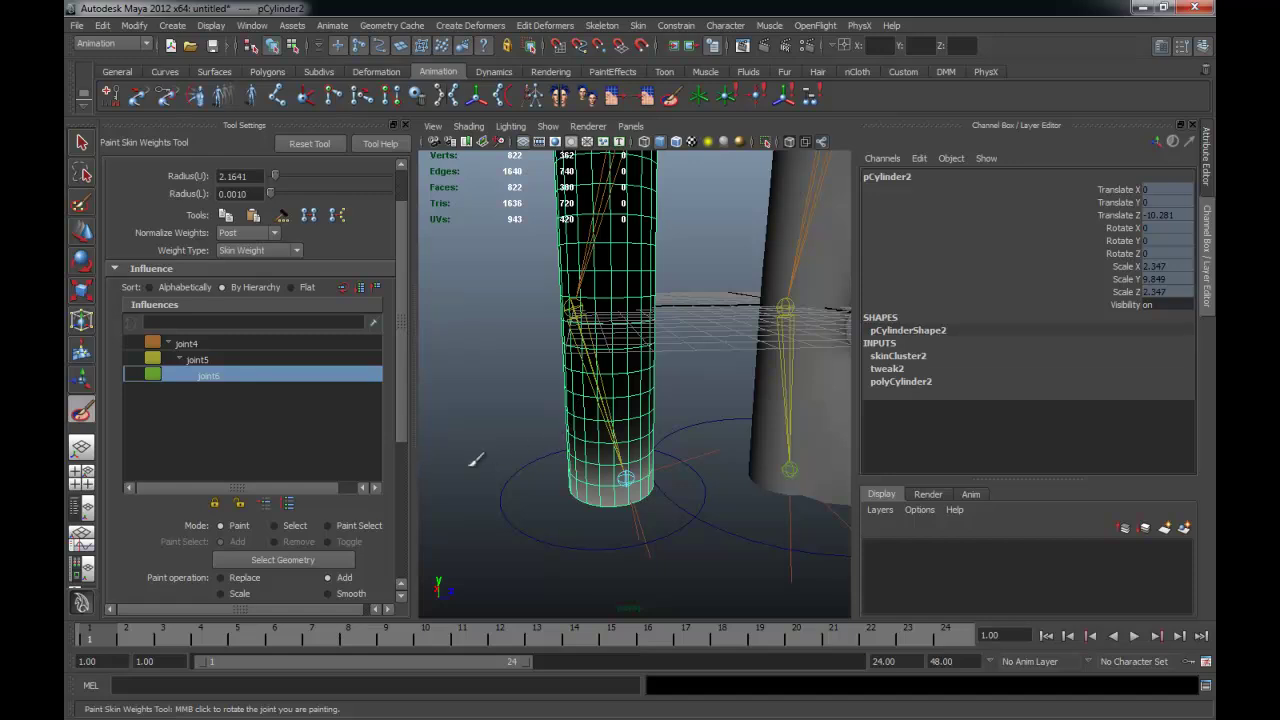
{"action": "left_click_drag", "start_coordinate": [400, 346], "coordinate": [421, 415]}
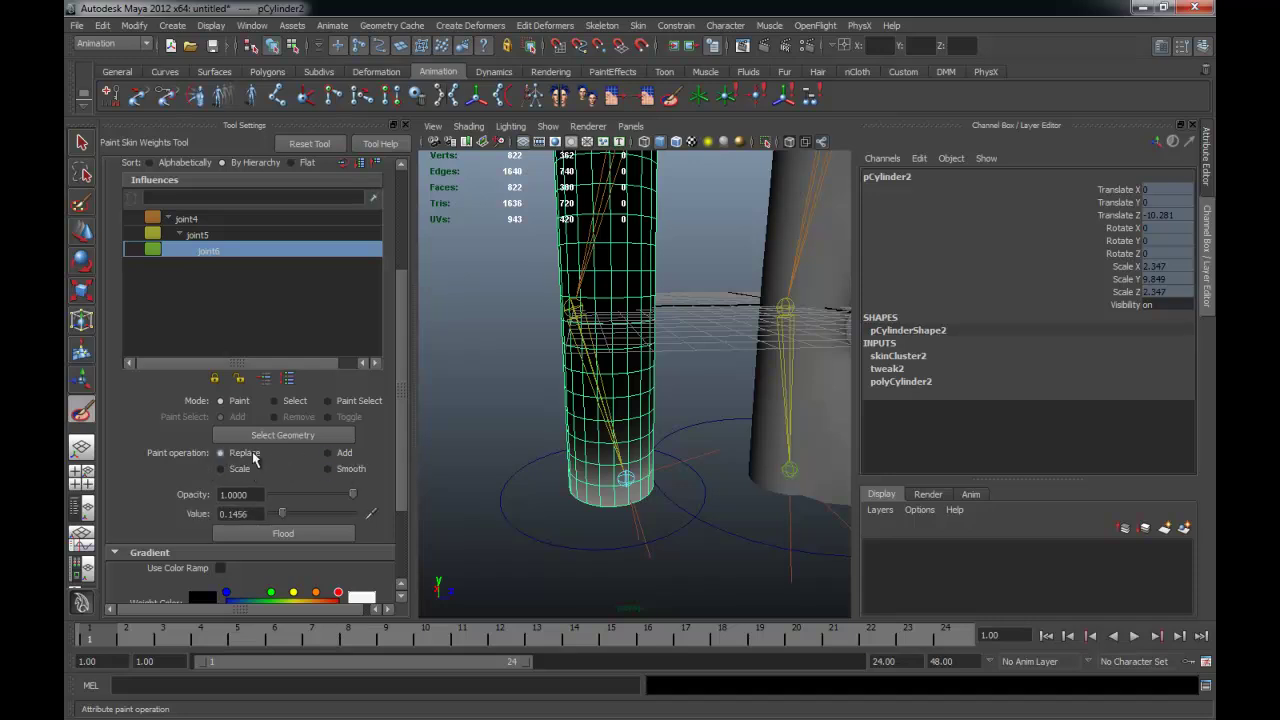
{"action": "mouse_move", "coordinate": [540, 423]}
{"action": "left_mouse_down", "text": "alt"}
{"action": "mouse_move", "coordinate": [606, 423]}
{"action": "mouse_move", "coordinate": [651, 486]}
{"action": "mouse_move", "coordinate": [655, 472]}
{"action": "mouse_move", "coordinate": [690, 478]}
{"action": "mouse_move", "coordinate": [578, 480]}
{"action": "mouse_move", "coordinate": [660, 475]}
{"action": "left_mouse_up", "text": "alt"}
{"action": "mouse_move", "coordinate": [575, 485]}
{"action": "left_mouse_down", "text": "alt"}
{"action": "mouse_move", "coordinate": [560, 465]}
{"action": "mouse_move", "coordinate": [655, 468]}
{"action": "left_mouse_up", "text": "alt"}
{"action": "left_click_drag", "start_coordinate": [500, 480], "coordinate": [433, 478], "text": "alt"}
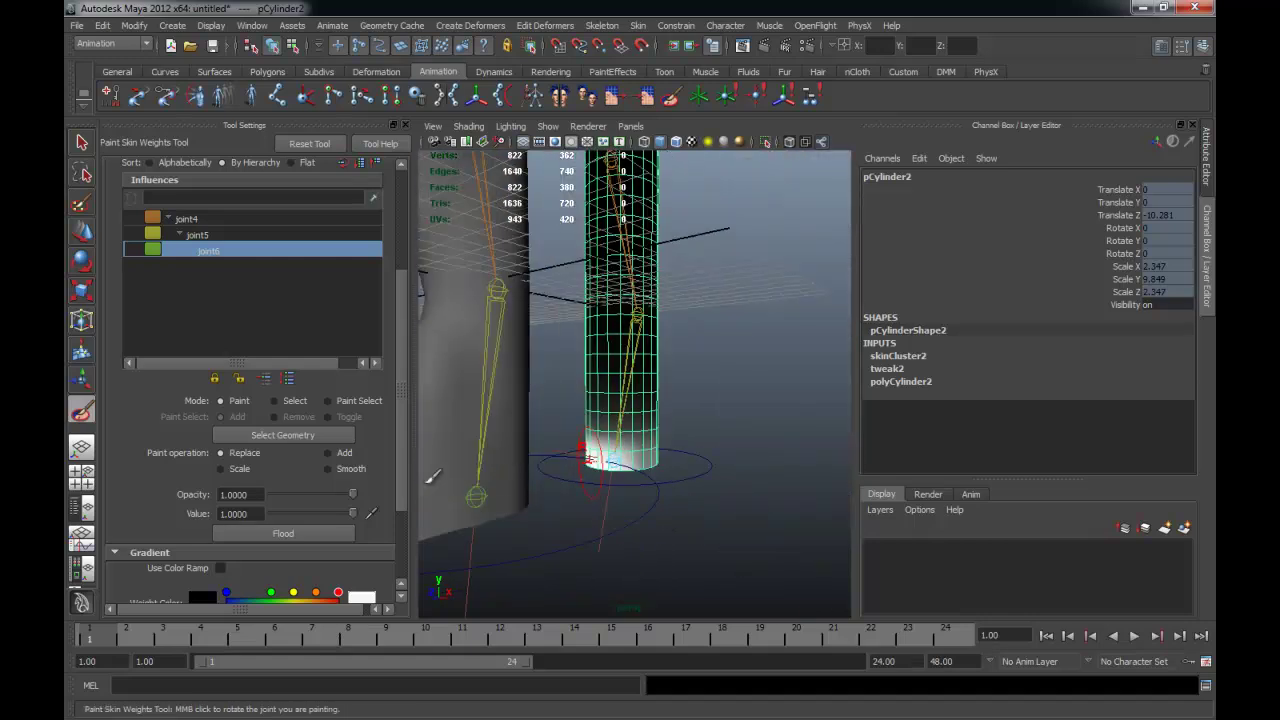
{"action": "mouse_move", "coordinate": [595, 455]}
{"action": "left_mouse_down"}
{"action": "mouse_move", "coordinate": [751, 455]}
{"action": "mouse_move", "coordinate": [558, 473]}
{"action": "mouse_move", "coordinate": [680, 467]}
{"action": "mouse_move", "coordinate": [610, 473]}
{"action": "left_mouse_up"}
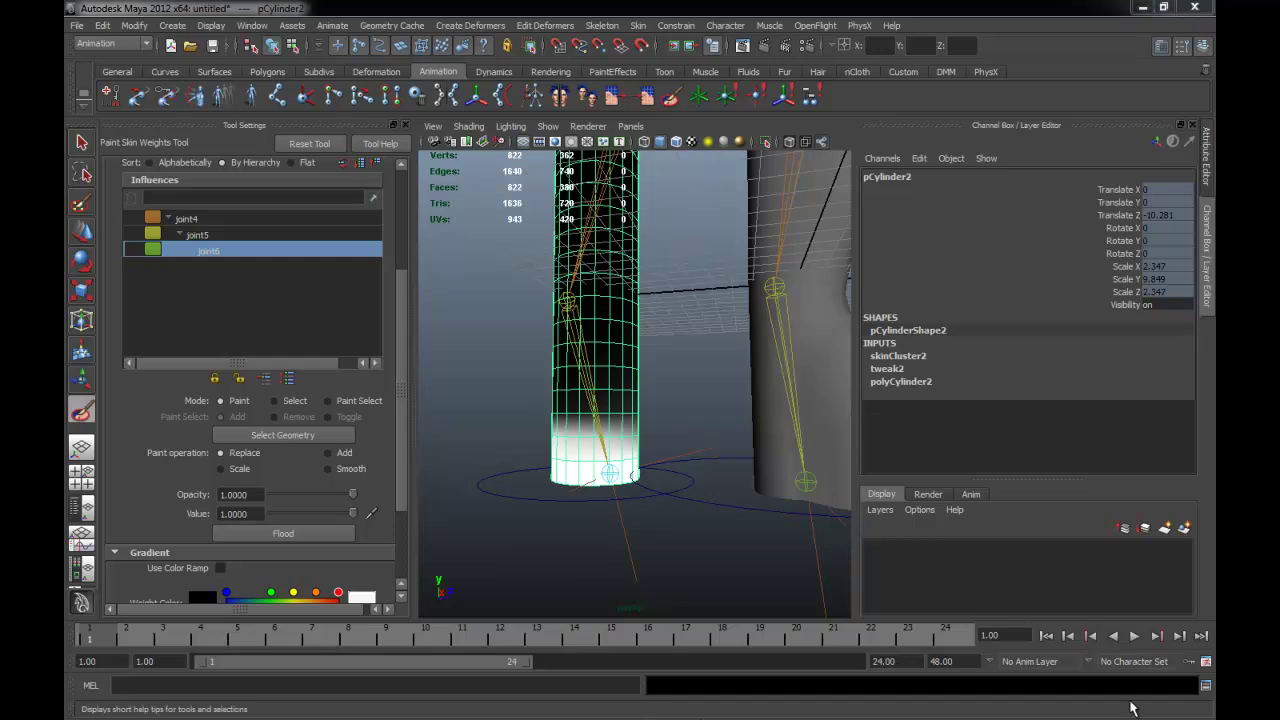
{"action": "left_click_drag", "start_coordinate": [634, 509], "coordinate": [664, 511], "text": "alt"}
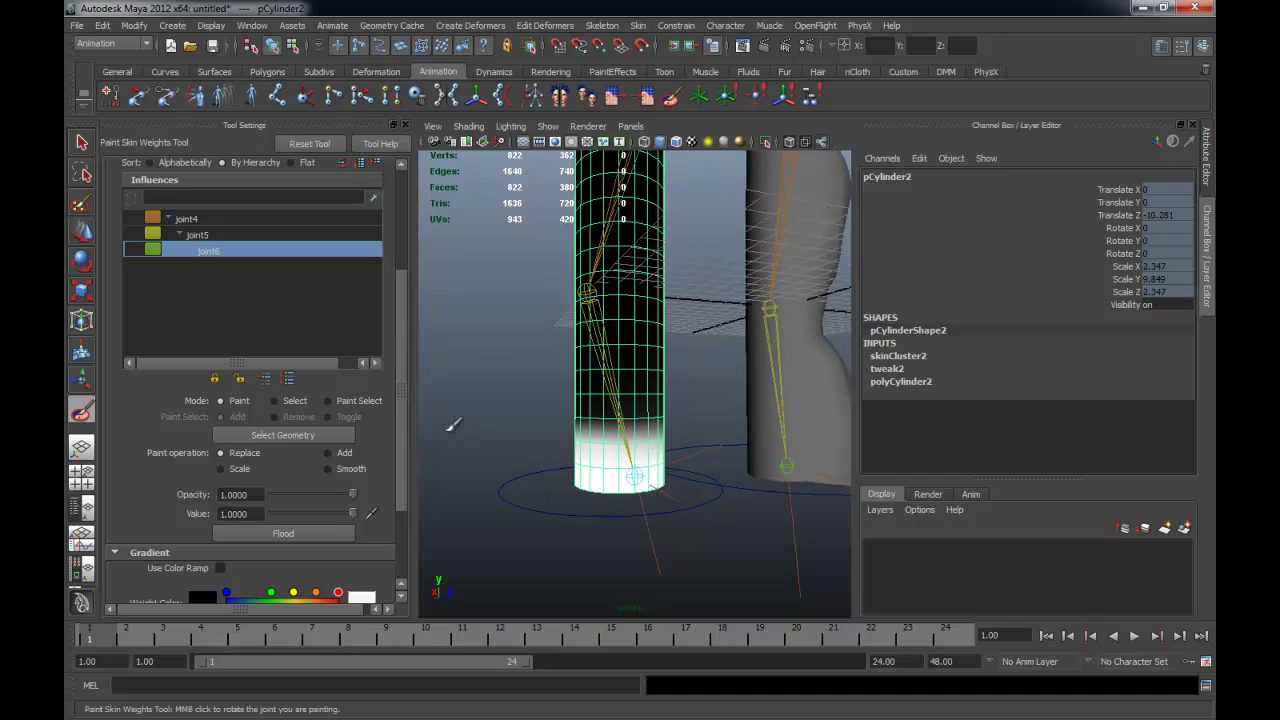
- Smooth joint6's weights into a gradient from the base upward, orbiting to inspect it
{"action": "left_click", "coordinate": [356, 473]}
{"action": "mouse_move", "coordinate": [729, 463]}
{"action": "left_mouse_down", "text": "alt"}
{"action": "mouse_move", "coordinate": [598, 410]}
{"action": "mouse_move", "coordinate": [604, 428]}
{"action": "mouse_move", "coordinate": [559, 425]}
{"action": "mouse_move", "coordinate": [655, 422]}
{"action": "left_mouse_up", "text": "alt"}
{"action": "scroll", "coordinate": [633, 410], "scroll_direction": "up", "scroll_amount": 5}
{"action": "scroll", "coordinate": [643, 471], "scroll_direction": "down", "scroll_amount": 1}
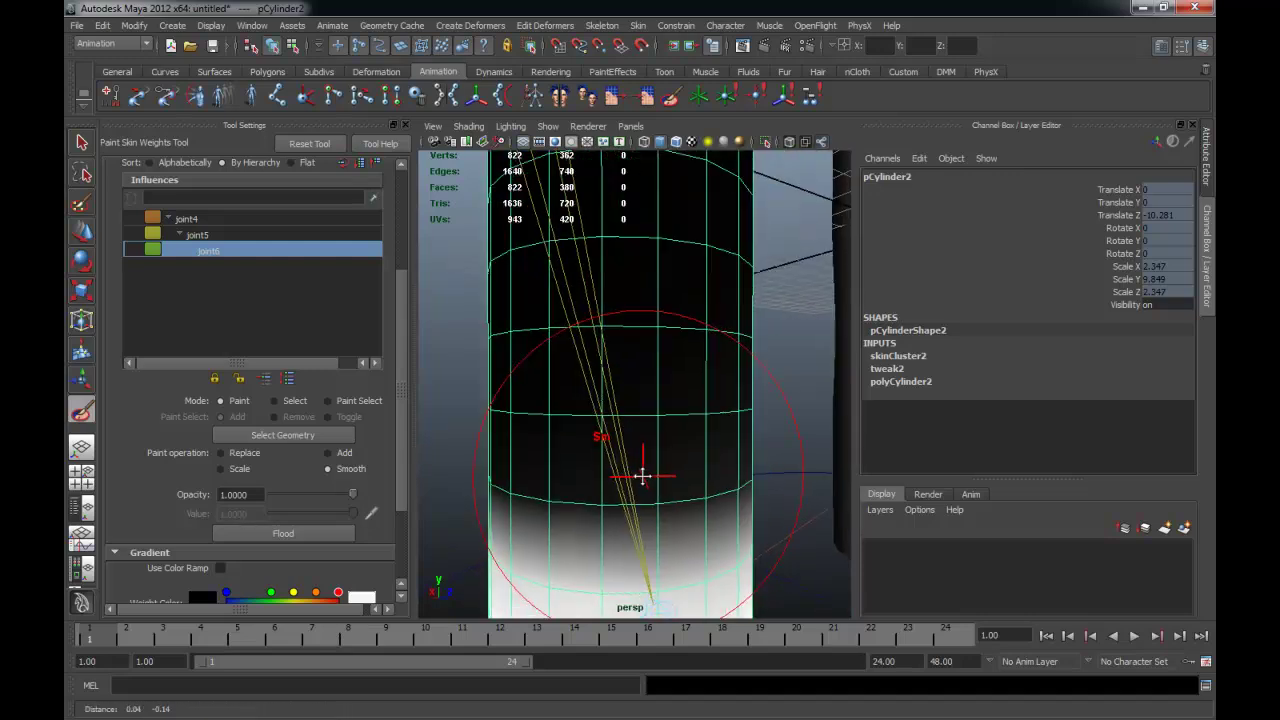
{"action": "scroll", "coordinate": [671, 386], "scroll_direction": "down", "scroll_amount": 2}
{"action": "scroll", "coordinate": [643, 410], "scroll_direction": "down", "scroll_amount": 1}
{"action": "scroll", "coordinate": [642, 410], "scroll_direction": "down", "scroll_amount": 2}
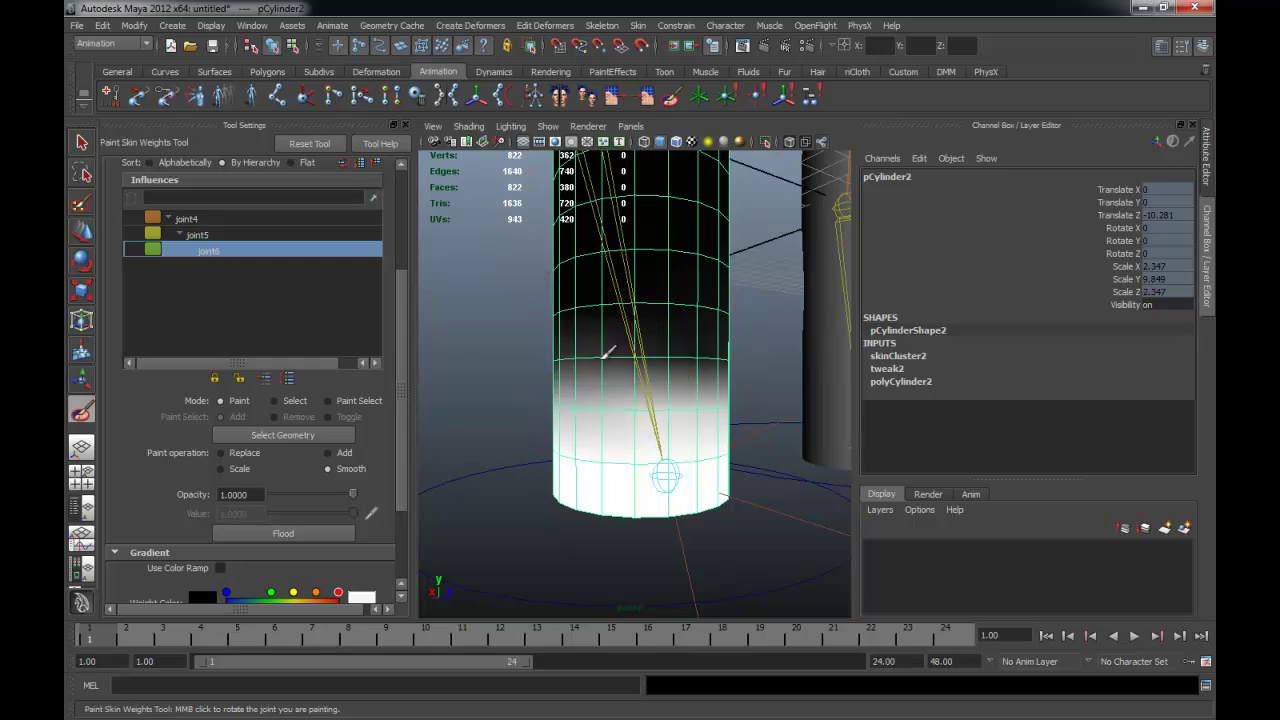
{"action": "mouse_move", "coordinate": [686, 337]}
{"action": "left_mouse_down", "text": "alt"}
{"action": "mouse_move", "coordinate": [591, 368]}
{"action": "mouse_move", "coordinate": [578, 355]}
{"action": "left_mouse_up", "text": "alt"}
{"action": "left_click_drag", "start_coordinate": [678, 365], "coordinate": [680, 368], "text": "alt"}
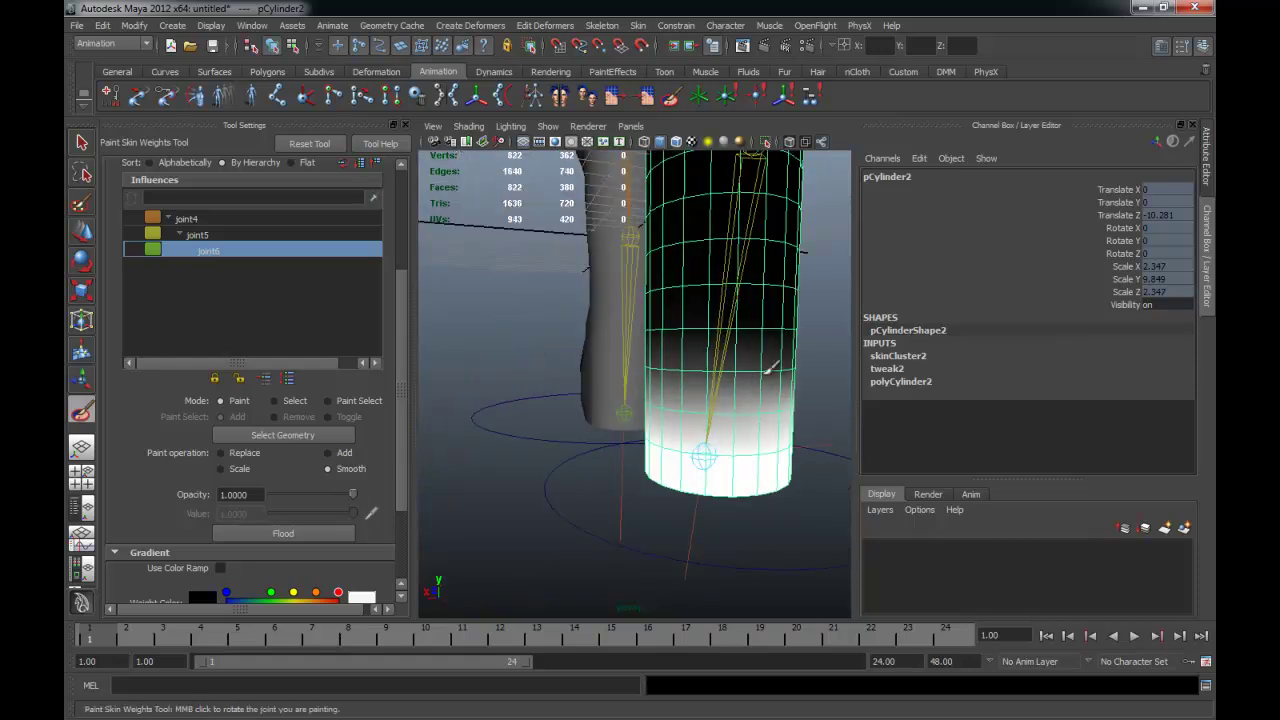
{"action": "mouse_move", "coordinate": [765, 362]}
{"action": "left_mouse_down", "text": "alt"}
{"action": "mouse_move", "coordinate": [675, 345]}
{"action": "mouse_move", "coordinate": [654, 323]}
{"action": "mouse_move", "coordinate": [494, 337]}
{"action": "left_mouse_up", "text": "alt"}
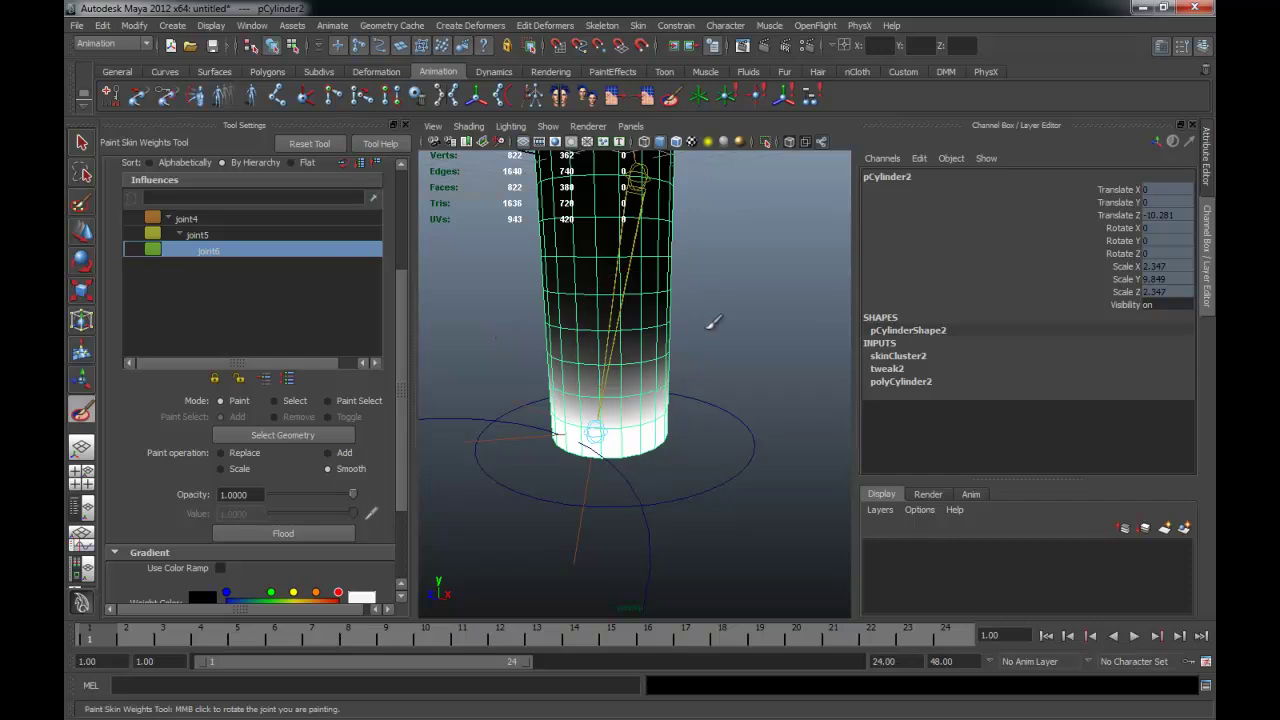
{"action": "left_click_drag", "start_coordinate": [703, 310], "coordinate": [574, 315], "text": "alt"}
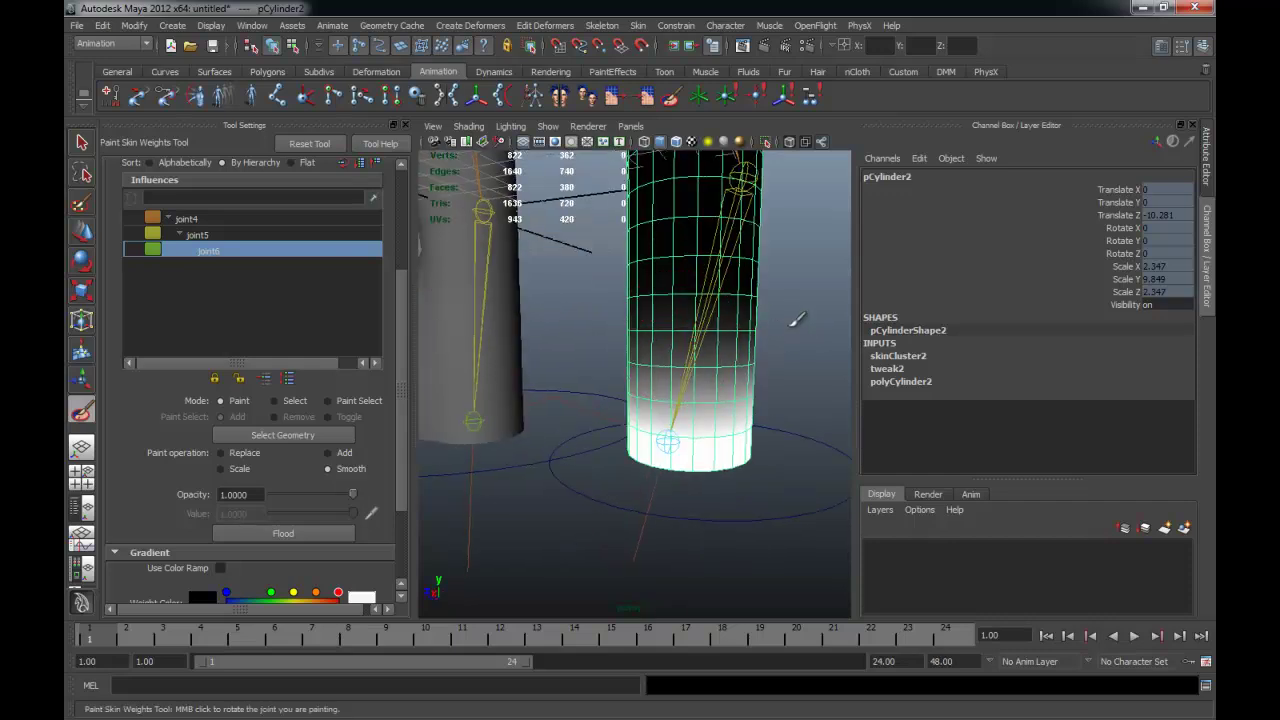
{"action": "left_click_drag", "start_coordinate": [797, 320], "coordinate": [638, 322], "text": "alt"}
{"action": "left_click_drag", "start_coordinate": [815, 344], "coordinate": [653, 346], "text": "alt"}
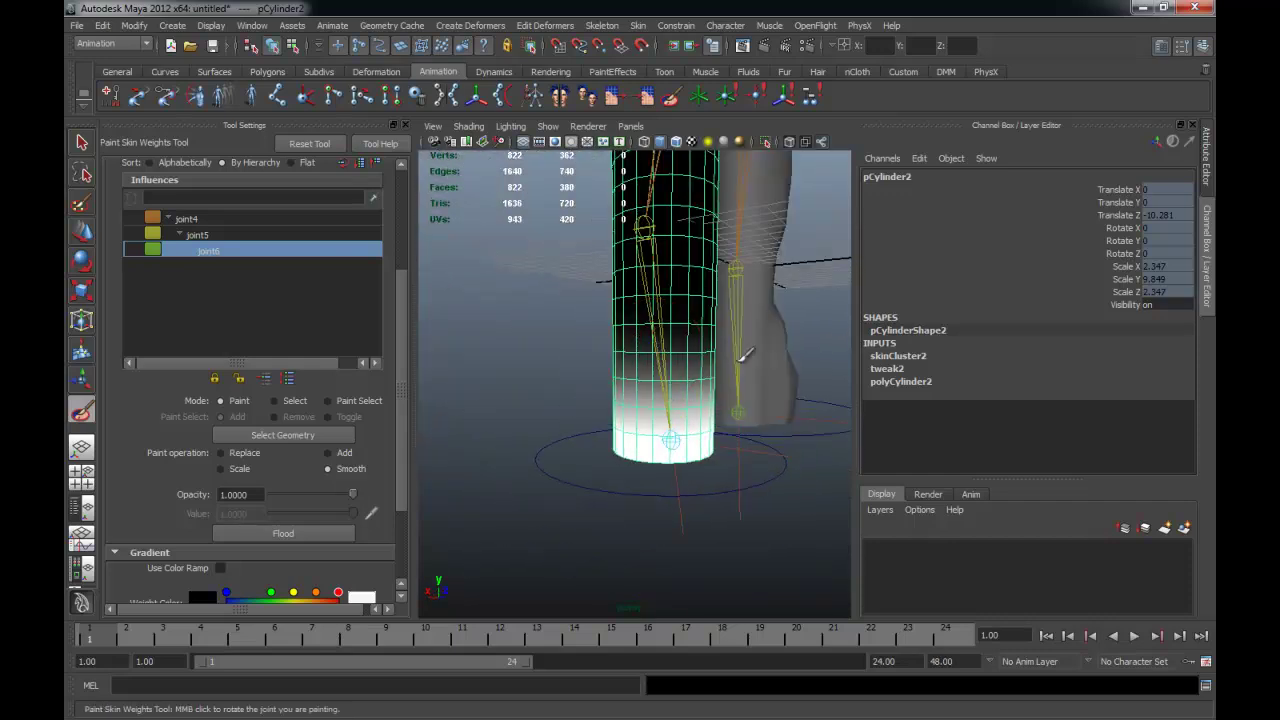
{"action": "left_click_drag", "start_coordinate": [745, 355], "coordinate": [577, 362], "text": "alt"}
{"action": "mouse_move", "coordinate": [697, 366]}
{"action": "left_mouse_down", "text": "alt"}
{"action": "mouse_move", "coordinate": [705, 357]}
{"action": "mouse_move", "coordinate": [651, 394]}
{"action": "mouse_move", "coordinate": [591, 343]}
{"action": "mouse_move", "coordinate": [596, 280]}
{"action": "mouse_move", "coordinate": [621, 364]}
{"action": "mouse_move", "coordinate": [614, 343]}
{"action": "mouse_move", "coordinate": [610, 418]}
{"action": "left_mouse_up", "text": "alt"}
- Select the control circle, test-bend the leg with it, then undo the move
{"action": "key", "text": "q"}
{"action": "left_click", "coordinate": [522, 455]}
{"action": "key", "text": "w"}
{"action": "key", "text": "ctrl+z"}
{"action": "key", "text": "ctrl+z"}
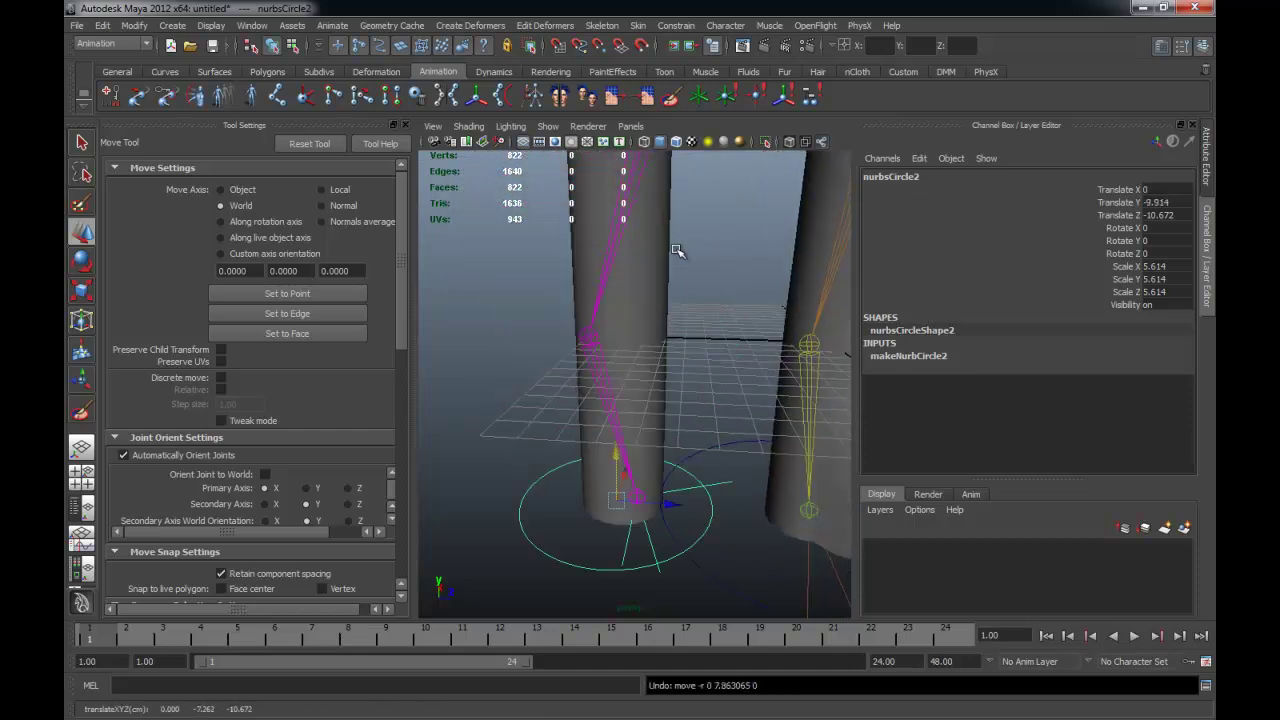
{"action": "key", "text": "ctrl+z"}
- Orbit around the straight leg and reselect pCylinder2
{"action": "left_click", "coordinate": [637, 310]}
{"action": "left_click_drag", "start_coordinate": [637, 310], "coordinate": [688, 329], "text": "alt"}
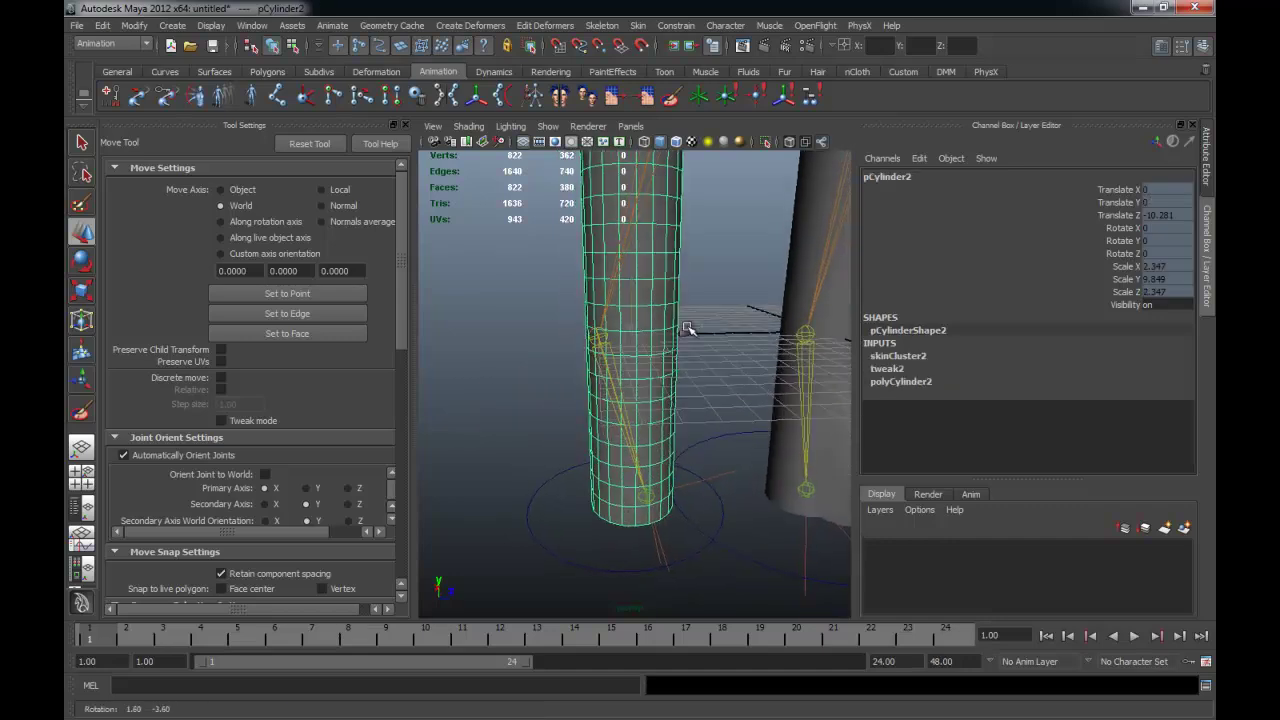
{"action": "mouse_move", "coordinate": [462, 312]}
{"action": "left_mouse_down", "text": "alt"}
{"action": "mouse_move", "coordinate": [785, 362]}
{"action": "mouse_move", "coordinate": [660, 357]}
{"action": "mouse_move", "coordinate": [603, 270]}
{"action": "left_mouse_up", "text": "alt"}
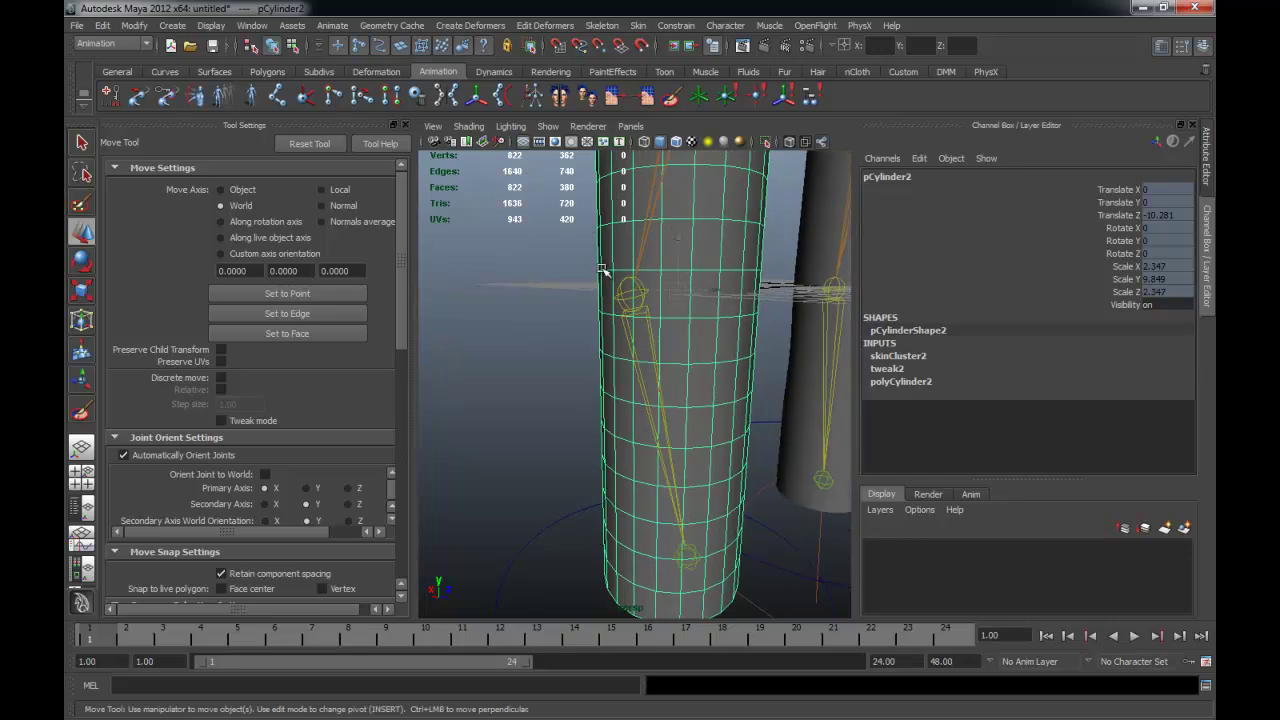
{"action": "left_click_drag", "start_coordinate": [622, 330], "coordinate": [596, 345], "text": "alt"}
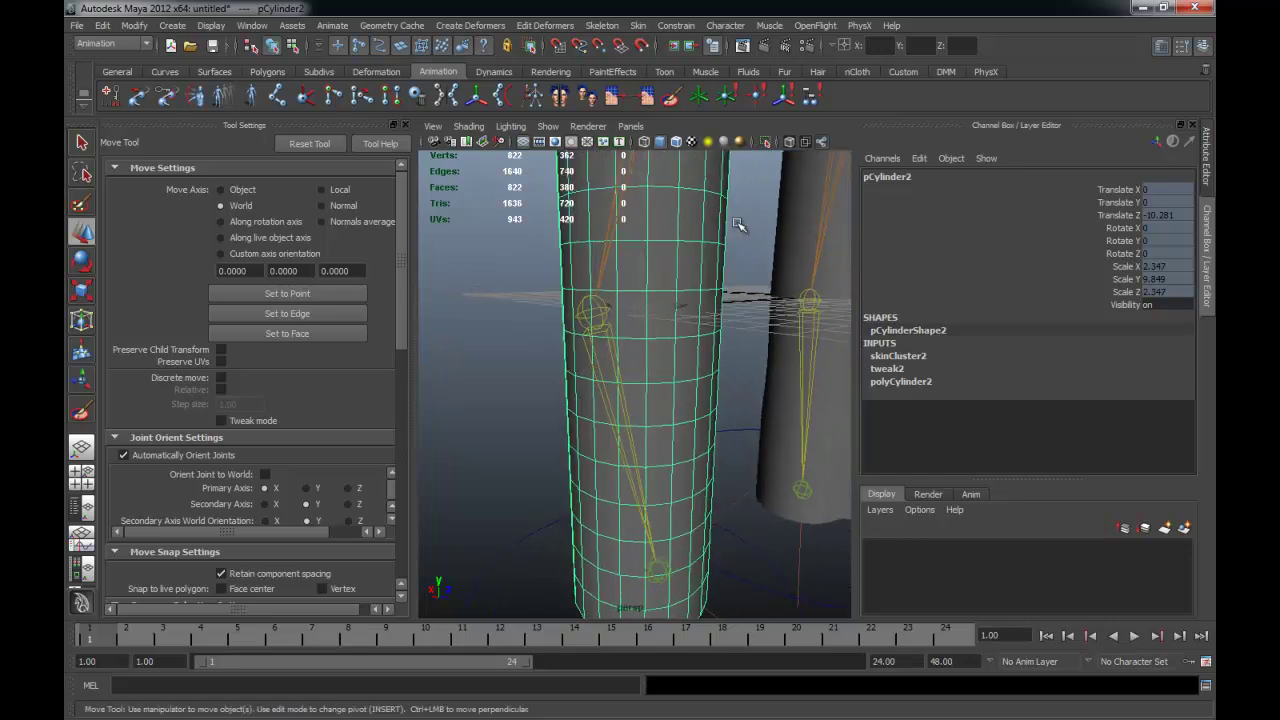
{"action": "key", "text": "q"}
{"action": "left_click", "coordinate": [738, 224]}
{"action": "left_click", "coordinate": [714, 243]}
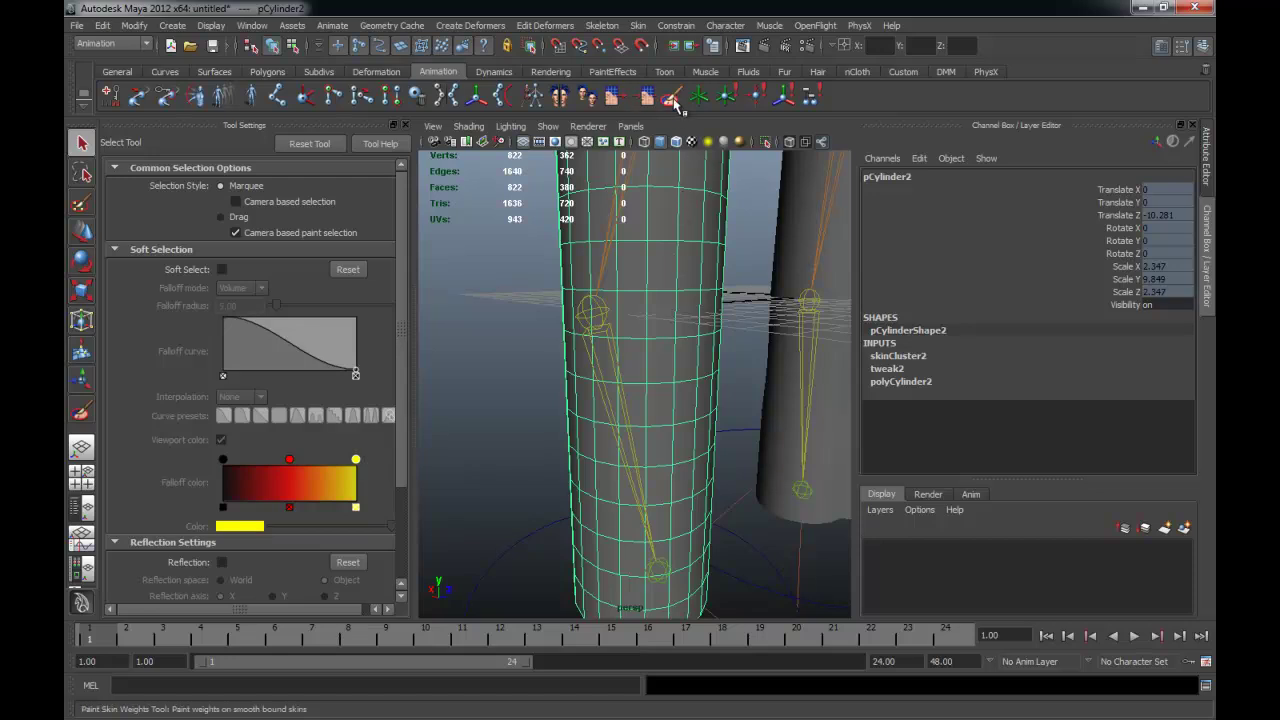
- Set up skin weight painting on joint5 with Add operation and value 0.0971
{"action": "left_click", "coordinate": [672, 100]}
{"action": "left_click", "coordinate": [197, 234]}
{"action": "mouse_move", "coordinate": [700, 370]}
{"action": "left_mouse_down", "text": "alt"}
{"action": "mouse_move", "coordinate": [767, 354]}
{"action": "mouse_move", "coordinate": [749, 337]}
{"action": "mouse_move", "coordinate": [600, 443]}
{"action": "mouse_move", "coordinate": [531, 437]}
{"action": "mouse_move", "coordinate": [692, 444]}
{"action": "mouse_move", "coordinate": [697, 285]}
{"action": "mouse_move", "coordinate": [800, 363]}
{"action": "mouse_move", "coordinate": [757, 400]}
{"action": "mouse_move", "coordinate": [714, 309]}
{"action": "mouse_move", "coordinate": [689, 380]}
{"action": "mouse_move", "coordinate": [571, 366]}
{"action": "mouse_move", "coordinate": [586, 371]}
{"action": "left_mouse_up", "text": "alt"}
{"action": "left_click", "coordinate": [344, 455]}
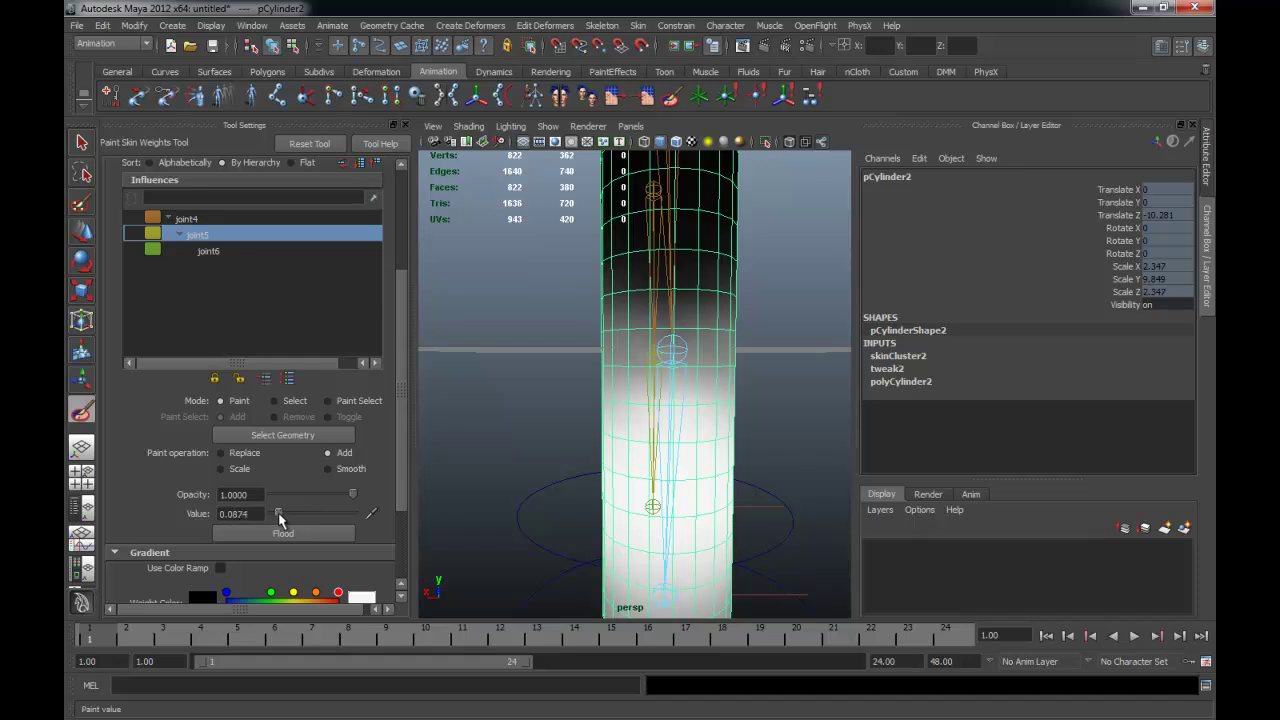
{"action": "left_click_drag", "start_coordinate": [277, 513], "coordinate": [280, 513]}
- Paint joint5 weight around the knee and flex joint5 to test the deformation
{"action": "mouse_move", "coordinate": [660, 330]}
{"action": "left_mouse_down", "text": "alt"}
{"action": "mouse_move", "coordinate": [686, 300]}
{"action": "mouse_move", "coordinate": [688, 385]}
{"action": "mouse_move", "coordinate": [686, 300]}
{"action": "left_mouse_up", "text": "alt"}
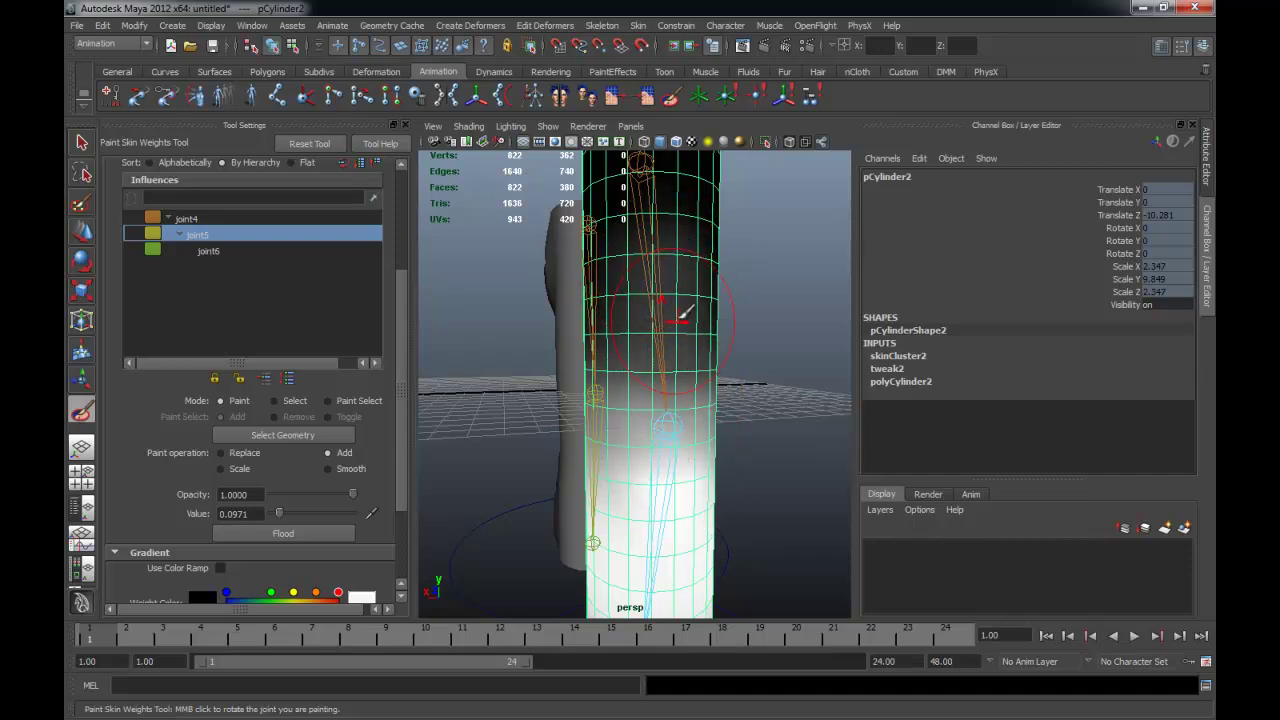
{"action": "mouse_move", "coordinate": [686, 358]}
{"action": "left_mouse_down", "text": "alt"}
{"action": "mouse_move", "coordinate": [651, 457]}
{"action": "mouse_move", "coordinate": [623, 457]}
{"action": "mouse_move", "coordinate": [655, 314]}
{"action": "left_mouse_up", "text": "alt"}
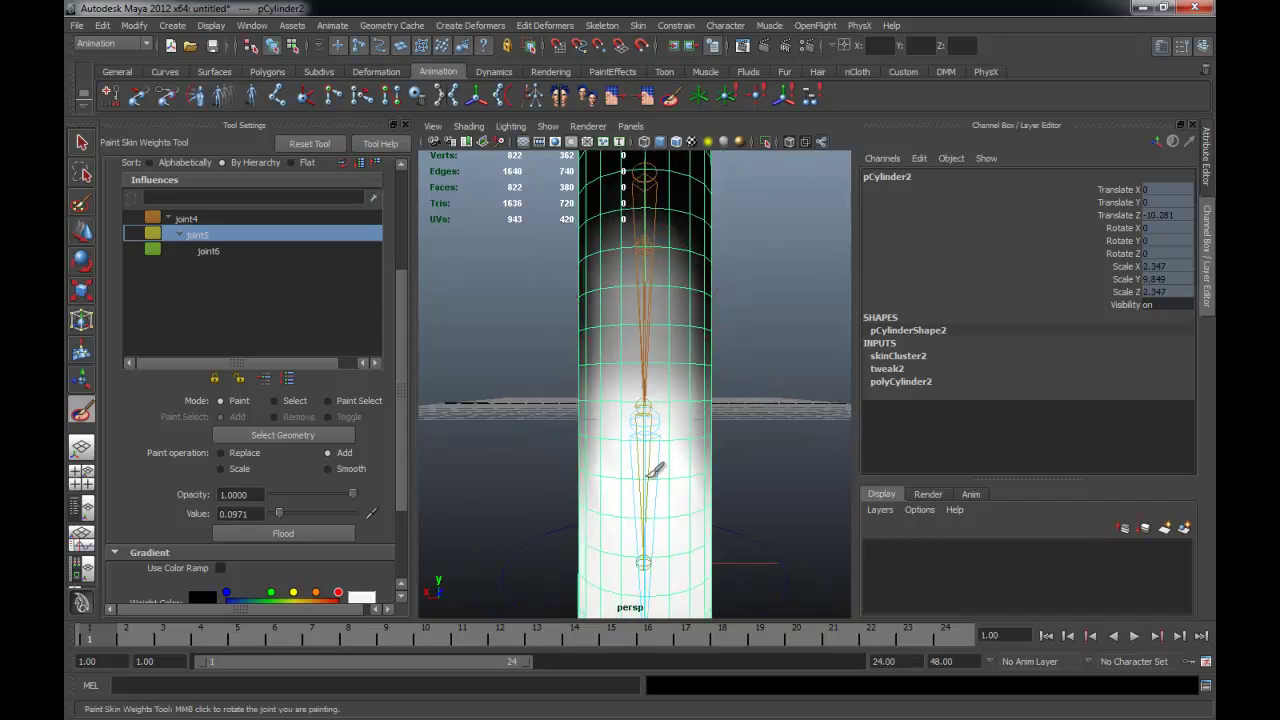
{"action": "mouse_move", "coordinate": [643, 457]}
{"action": "middle_mouse_down"}
{"action": "mouse_move", "coordinate": [700, 429]}
{"action": "mouse_move", "coordinate": [625, 467]}
{"action": "mouse_move", "coordinate": [700, 457]}
{"action": "mouse_move", "coordinate": [694, 423]}
{"action": "mouse_move", "coordinate": [676, 436]}
{"action": "mouse_move", "coordinate": [622, 421]}
{"action": "middle_mouse_up"}
{"action": "middle_click_drag", "start_coordinate": [607, 476], "coordinate": [668, 364]}
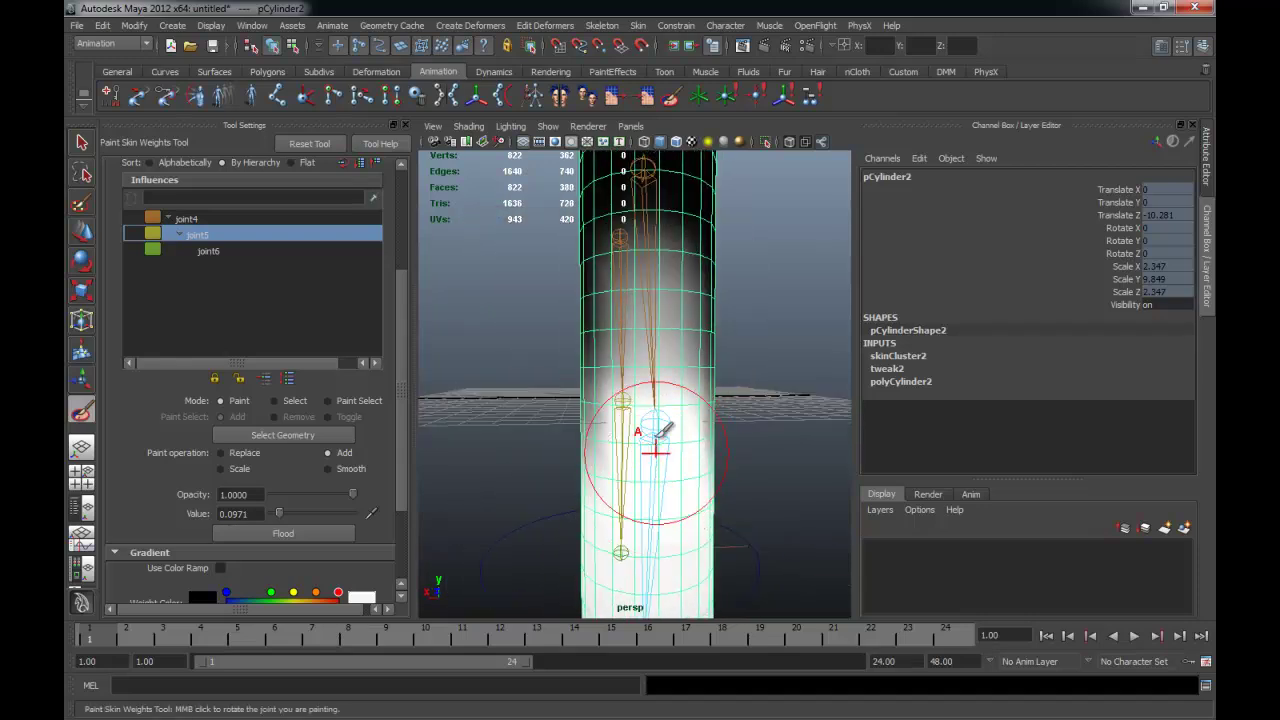
{"action": "mouse_move", "coordinate": [661, 468]}
{"action": "middle_mouse_down"}
{"action": "mouse_move", "coordinate": [563, 464]}
{"action": "mouse_move", "coordinate": [643, 465]}
{"action": "mouse_move", "coordinate": [622, 475]}
{"action": "mouse_move", "coordinate": [640, 434]}
{"action": "mouse_move", "coordinate": [708, 437]}
{"action": "mouse_move", "coordinate": [666, 414]}
{"action": "middle_mouse_up"}
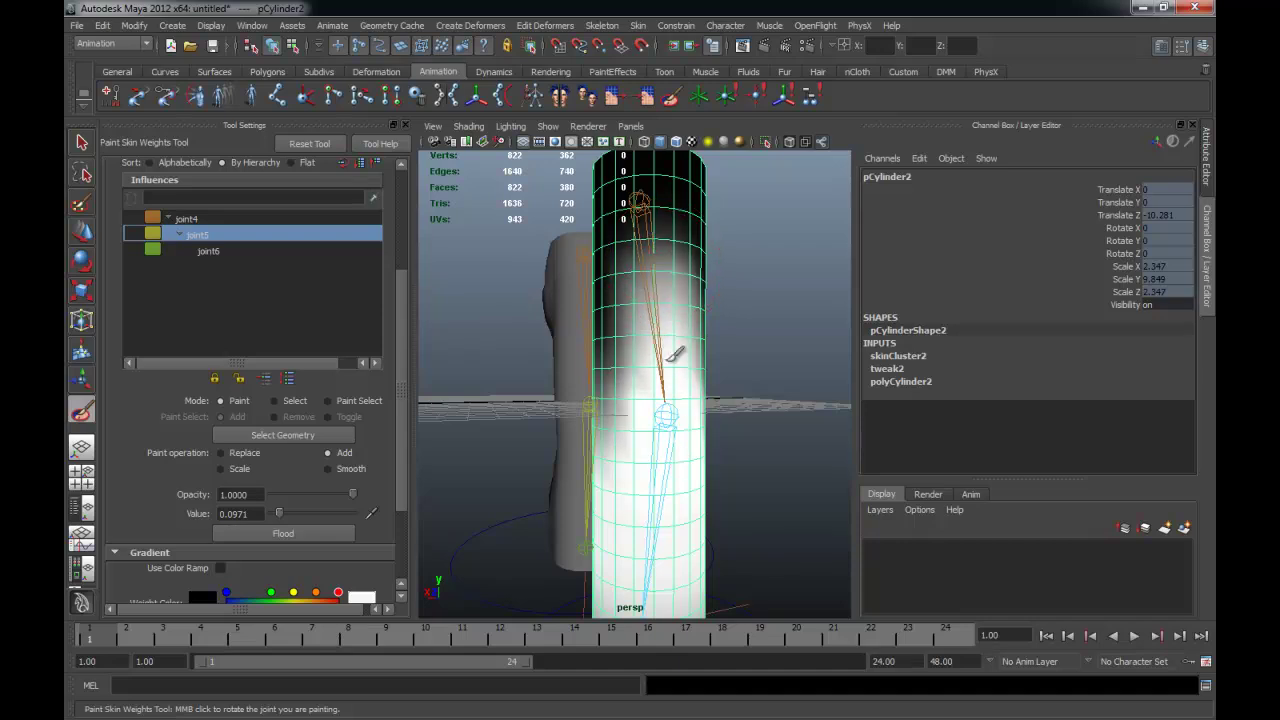
- Orbit around both legs and select the control circle nurbsCircle2
{"action": "left_click_drag", "start_coordinate": [659, 483], "coordinate": [714, 471], "text": "alt"}
{"action": "mouse_move", "coordinate": [714, 471]}
{"action": "right_mouse_down", "text": "alt"}
{"action": "mouse_move", "coordinate": [666, 471]}
{"action": "mouse_move", "coordinate": [765, 511]}
{"action": "right_mouse_up", "text": "alt"}
{"action": "mouse_move", "coordinate": [765, 511]}
{"action": "left_mouse_down", "text": "alt"}
{"action": "mouse_move", "coordinate": [723, 506]}
{"action": "mouse_move", "coordinate": [700, 463]}
{"action": "left_mouse_up", "text": "alt"}
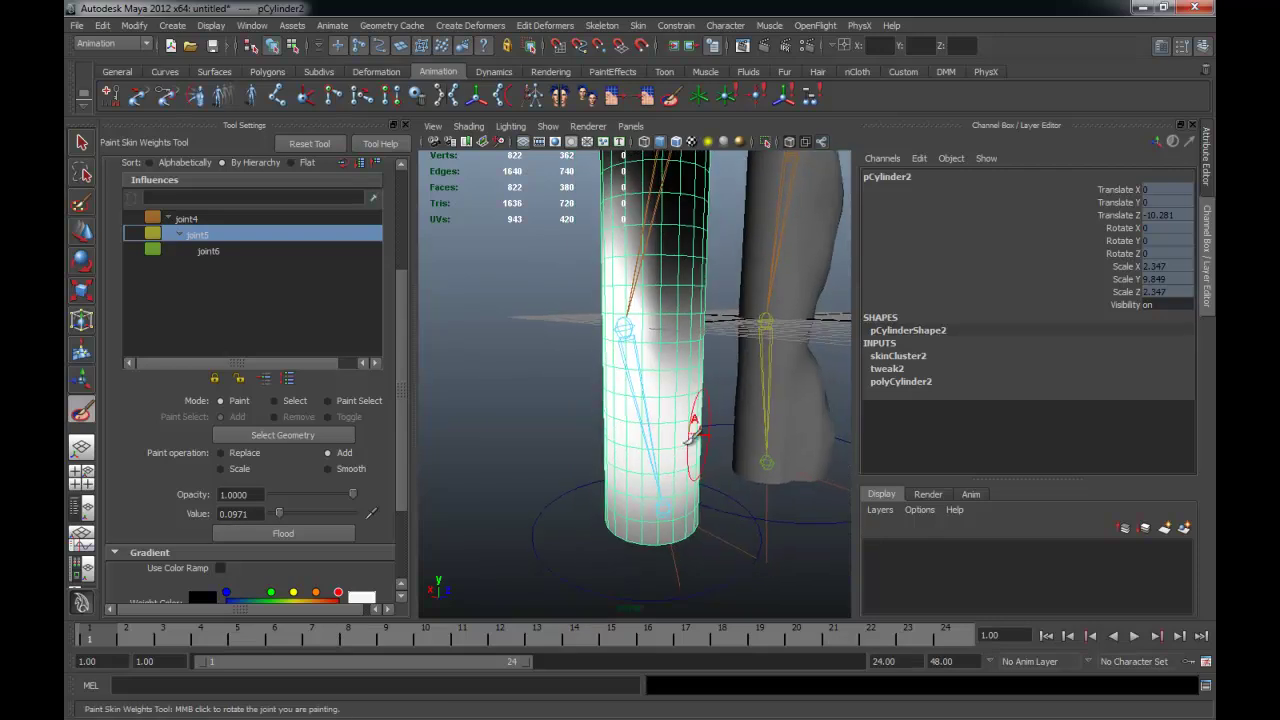
{"action": "key", "text": "q"}
{"action": "left_click", "coordinate": [578, 575]}
{"action": "mouse_move", "coordinate": [578, 575]}
{"action": "left_mouse_down", "text": "alt"}
{"action": "mouse_move", "coordinate": [670, 485]}
{"action": "mouse_move", "coordinate": [615, 304]}
{"action": "left_mouse_up", "text": "alt"}
- Raise nurbsCircle2 to bend the leg, then reselect pCylinder2 for joint5 weight painting
{"action": "key", "text": "w"}
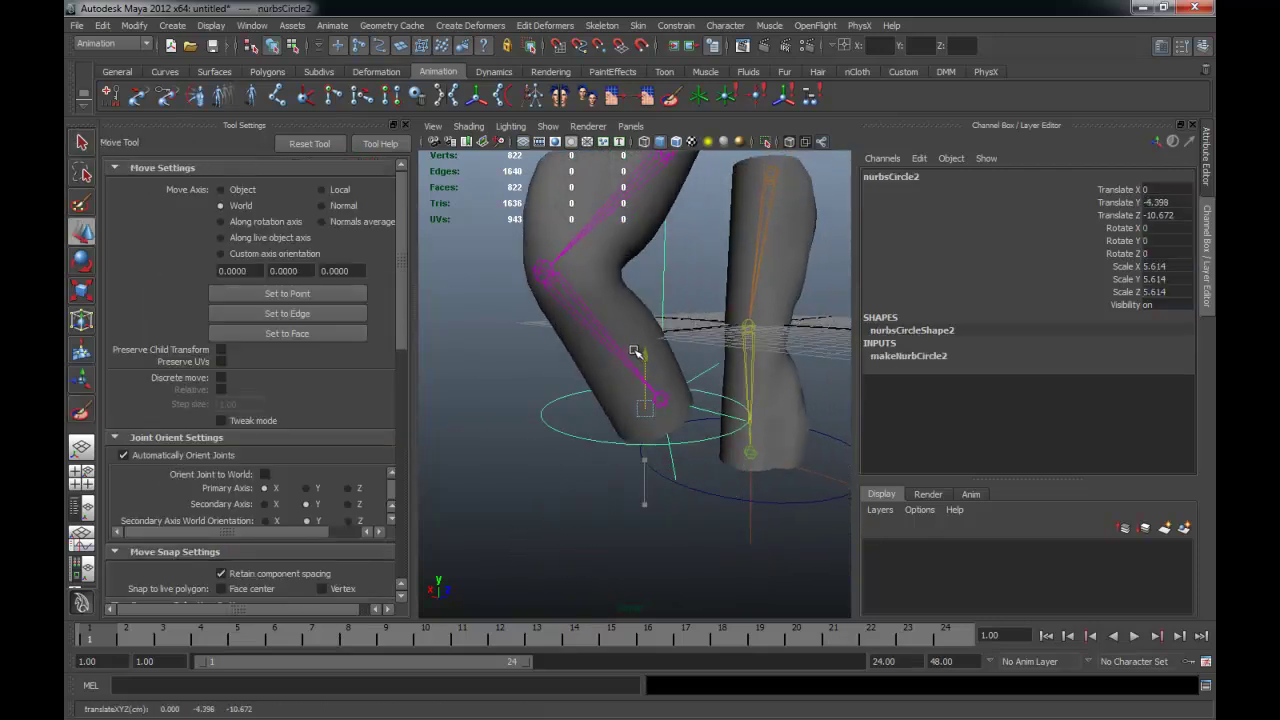
{"action": "mouse_move", "coordinate": [577, 337]}
{"action": "left_mouse_down", "text": "alt"}
{"action": "mouse_move", "coordinate": [562, 330]}
{"action": "mouse_move", "coordinate": [652, 334]}
{"action": "mouse_move", "coordinate": [663, 309]}
{"action": "left_mouse_up", "text": "alt"}
{"action": "left_click", "coordinate": [675, 290]}
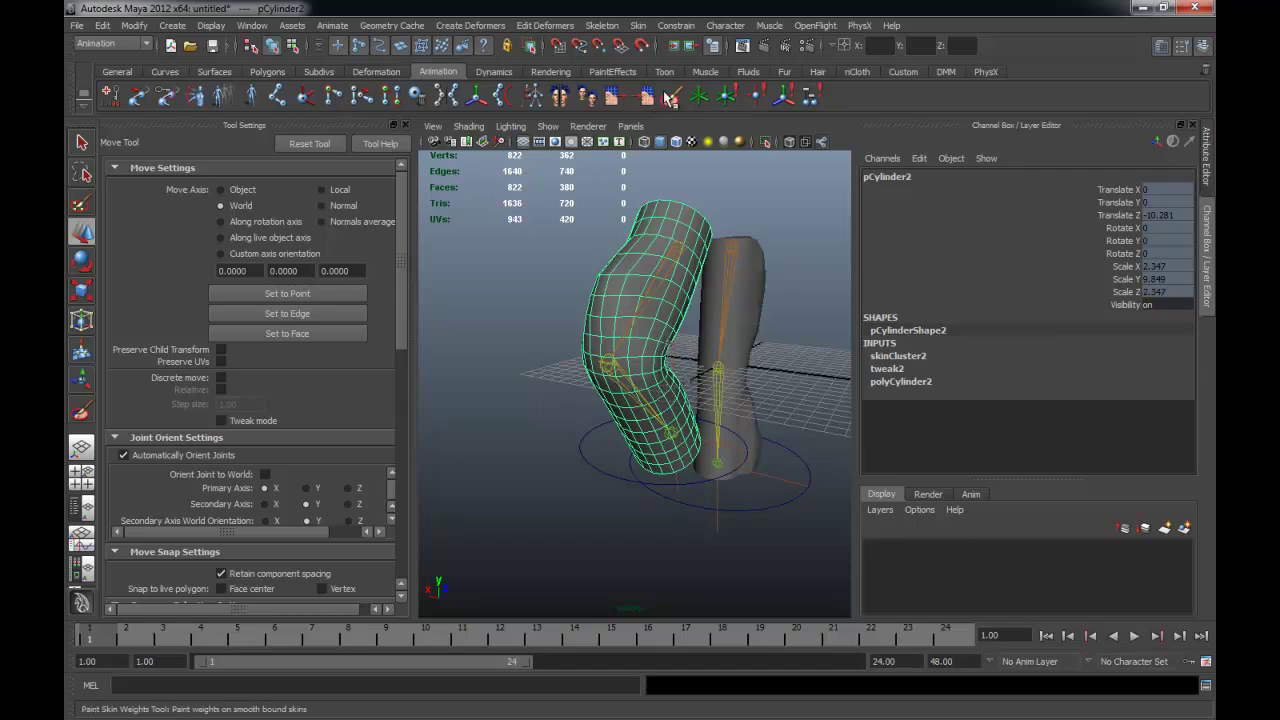
{"action": "left_click", "coordinate": [670, 97]}
{"action": "mouse_move", "coordinate": [515, 333]}
{"action": "left_mouse_down", "text": "alt"}
{"action": "mouse_move", "coordinate": [556, 344]}
{"action": "mouse_move", "coordinate": [548, 336]}
{"action": "left_mouse_up", "text": "alt"}
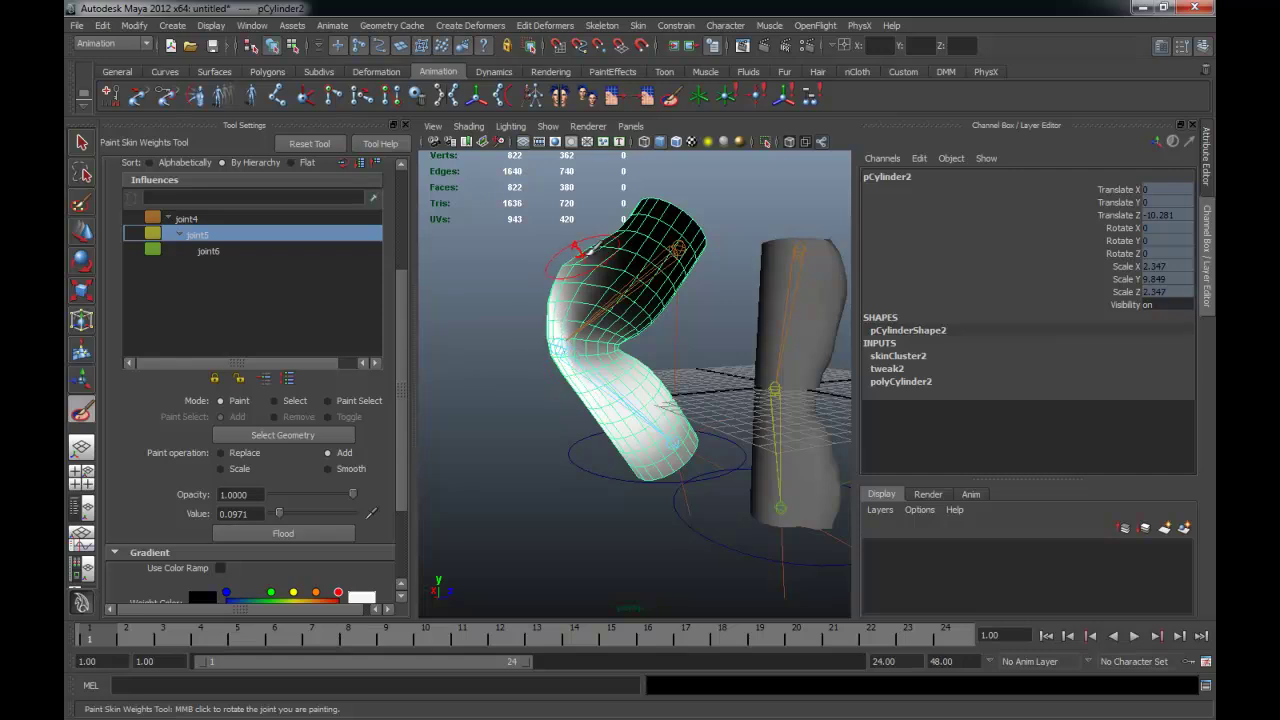
{"action": "mouse_move", "coordinate": [588, 250]}
{"action": "left_mouse_down", "text": "alt"}
{"action": "mouse_move", "coordinate": [678, 343]}
{"action": "mouse_move", "coordinate": [745, 360]}
{"action": "left_mouse_up", "text": "alt"}
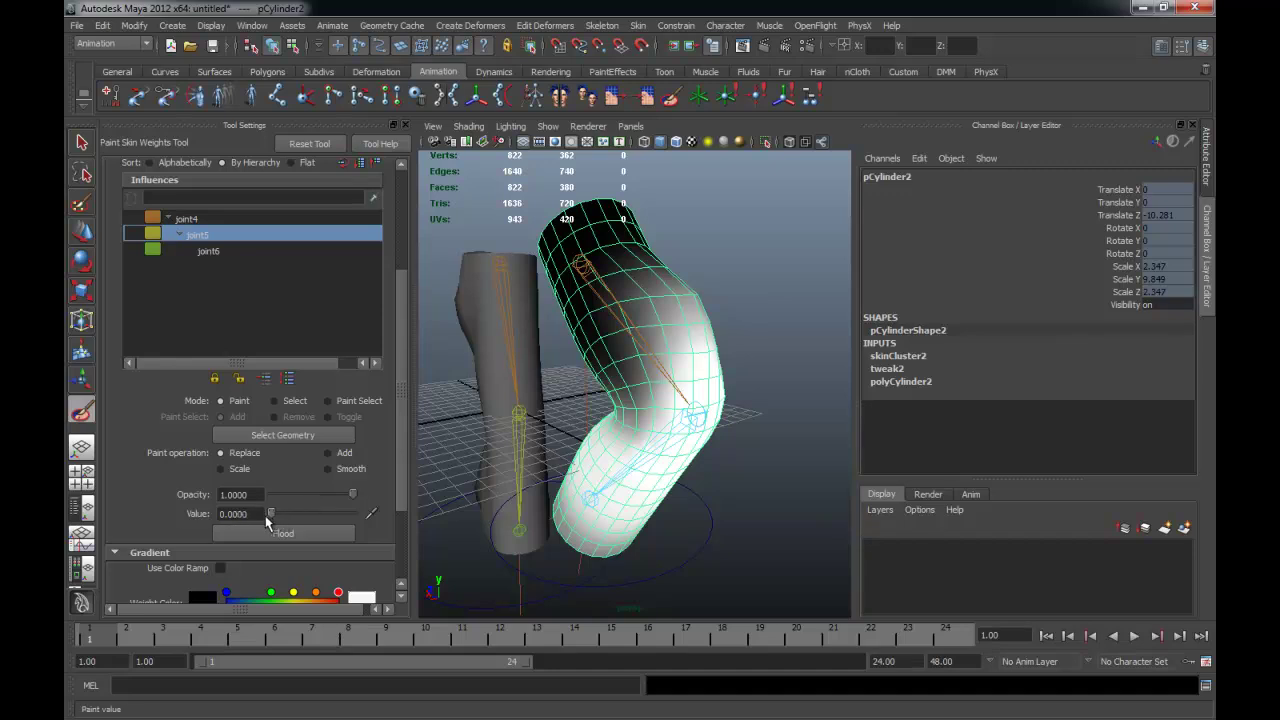
- Orbit around the bent cylinder to inspect joint5's weights at the knee
{"action": "left_click_drag", "start_coordinate": [530, 470], "coordinate": [578, 445], "text": "alt"}
{"action": "mouse_move", "coordinate": [686, 300]}
{"action": "left_mouse_down", "text": "alt"}
{"action": "mouse_move", "coordinate": [637, 295]}
{"action": "mouse_move", "coordinate": [685, 340]}
{"action": "left_mouse_up", "text": "alt"}
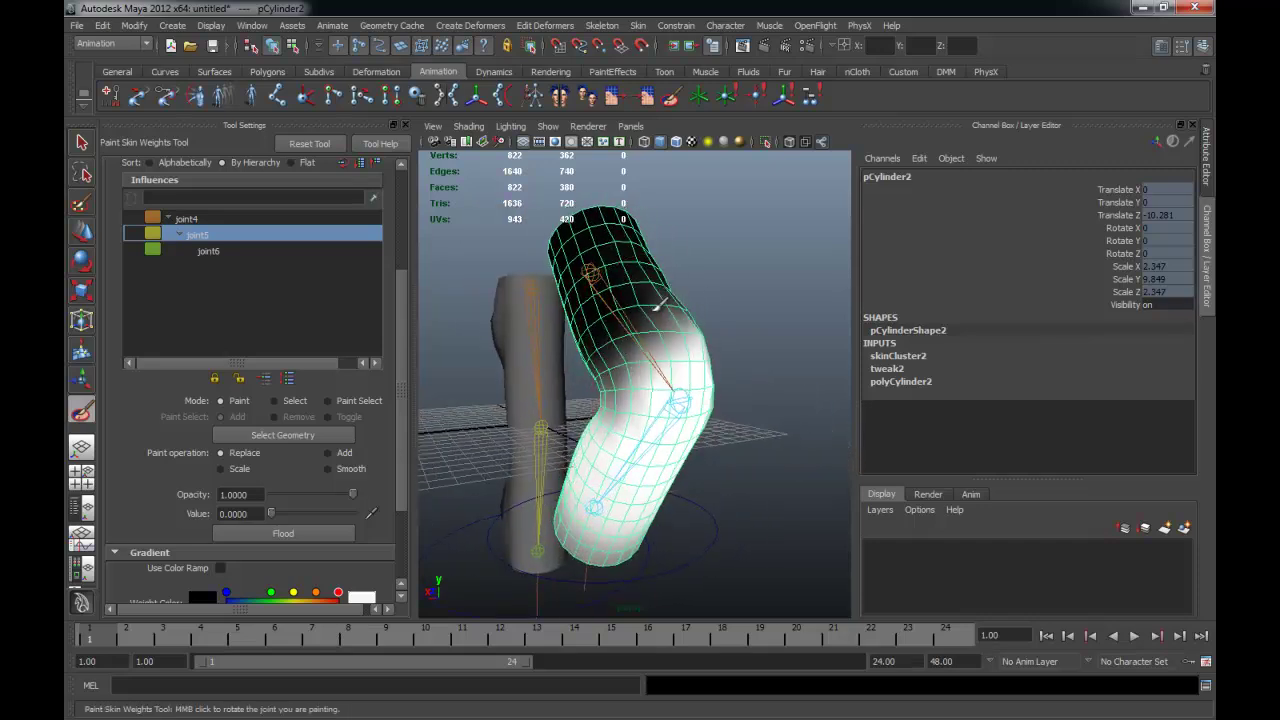
{"action": "left_click_drag", "start_coordinate": [680, 395], "coordinate": [605, 405], "text": "alt"}
{"action": "left_click_drag", "start_coordinate": [629, 321], "coordinate": [546, 300], "text": "alt"}
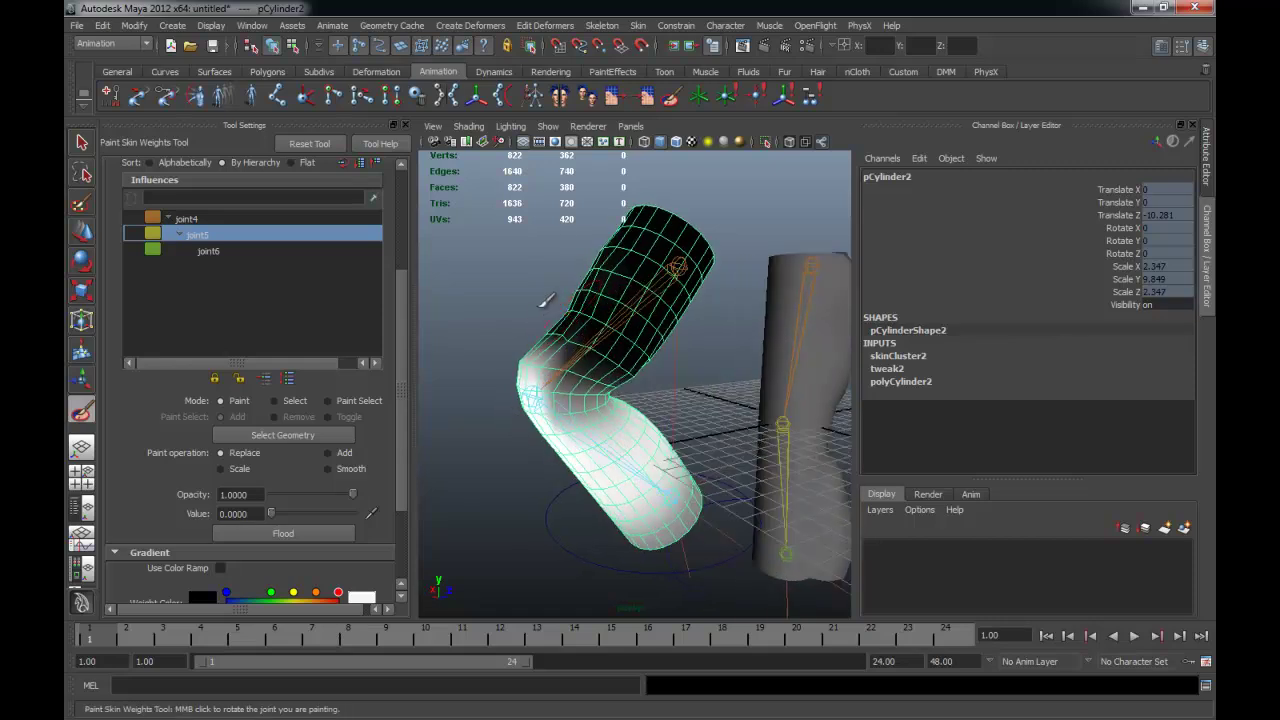
{"action": "mouse_move", "coordinate": [718, 283]}
{"action": "left_mouse_down", "text": "alt"}
{"action": "mouse_move", "coordinate": [605, 293]}
{"action": "mouse_move", "coordinate": [606, 266]}
{"action": "mouse_move", "coordinate": [634, 289]}
{"action": "mouse_move", "coordinate": [687, 287]}
{"action": "mouse_move", "coordinate": [460, 316]}
{"action": "left_mouse_up", "text": "alt"}
{"action": "left_click_drag", "start_coordinate": [671, 323], "coordinate": [590, 305], "text": "alt"}
{"action": "mouse_move", "coordinate": [648, 348]}
{"action": "left_mouse_down", "text": "alt"}
{"action": "mouse_move", "coordinate": [823, 349]}
{"action": "mouse_move", "coordinate": [709, 380]}
{"action": "mouse_move", "coordinate": [614, 337]}
{"action": "mouse_move", "coordinate": [657, 371]}
{"action": "mouse_move", "coordinate": [453, 372]}
{"action": "left_mouse_up", "text": "alt"}
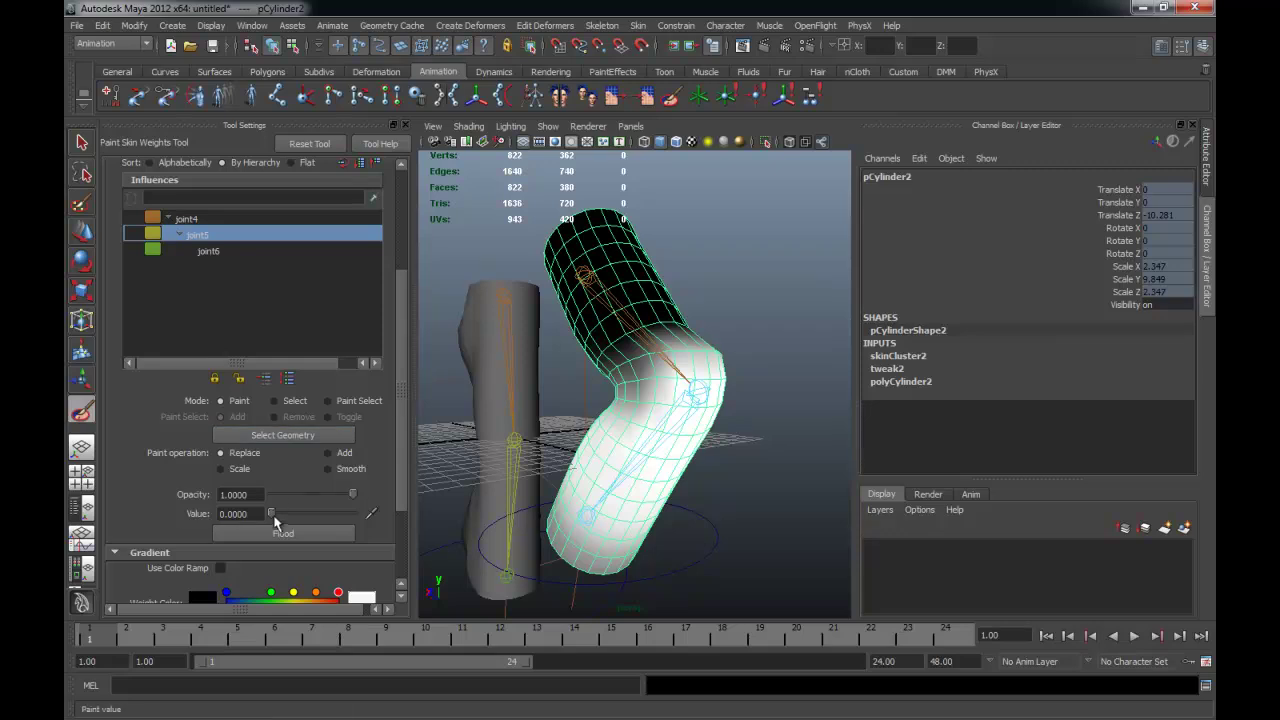
- Replace joint5 weight with 0 over the upper cylinder above the knee
{"action": "left_click_drag", "start_coordinate": [272, 513], "coordinate": [262, 513]}
{"action": "left_click_drag", "start_coordinate": [640, 400], "coordinate": [600, 400], "text": "alt"}
{"action": "left_click_drag", "start_coordinate": [665, 340], "coordinate": [598, 338], "text": "alt"}
{"action": "left_click_drag", "start_coordinate": [680, 352], "coordinate": [551, 343], "text": "alt"}
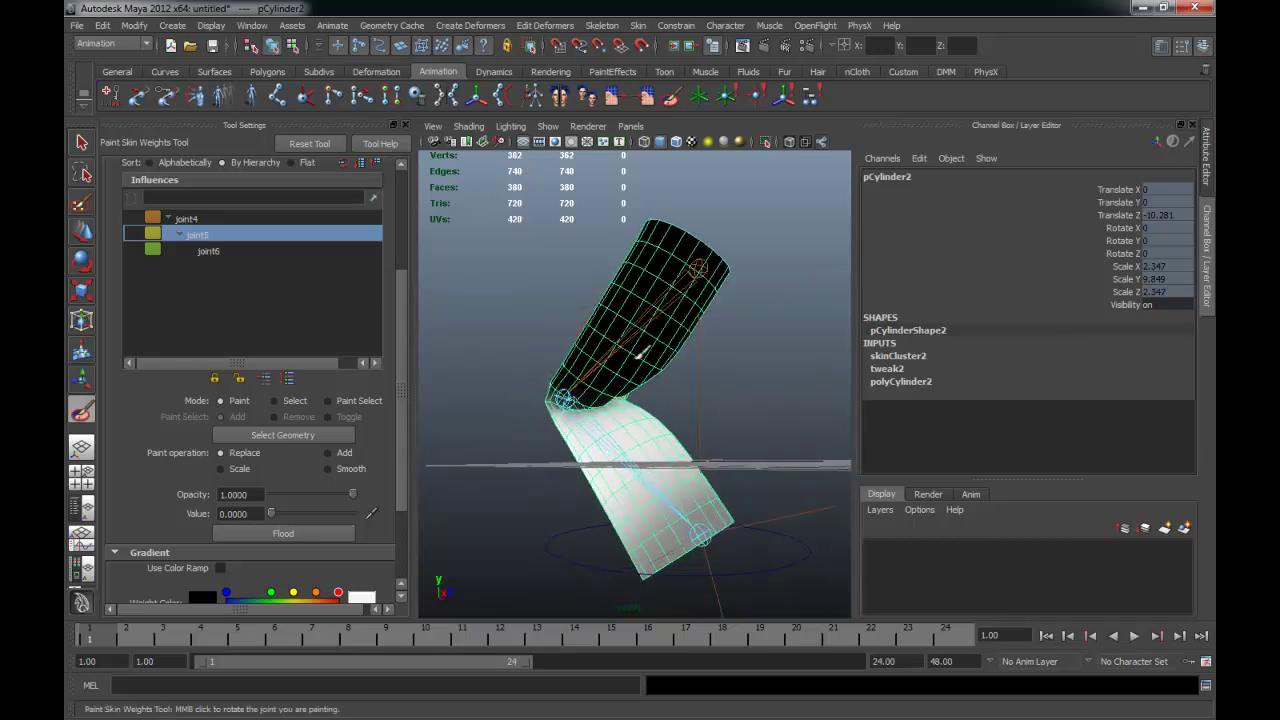
{"action": "mouse_move", "coordinate": [657, 380]}
{"action": "left_mouse_down", "text": "alt"}
{"action": "mouse_move", "coordinate": [723, 386]}
{"action": "mouse_move", "coordinate": [694, 380]}
{"action": "left_mouse_up", "text": "alt"}
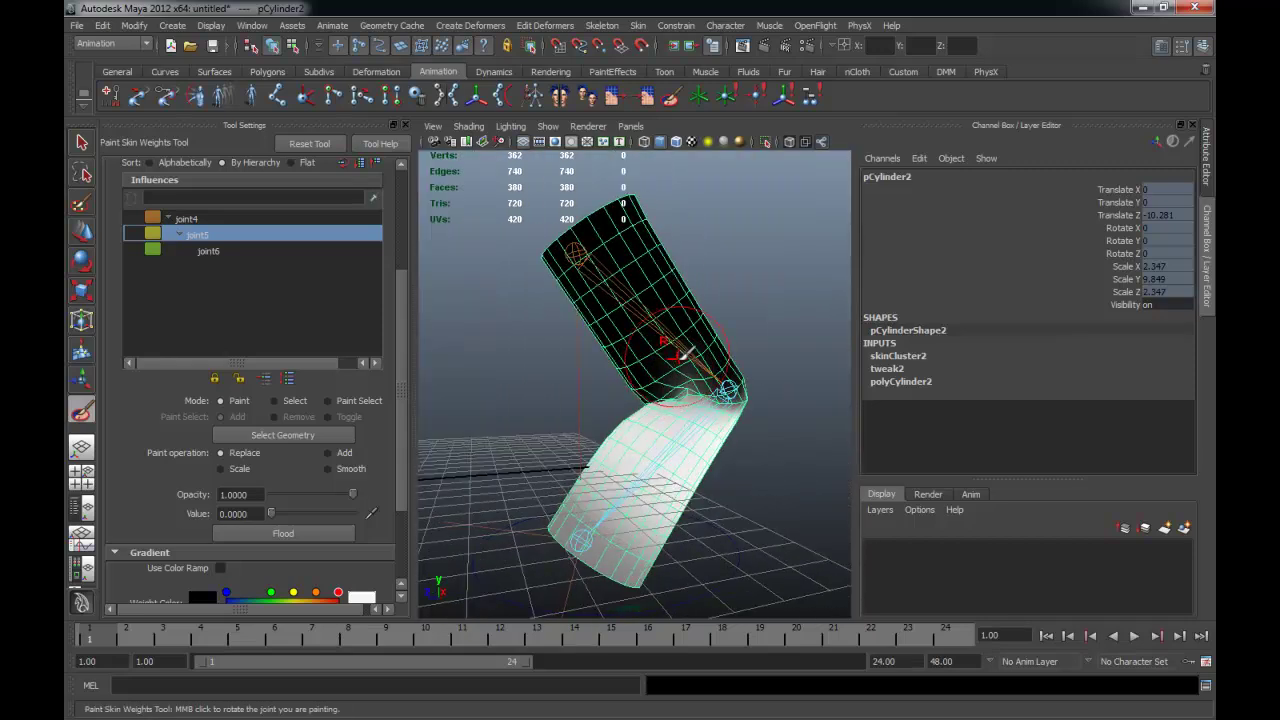
{"action": "mouse_move", "coordinate": [788, 393]}
{"action": "left_mouse_down", "text": "alt"}
{"action": "mouse_move", "coordinate": [740, 390]}
{"action": "mouse_move", "coordinate": [770, 372]}
{"action": "mouse_move", "coordinate": [572, 362]}
{"action": "left_mouse_up", "text": "alt"}
{"action": "left_click_drag", "start_coordinate": [698, 370], "coordinate": [673, 260], "text": "alt"}
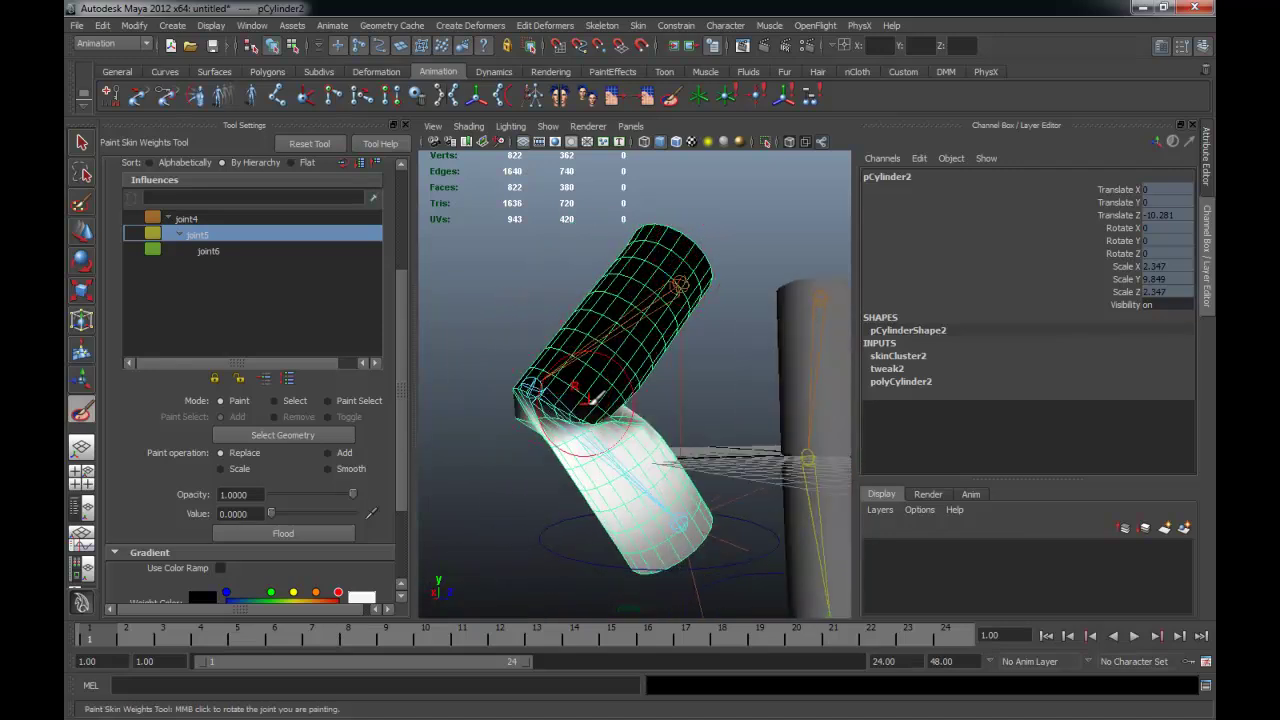
{"action": "left_click_drag", "start_coordinate": [657, 471], "coordinate": [765, 507], "text": "alt"}
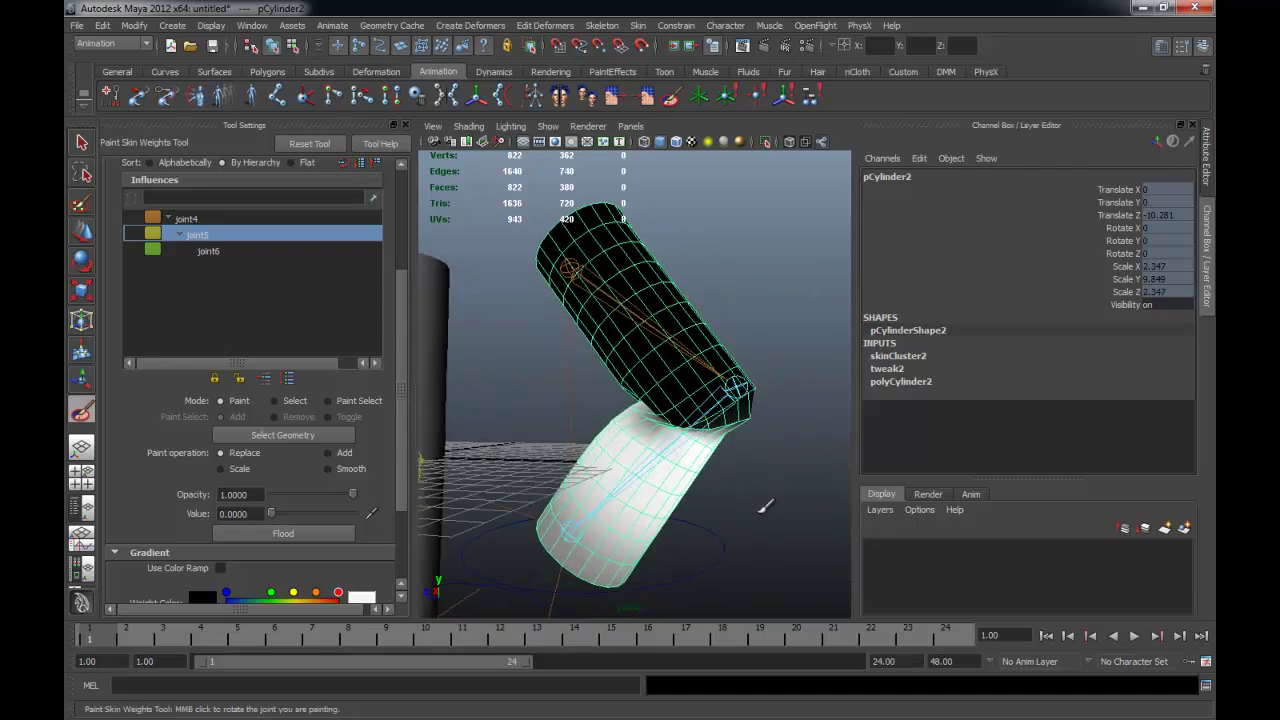
- Add joint5 weight at value 0.0680 on the upper cylinder near the knee
{"action": "left_click", "coordinate": [328, 453]}
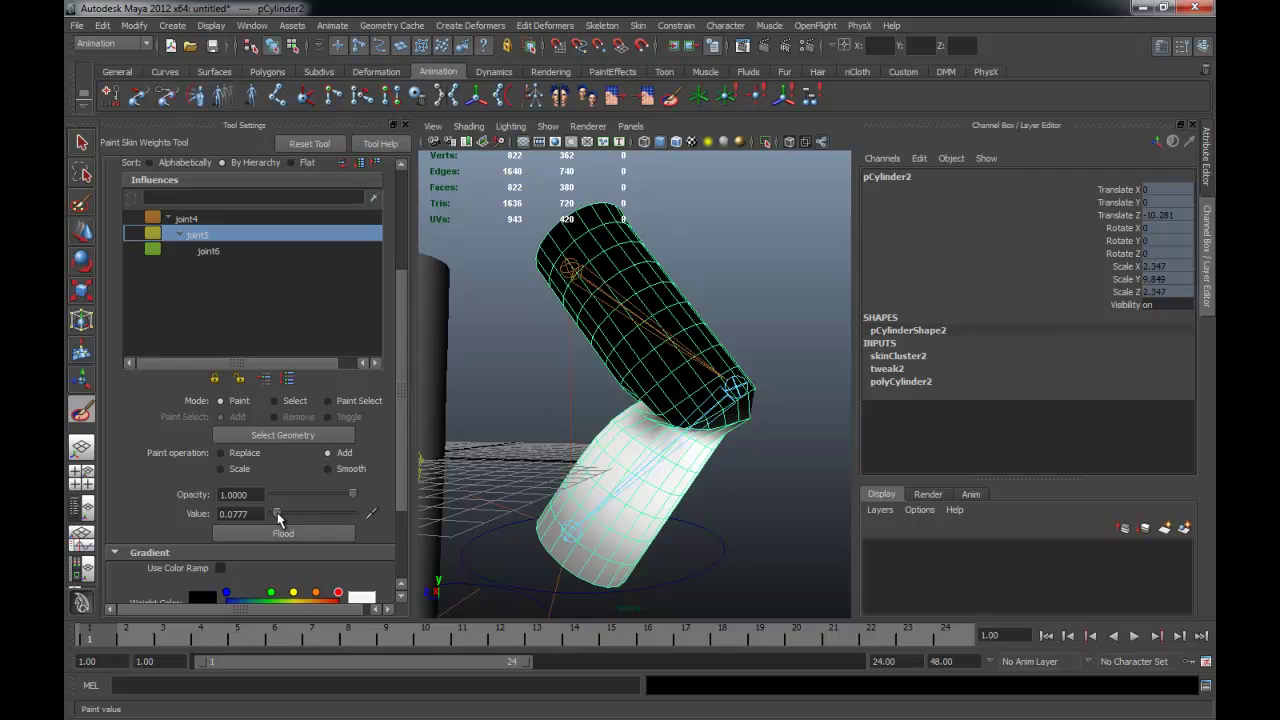
{"action": "left_click_drag", "start_coordinate": [272, 513], "coordinate": [277, 513]}
{"action": "mouse_move", "coordinate": [760, 420]}
{"action": "left_mouse_down", "text": "alt"}
{"action": "mouse_move", "coordinate": [635, 430]}
{"action": "mouse_move", "coordinate": [588, 402]}
{"action": "left_mouse_up", "text": "alt"}
{"action": "mouse_move", "coordinate": [685, 400]}
{"action": "left_mouse_down", "text": "alt"}
{"action": "mouse_move", "coordinate": [628, 421]}
{"action": "mouse_move", "coordinate": [590, 400]}
{"action": "mouse_move", "coordinate": [610, 425]}
{"action": "left_mouse_up", "text": "alt"}
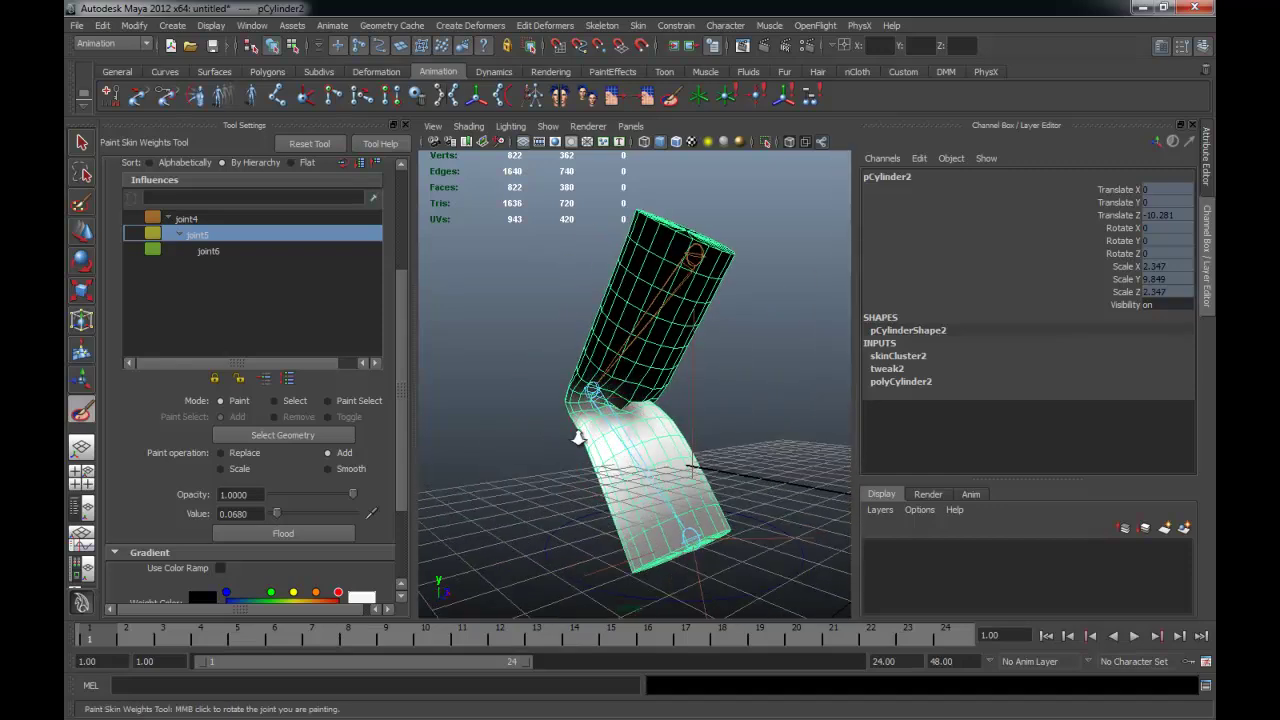
{"action": "right_click_drag", "start_coordinate": [610, 425], "coordinate": [684, 432], "text": "alt"}
{"action": "mouse_move", "coordinate": [684, 432]}
{"action": "left_mouse_down", "text": "alt"}
{"action": "mouse_move", "coordinate": [523, 423]}
{"action": "mouse_move", "coordinate": [748, 400]}
{"action": "mouse_move", "coordinate": [661, 442]}
{"action": "mouse_move", "coordinate": [714, 414]}
{"action": "mouse_move", "coordinate": [586, 429]}
{"action": "mouse_move", "coordinate": [686, 457]}
{"action": "left_mouse_up", "text": "alt"}
- Smooth joint5's weights over the bend and check it from several angles
{"action": "left_click", "coordinate": [364, 469]}
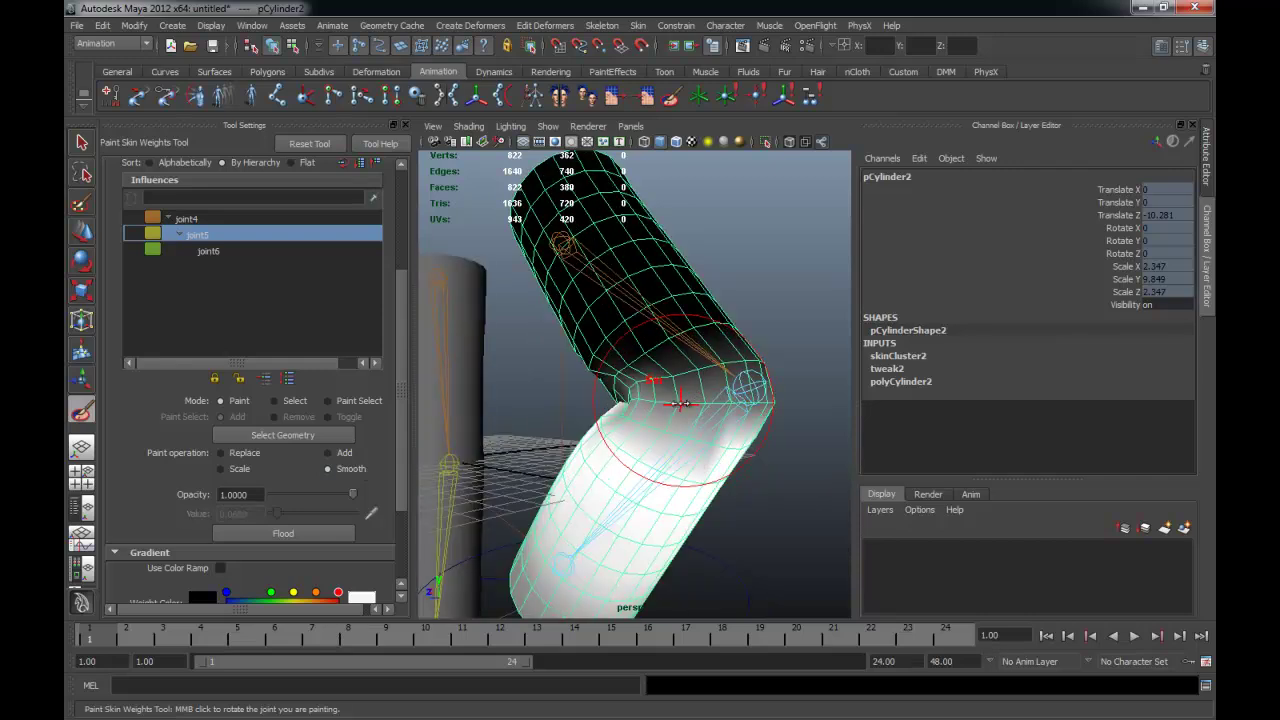
{"action": "left_click_drag", "start_coordinate": [700, 410], "coordinate": [612, 405], "text": "alt"}
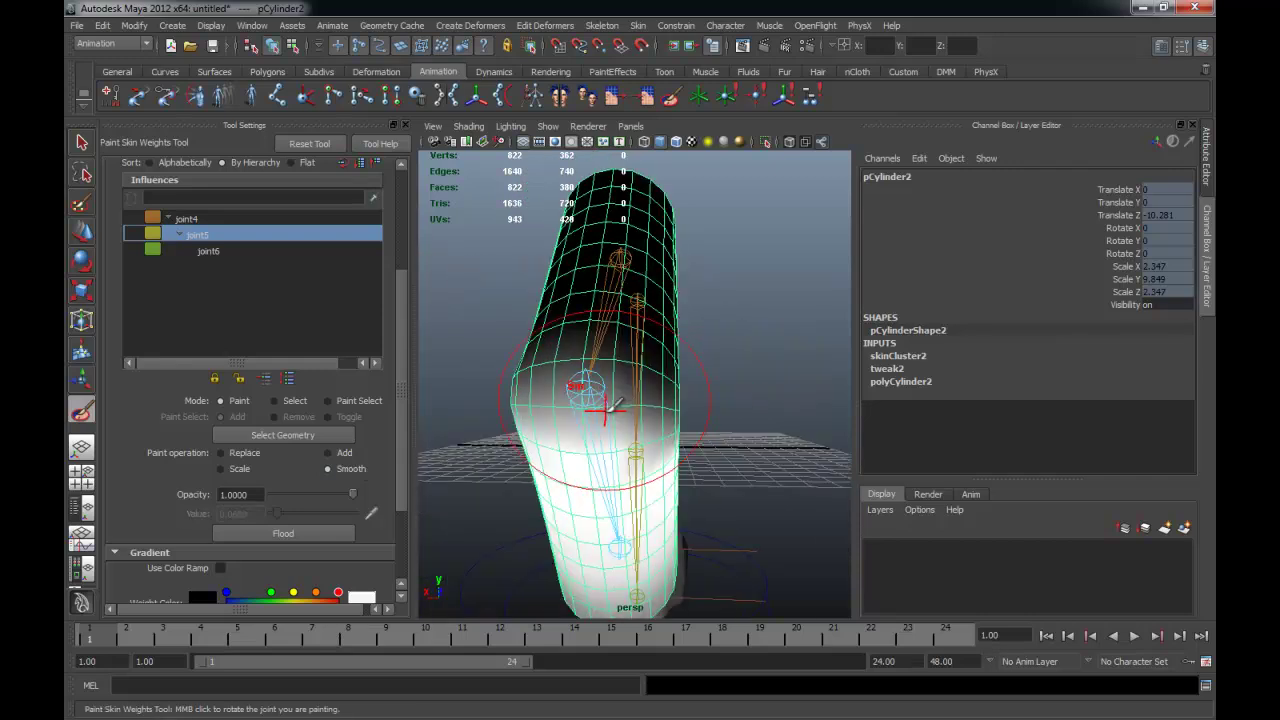
{"action": "mouse_move", "coordinate": [706, 412]}
{"action": "left_mouse_down", "text": "alt"}
{"action": "mouse_move", "coordinate": [550, 370]}
{"action": "mouse_move", "coordinate": [508, 412]}
{"action": "left_mouse_up", "text": "alt"}
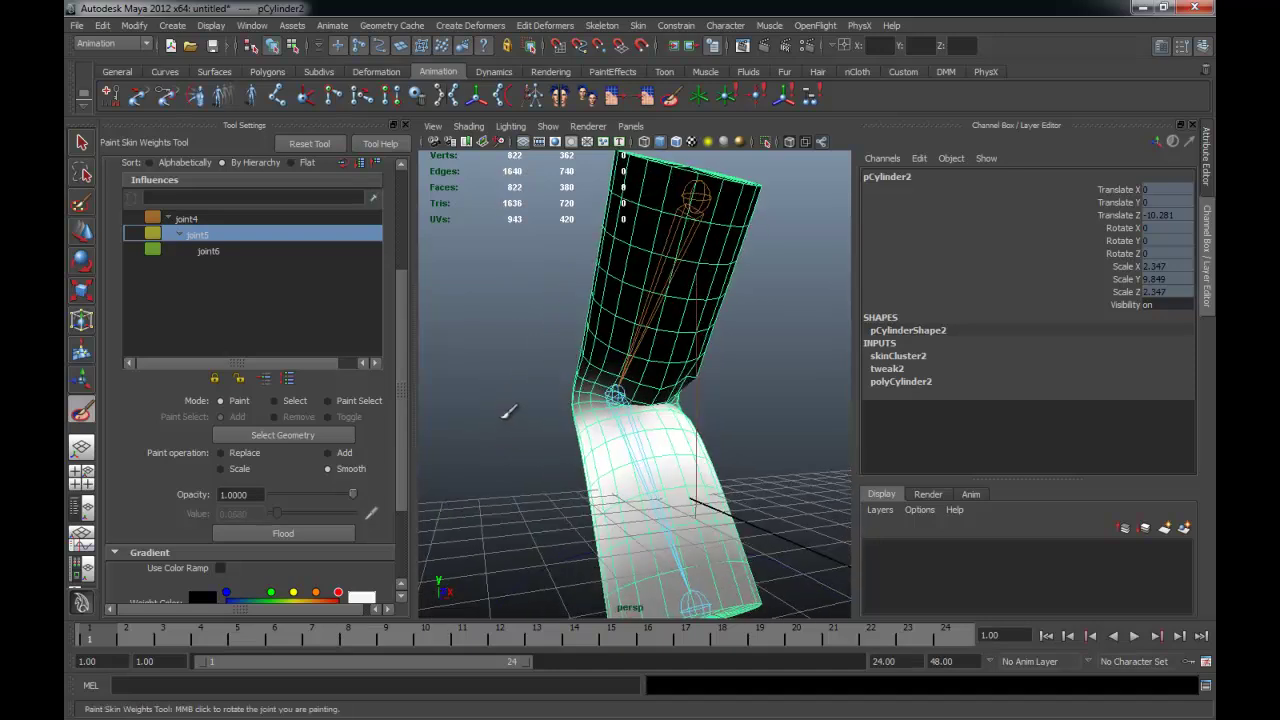
{"action": "mouse_move", "coordinate": [613, 395]}
{"action": "left_mouse_down", "text": "alt"}
{"action": "mouse_move", "coordinate": [534, 414]}
{"action": "mouse_move", "coordinate": [722, 430]}
{"action": "left_mouse_up", "text": "alt"}
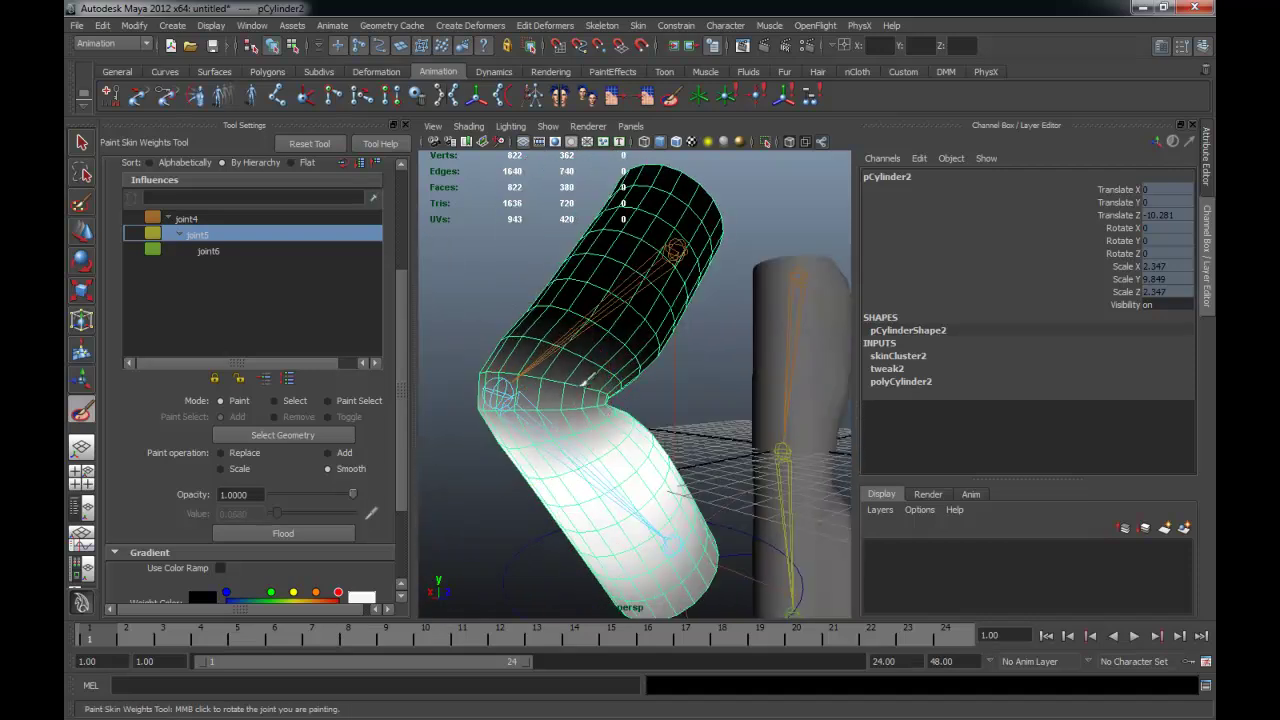
{"action": "left_click_drag", "start_coordinate": [578, 340], "coordinate": [750, 378], "text": "alt"}
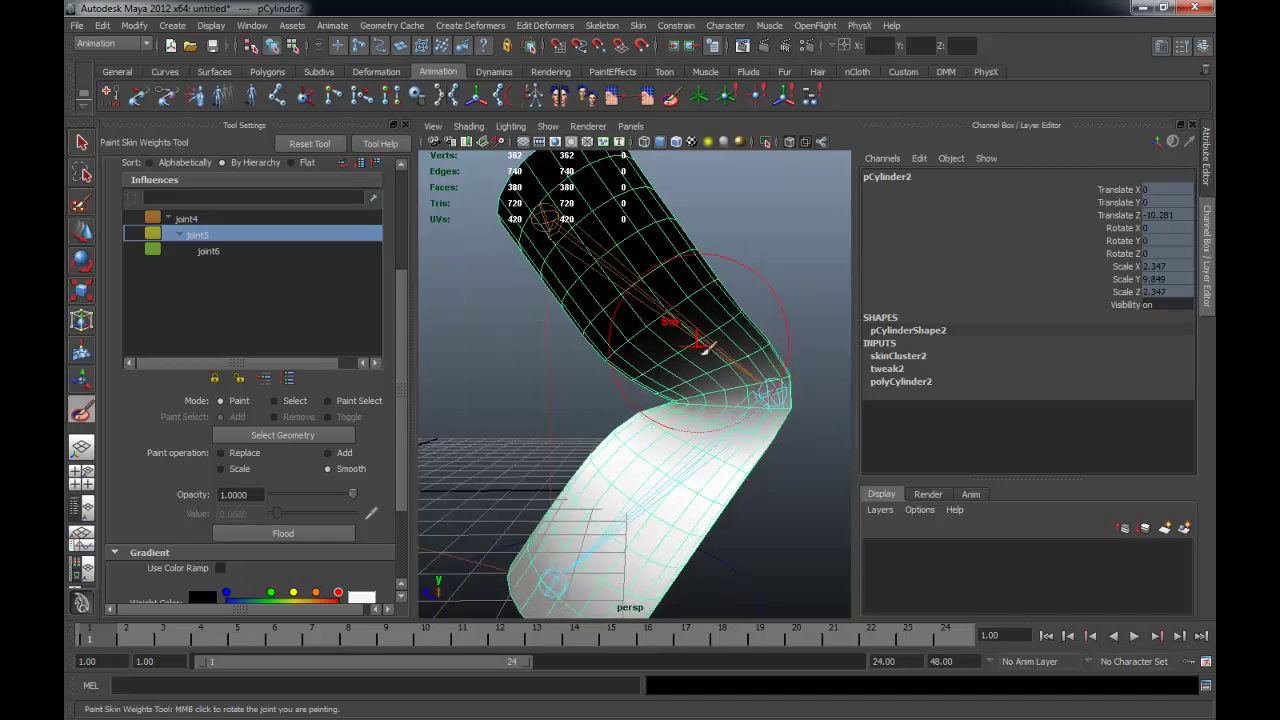
{"action": "mouse_move", "coordinate": [632, 440]}
{"action": "left_mouse_down", "text": "alt"}
{"action": "mouse_move", "coordinate": [600, 375]}
{"action": "mouse_move", "coordinate": [643, 423]}
{"action": "mouse_move", "coordinate": [780, 429]}
{"action": "mouse_move", "coordinate": [614, 429]}
{"action": "mouse_move", "coordinate": [750, 447]}
{"action": "left_mouse_up", "text": "alt"}
- Deselect everything and request a new scene, bringing up the save prompt
{"action": "key", "text": "q"}
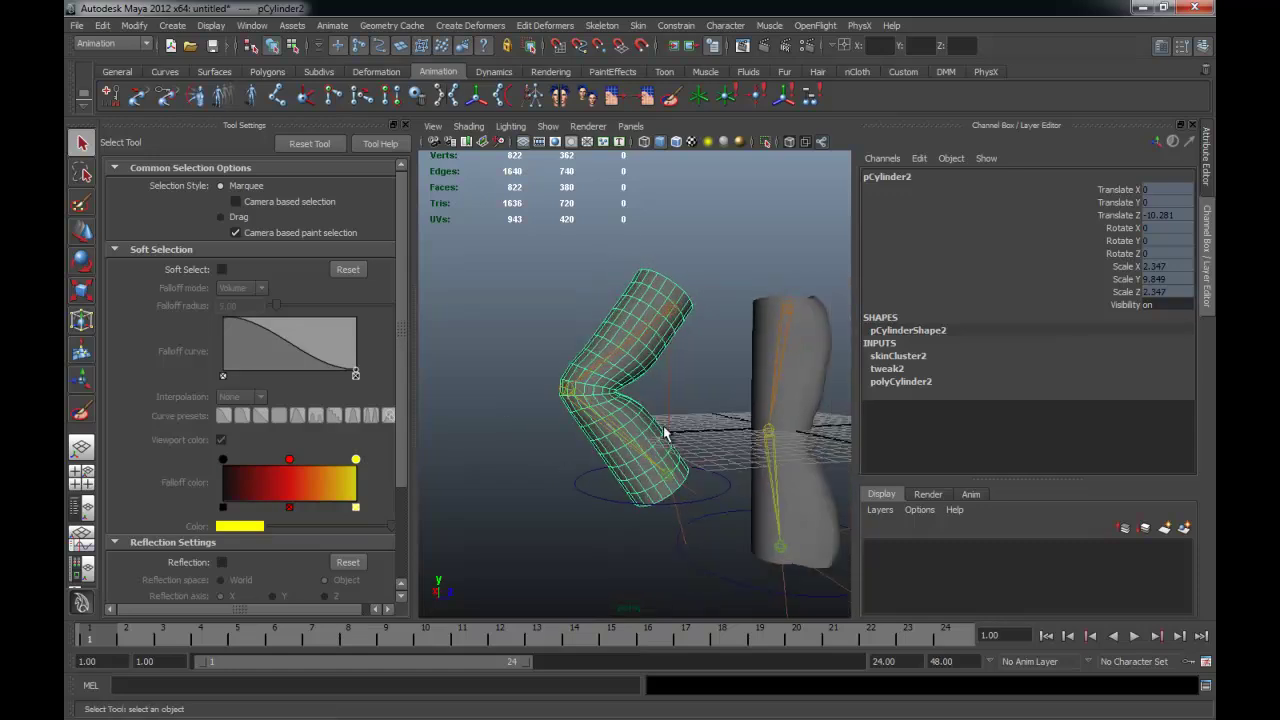
{"action": "left_click_drag", "start_coordinate": [643, 432], "coordinate": [643, 323], "text": "alt"}
{"action": "mouse_move", "coordinate": [594, 404]}
{"action": "left_mouse_down", "text": "alt"}
{"action": "mouse_move", "coordinate": [634, 428]}
{"action": "mouse_move", "coordinate": [694, 408]}
{"action": "mouse_move", "coordinate": [594, 374]}
{"action": "mouse_move", "coordinate": [743, 400]}
{"action": "mouse_move", "coordinate": [720, 378]}
{"action": "left_mouse_up", "text": "alt"}
{"action": "left_click_drag", "start_coordinate": [462, 202], "coordinate": [489, 212], "text": "alt"}
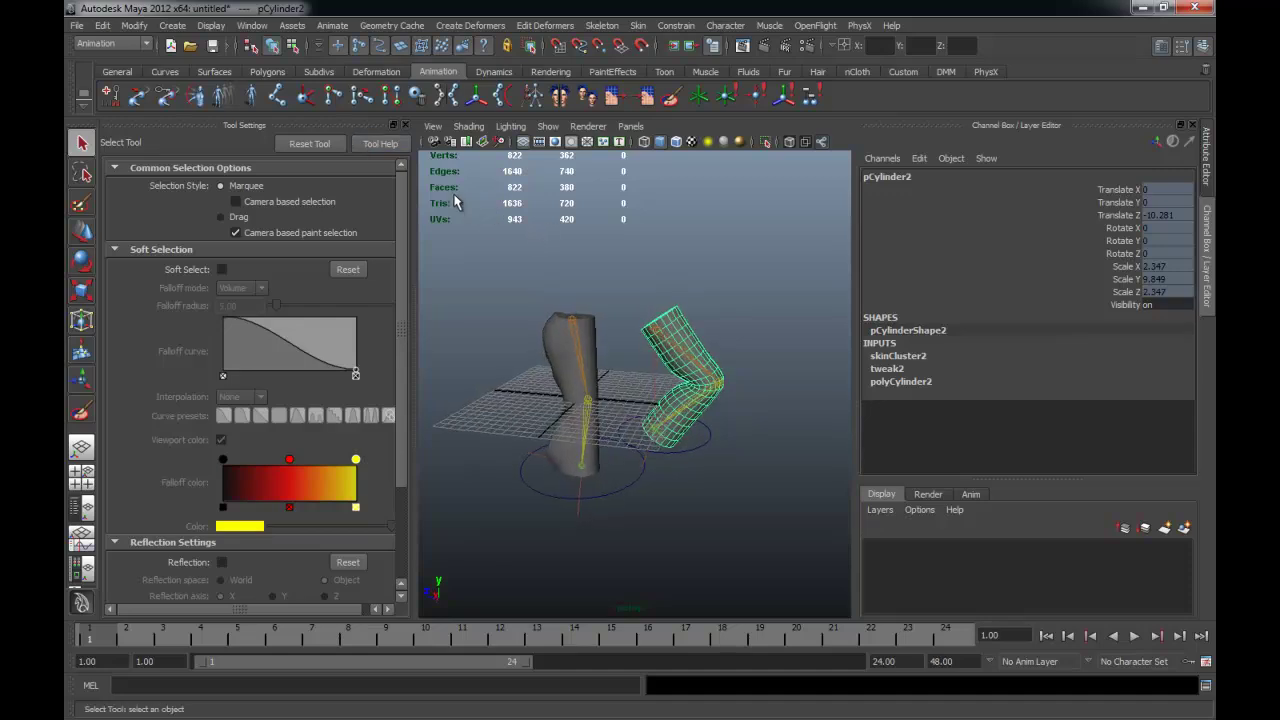
{"action": "left_click", "coordinate": [560, 272]}
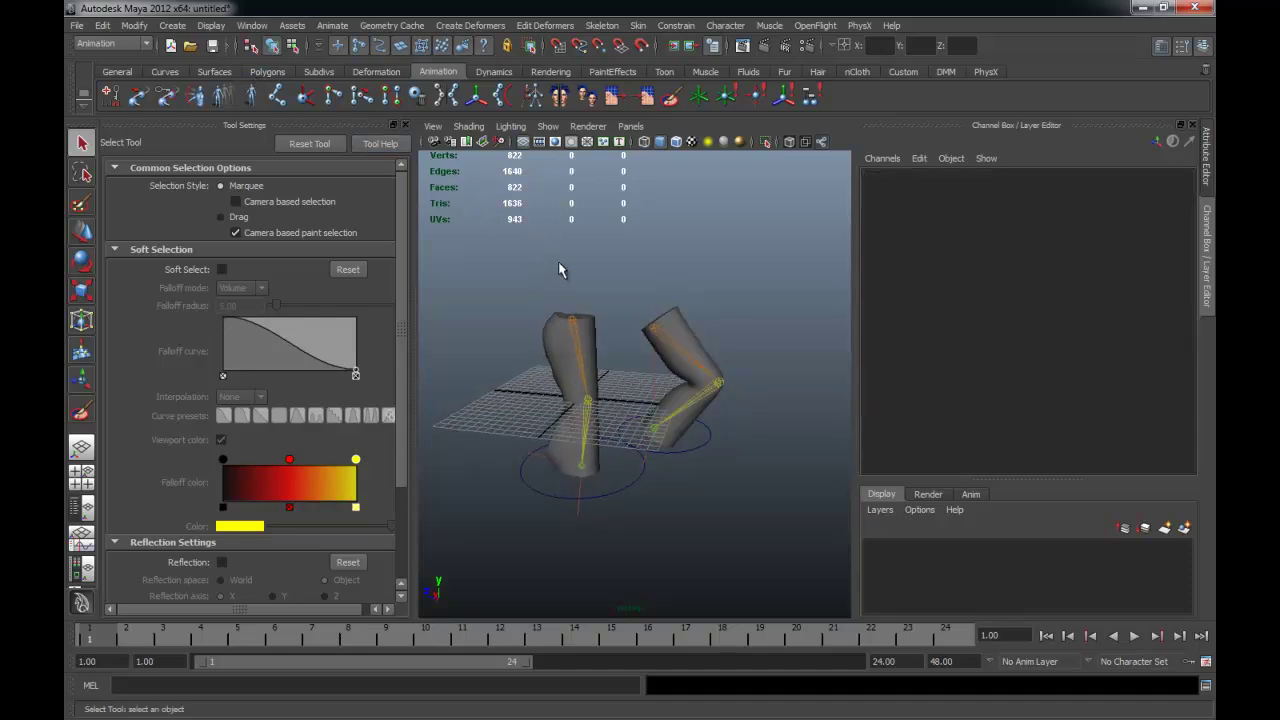
{"action": "key", "text": "ctrl+n"}
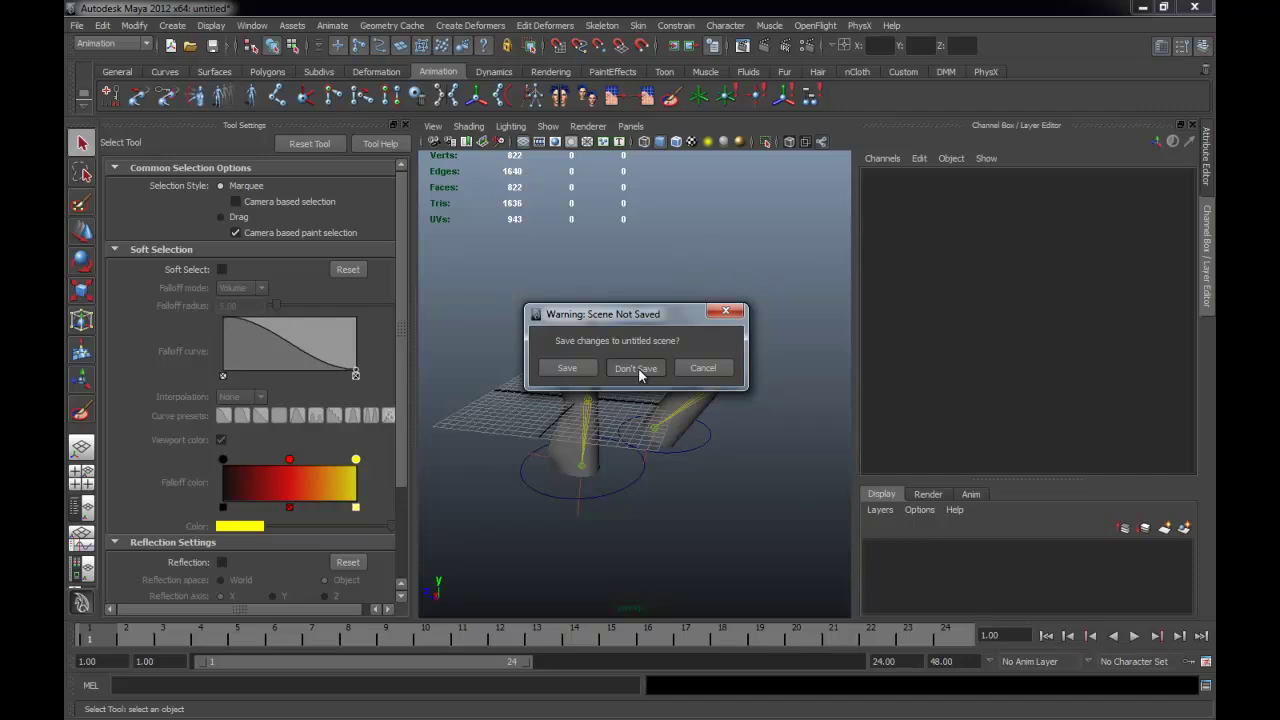
- Discard changes and create a polygon cube scaled into a tall box
{"action": "left_click", "coordinate": [638, 368]}
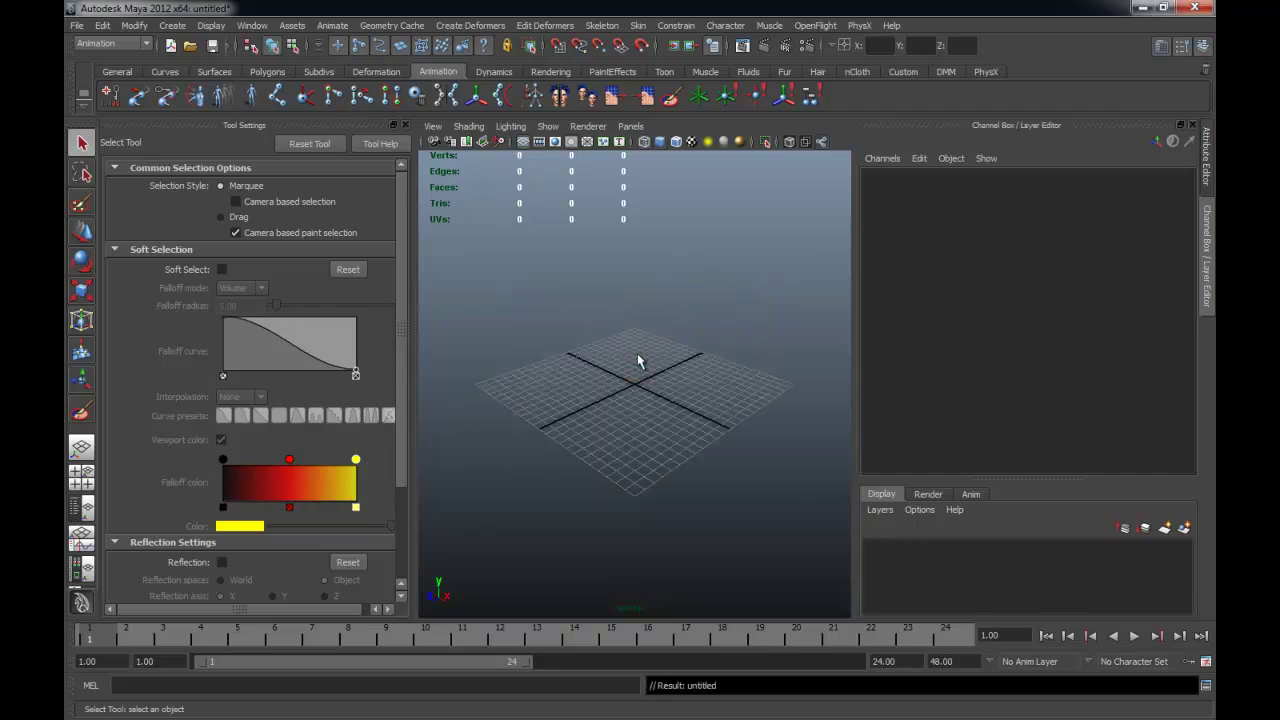
{"action": "left_click", "coordinate": [267, 72]}
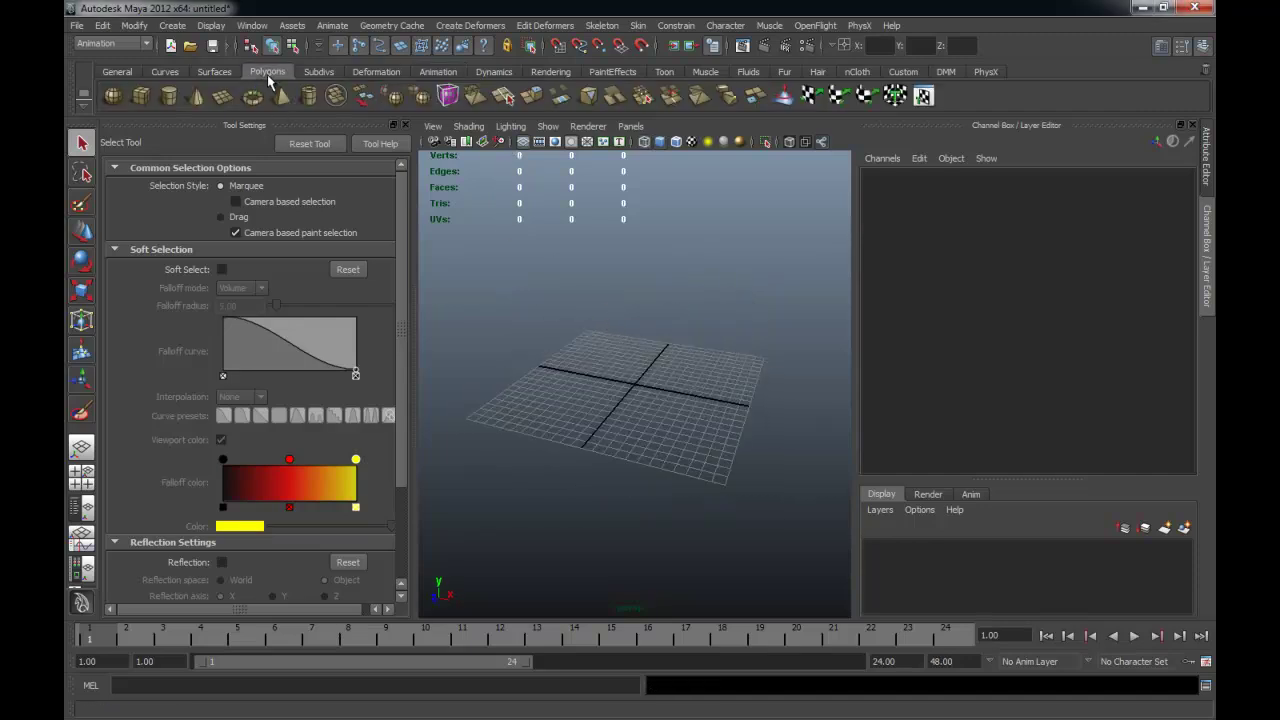
{"action": "left_click", "coordinate": [141, 95]}
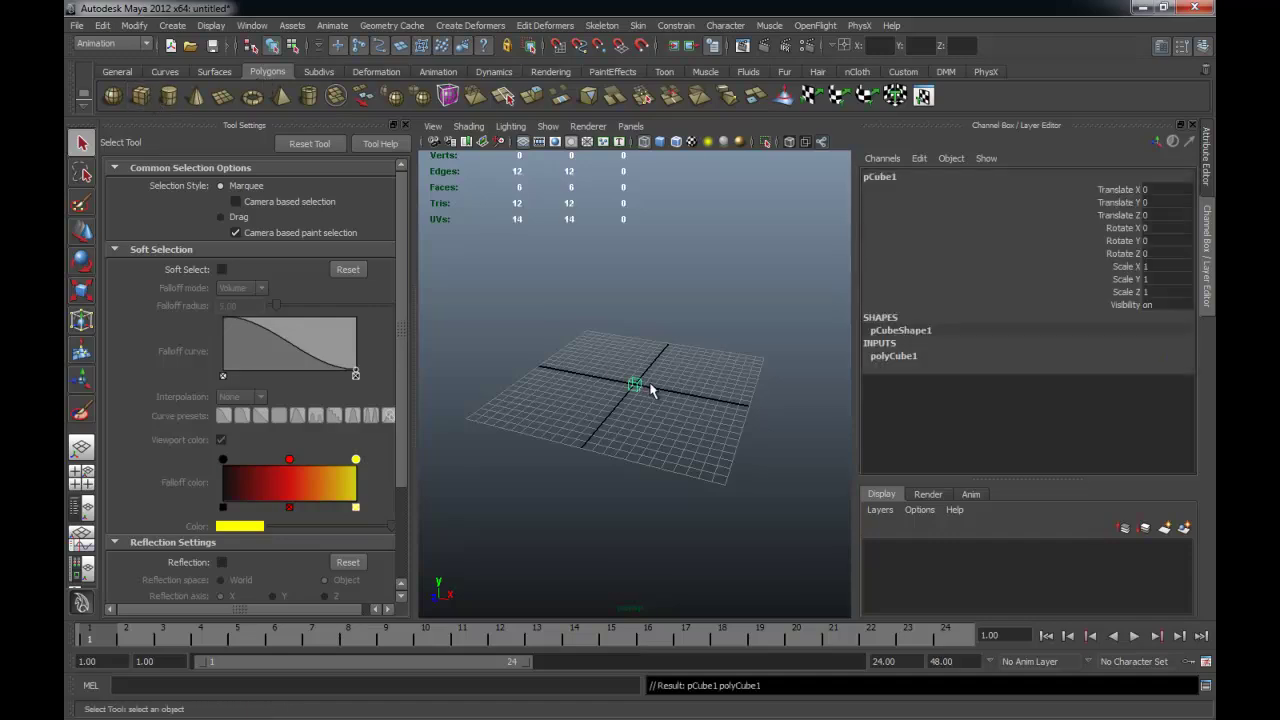
{"action": "key", "text": "r"}
{"action": "mouse_move", "coordinate": [634, 382]}
{"action": "left_mouse_down"}
{"action": "mouse_move", "coordinate": [631, 194]}
{"action": "mouse_move", "coordinate": [631, 300]}
{"action": "mouse_move", "coordinate": [737, 349]}
{"action": "mouse_move", "coordinate": [672, 333]}
{"action": "left_mouse_up"}
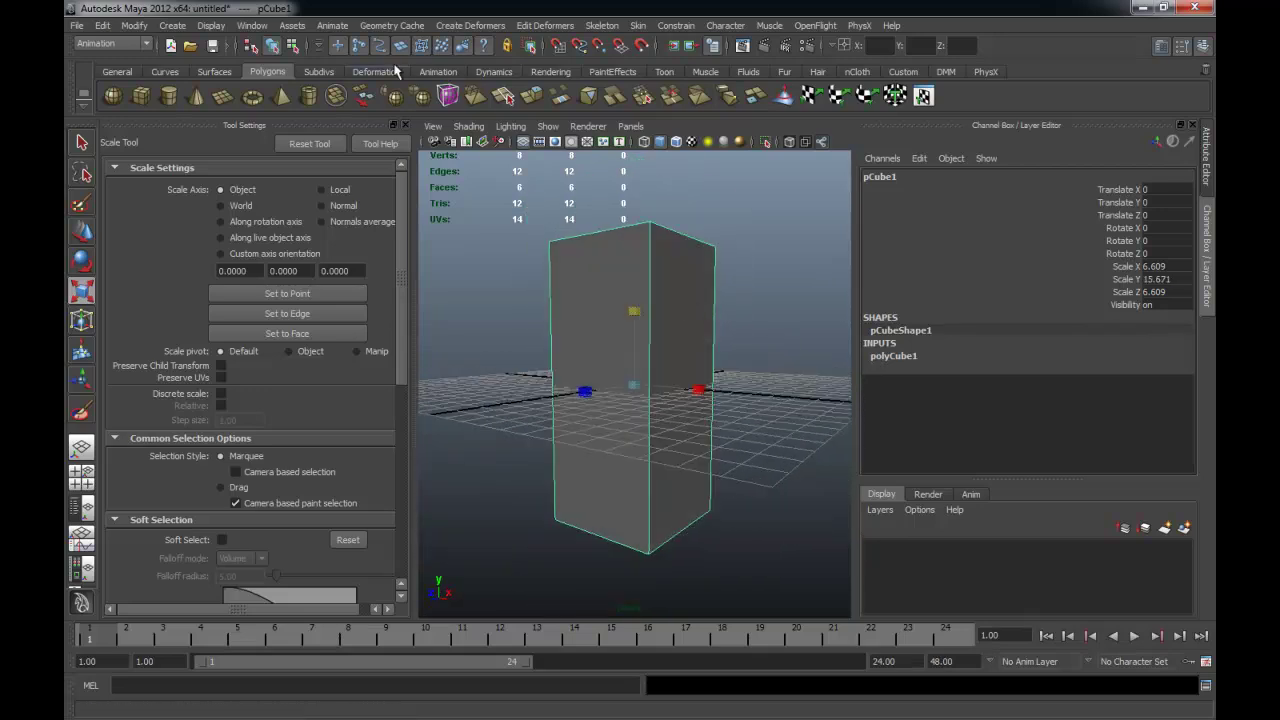
- Switch to the Polygons menu set and insert an edge loop around the box's middle
{"action": "left_click", "coordinate": [335, 26]}
{"action": "mouse_move", "coordinate": [391, 25]}
{"action": "left_click", "coordinate": [110, 43]}
{"action": "left_click", "coordinate": [119, 69]}
{"action": "left_click", "coordinate": [443, 25]}
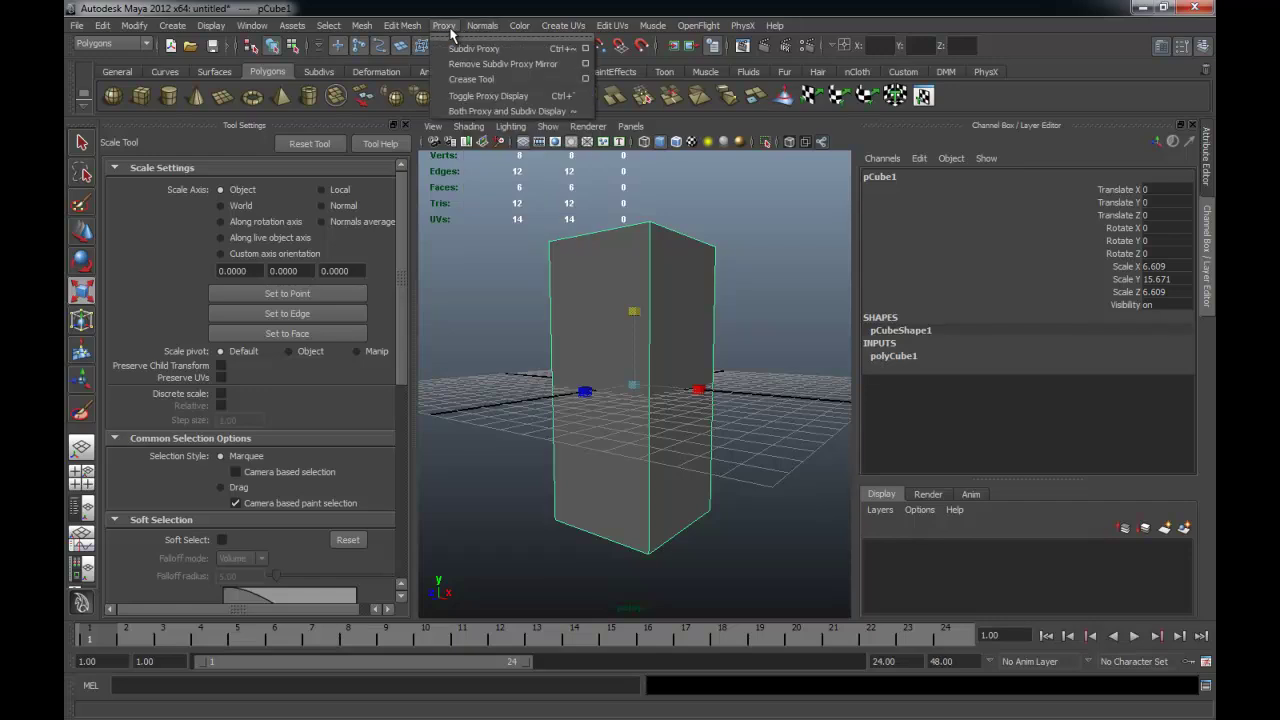
{"action": "mouse_move", "coordinate": [402, 25]}
{"action": "left_click", "coordinate": [441, 174]}
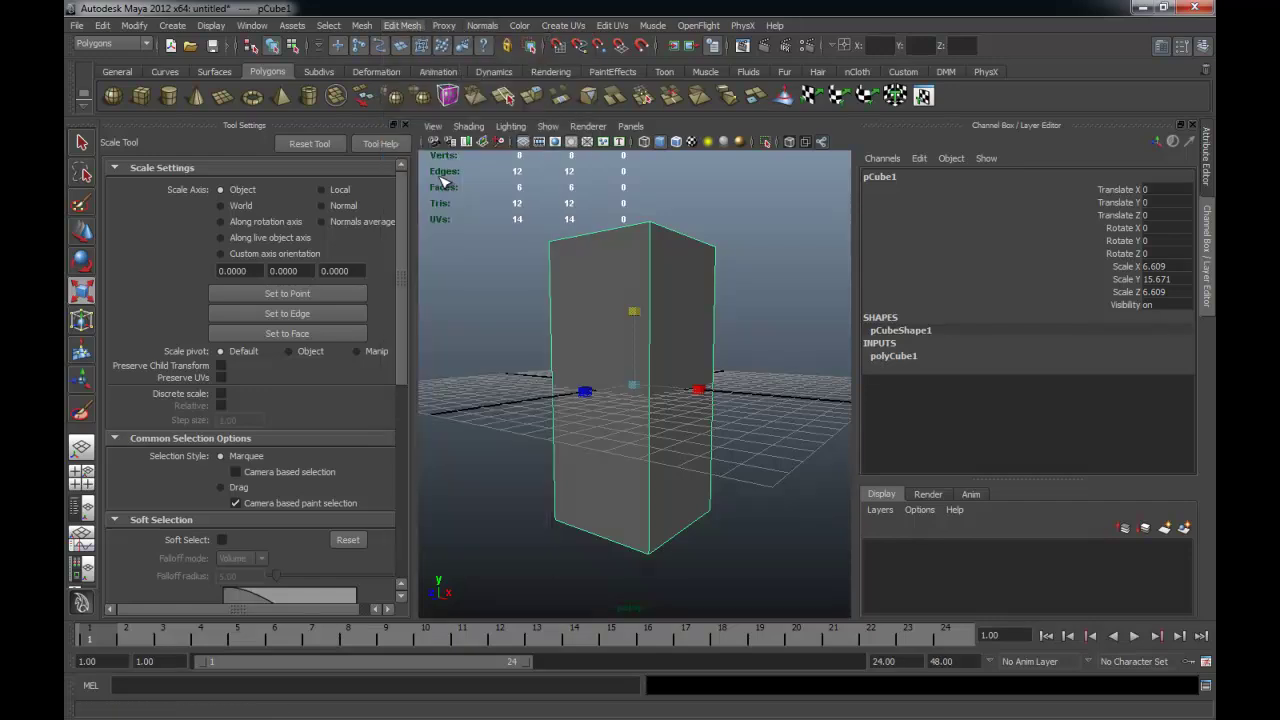
{"action": "left_click", "coordinate": [654, 325]}
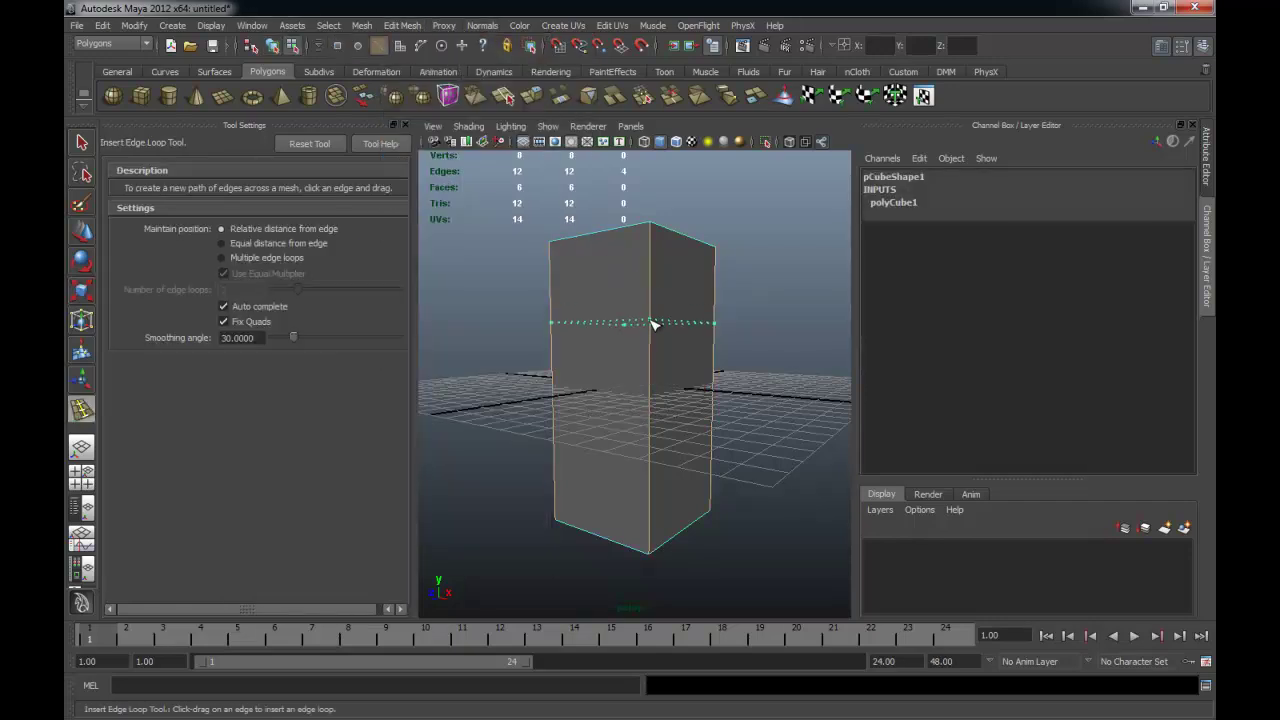
- Add an edge loop near the top and select the two opposite upper side faces
{"action": "left_click", "coordinate": [660, 251]}
{"action": "key", "text": "q"}
{"action": "right_click_drag", "start_coordinate": [697, 313], "coordinate": [711, 331]}
{"action": "left_click", "coordinate": [688, 287]}
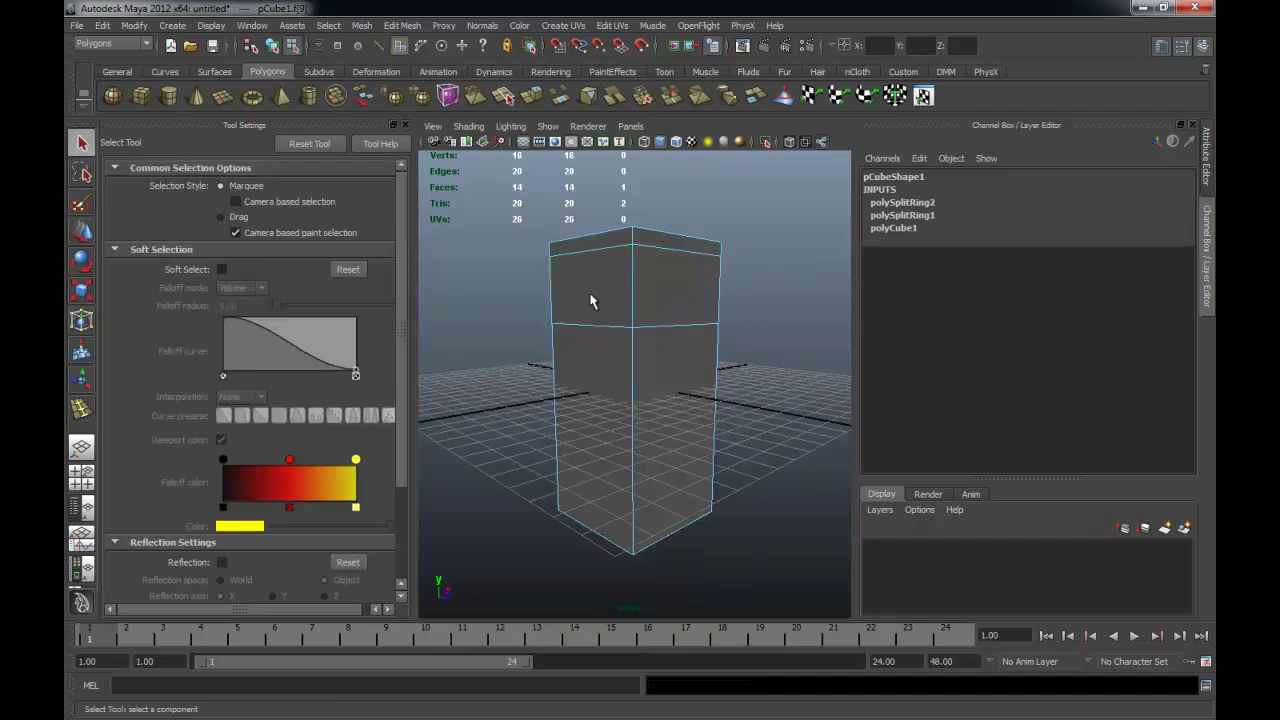
{"action": "mouse_move", "coordinate": [590, 301]}
{"action": "left_mouse_down", "text": "alt"}
{"action": "mouse_move", "coordinate": [502, 349]}
{"action": "mouse_move", "coordinate": [666, 323]}
{"action": "mouse_move", "coordinate": [713, 335]}
{"action": "mouse_move", "coordinate": [620, 354]}
{"action": "mouse_move", "coordinate": [791, 420]}
{"action": "mouse_move", "coordinate": [591, 254]}
{"action": "left_mouse_up", "text": "alt"}
{"action": "left_click", "coordinate": [620, 329], "text": "shift"}
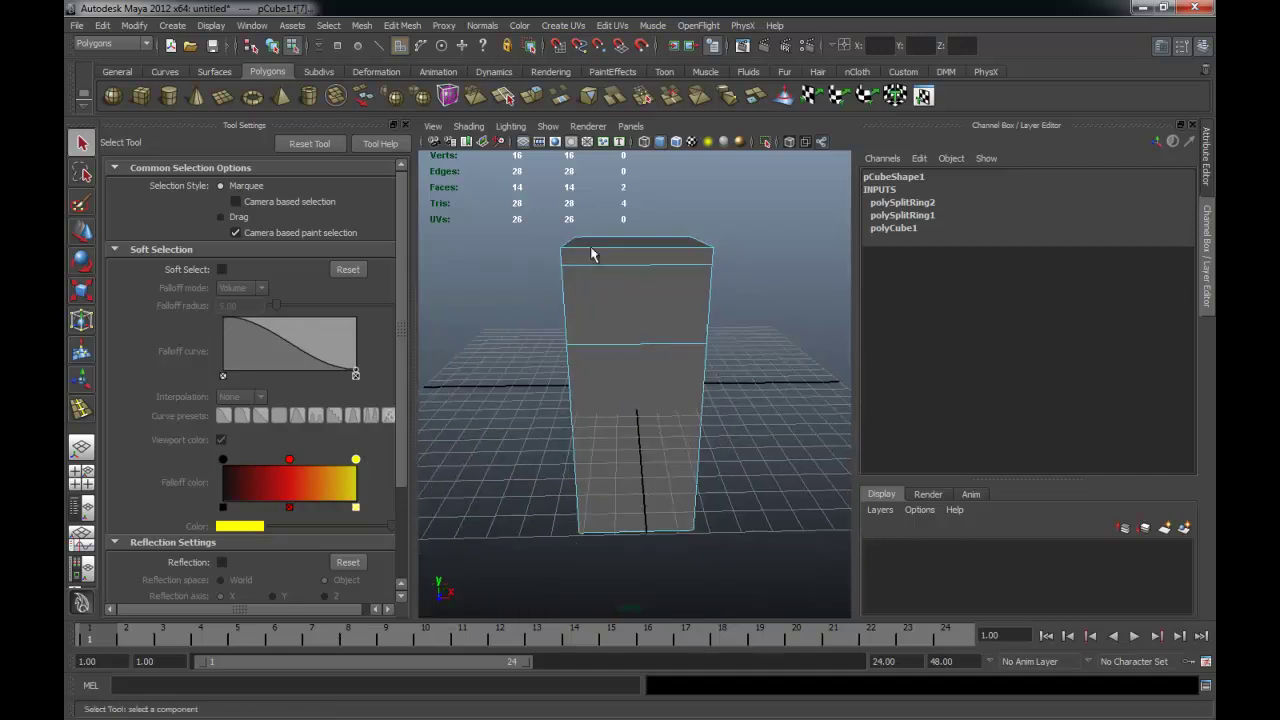
- Extrude both faces sideways into a 12-division crossbar forming a T
{"action": "left_click", "coordinate": [531, 95]}
{"action": "left_click_drag", "start_coordinate": [766, 287], "coordinate": [371, 277]}
{"action": "mouse_move", "coordinate": [614, 298]}
{"action": "left_mouse_down", "text": "alt"}
{"action": "mouse_move", "coordinate": [717, 320]}
{"action": "mouse_move", "coordinate": [668, 324]}
{"action": "mouse_move", "coordinate": [681, 352]}
{"action": "left_mouse_up", "text": "alt"}
{"action": "key", "text": "ctrl+z"}
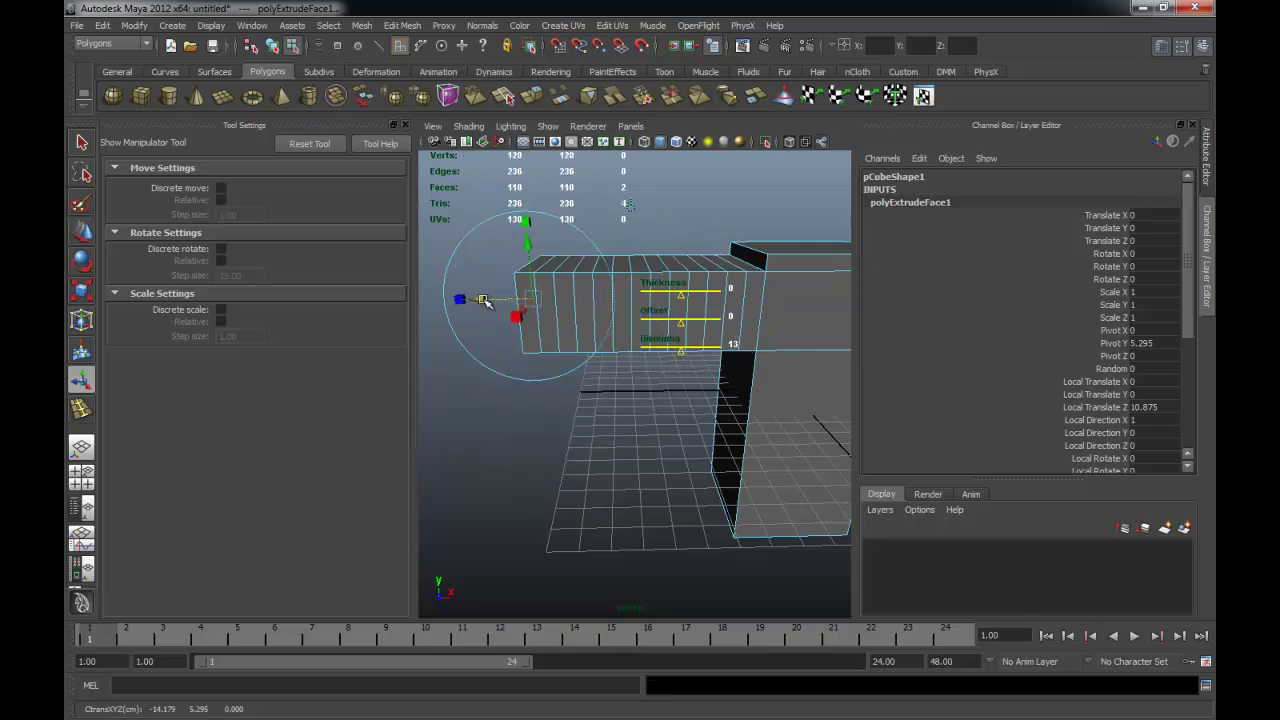
{"action": "left_click_drag", "start_coordinate": [486, 302], "coordinate": [425, 299]}
{"action": "left_click_drag", "start_coordinate": [627, 354], "coordinate": [621, 352]}
{"action": "mouse_move", "coordinate": [707, 369]}
{"action": "left_mouse_down", "text": "alt"}
{"action": "mouse_move", "coordinate": [720, 300]}
{"action": "mouse_move", "coordinate": [771, 371]}
{"action": "mouse_move", "coordinate": [690, 370]}
{"action": "left_mouse_up", "text": "alt"}
- Clear the selection and select the front extruded face
{"action": "key", "text": "q"}
{"action": "left_click", "coordinate": [771, 371]}
{"action": "left_click", "coordinate": [706, 357]}
{"action": "left_click", "coordinate": [394, 25]}
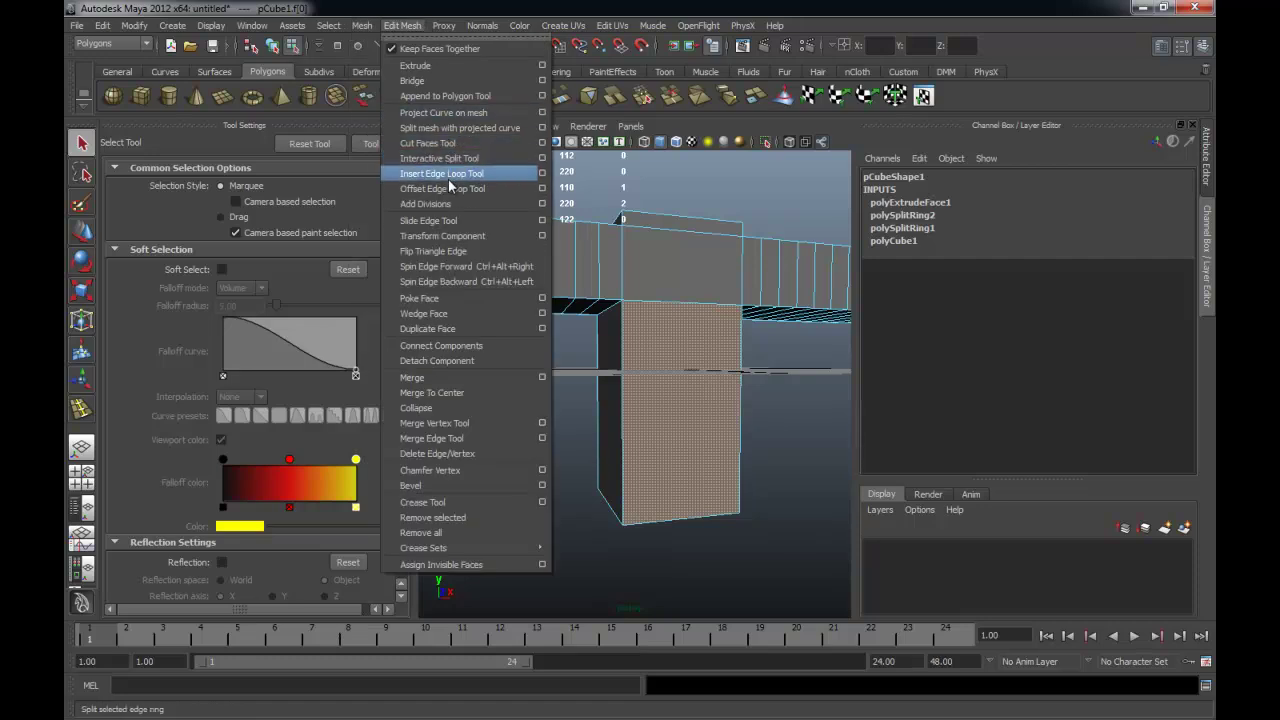
- Insert a series of edge loops down the lower post
{"action": "left_click", "coordinate": [447, 175]}
{"action": "left_click", "coordinate": [626, 330]}
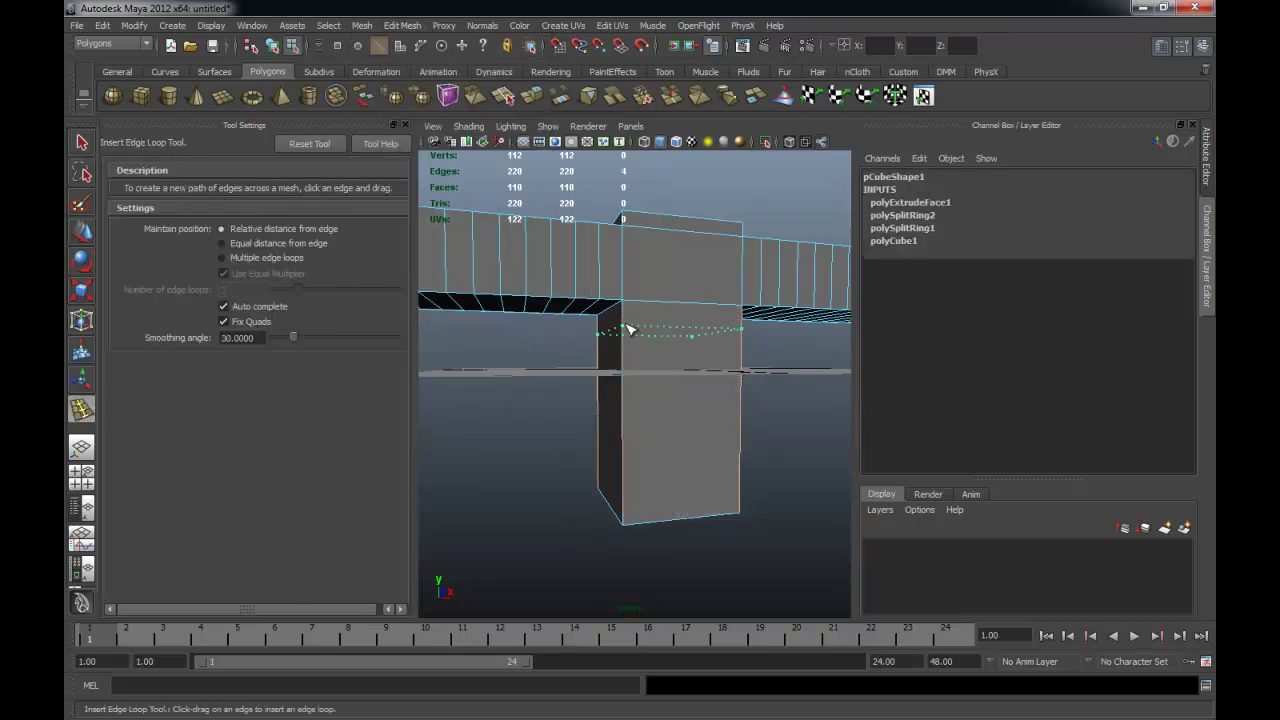
{"action": "left_click_drag", "start_coordinate": [628, 352], "coordinate": [628, 352]}
{"action": "left_click", "coordinate": [624, 372]}
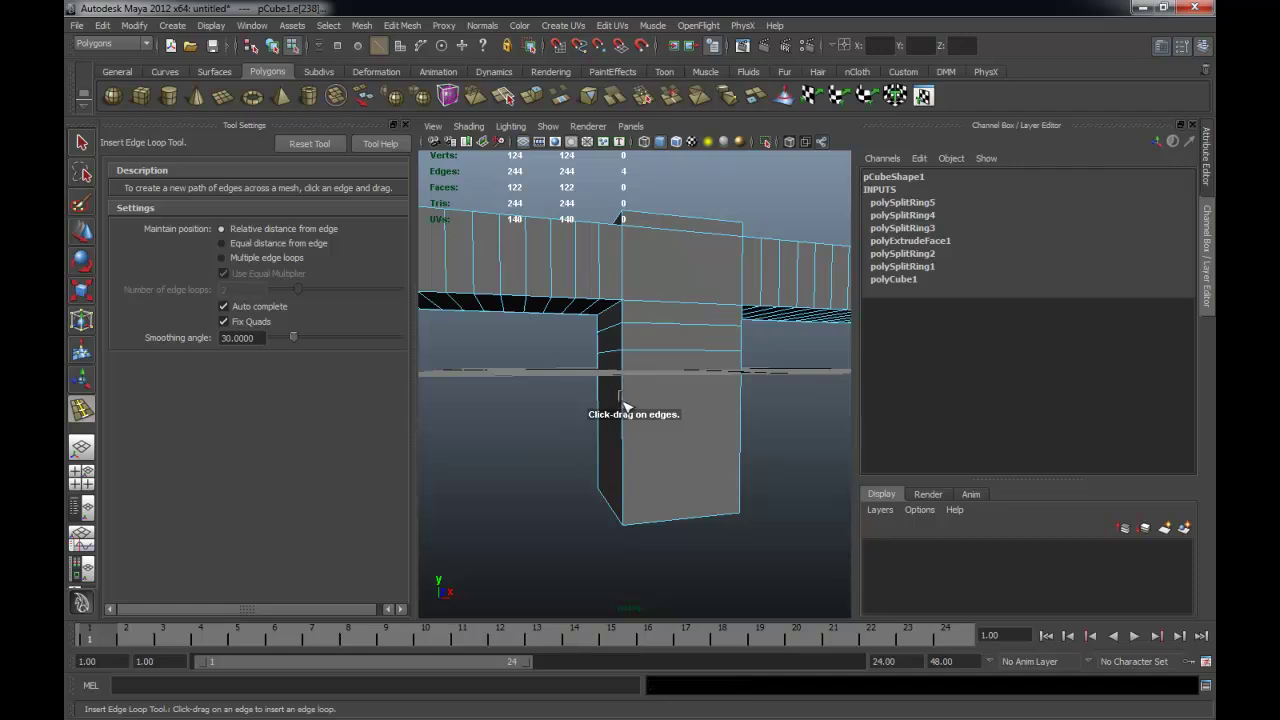
{"action": "left_click", "coordinate": [624, 390]}
{"action": "left_click", "coordinate": [624, 420]}
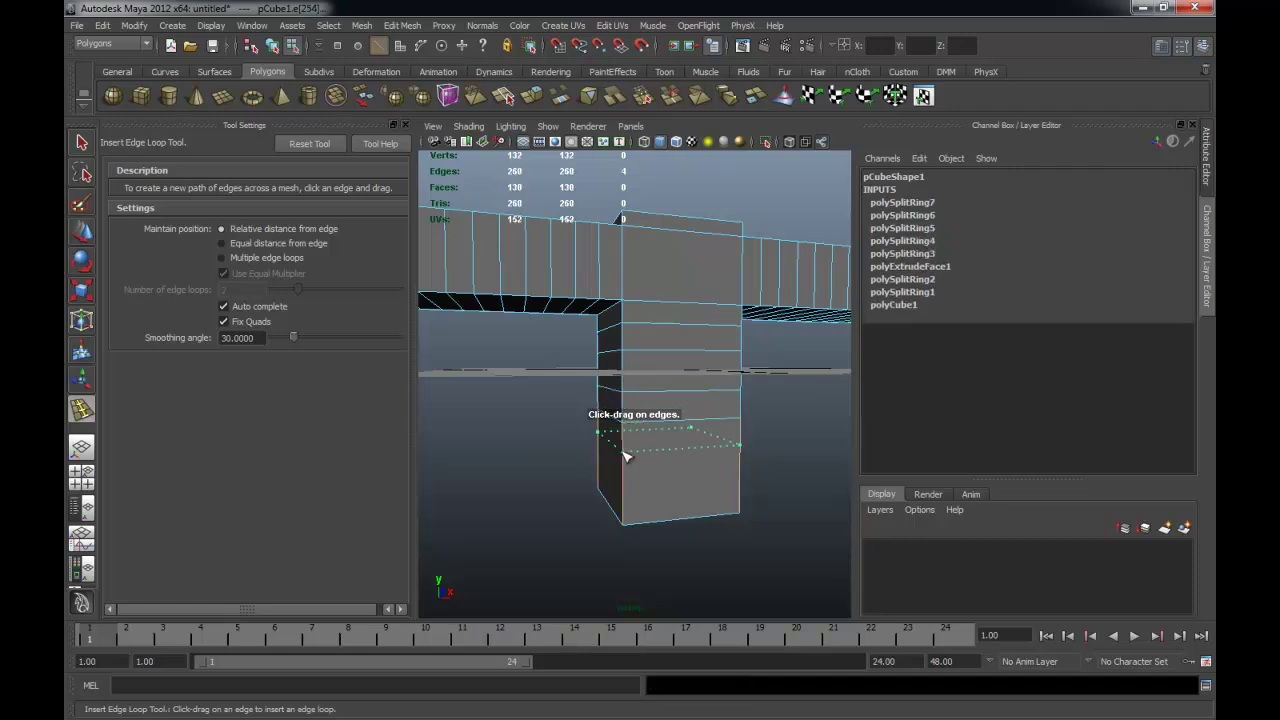
{"action": "left_click_drag", "start_coordinate": [622, 455], "coordinate": [622, 455]}
{"action": "left_click", "coordinate": [624, 480]}
{"action": "left_click", "coordinate": [626, 505]}
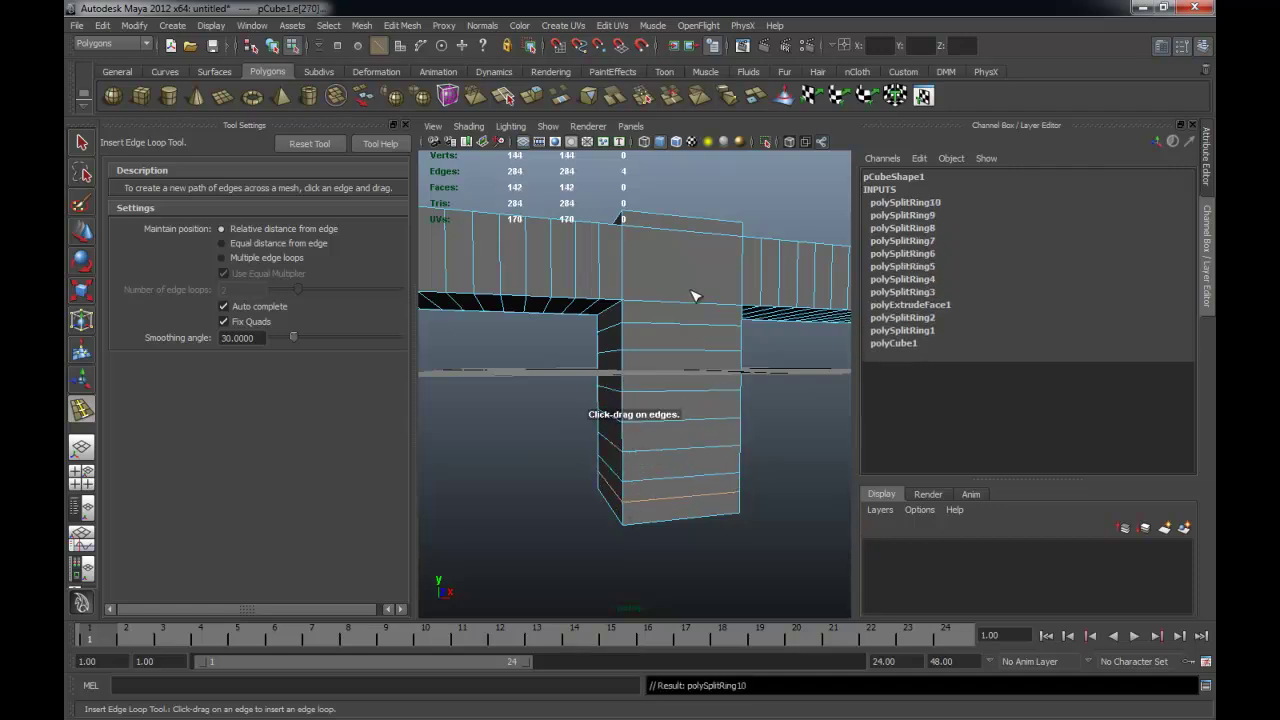
- Add edge loops through the crossbar and top block, undoing the last one
{"action": "left_click_drag", "start_coordinate": [695, 296], "coordinate": [640, 288], "text": "alt"}
{"action": "left_click", "coordinate": [624, 298]}
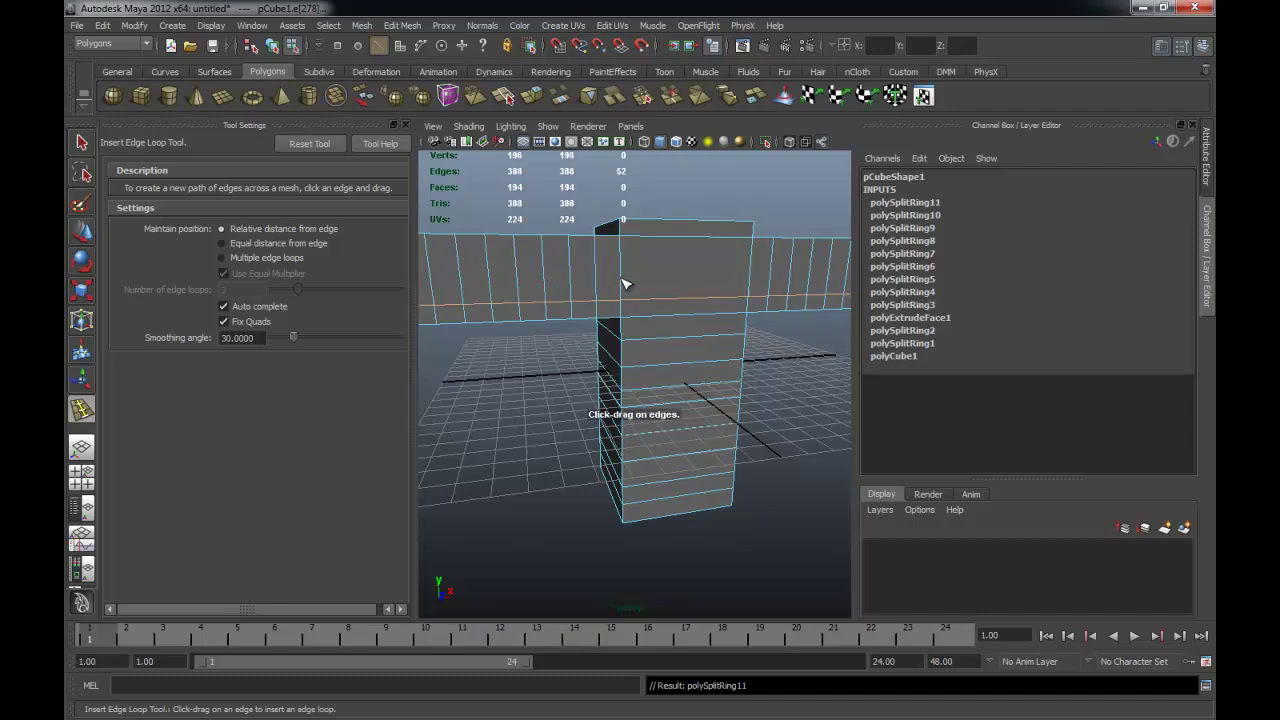
{"action": "left_click", "coordinate": [624, 281]}
{"action": "left_click", "coordinate": [624, 263]}
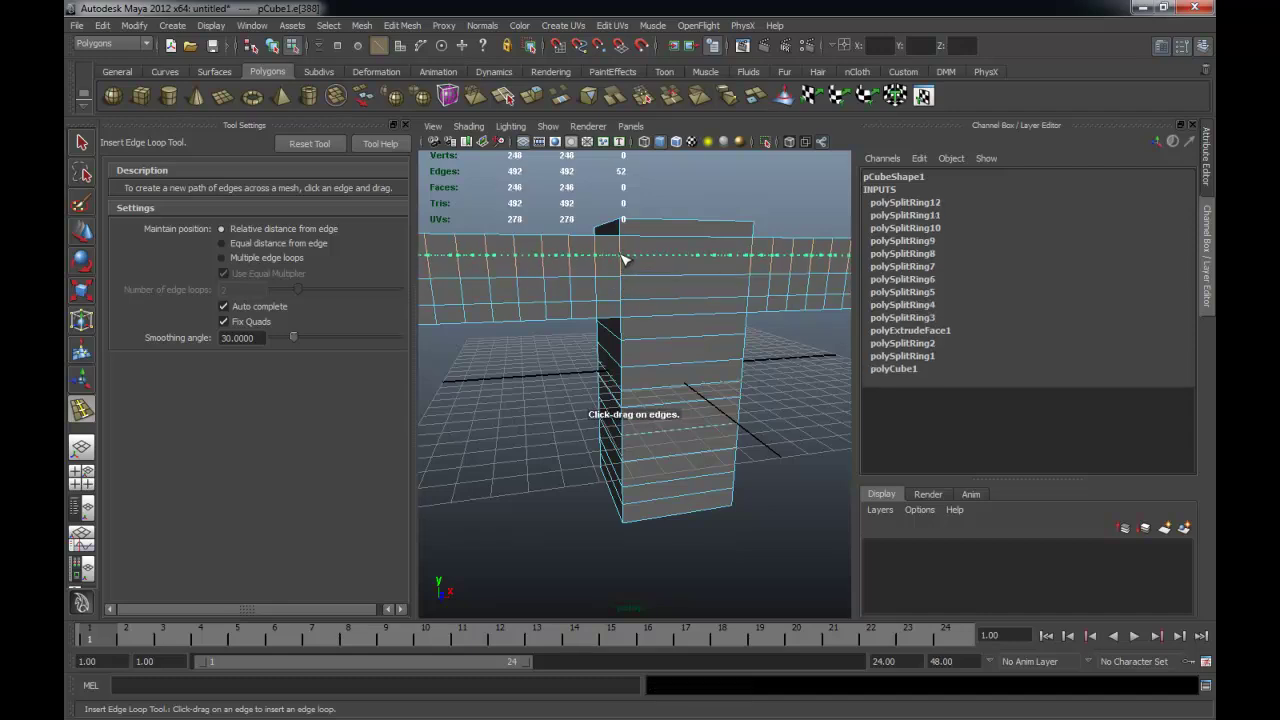
{"action": "left_click_drag", "start_coordinate": [640, 269], "coordinate": [654, 257], "text": "alt"}
{"action": "left_click", "coordinate": [652, 252]}
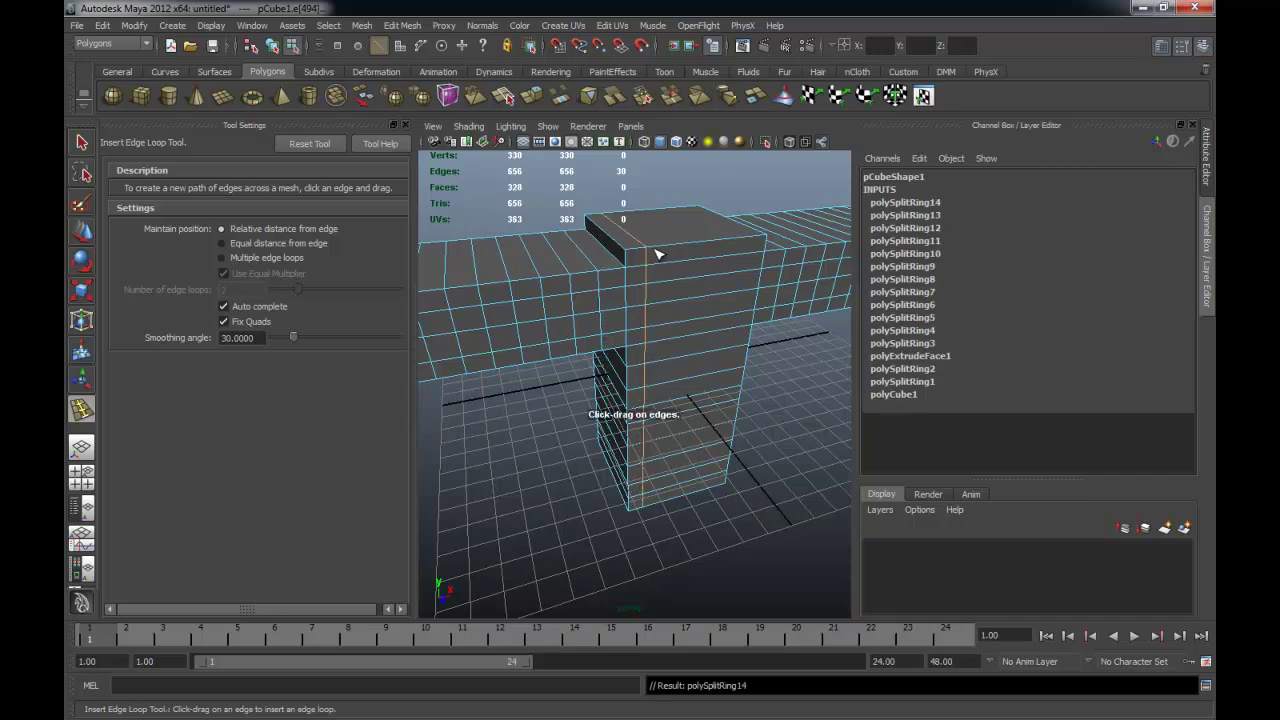
{"action": "left_click", "coordinate": [664, 254]}
{"action": "left_click", "coordinate": [681, 250]}
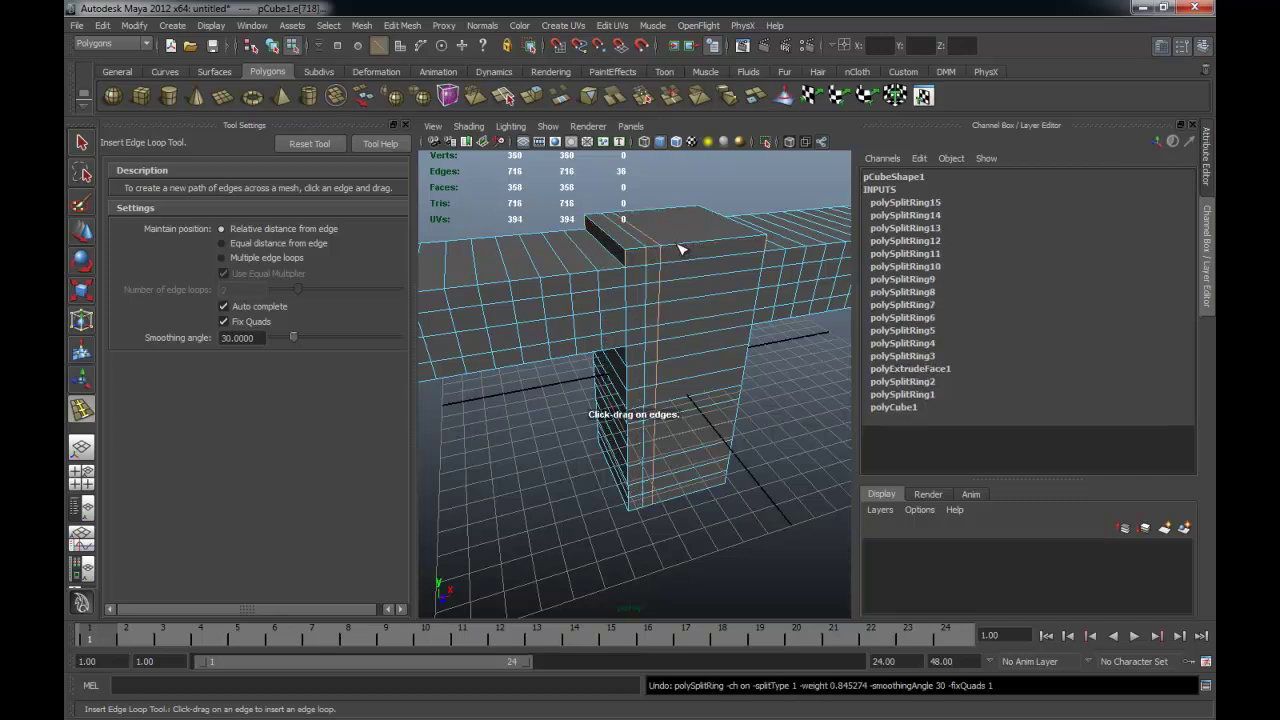
{"action": "left_click_drag", "start_coordinate": [705, 265], "coordinate": [686, 257], "text": "alt"}
{"action": "key", "text": "ctrl+z"}
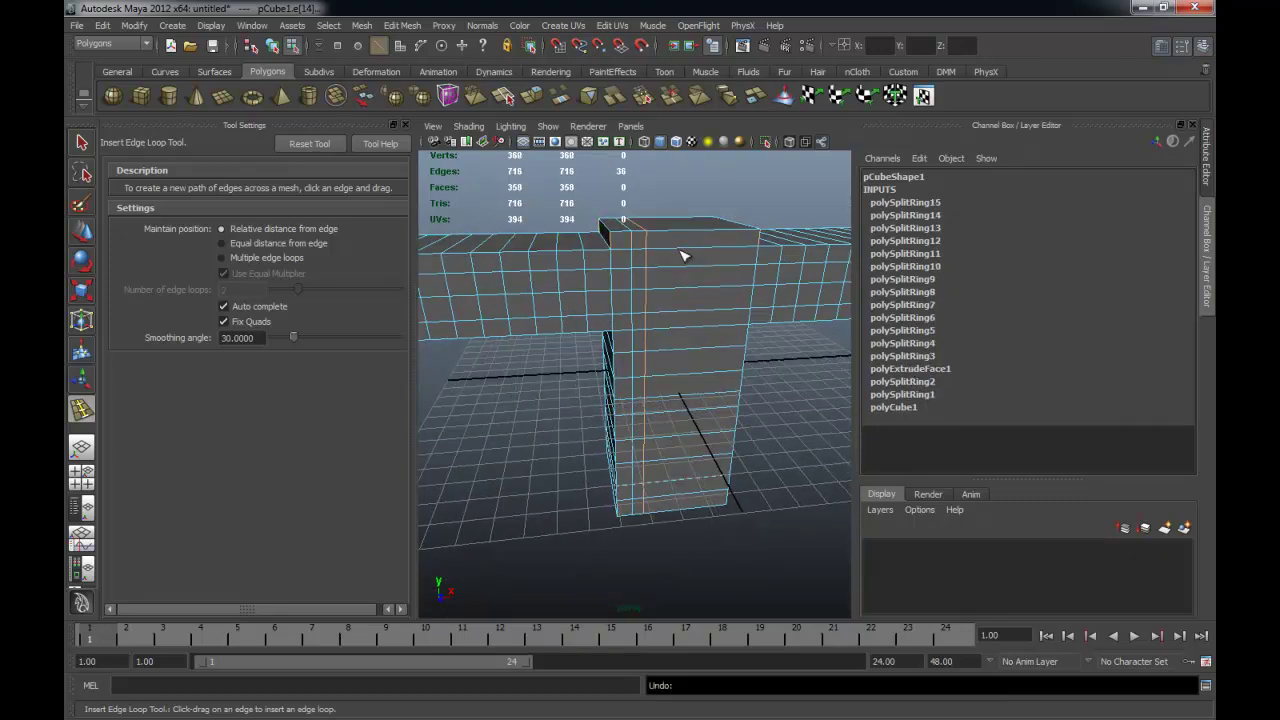
- Add more edge loops across the raised block, undoing the extras
{"action": "left_click", "coordinate": [688, 238]}
{"action": "left_click", "coordinate": [700, 238]}
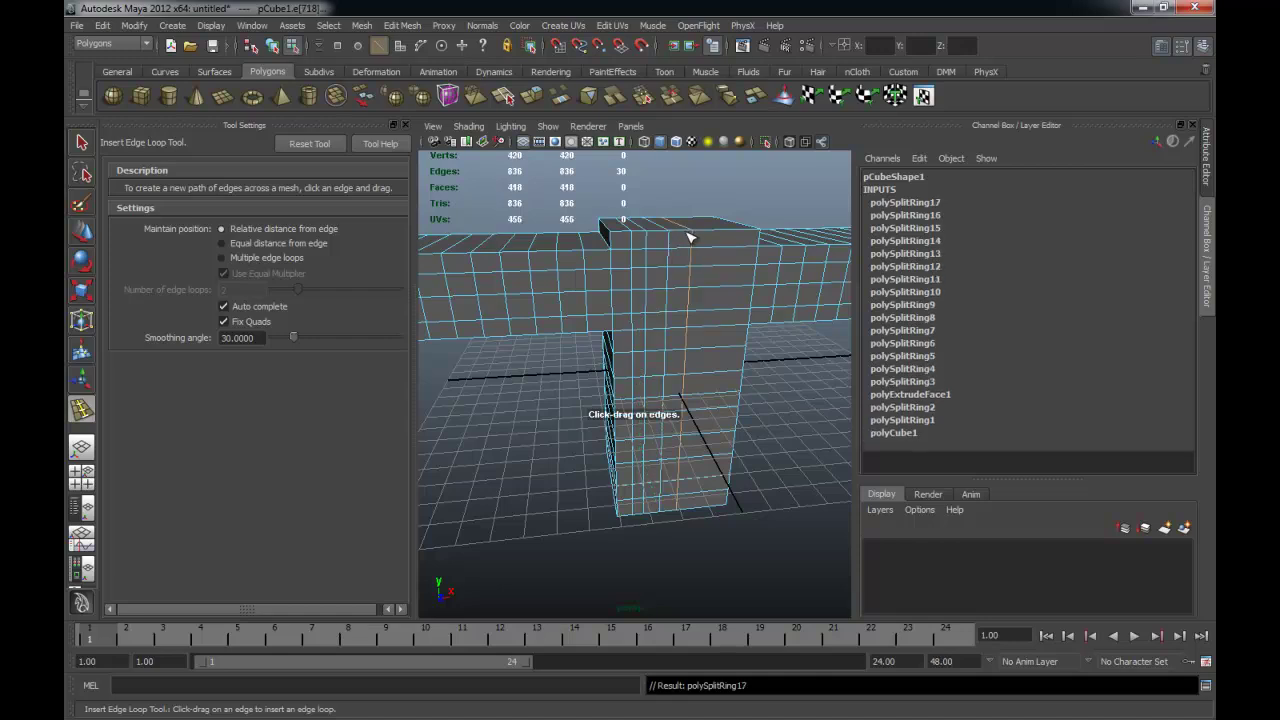
{"action": "left_click", "coordinate": [706, 238]}
{"action": "key", "text": "ctrl+z"}
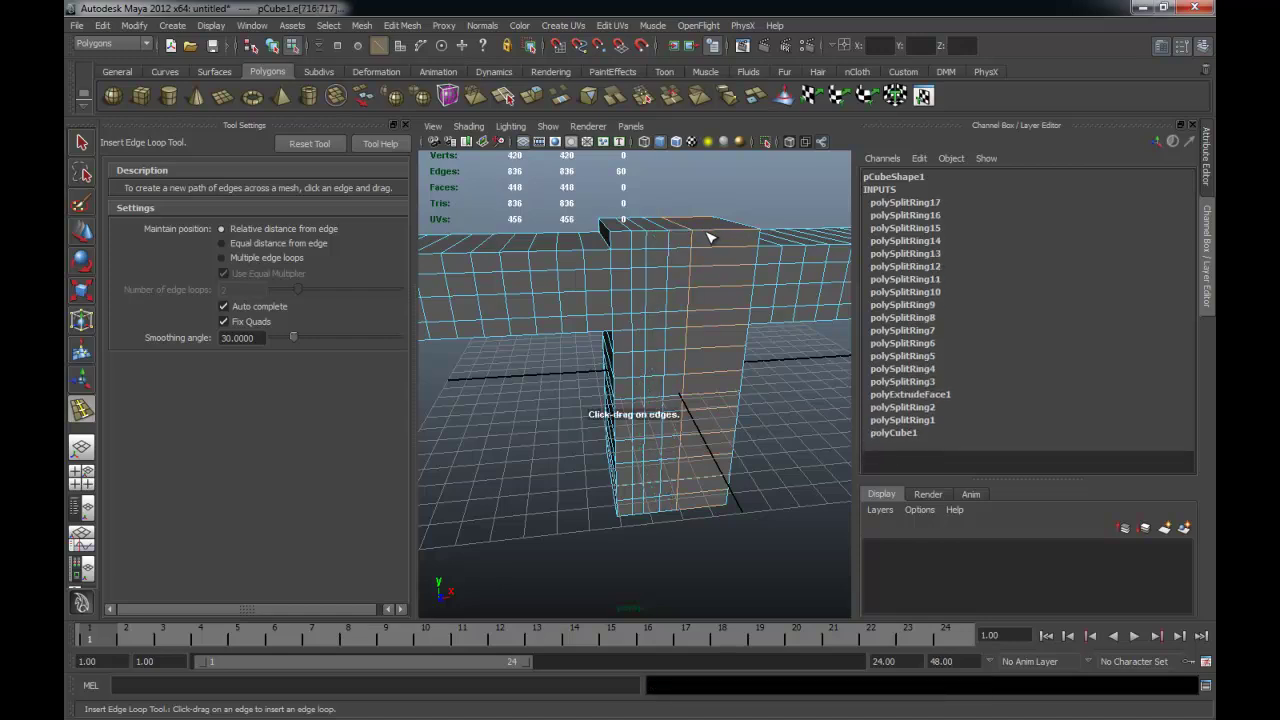
{"action": "left_click", "coordinate": [716, 237]}
{"action": "left_click", "coordinate": [738, 237]}
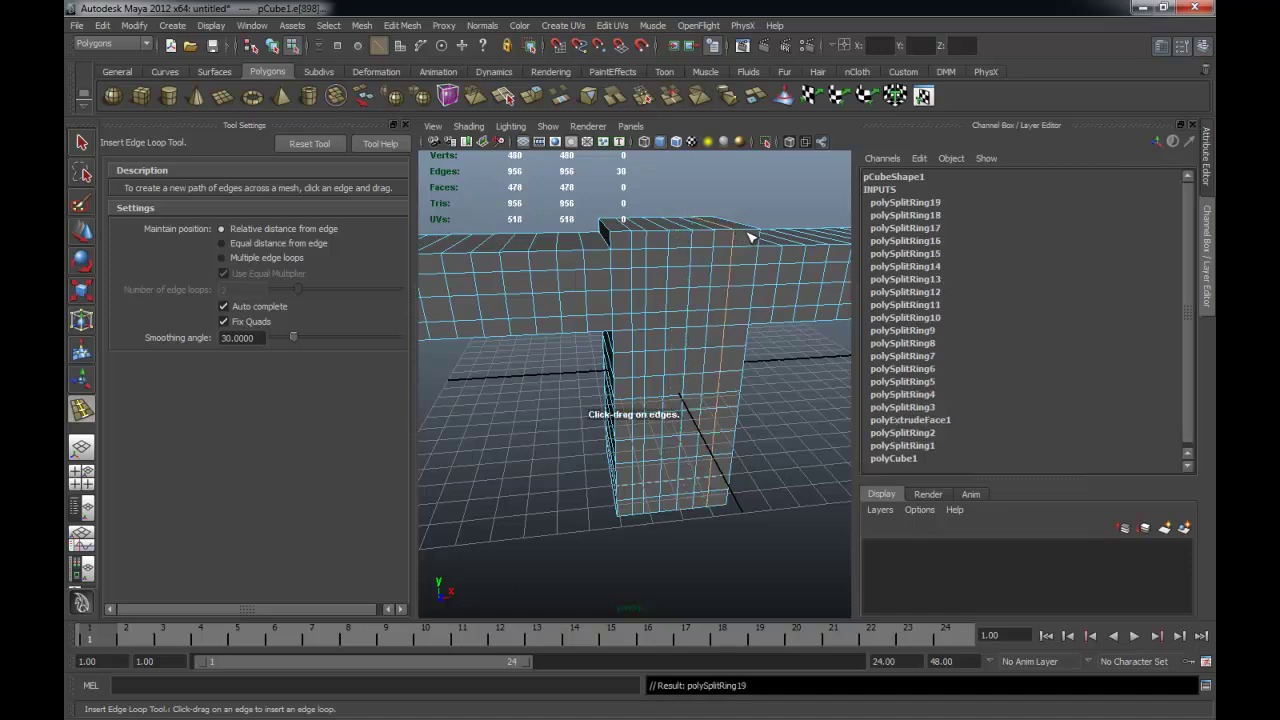
{"action": "left_click_drag", "start_coordinate": [751, 237], "coordinate": [735, 238], "text": "alt"}
{"action": "key", "text": "ctrl+z"}
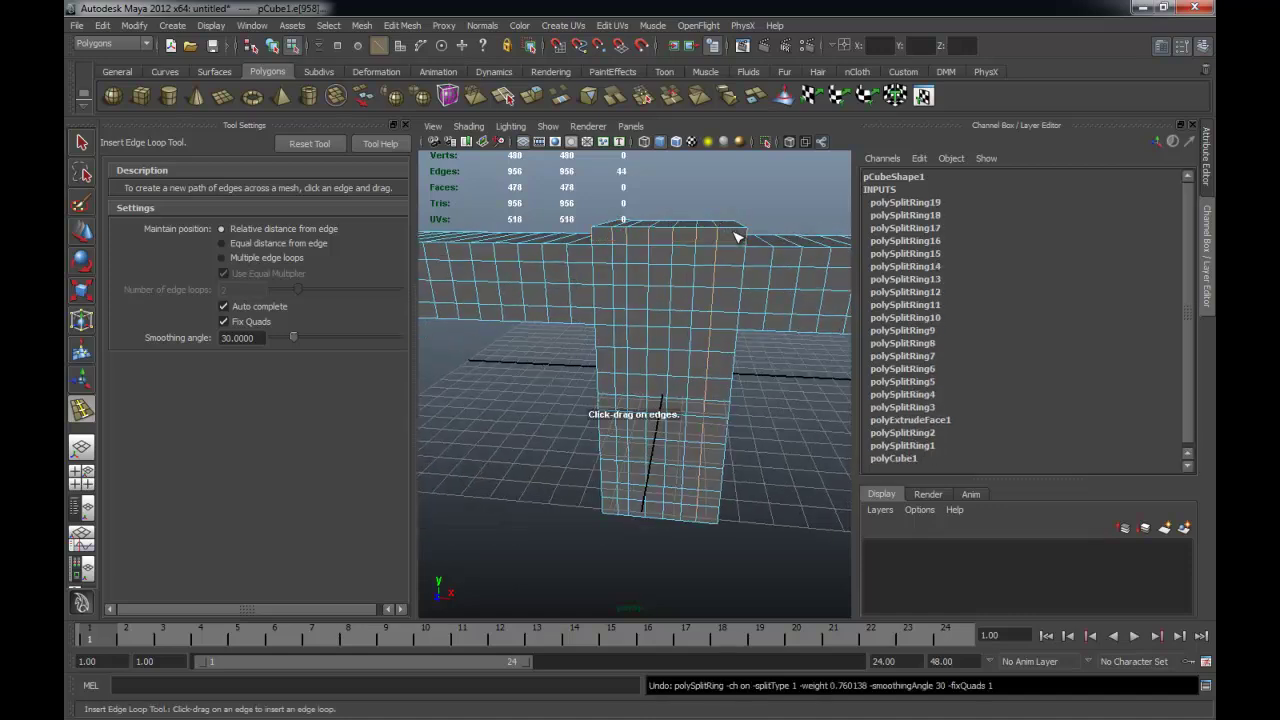
{"action": "key", "text": "q"}
{"action": "right_click", "coordinate": [694, 295]}
- Turn on Wireframe on Shaded and switch the mesh to unsmoothed display
{"action": "scroll", "coordinate": [605, 282], "scroll_direction": "down", "scroll_amount": 3}
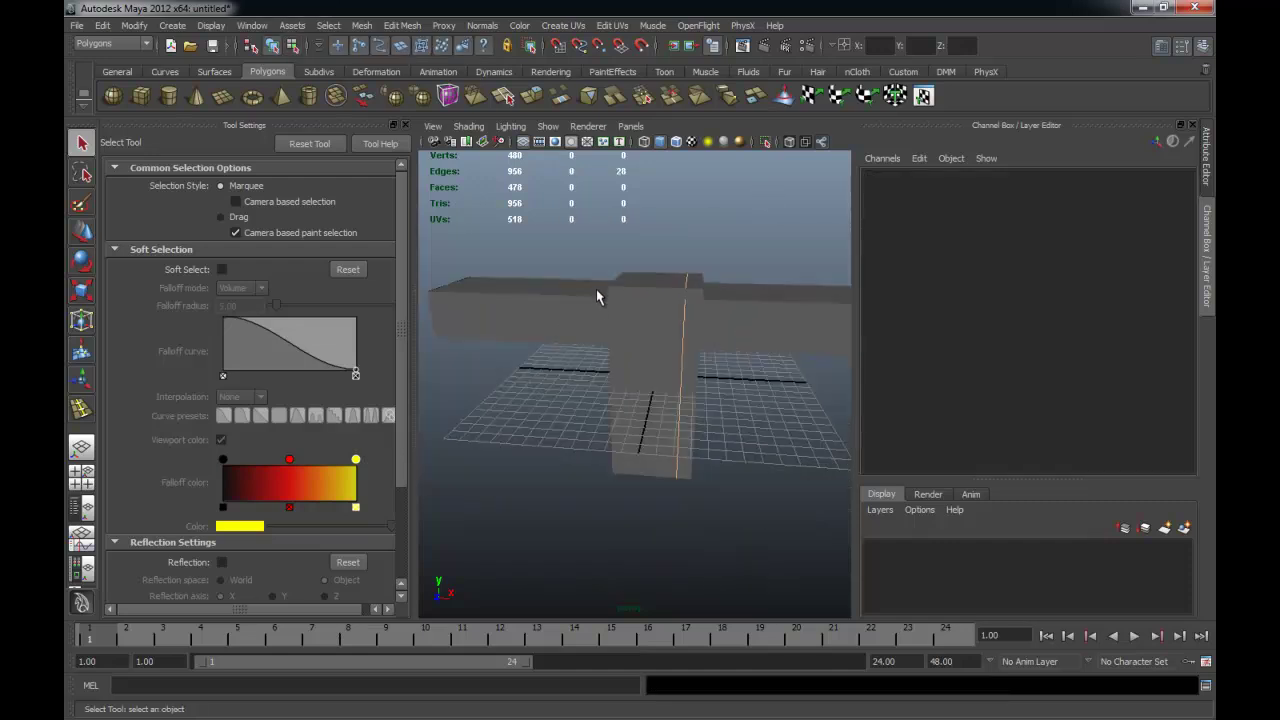
{"action": "left_click", "coordinate": [600, 291]}
{"action": "right_click_drag", "start_coordinate": [640, 309], "coordinate": [626, 272]}
{"action": "right_click_drag", "start_coordinate": [672, 322], "coordinate": [735, 300]}
{"action": "mouse_move", "coordinate": [717, 284]}
{"action": "left_mouse_down", "text": "alt"}
{"action": "mouse_move", "coordinate": [789, 274]}
{"action": "mouse_move", "coordinate": [680, 263]}
{"action": "left_mouse_up", "text": "alt"}
{"action": "left_click", "coordinate": [468, 126]}
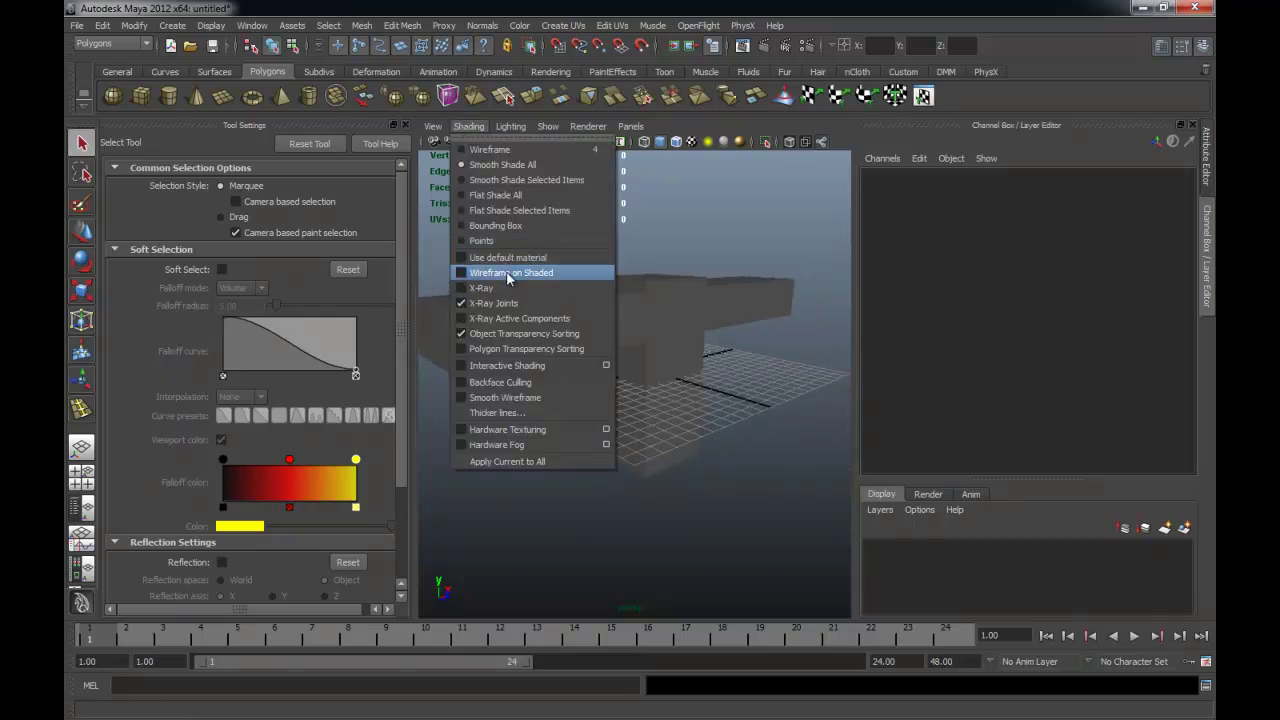
{"action": "left_click", "coordinate": [506, 271]}
{"action": "left_click", "coordinate": [647, 318]}
{"action": "left_click", "coordinate": [580, 377]}
{"action": "mouse_move", "coordinate": [606, 386]}
{"action": "left_mouse_down", "text": "alt"}
{"action": "mouse_move", "coordinate": [651, 366]}
{"action": "mouse_move", "coordinate": [735, 423]}
{"action": "mouse_move", "coordinate": [766, 403]}
{"action": "mouse_move", "coordinate": [686, 400]}
{"action": "mouse_move", "coordinate": [829, 366]}
{"action": "mouse_move", "coordinate": [620, 372]}
{"action": "left_mouse_up", "text": "alt"}
{"action": "key", "text": "1"}
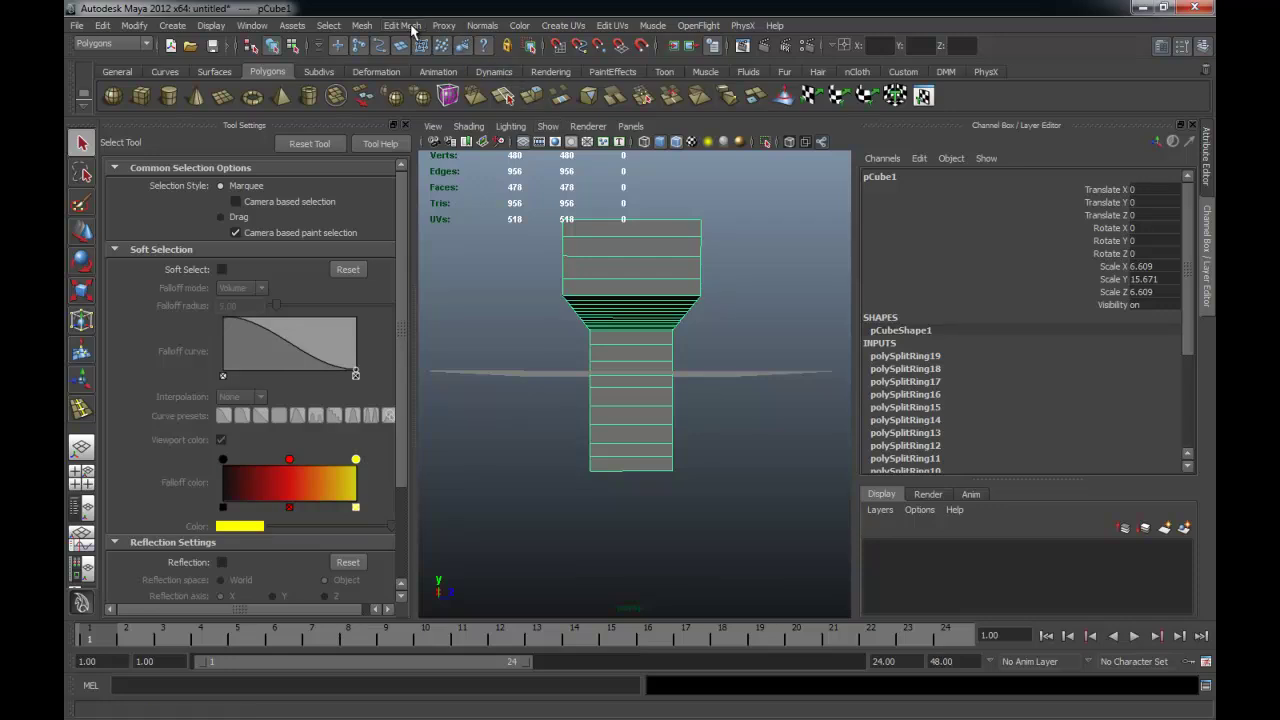
- Insert lengthwise edge loops across the T mesh, bringing it to 928 faces
{"action": "left_click", "coordinate": [408, 26]}
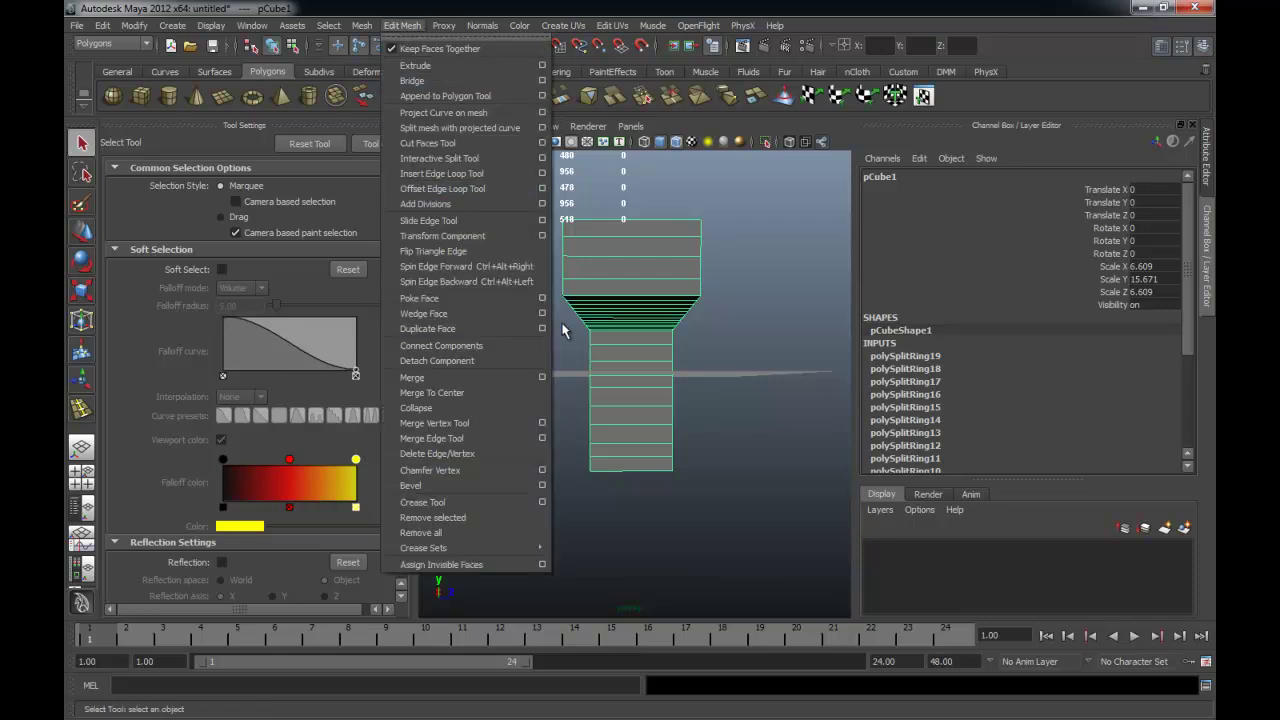
{"action": "left_click", "coordinate": [447, 175]}
{"action": "mouse_move", "coordinate": [610, 293]}
{"action": "left_mouse_down"}
{"action": "mouse_move", "coordinate": [616, 277]}
{"action": "mouse_move", "coordinate": [698, 282]}
{"action": "left_mouse_up"}
{"action": "left_click_drag", "start_coordinate": [729, 357], "coordinate": [596, 358], "text": "alt"}
- Maximize the front view of the T mesh, close the Tool Settings panel, and reframe the mesh
{"action": "key", "text": "q"}
{"action": "right_click", "coordinate": [598, 356]}
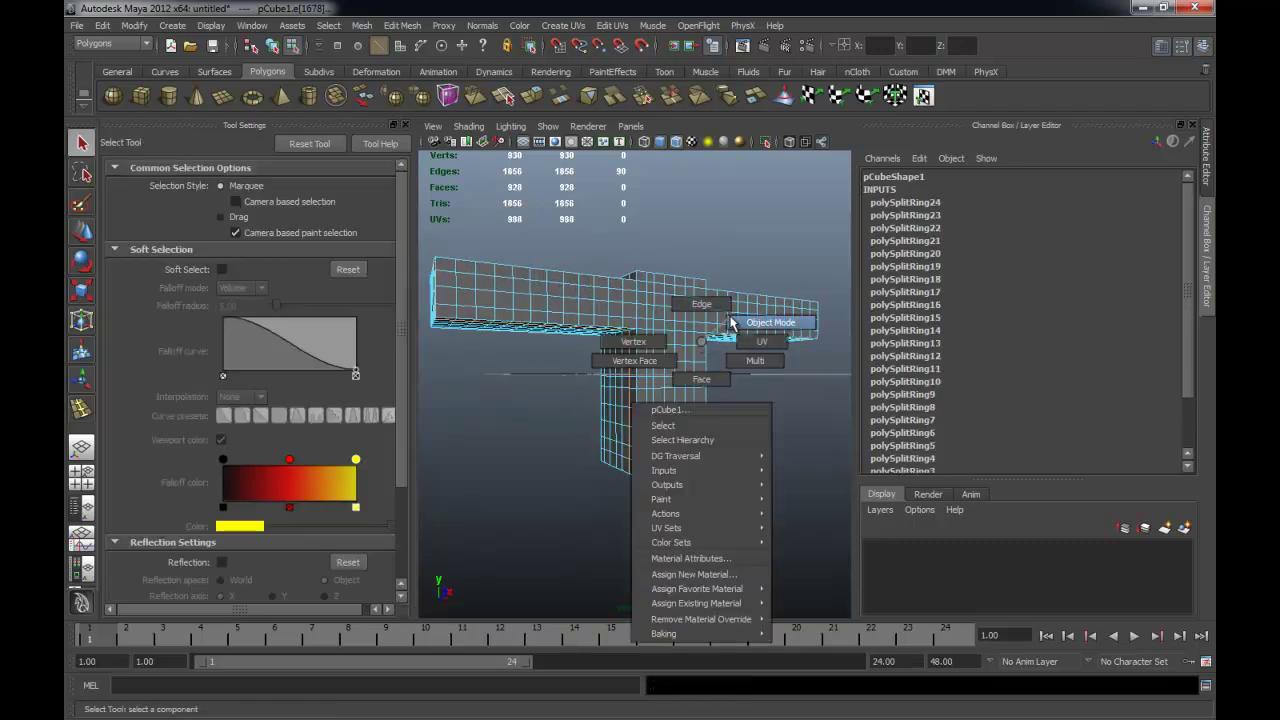
{"action": "mouse_move", "coordinate": [708, 423]}
{"action": "left_mouse_down", "text": "alt"}
{"action": "mouse_move", "coordinate": [543, 380]}
{"action": "mouse_move", "coordinate": [660, 423]}
{"action": "mouse_move", "coordinate": [646, 432]}
{"action": "mouse_move", "coordinate": [657, 429]}
{"action": "mouse_move", "coordinate": [649, 377]}
{"action": "mouse_move", "coordinate": [611, 363]}
{"action": "mouse_move", "coordinate": [646, 363]}
{"action": "left_mouse_up", "text": "alt"}
{"action": "key", "text": "space"}
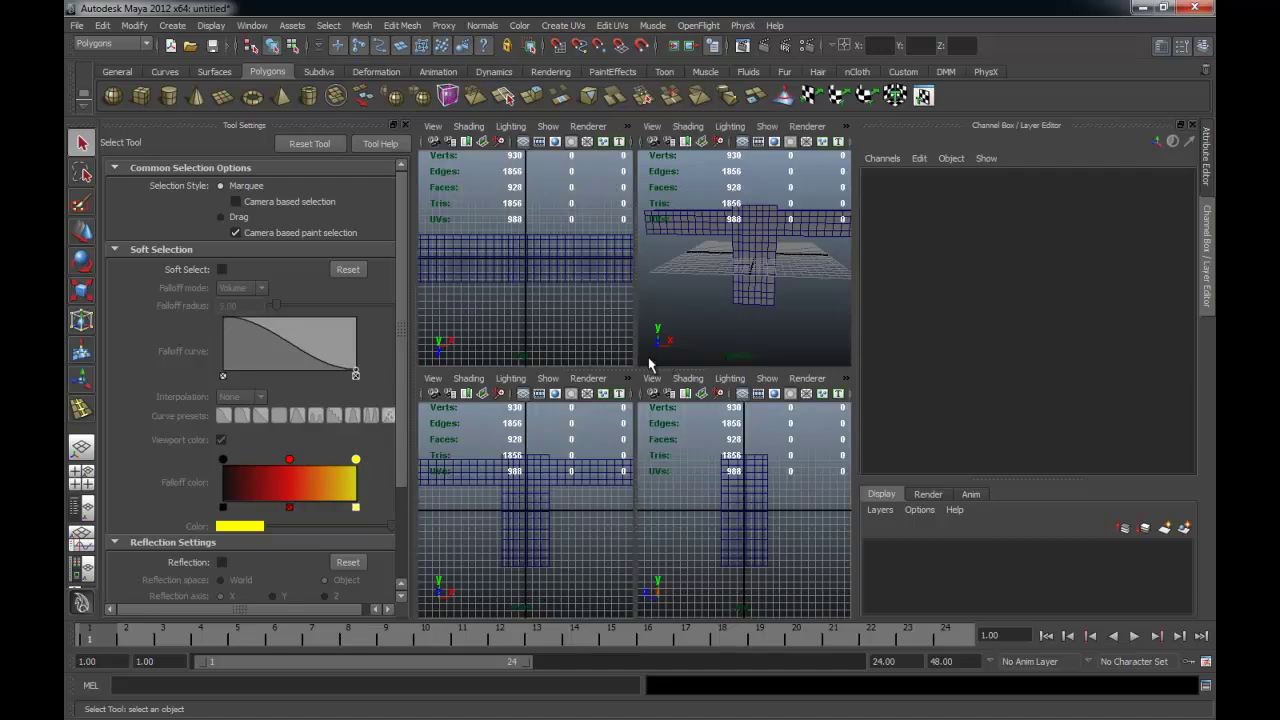
{"action": "key", "text": "space"}
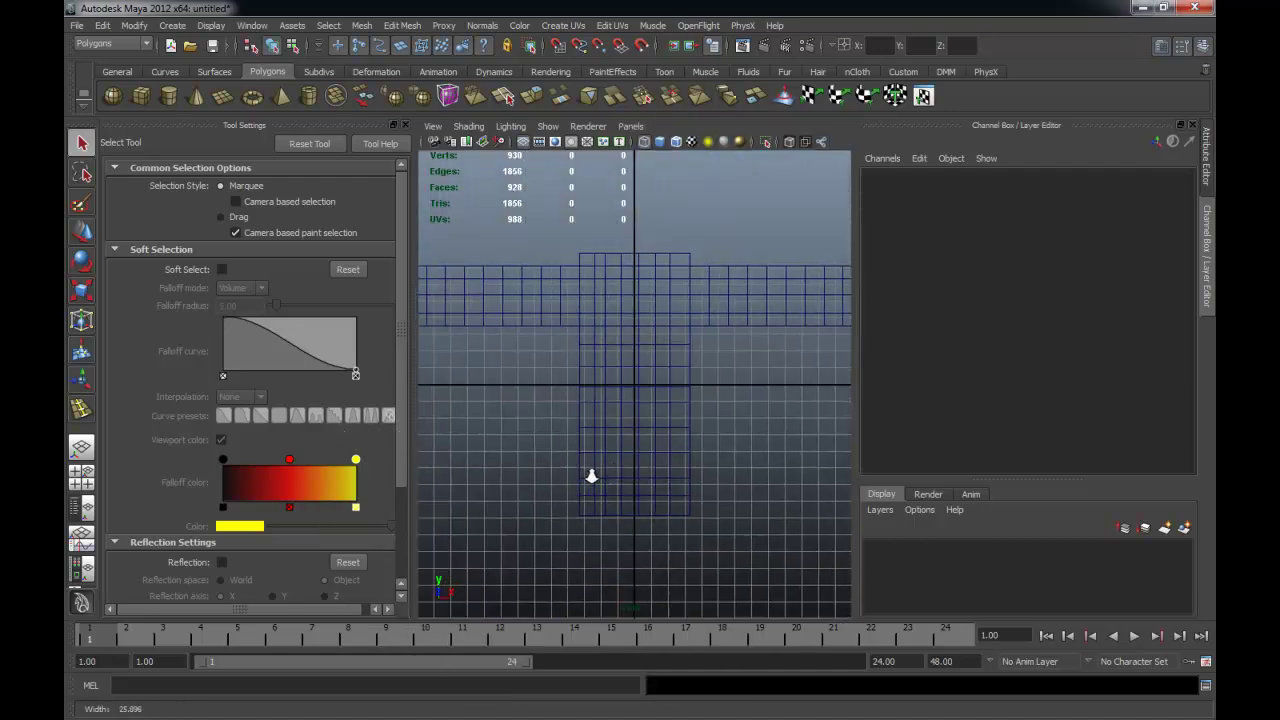
{"action": "left_click", "coordinate": [405, 125]}
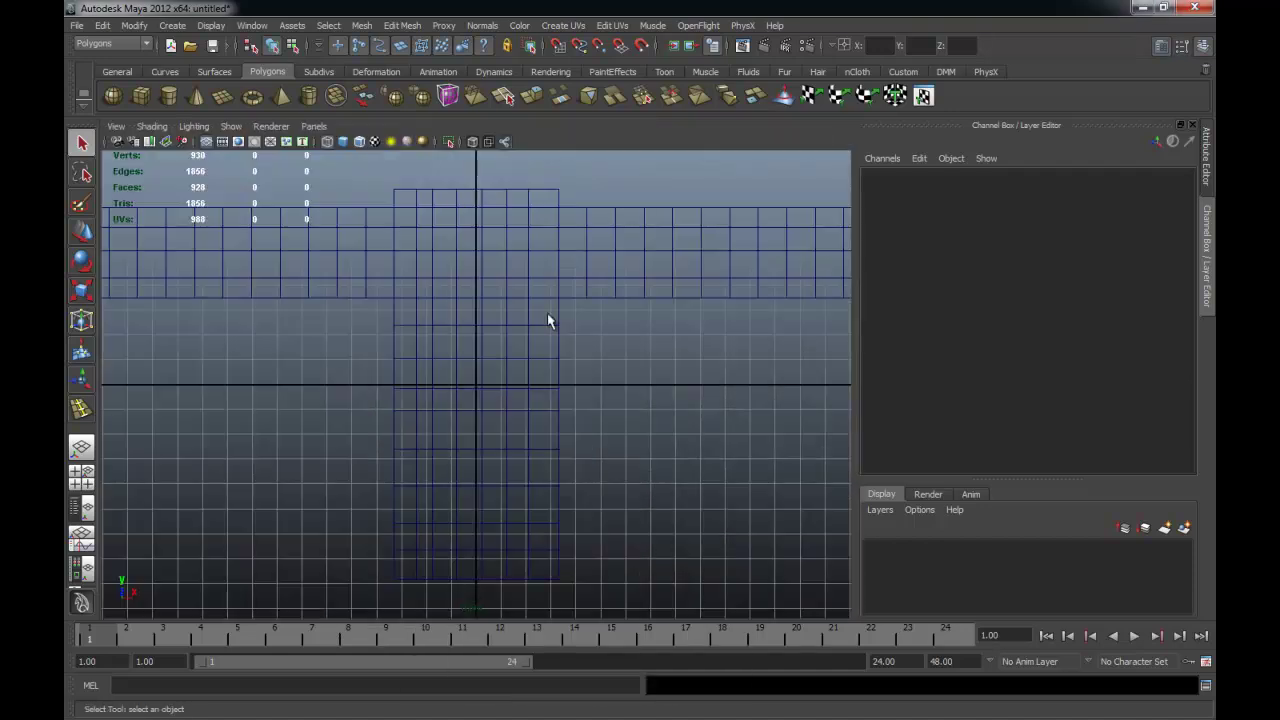
{"action": "mouse_move", "coordinate": [500, 297]}
{"action": "middle_mouse_down", "text": "alt"}
{"action": "mouse_move", "coordinate": [548, 350]}
{"action": "mouse_move", "coordinate": [432, 325]}
{"action": "mouse_move", "coordinate": [417, 300]}
{"action": "middle_mouse_up", "text": "alt"}
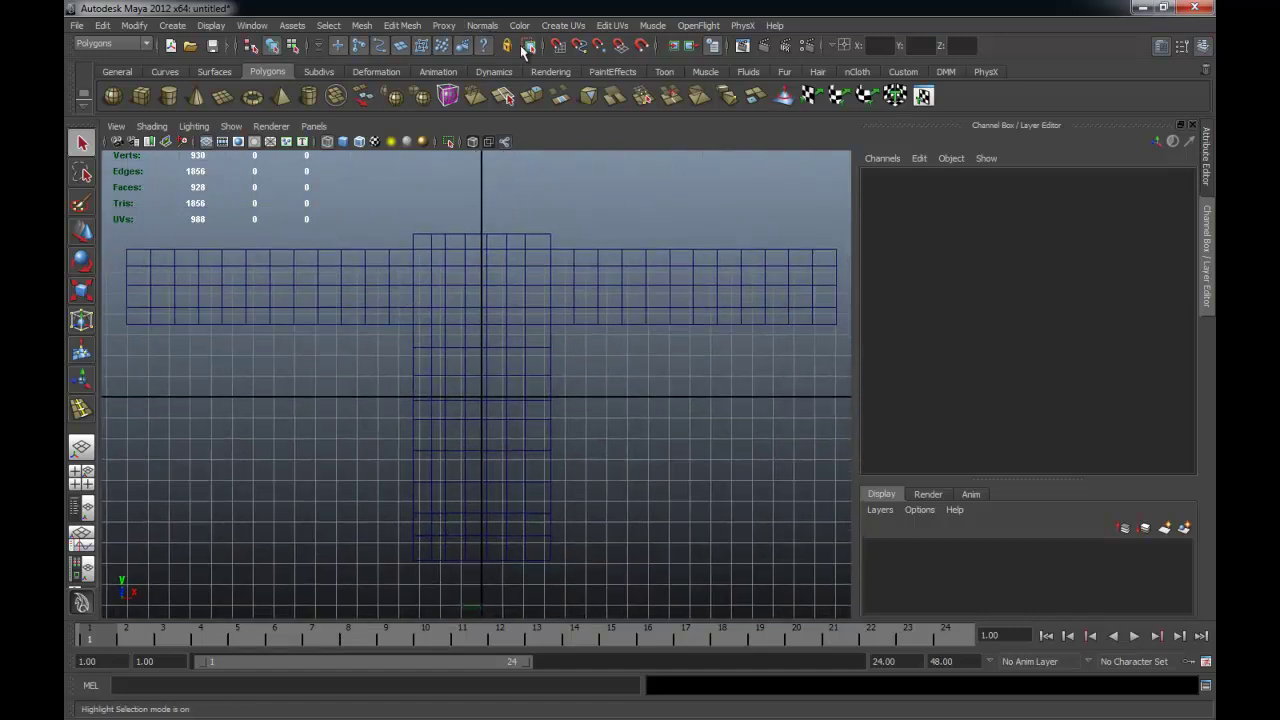
- Draw a four-joint chain along the right arm, from the tip in to the shoulder
{"action": "left_click", "coordinate": [546, 70]}
{"action": "left_click", "coordinate": [438, 71]}
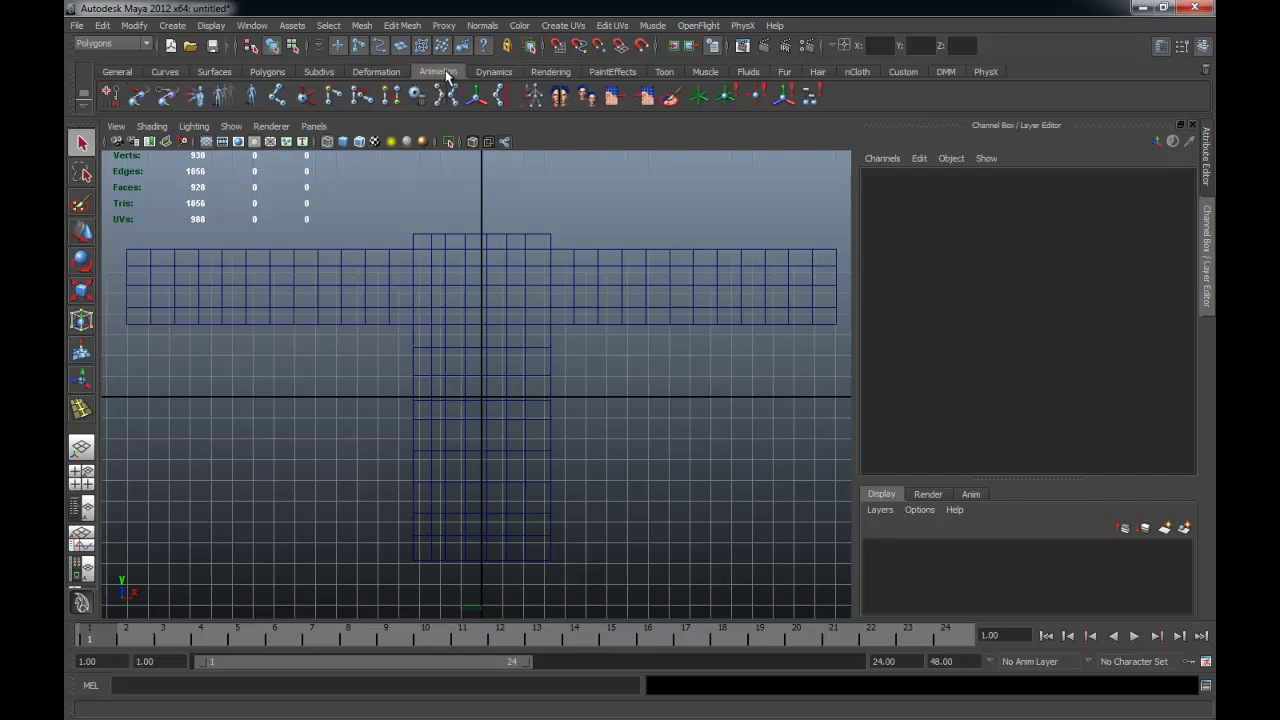
{"action": "left_click", "coordinate": [278, 97]}
{"action": "middle_click_drag", "start_coordinate": [527, 291], "coordinate": [506, 280], "text": "alt"}
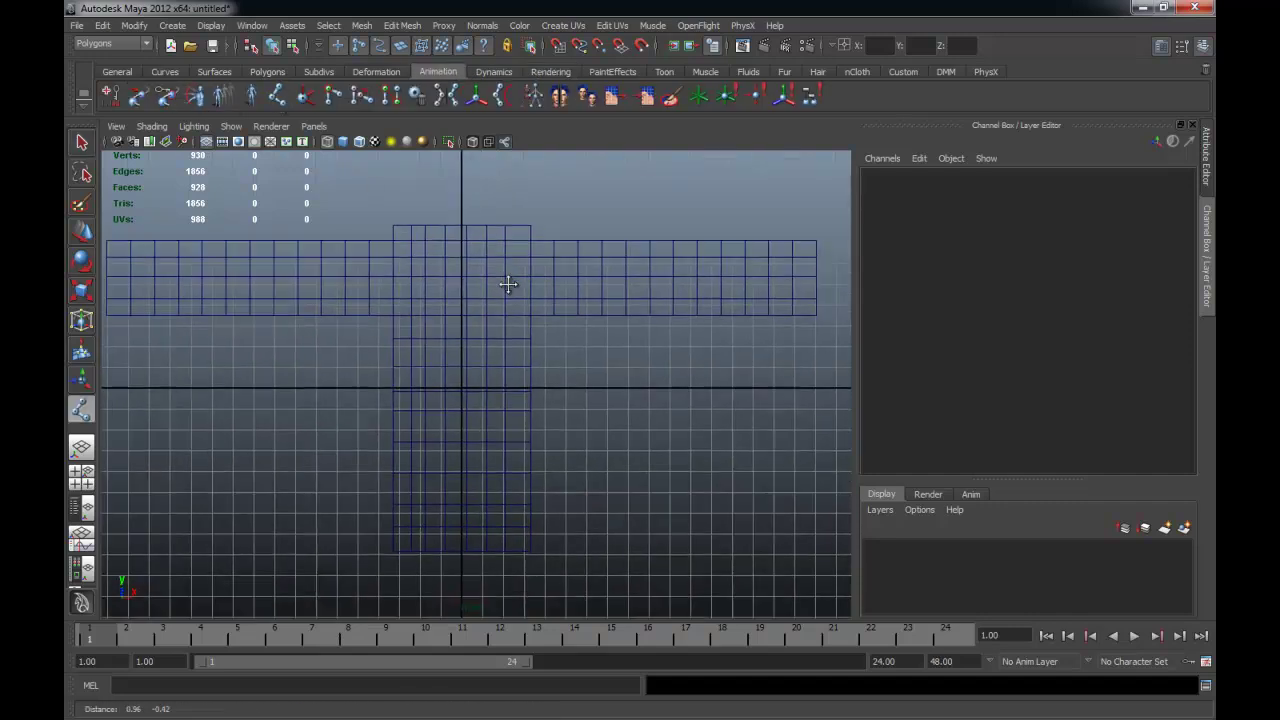
{"action": "left_click", "coordinate": [812, 270]}
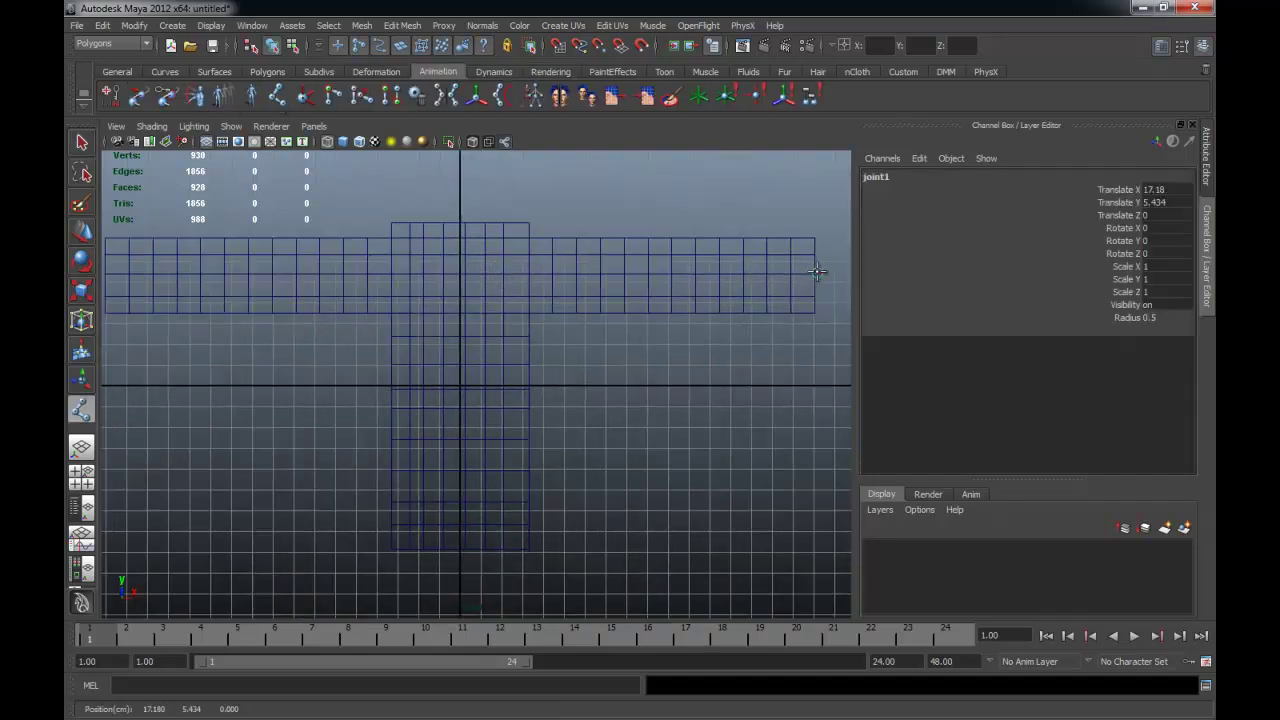
{"action": "left_click", "coordinate": [673, 261]}
{"action": "left_click", "coordinate": [530, 249]}
{"action": "left_click_drag", "start_coordinate": [530, 249], "coordinate": [540, 248]}
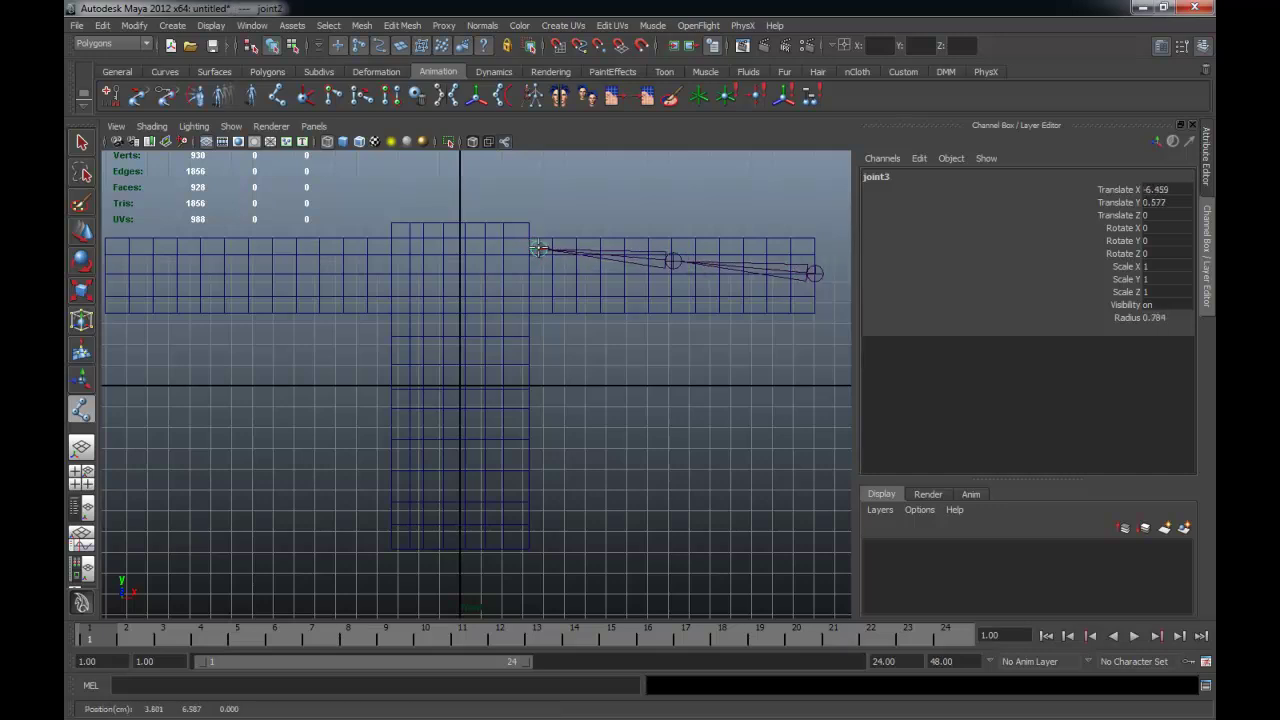
{"action": "left_click", "coordinate": [511, 232]}
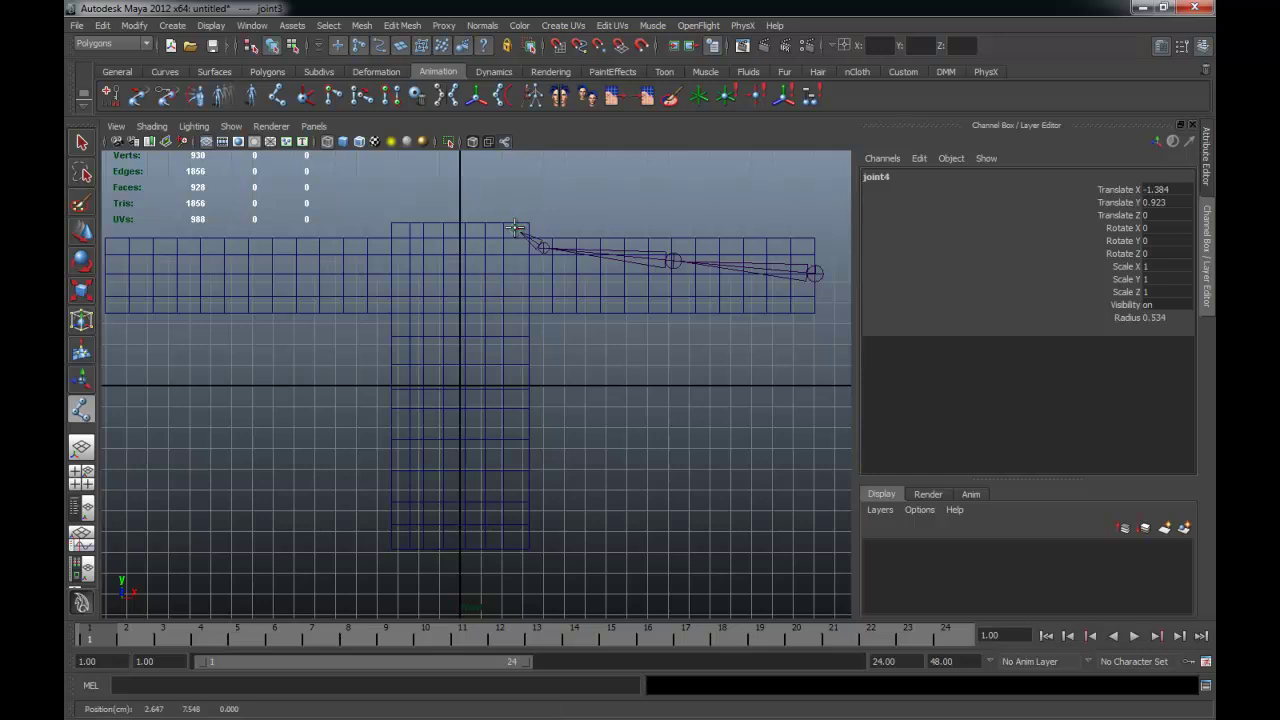
{"action": "key", "text": "Return"}
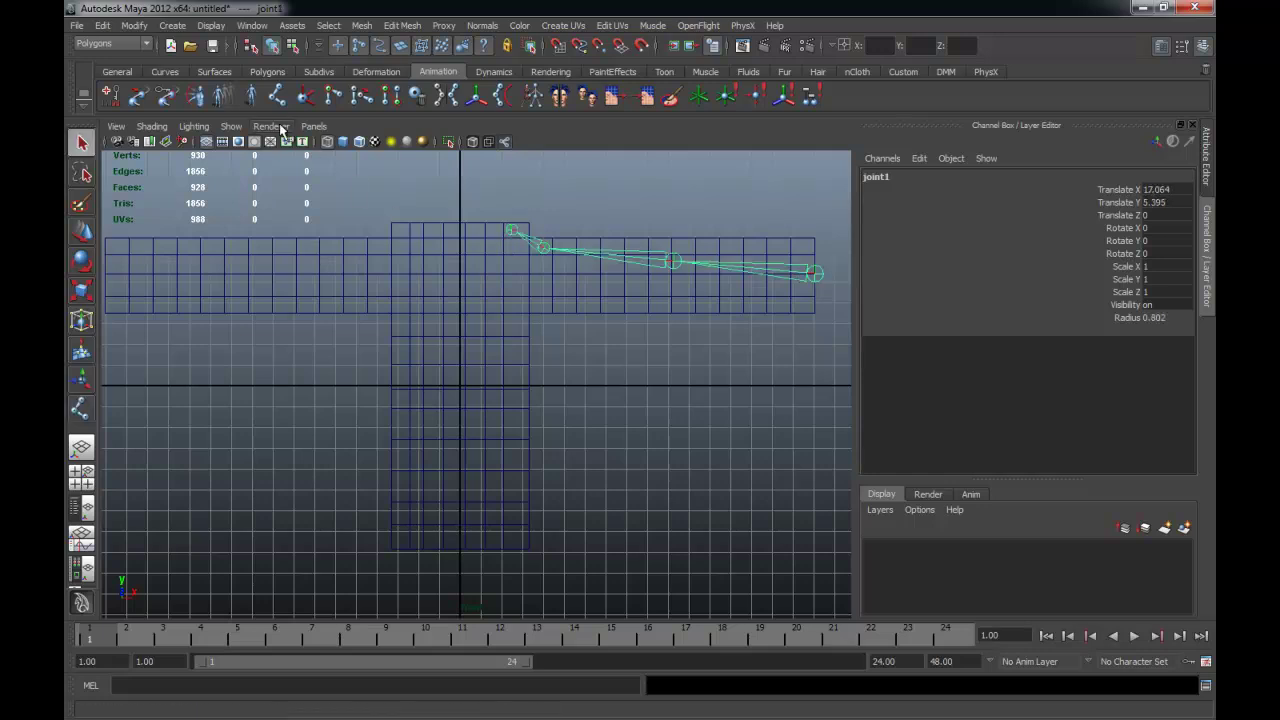
- Draw a five-joint spine chain down the stem, from top centre to bottom
{"action": "left_click_drag", "start_coordinate": [451, 258], "coordinate": [460, 249]}
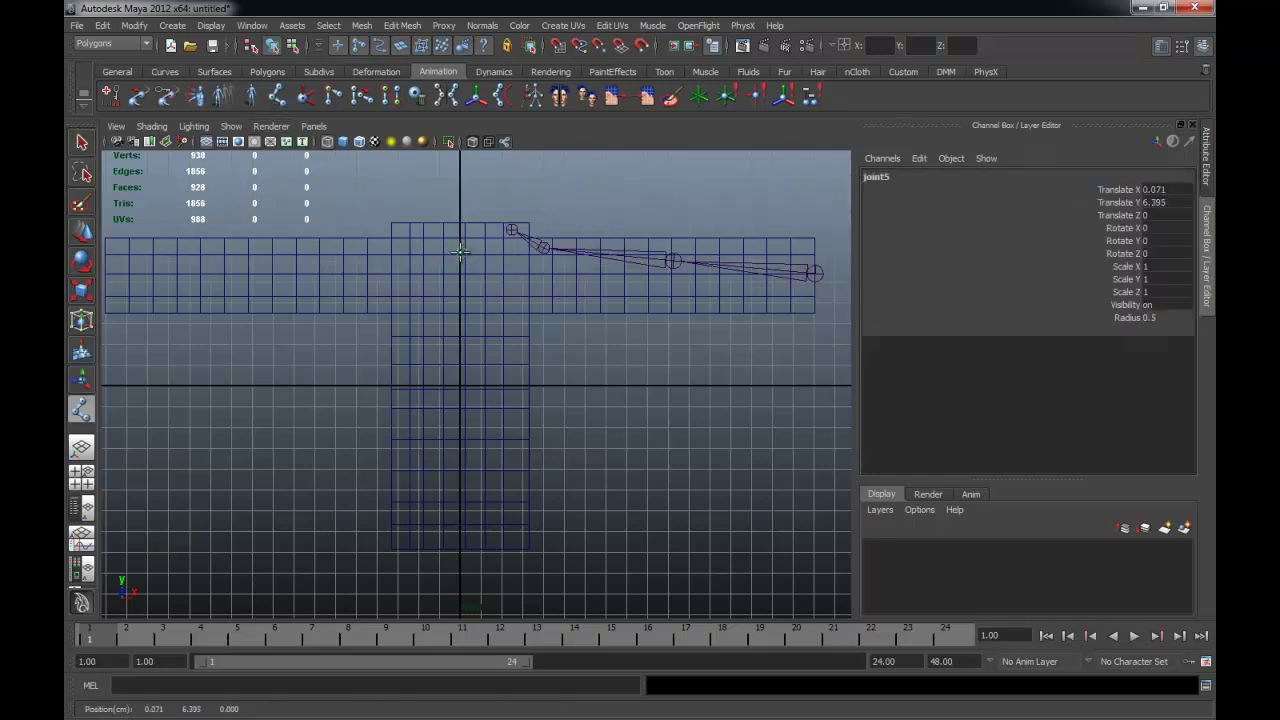
{"action": "left_click_drag", "start_coordinate": [460, 305], "coordinate": [460, 319]}
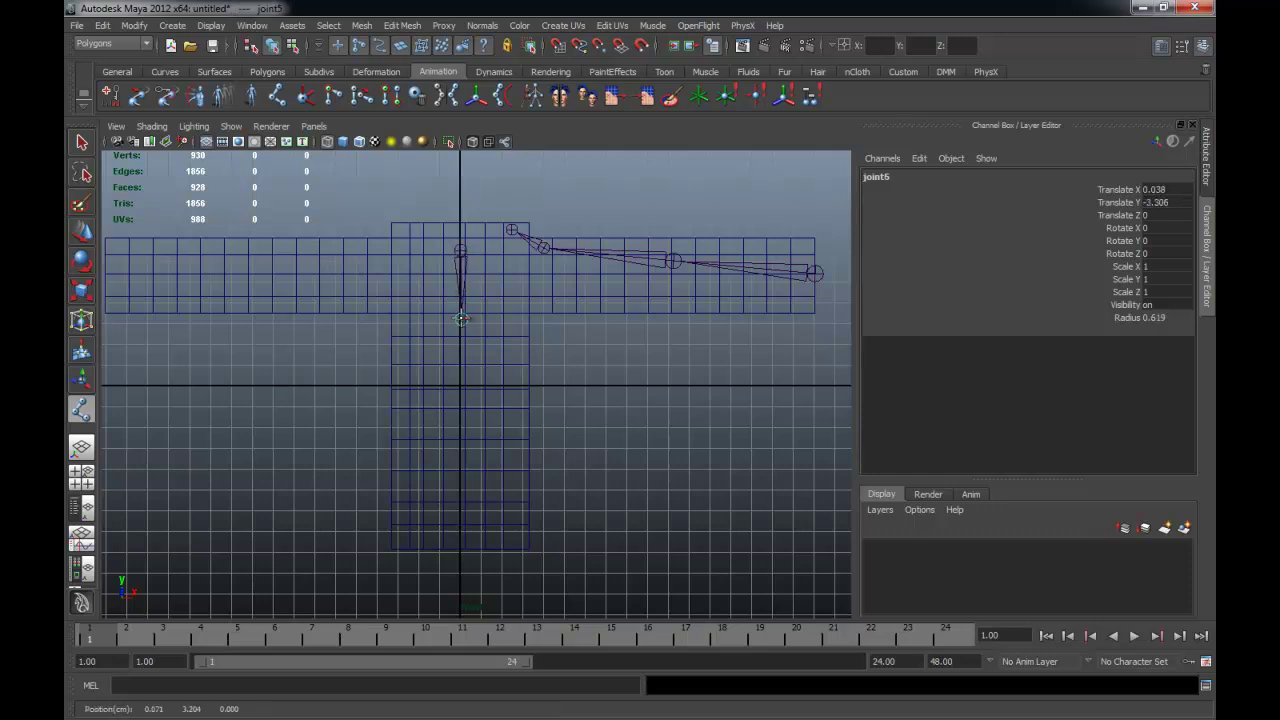
{"action": "left_click_drag", "start_coordinate": [455, 385], "coordinate": [460, 395]}
{"action": "left_click_drag", "start_coordinate": [462, 446], "coordinate": [462, 471]}
{"action": "left_click_drag", "start_coordinate": [462, 532], "coordinate": [459, 539]}
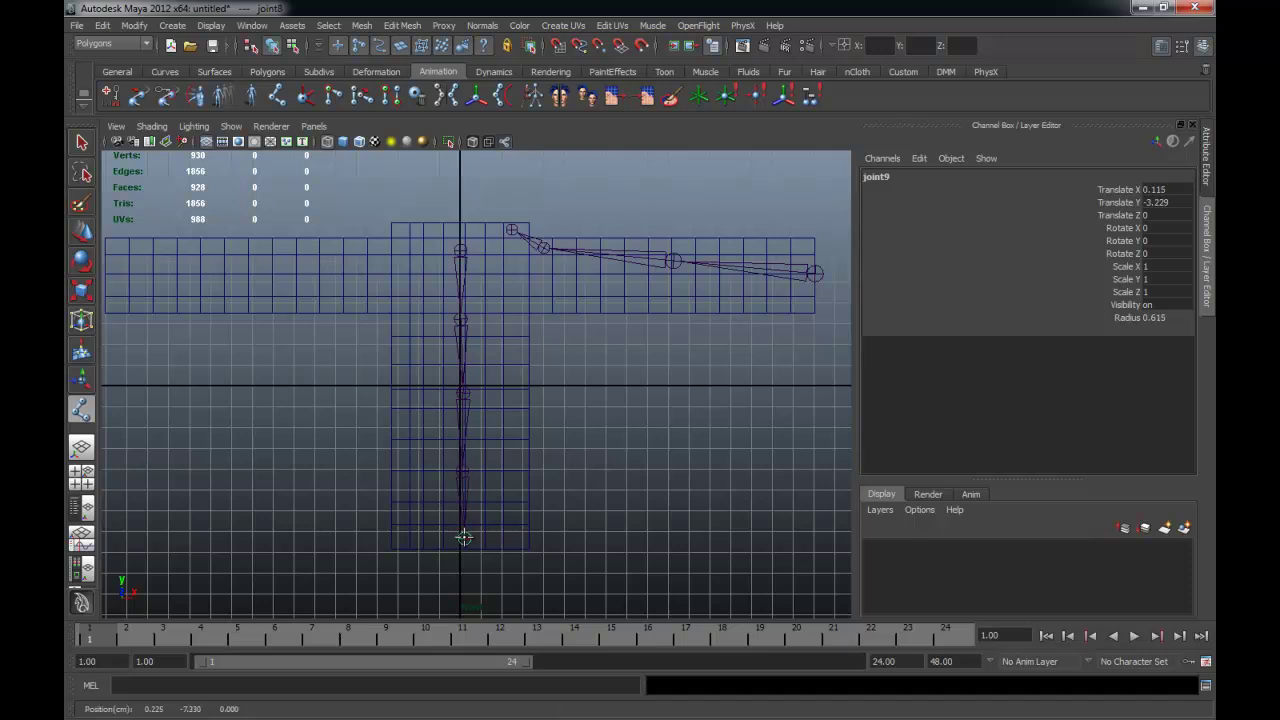
{"action": "key", "text": "Return"}
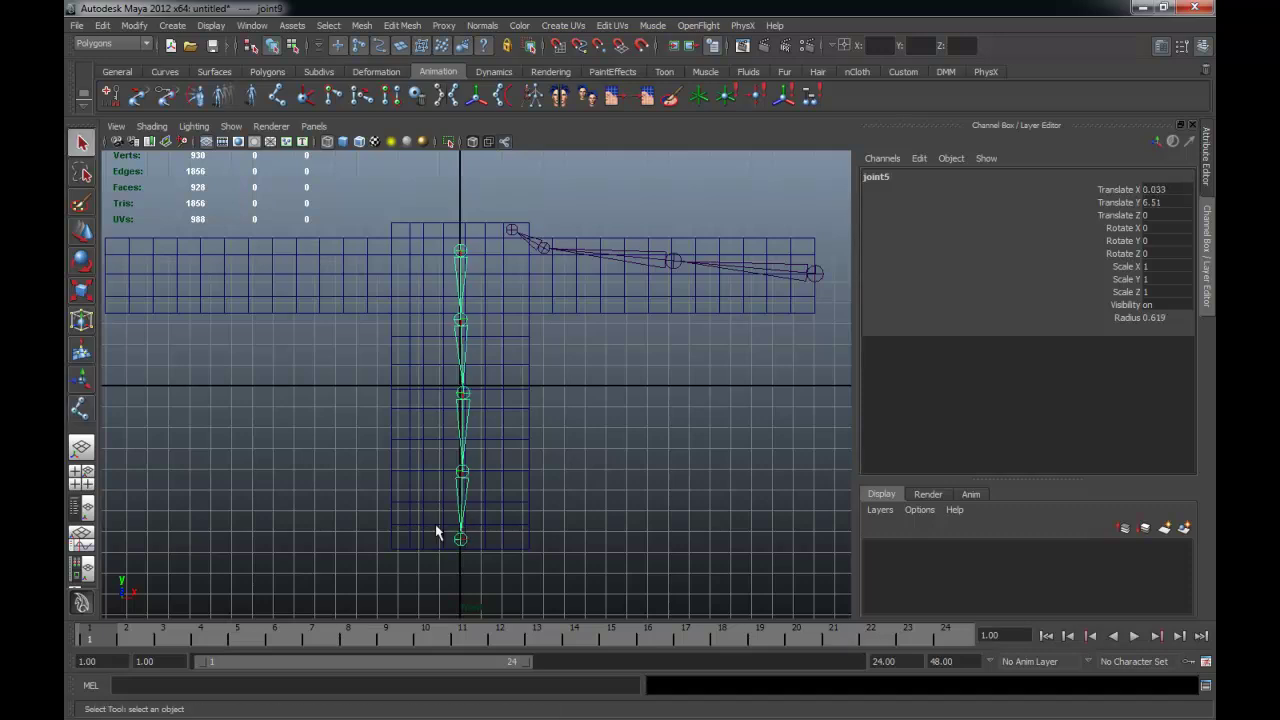
- Reroot the spine chain so the bottom joint, joint9, becomes its root
{"action": "left_click", "coordinate": [590, 450]}
{"action": "left_click", "coordinate": [460, 248]}
{"action": "left_click", "coordinate": [604, 385]}
{"action": "left_click", "coordinate": [464, 250]}
{"action": "left_click", "coordinate": [480, 491]}
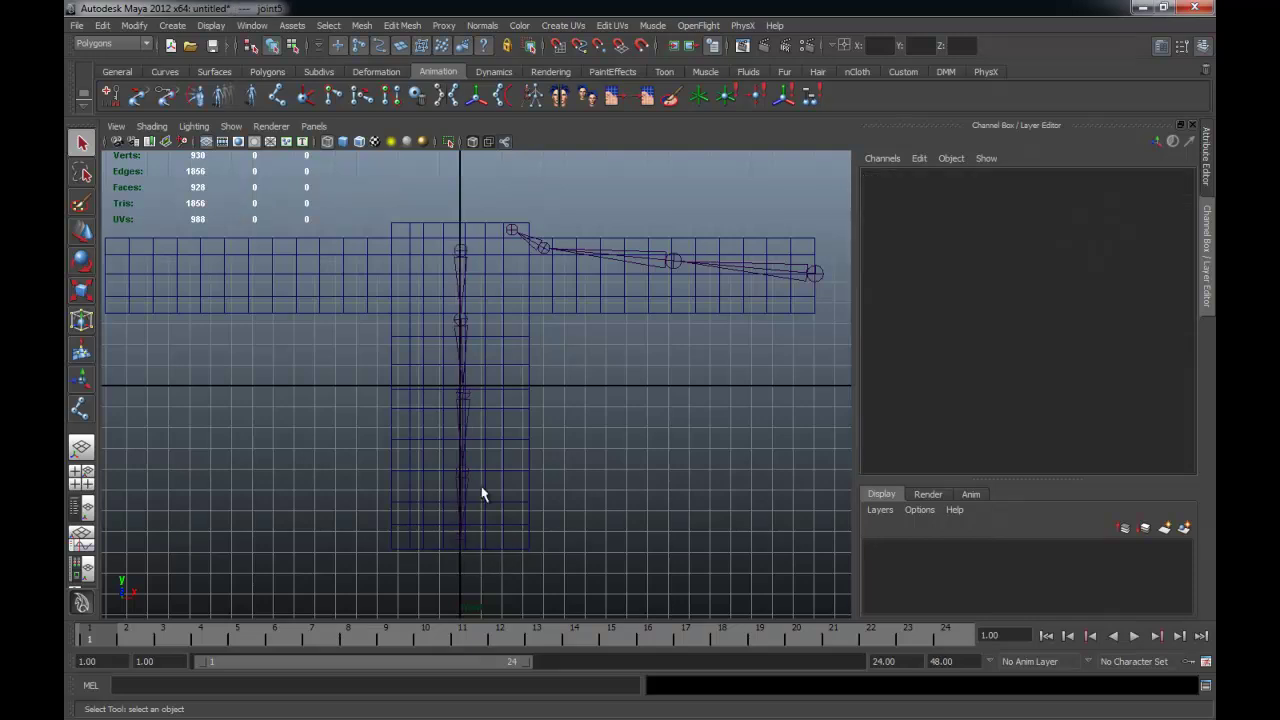
{"action": "left_click", "coordinate": [462, 252]}
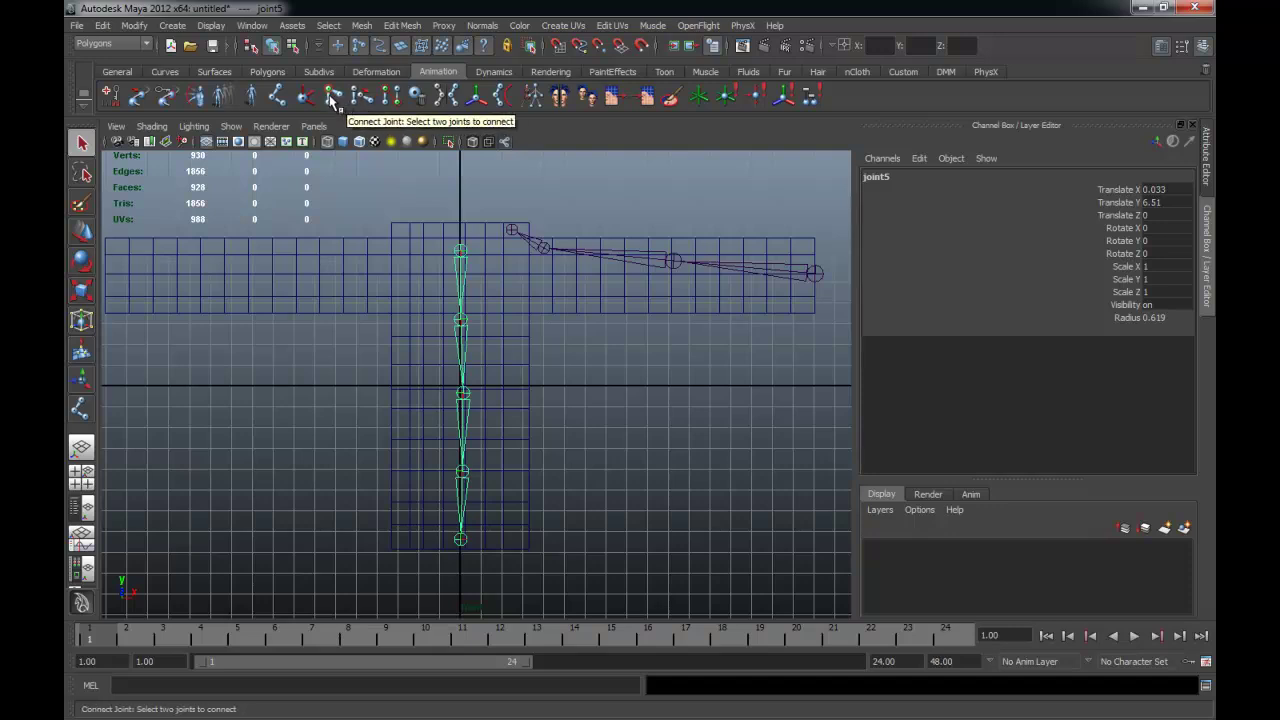
{"action": "left_click", "coordinate": [560, 418]}
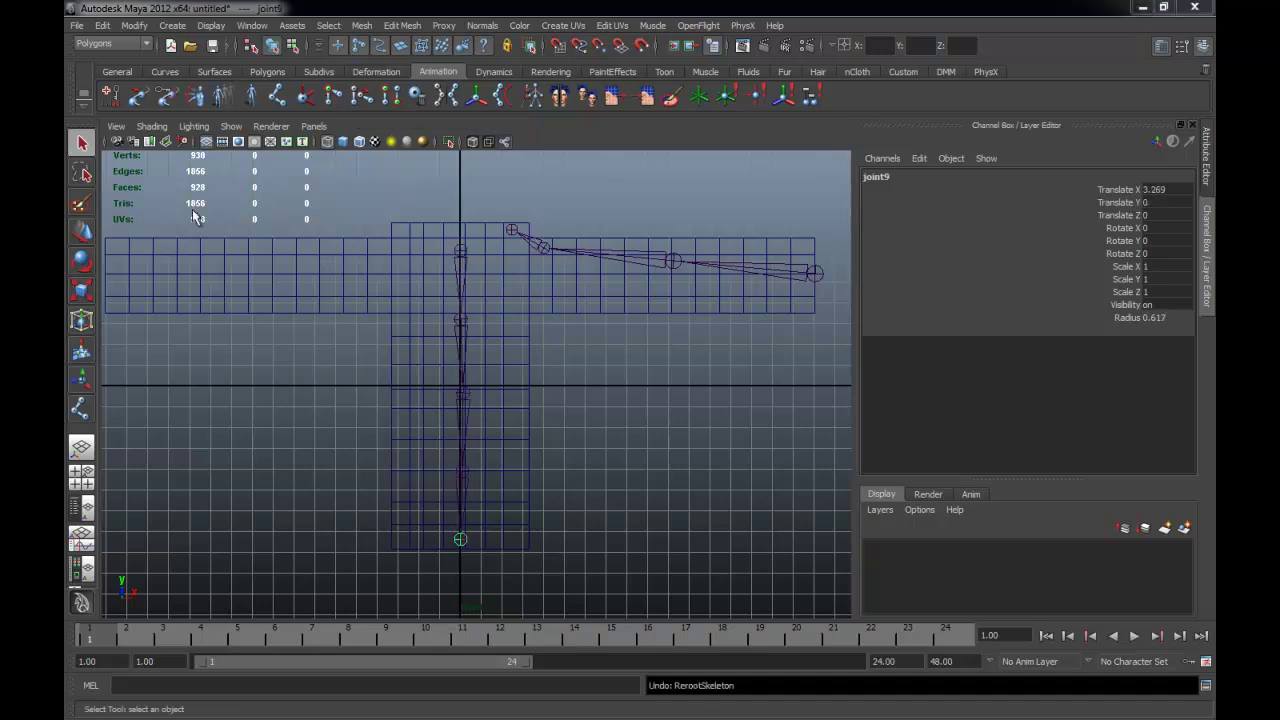
{"action": "left_click", "coordinate": [462, 540]}
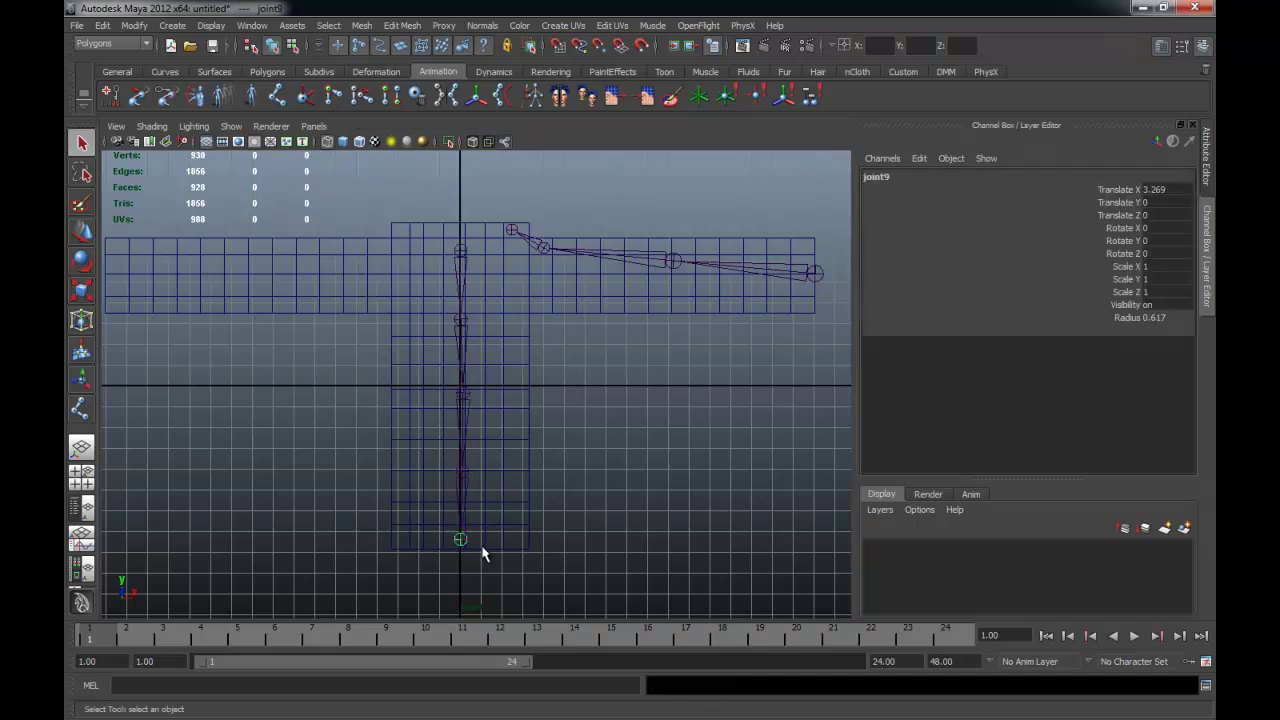
{"action": "left_click", "coordinate": [396, 104]}
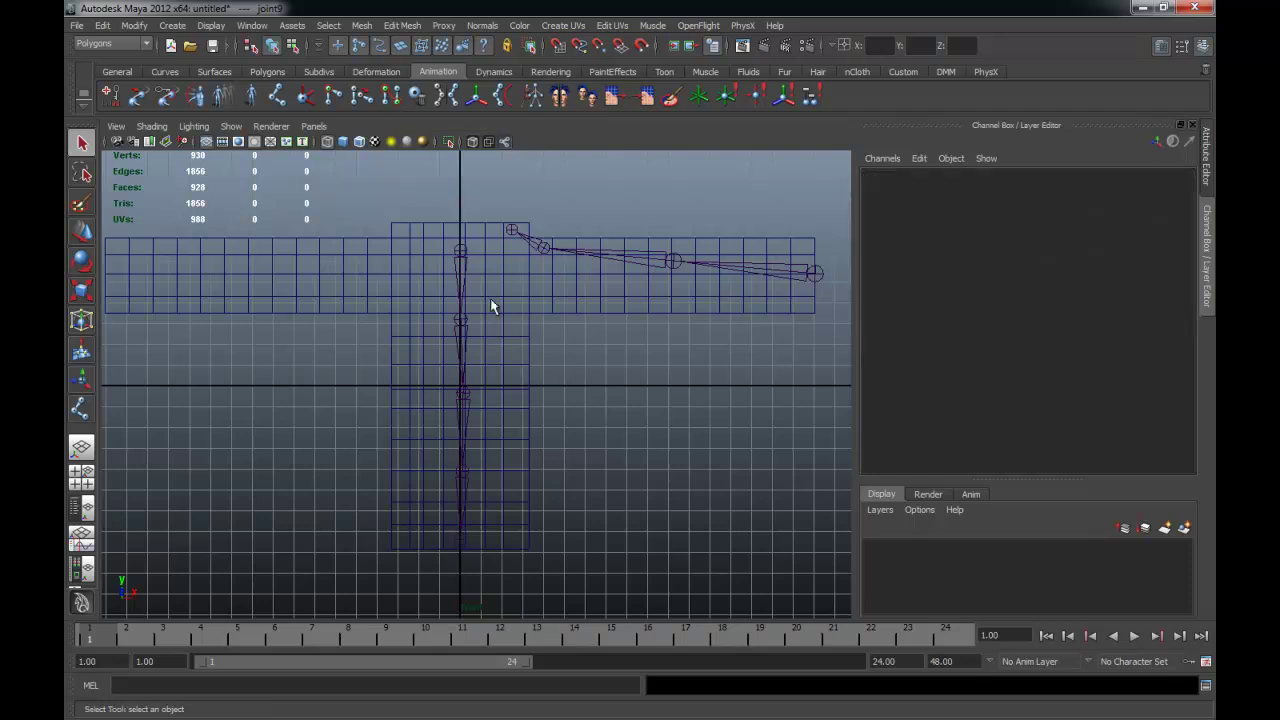
- Check the spine chain's selection, then select joint4 at the arm's root
{"action": "left_click", "coordinate": [460, 250]}
{"action": "left_click", "coordinate": [631, 426]}
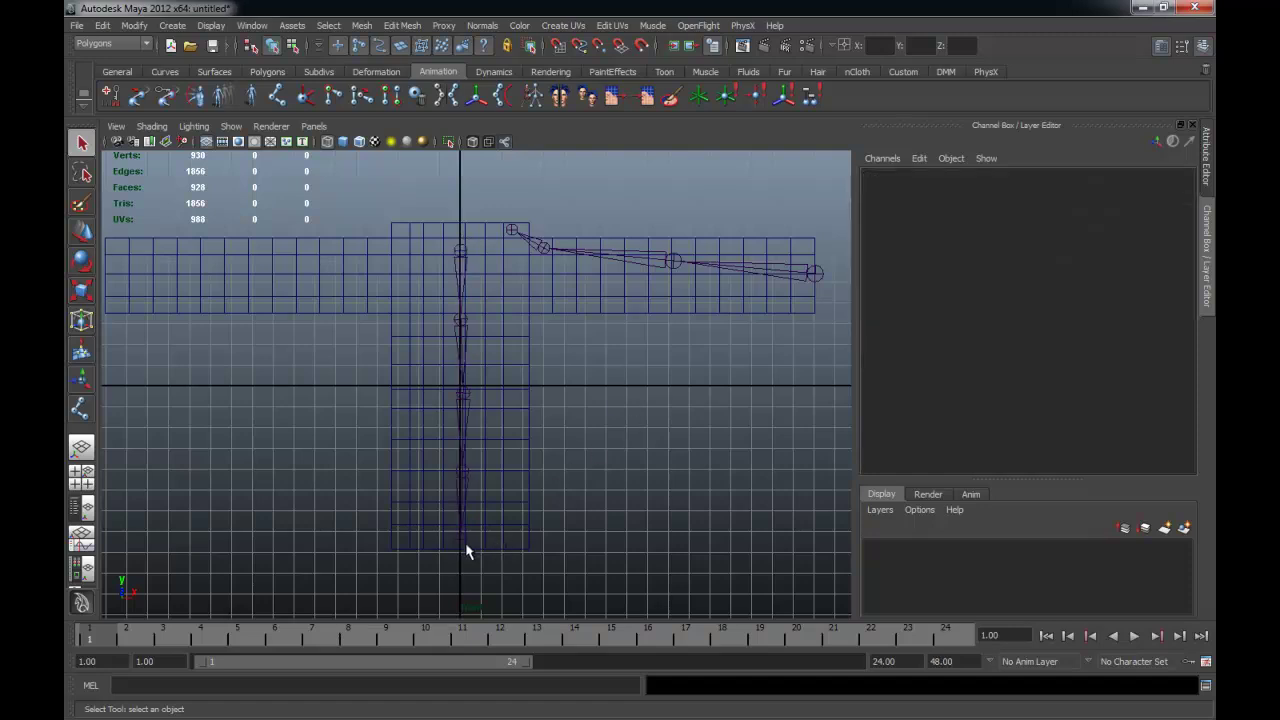
{"action": "left_click", "coordinate": [460, 541]}
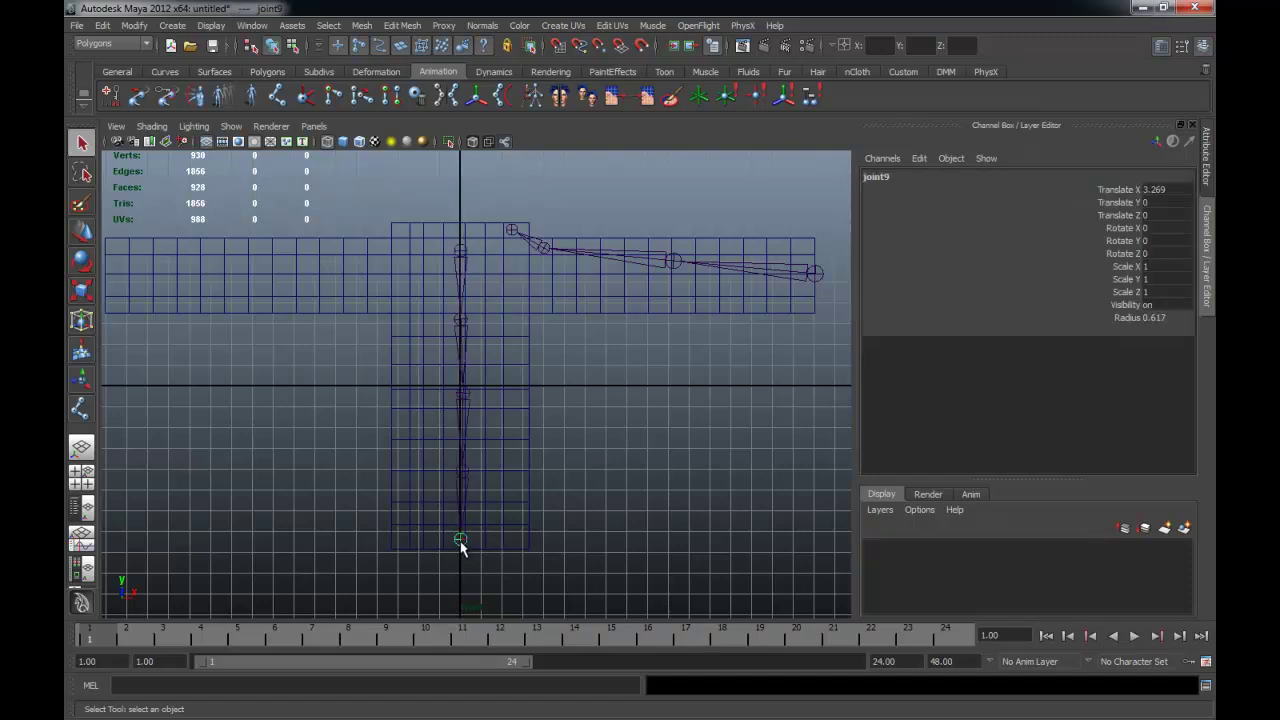
{"action": "left_click", "coordinate": [395, 95]}
{"action": "left_click", "coordinate": [534, 363]}
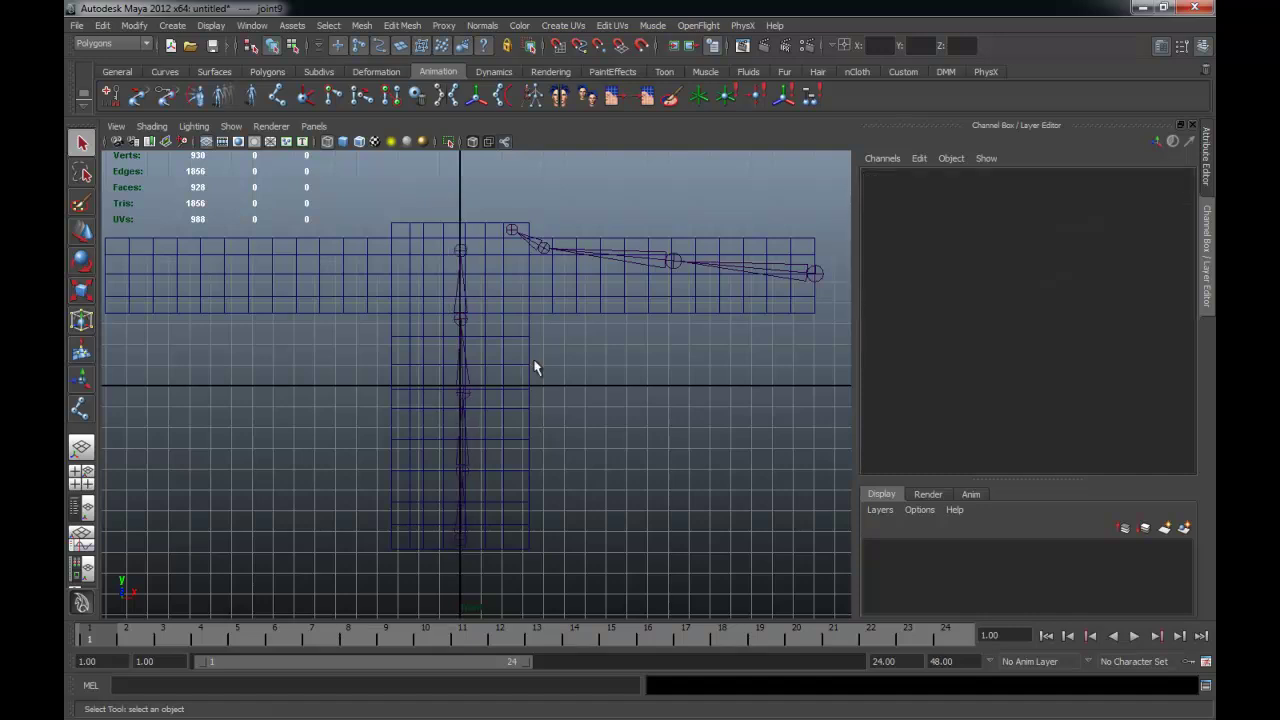
{"action": "left_click", "coordinate": [459, 248]}
{"action": "left_click", "coordinate": [460, 540]}
{"action": "left_click", "coordinate": [523, 300]}
{"action": "left_click", "coordinate": [512, 232]}
{"action": "middle_click_drag", "start_coordinate": [535, 257], "coordinate": [534, 251], "text": "alt"}
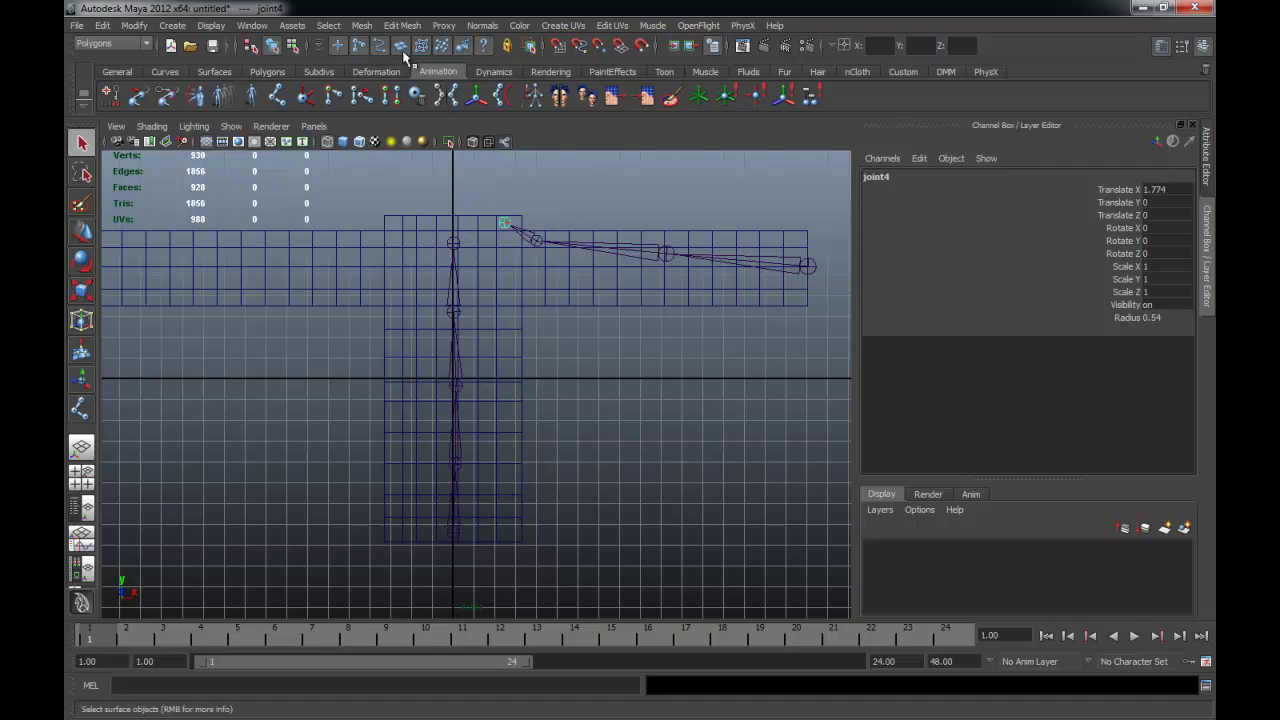
- Switch to the Animation menu set and bring up the Mirror Joint options
{"action": "left_click", "coordinate": [145, 44]}
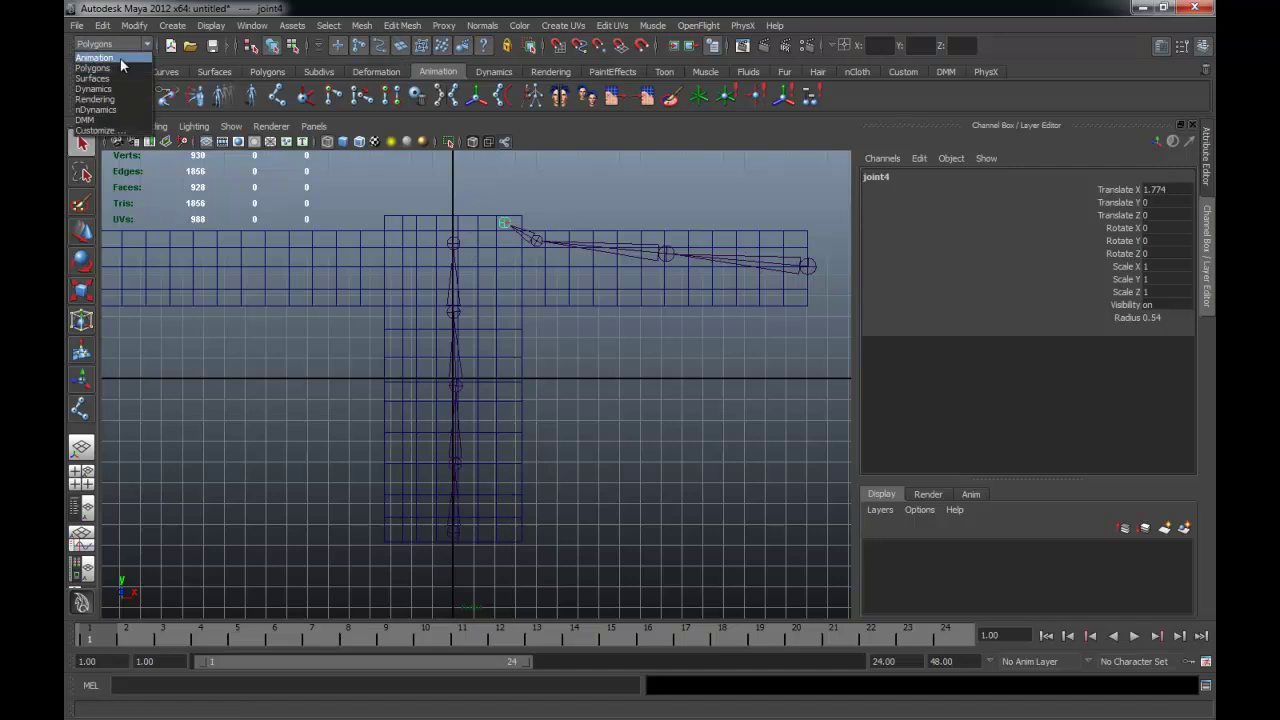
{"action": "left_click", "coordinate": [118, 60]}
{"action": "left_click", "coordinate": [407, 30]}
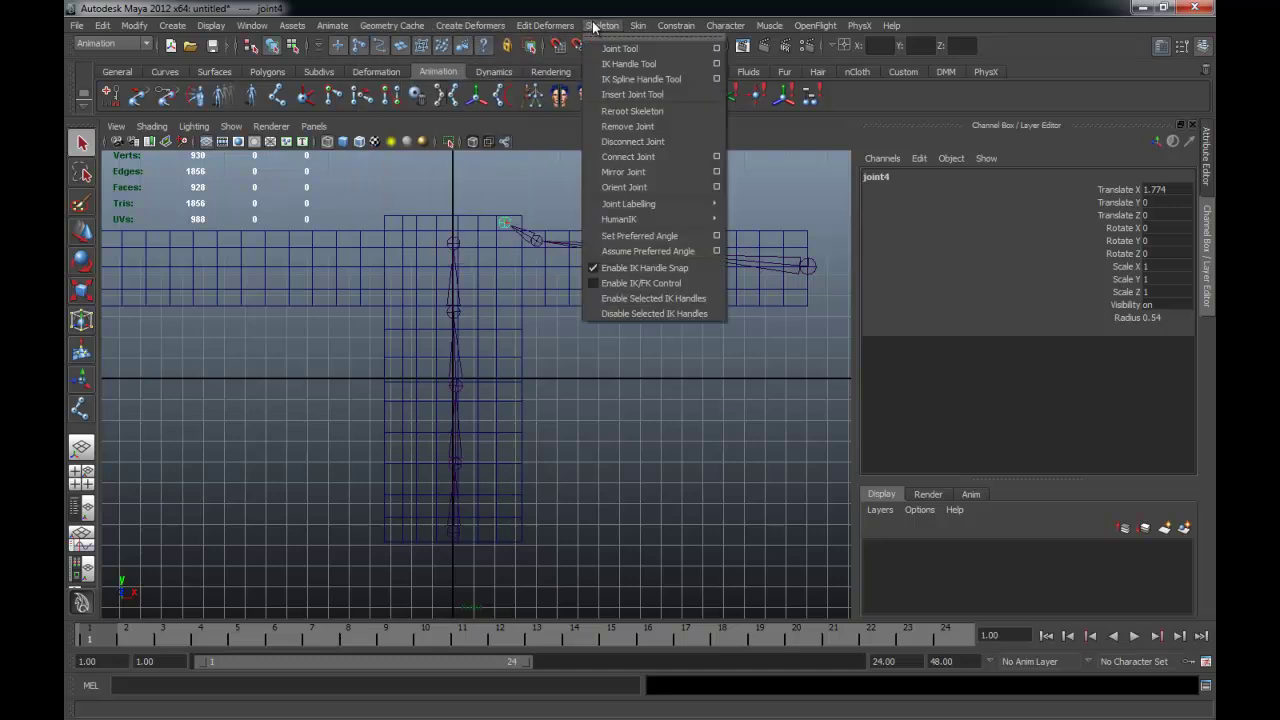
{"action": "left_click", "coordinate": [716, 169]}
{"action": "left_click_drag", "start_coordinate": [803, 45], "coordinate": [769, 80]}
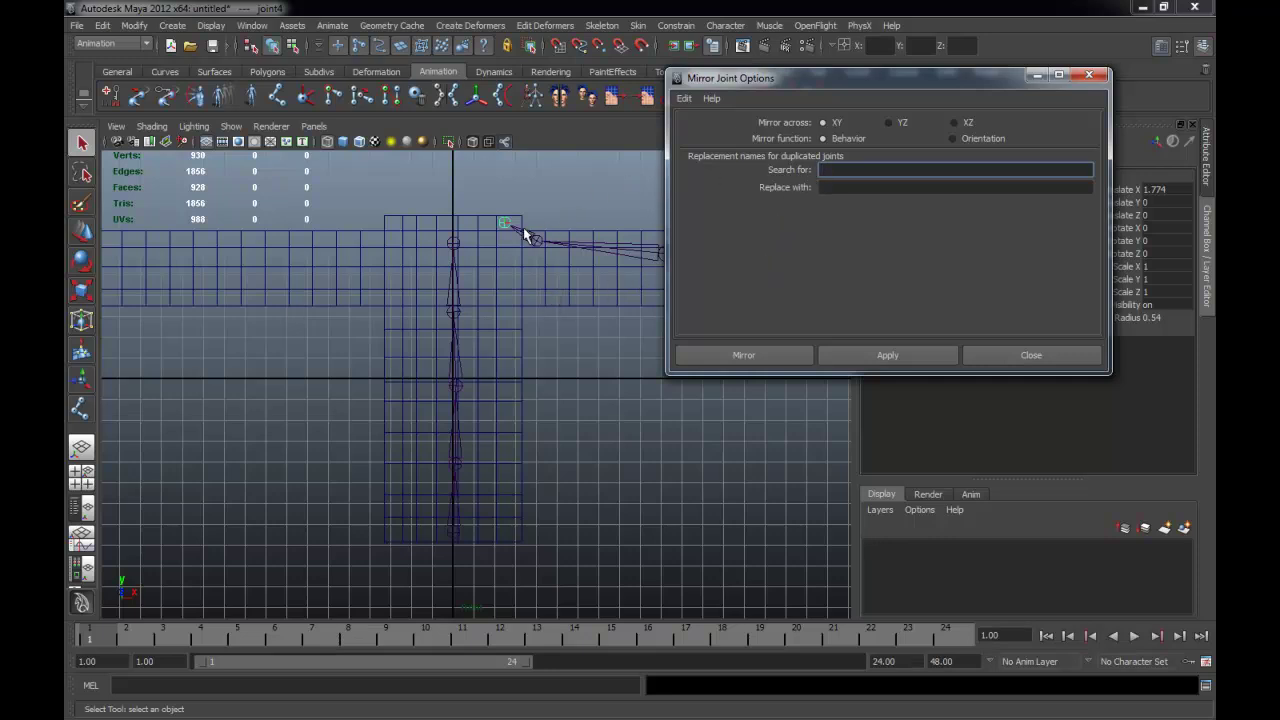
{"action": "middle_click_drag", "start_coordinate": [524, 233], "coordinate": [386, 243], "text": "alt"}
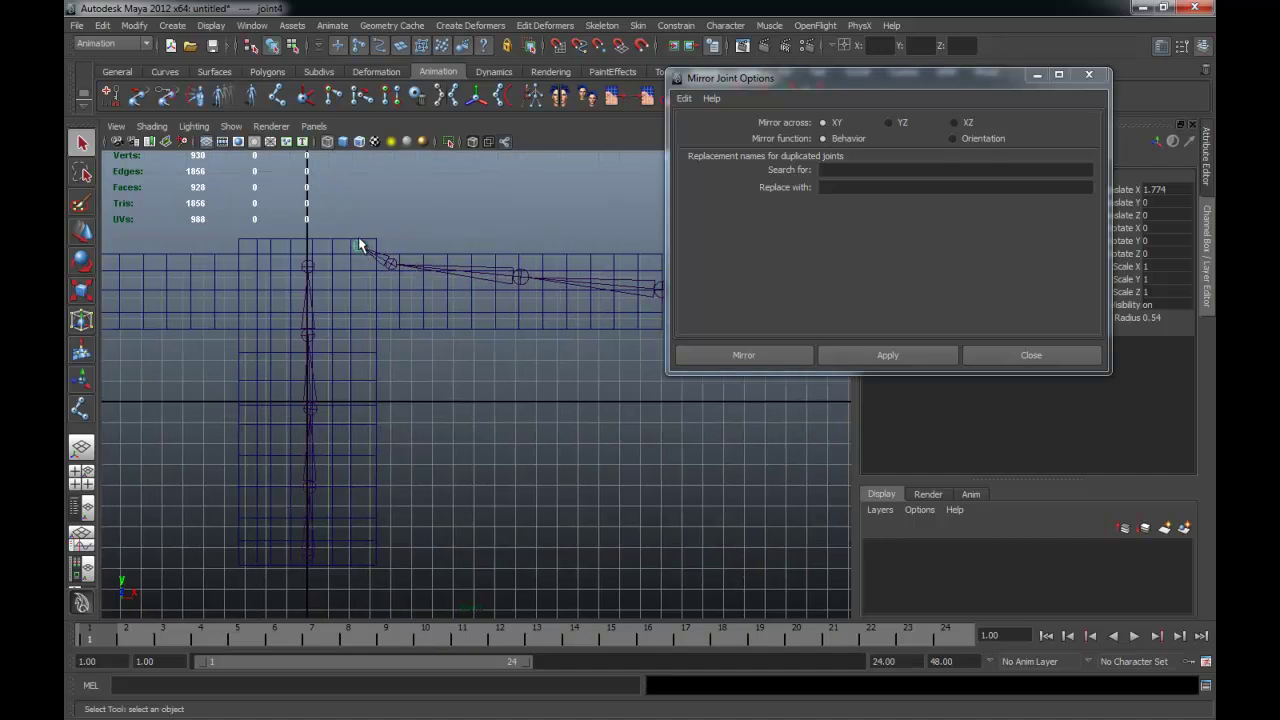
{"action": "middle_click_drag", "start_coordinate": [434, 310], "coordinate": [426, 290], "text": "alt"}
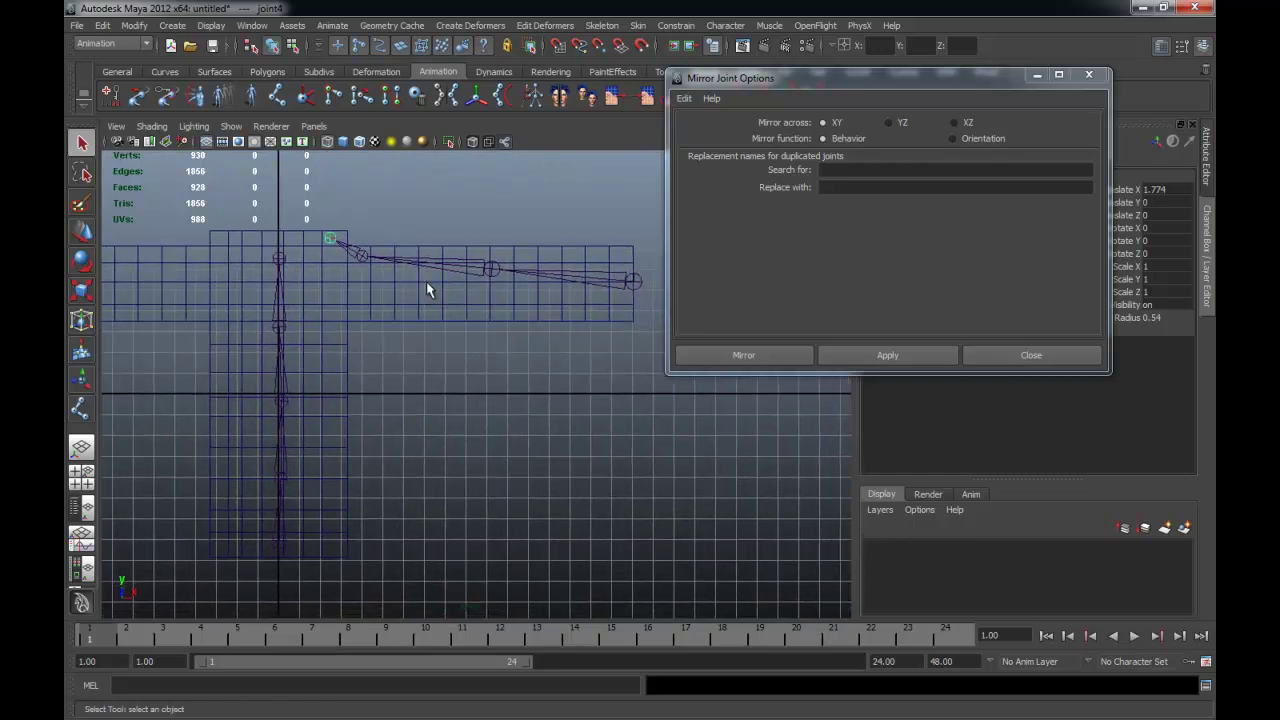
- Keep mirroring across XY and mirror the arm chain, creating joint10
{"action": "left_click", "coordinate": [876, 170]}
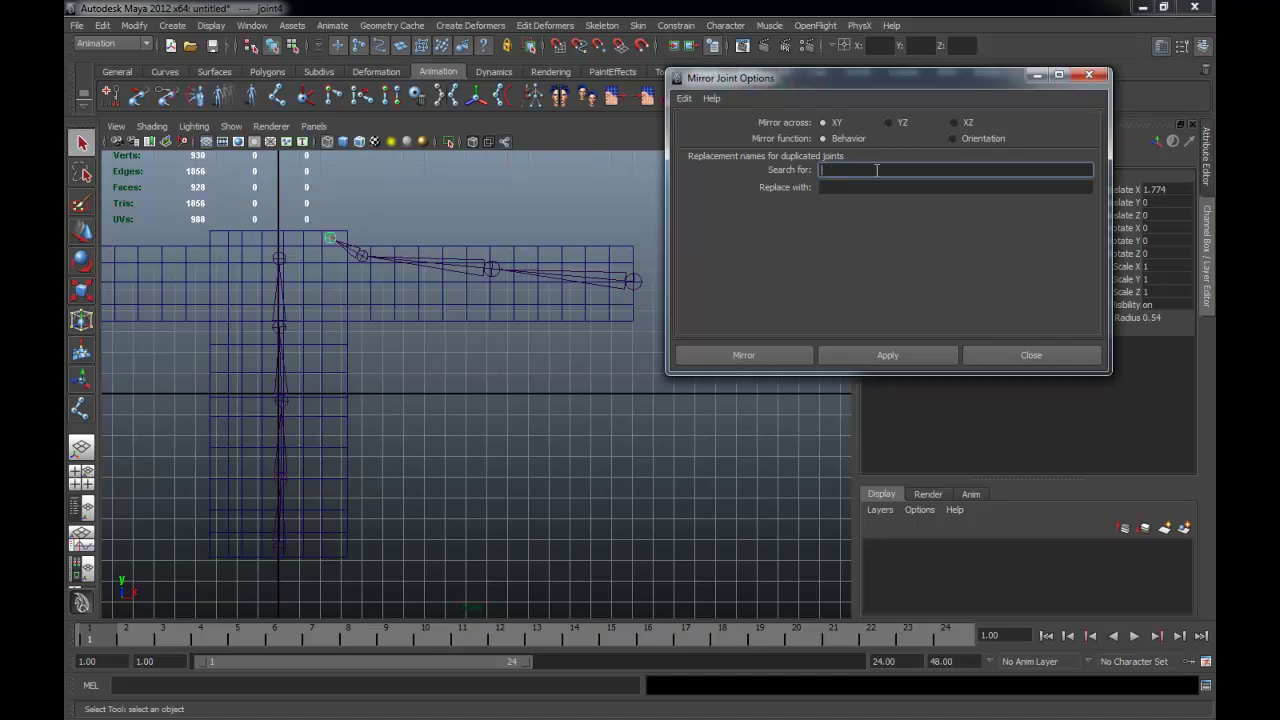
{"action": "middle_click_drag", "start_coordinate": [565, 305], "coordinate": [608, 314], "text": "alt"}
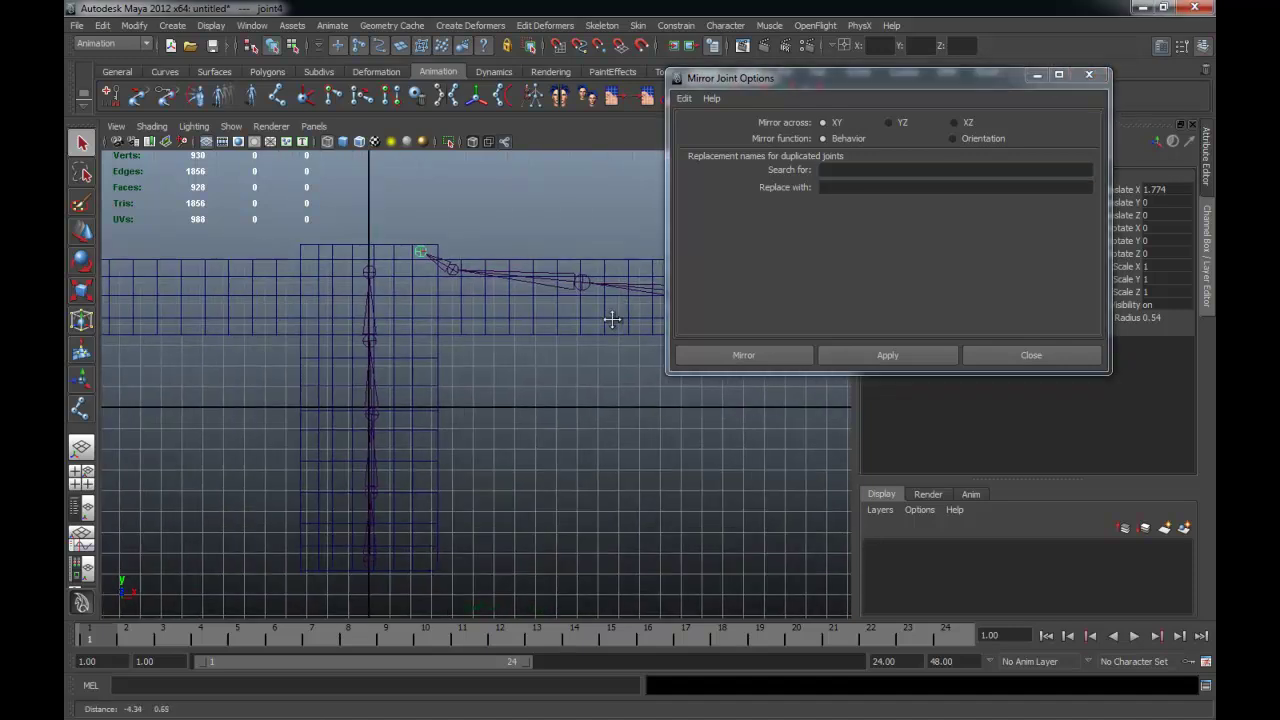
{"action": "middle_click_drag", "start_coordinate": [291, 297], "coordinate": [332, 303], "text": "alt"}
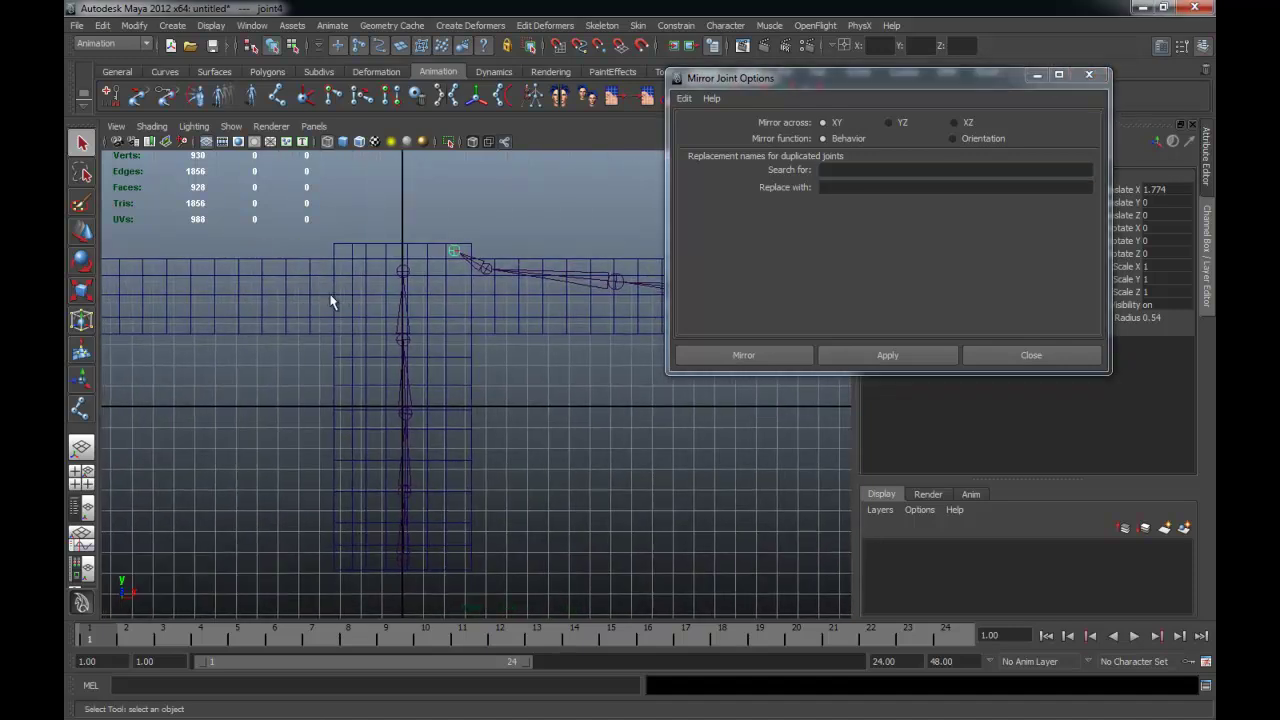
{"action": "left_click", "coordinate": [830, 168]}
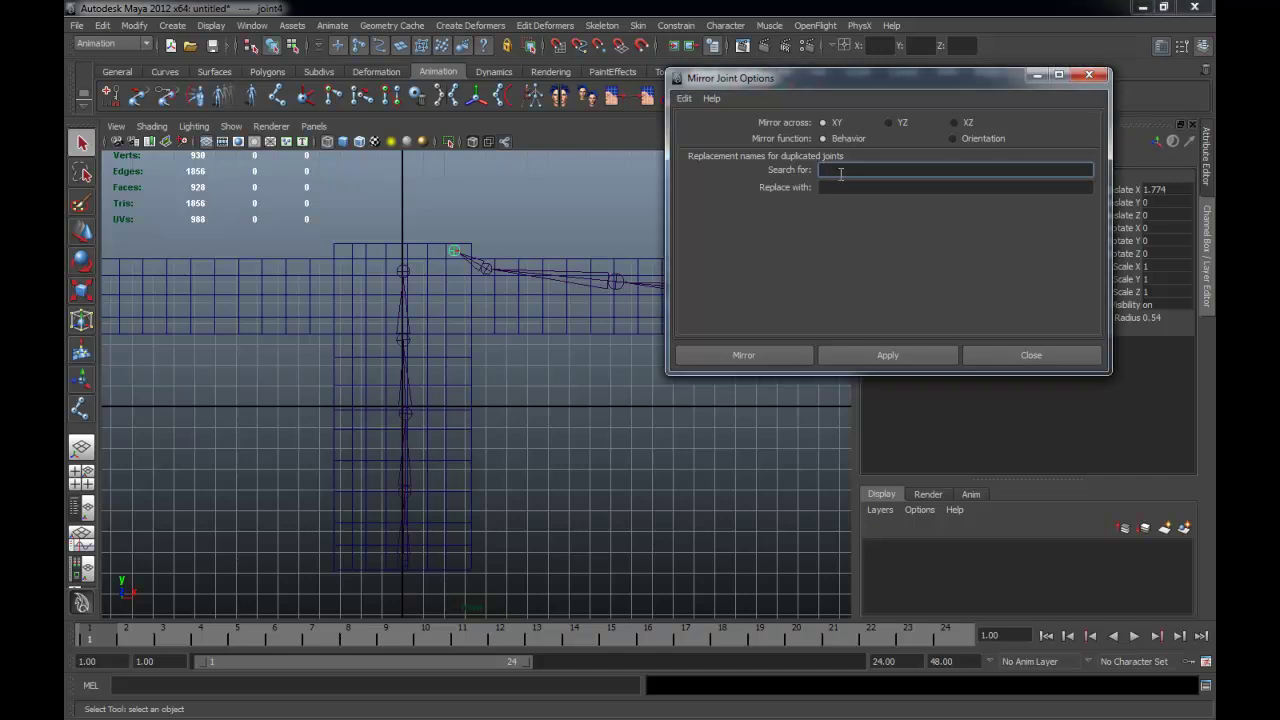
{"action": "left_click", "coordinate": [845, 188]}
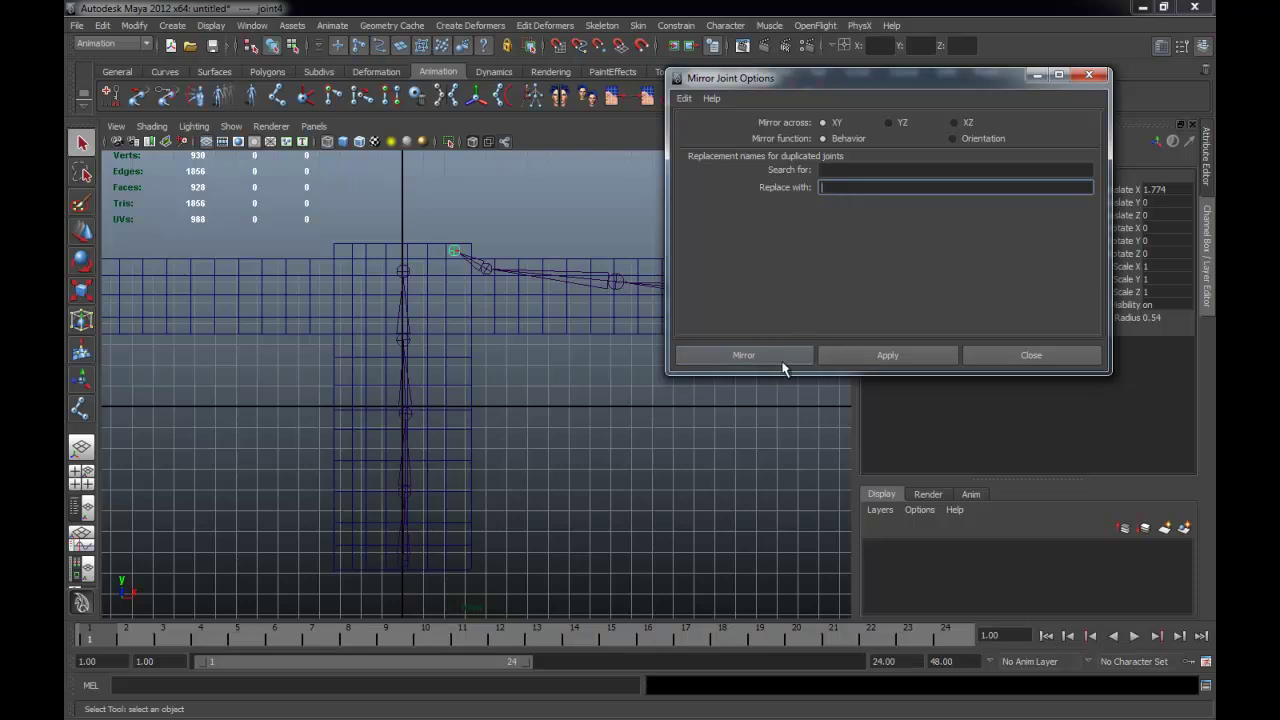
{"action": "left_click", "coordinate": [766, 357]}
- Undo the XY mirror and reselect joint4 at the arm's root
{"action": "key", "text": "ctrl+z"}
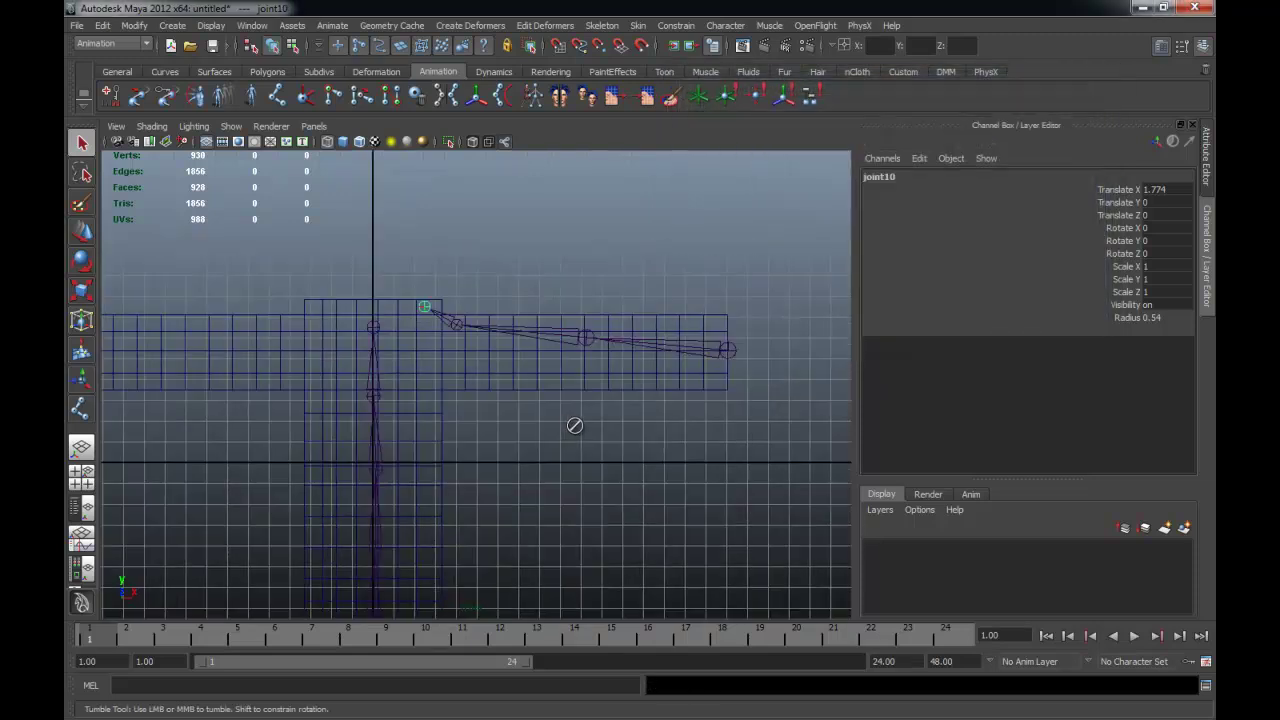
{"action": "key", "text": "ctrl+z"}
{"action": "key", "text": "ctrl+z"}
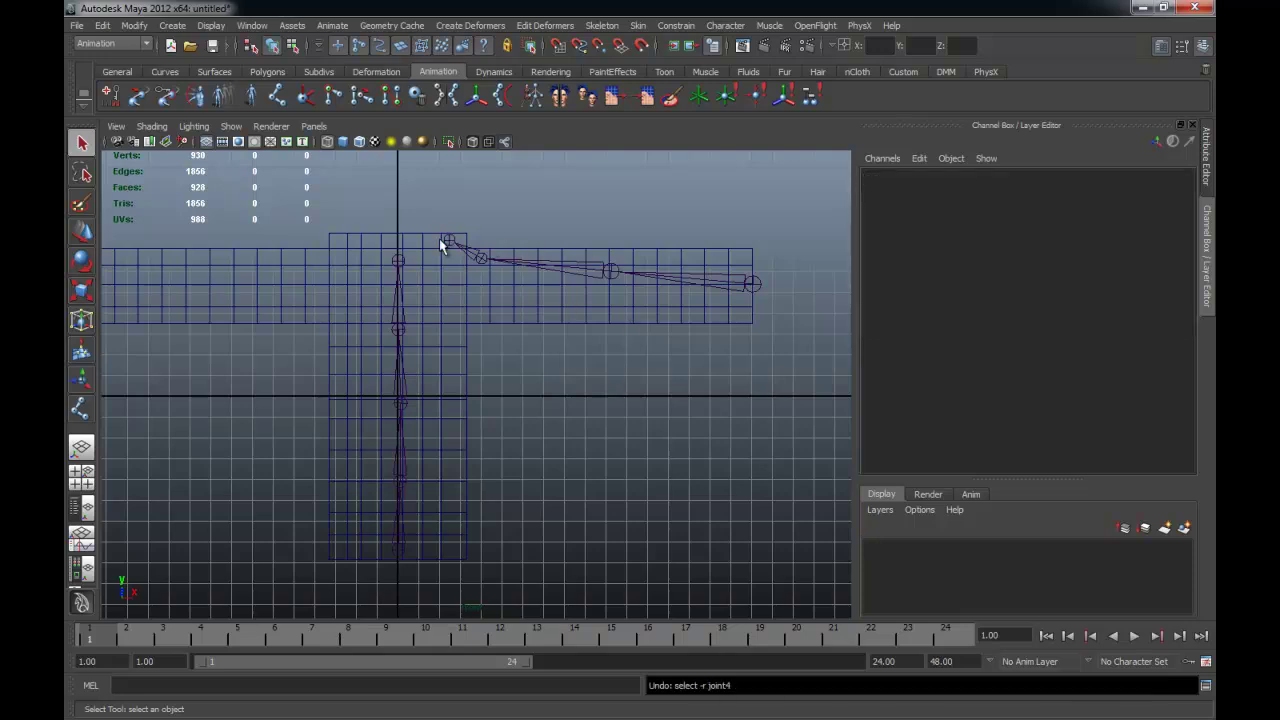
{"action": "left_click", "coordinate": [448, 241]}
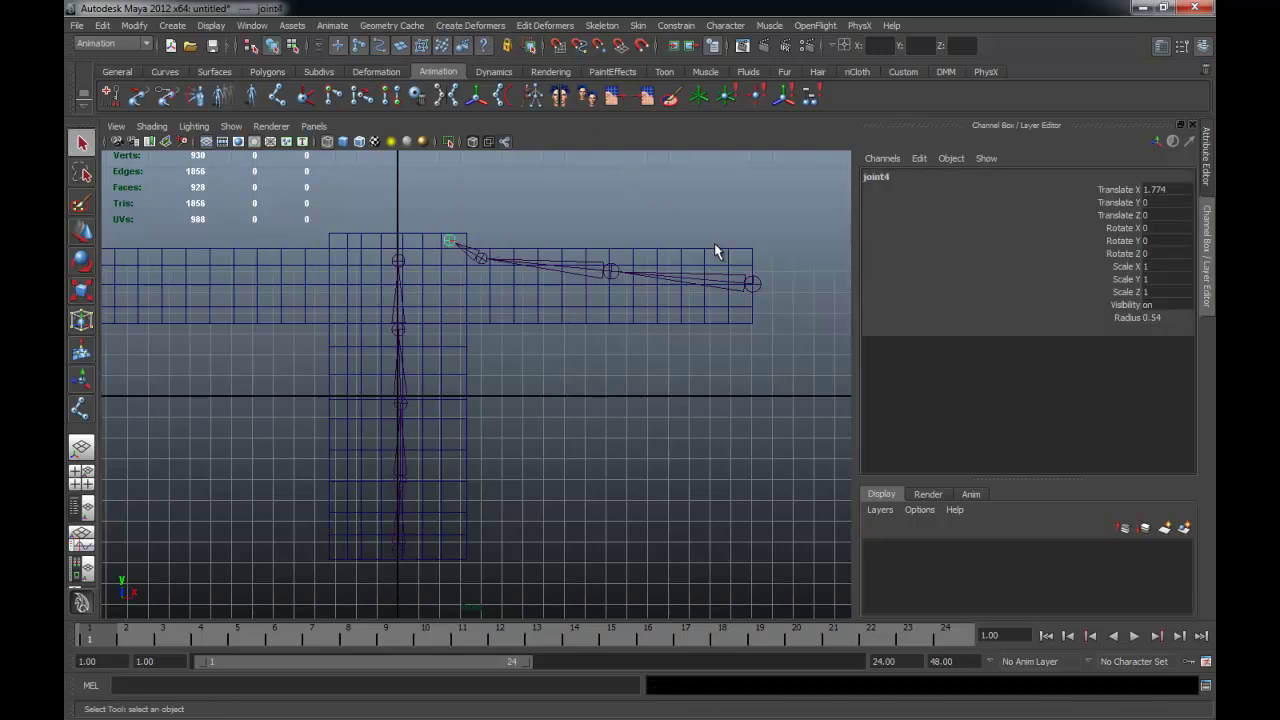
{"action": "left_click", "coordinate": [752, 285]}
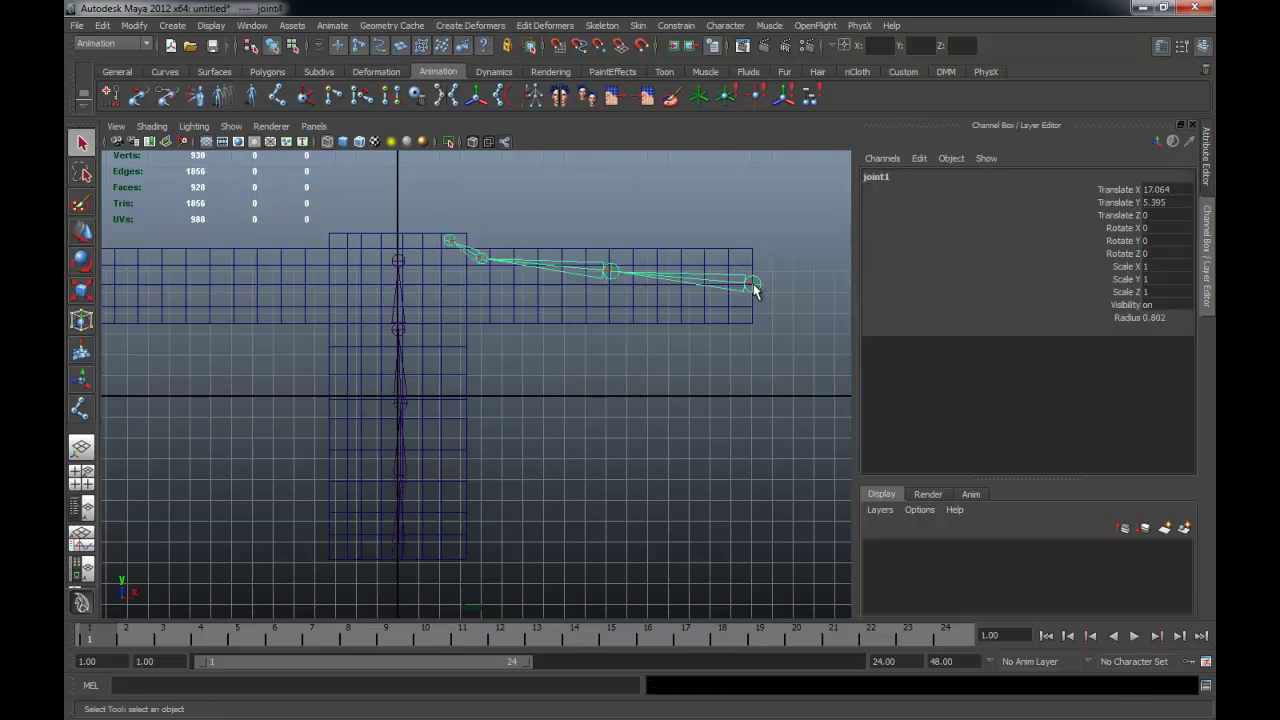
{"action": "left_click", "coordinate": [547, 234]}
{"action": "left_click", "coordinate": [449, 241]}
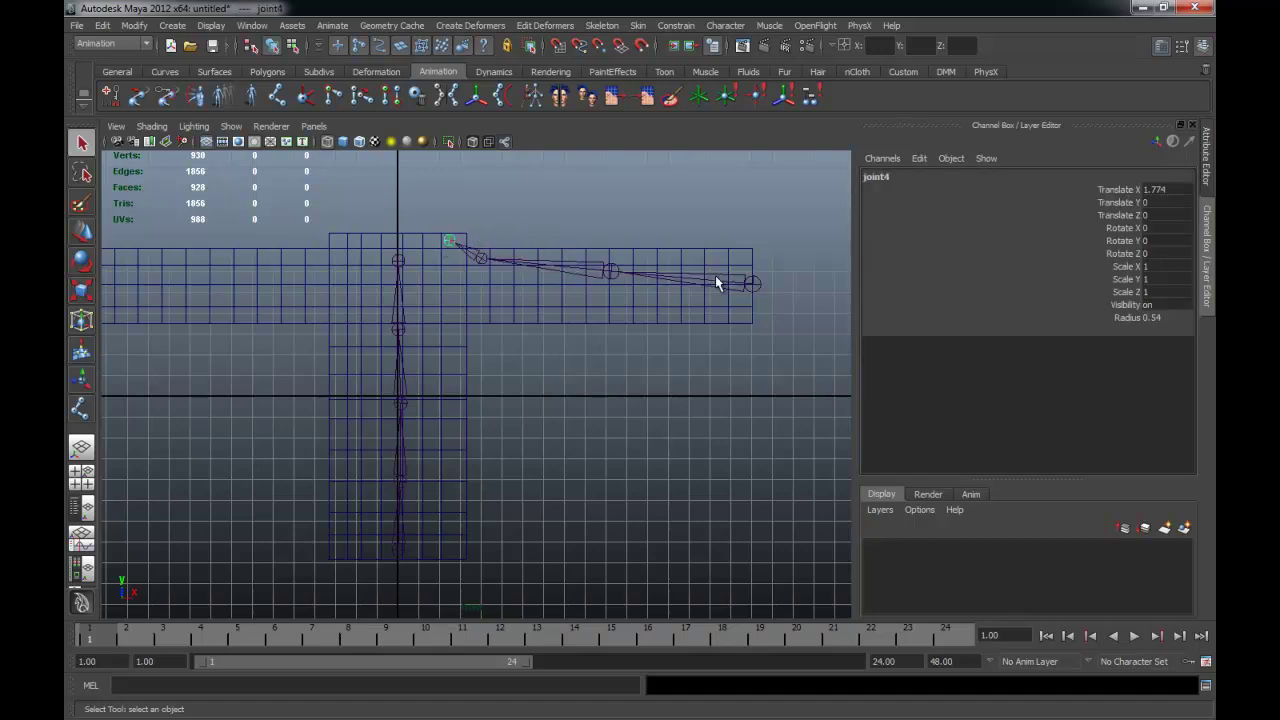
- In a maximized perspective view, make joint4 the arm chain's root at Translate 2.493, 7.51
{"action": "key", "text": "space"}
{"action": "key", "text": "space"}
{"action": "key", "text": "w"}
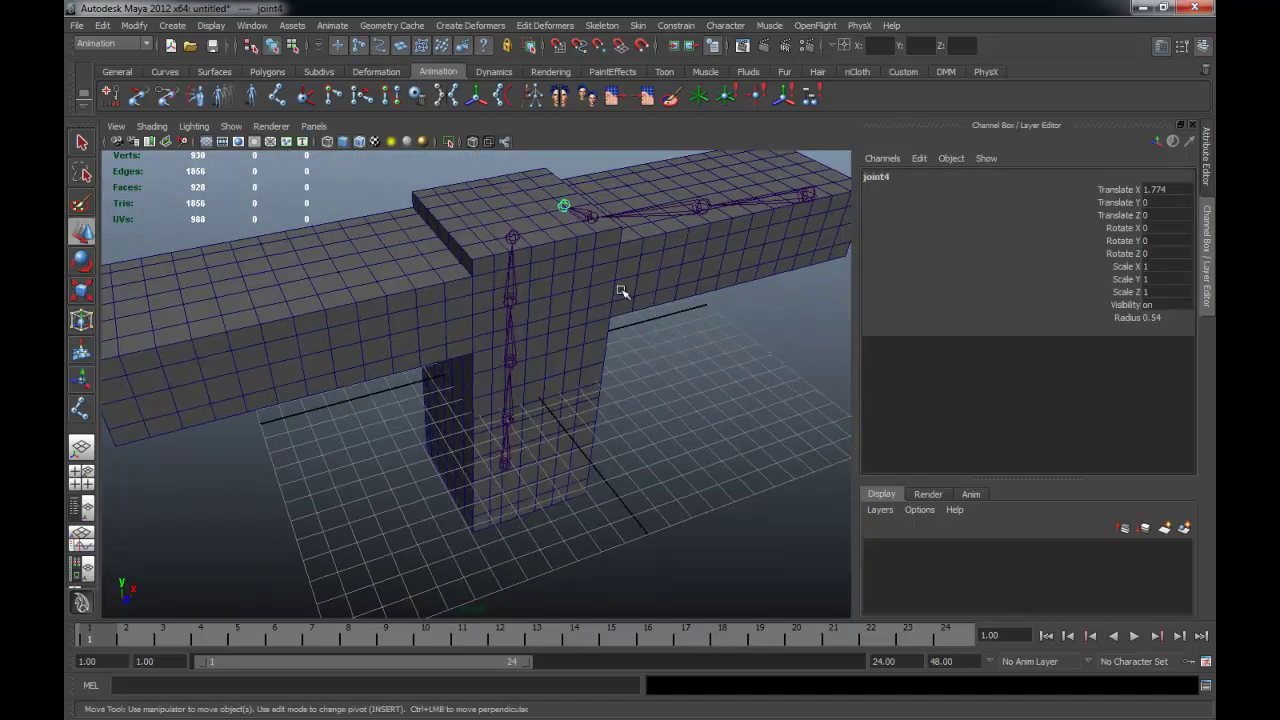
{"action": "left_click_drag", "start_coordinate": [663, 306], "coordinate": [674, 323], "text": "alt"}
{"action": "right_click_drag", "start_coordinate": [674, 323], "coordinate": [685, 314], "text": "alt"}
{"action": "mouse_move", "coordinate": [685, 314]}
{"action": "left_mouse_down", "text": "alt"}
{"action": "mouse_move", "coordinate": [623, 277]}
{"action": "mouse_move", "coordinate": [485, 246]}
{"action": "left_mouse_up", "text": "alt"}
{"action": "left_click", "coordinate": [483, 246]}
{"action": "left_click", "coordinate": [483, 246]}
{"action": "left_click", "coordinate": [404, 104]}
{"action": "left_click", "coordinate": [500, 237]}
{"action": "left_click", "coordinate": [481, 246]}
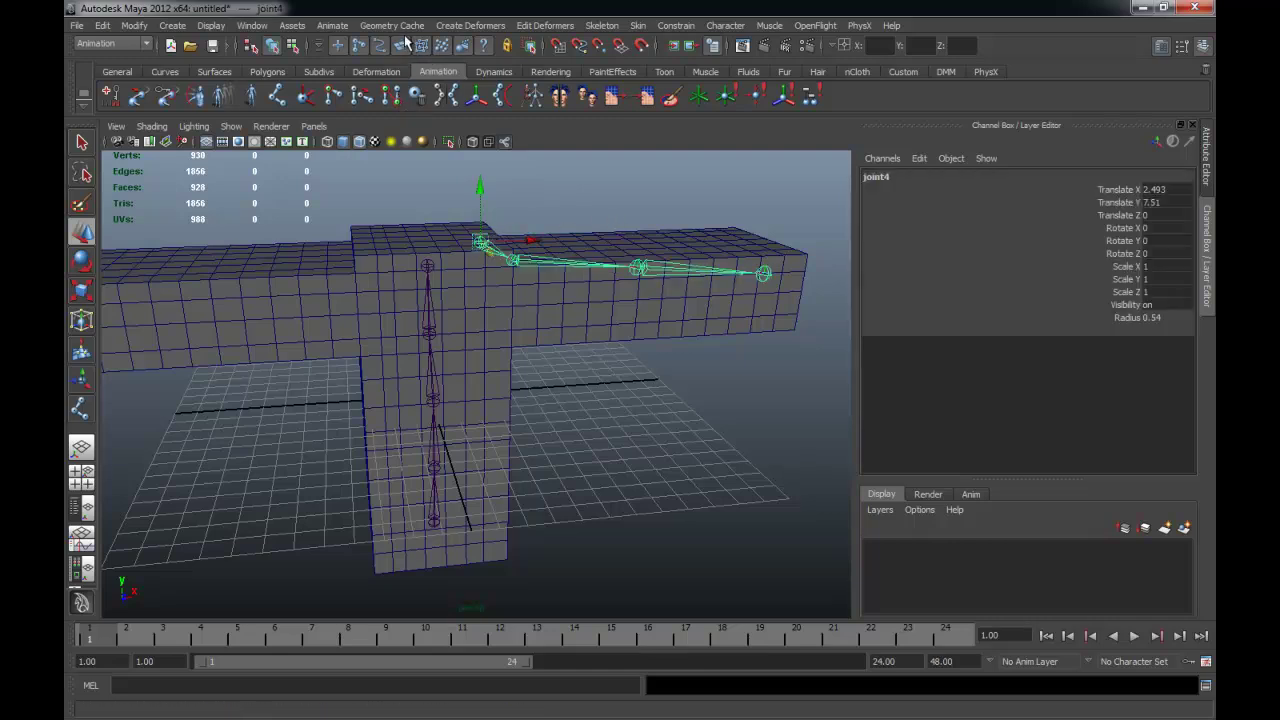
- Mirror the arm chain across YZ and orbit to inspect the mirrored copy
{"action": "left_click", "coordinate": [446, 27]}
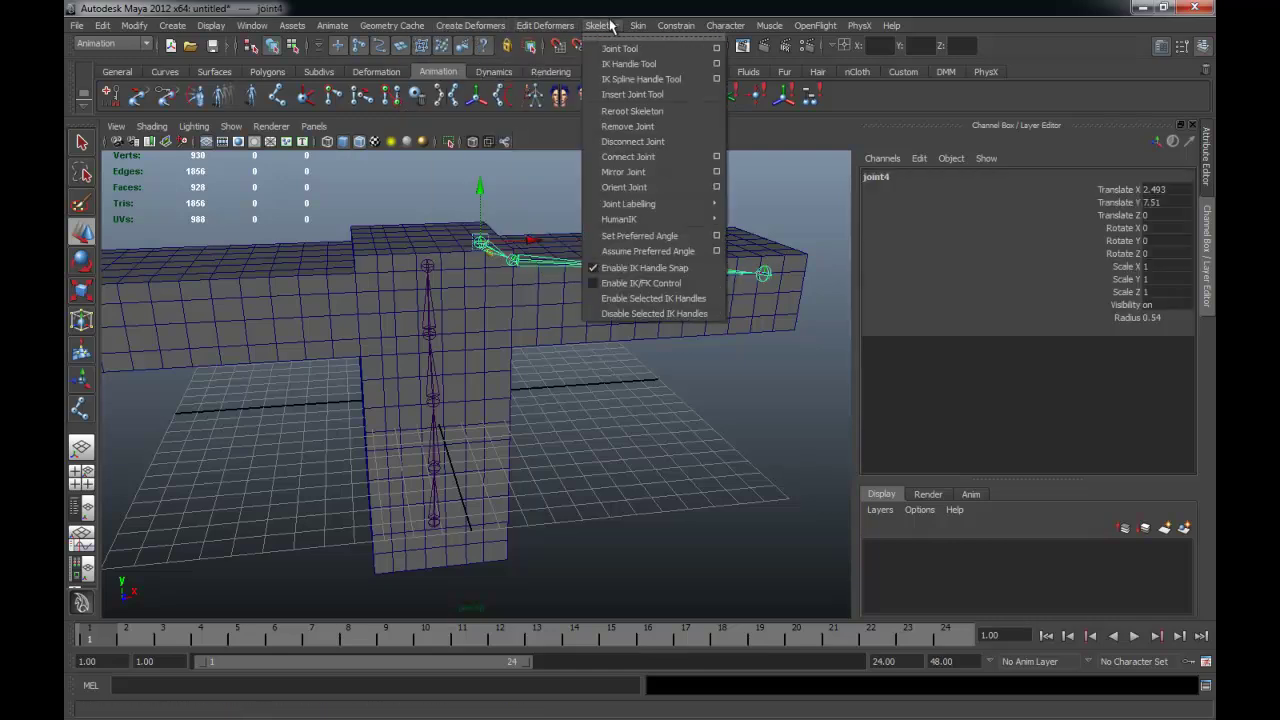
{"action": "left_click", "coordinate": [717, 172]}
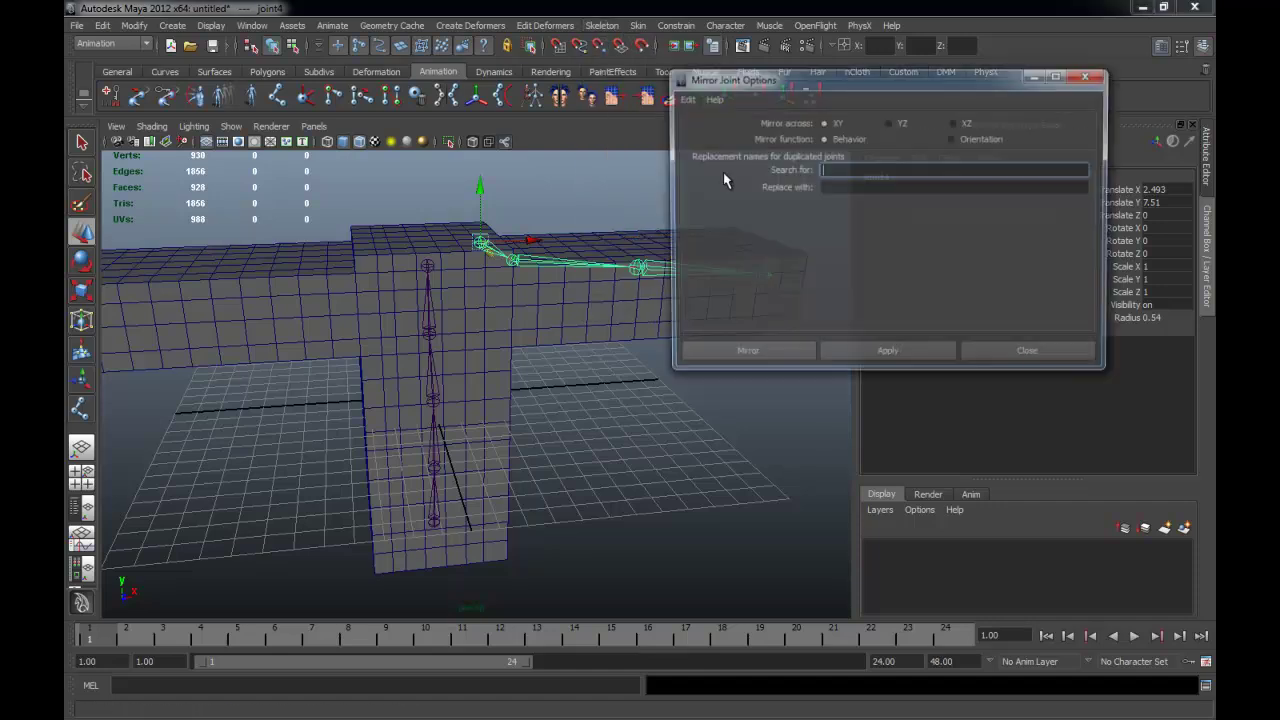
{"action": "left_click", "coordinate": [890, 122]}
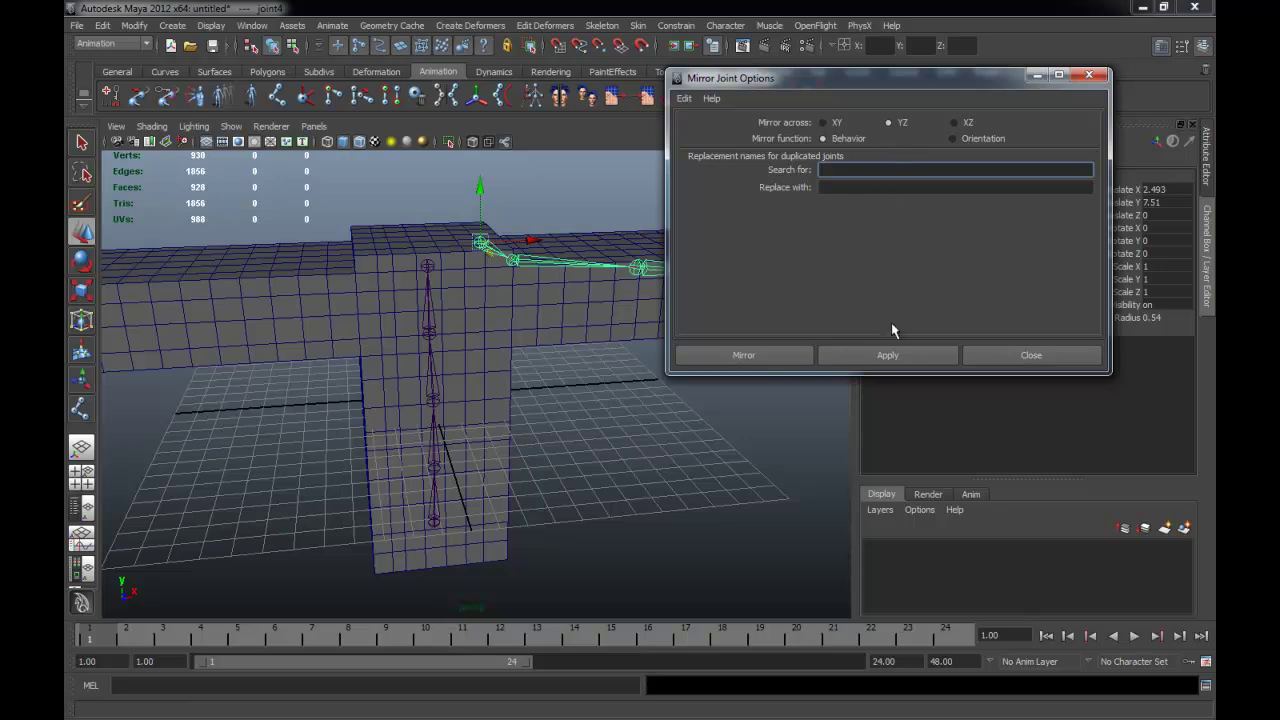
{"action": "left_click", "coordinate": [872, 357]}
{"action": "mouse_move", "coordinate": [569, 377]}
{"action": "left_mouse_down", "text": "alt"}
{"action": "mouse_move", "coordinate": [562, 390]}
{"action": "mouse_move", "coordinate": [646, 417]}
{"action": "left_mouse_up", "text": "alt"}
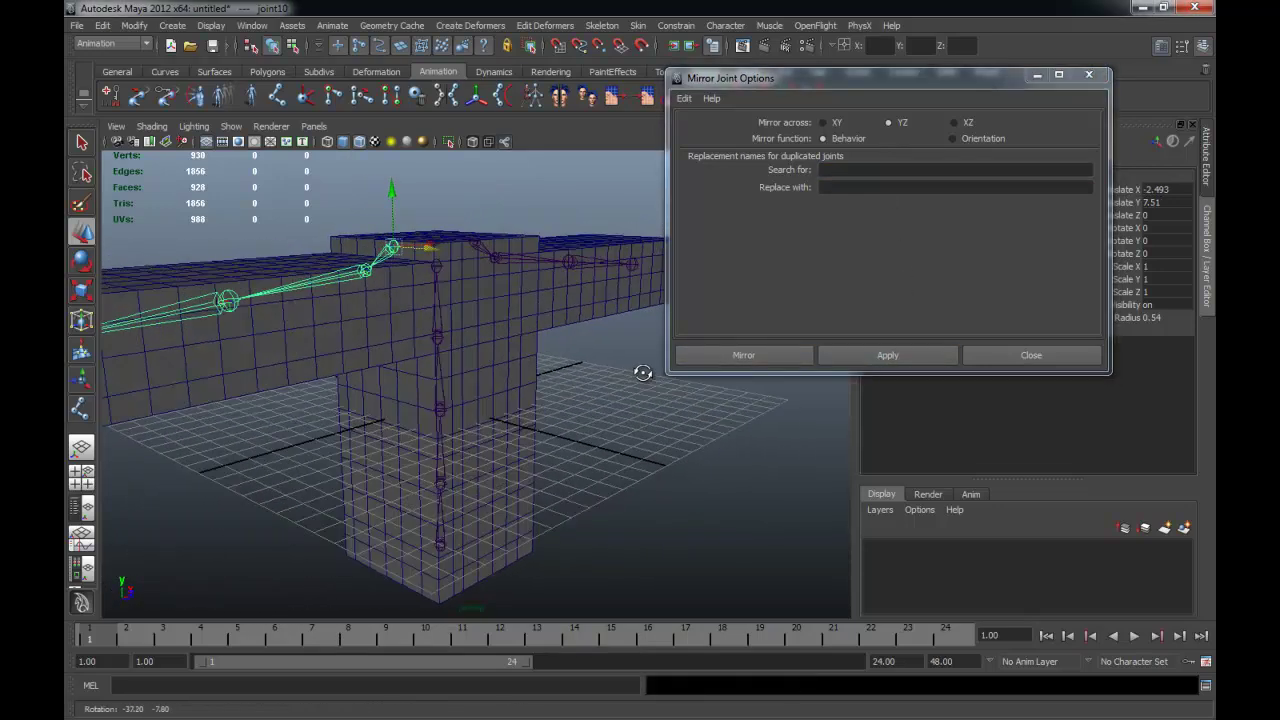
{"action": "mouse_move", "coordinate": [638, 471]}
{"action": "left_mouse_down", "text": "alt"}
{"action": "mouse_move", "coordinate": [504, 490]}
{"action": "mouse_move", "coordinate": [517, 463]}
{"action": "left_mouse_up", "text": "alt"}
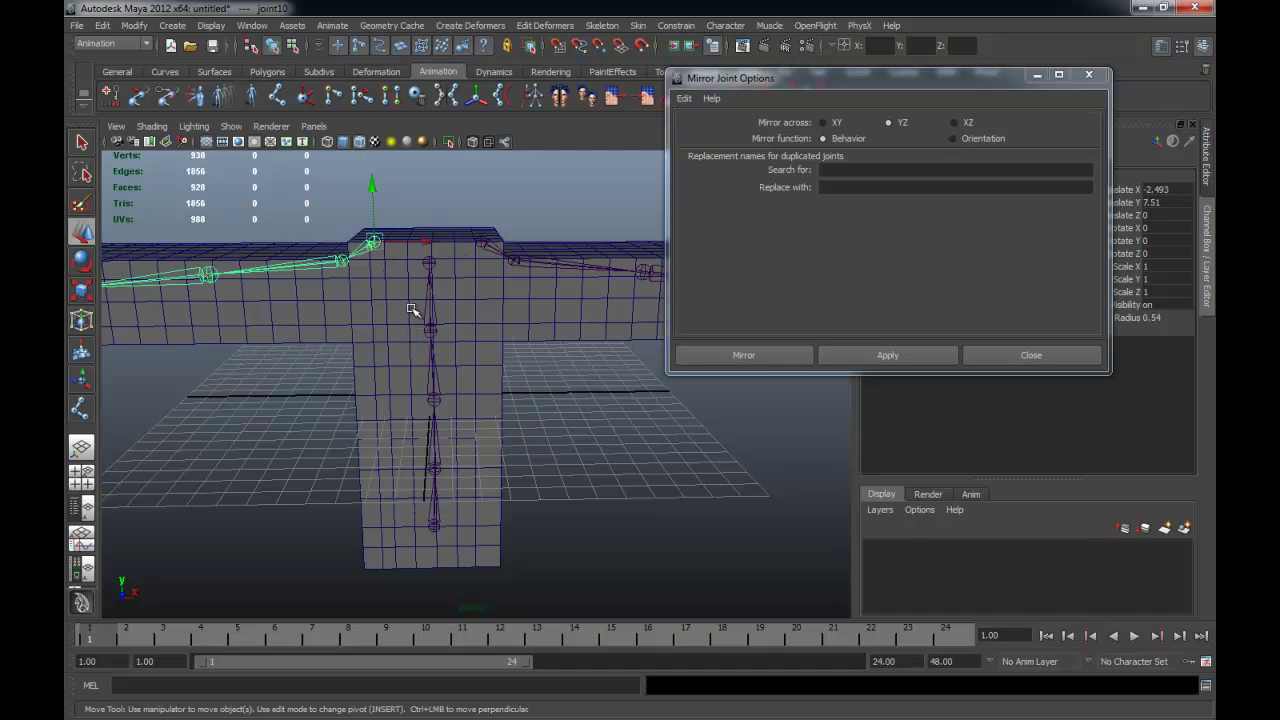
{"action": "mouse_move", "coordinate": [545, 418]}
{"action": "left_mouse_down", "text": "alt"}
{"action": "mouse_move", "coordinate": [333, 410]}
{"action": "mouse_move", "coordinate": [497, 420]}
{"action": "mouse_move", "coordinate": [504, 392]}
{"action": "left_mouse_up", "text": "alt"}
- Try an XZ mirror, undo it, and reapply YZ so joint10 sits at X -2.493
{"action": "key", "text": "ctrl+z"}
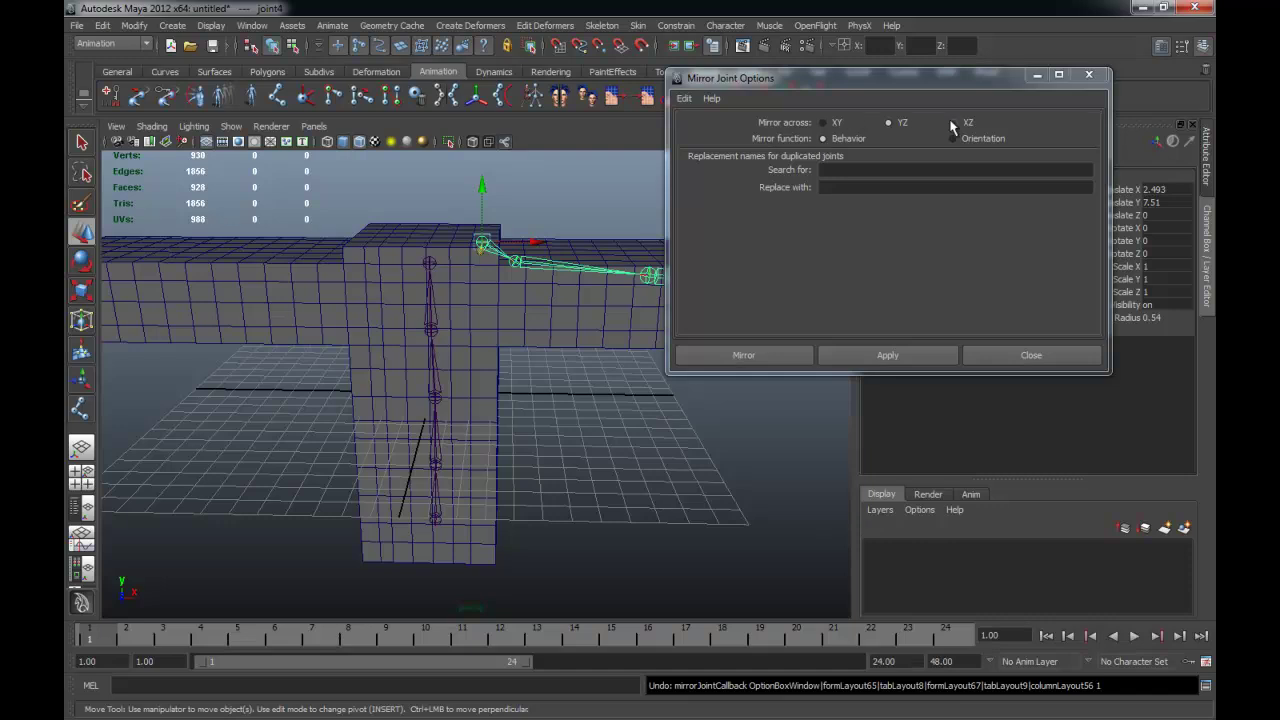
{"action": "left_click", "coordinate": [953, 123]}
{"action": "left_click", "coordinate": [866, 358]}
{"action": "mouse_move", "coordinate": [663, 415]}
{"action": "left_mouse_down", "text": "alt"}
{"action": "mouse_move", "coordinate": [574, 420]}
{"action": "mouse_move", "coordinate": [614, 411]}
{"action": "mouse_move", "coordinate": [670, 357]}
{"action": "left_mouse_up", "text": "alt"}
{"action": "key", "text": "ctrl+z"}
{"action": "left_click", "coordinate": [888, 123]}
{"action": "left_click", "coordinate": [885, 358]}
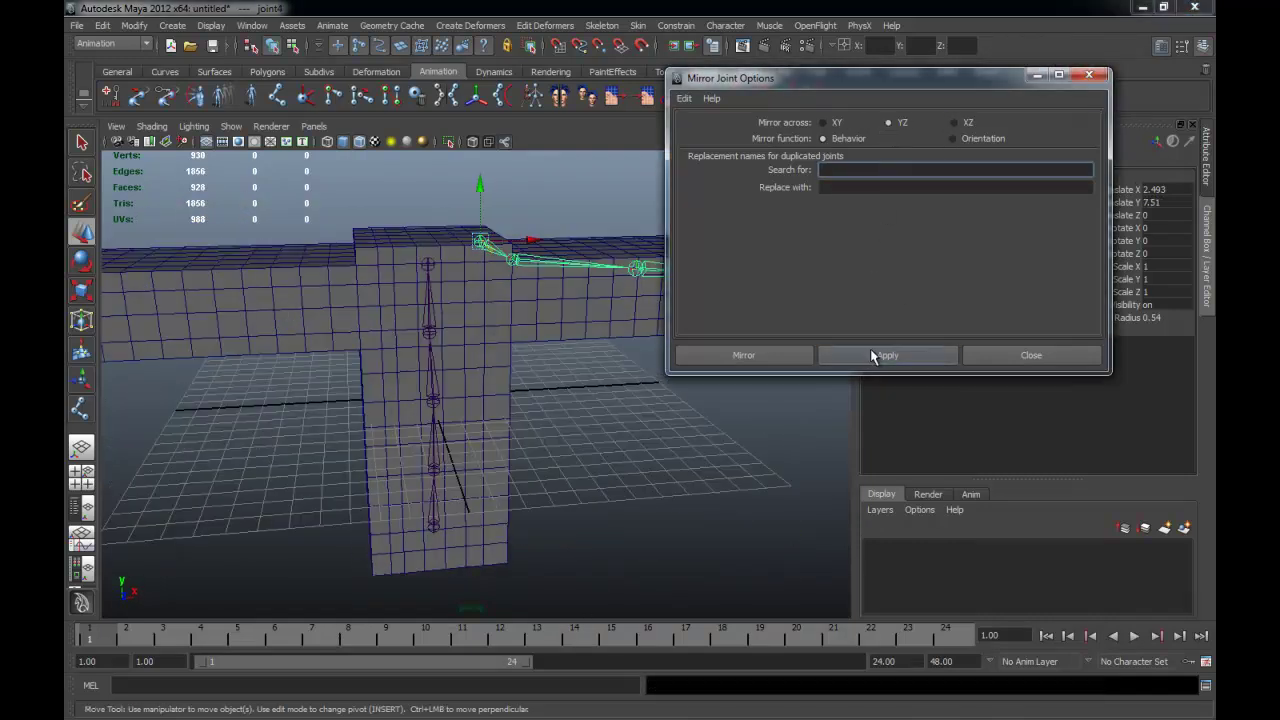
{"action": "left_click", "coordinate": [997, 365]}
- Select both arm chains, joint4 and joint10, plus top spine joint joint5, then clear the selection
{"action": "left_click_drag", "start_coordinate": [579, 377], "coordinate": [534, 377], "text": "alt"}
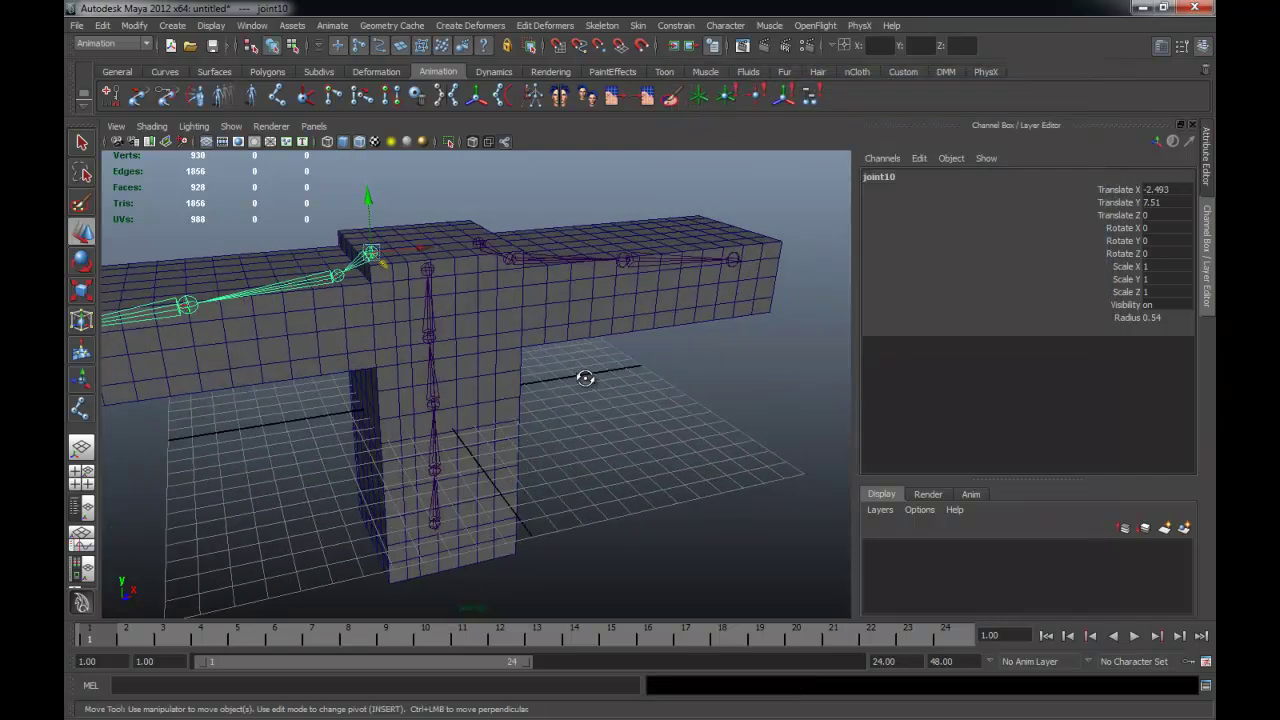
{"action": "key", "text": "q"}
{"action": "left_click", "coordinate": [479, 242]}
{"action": "left_click", "coordinate": [375, 243], "text": "shift"}
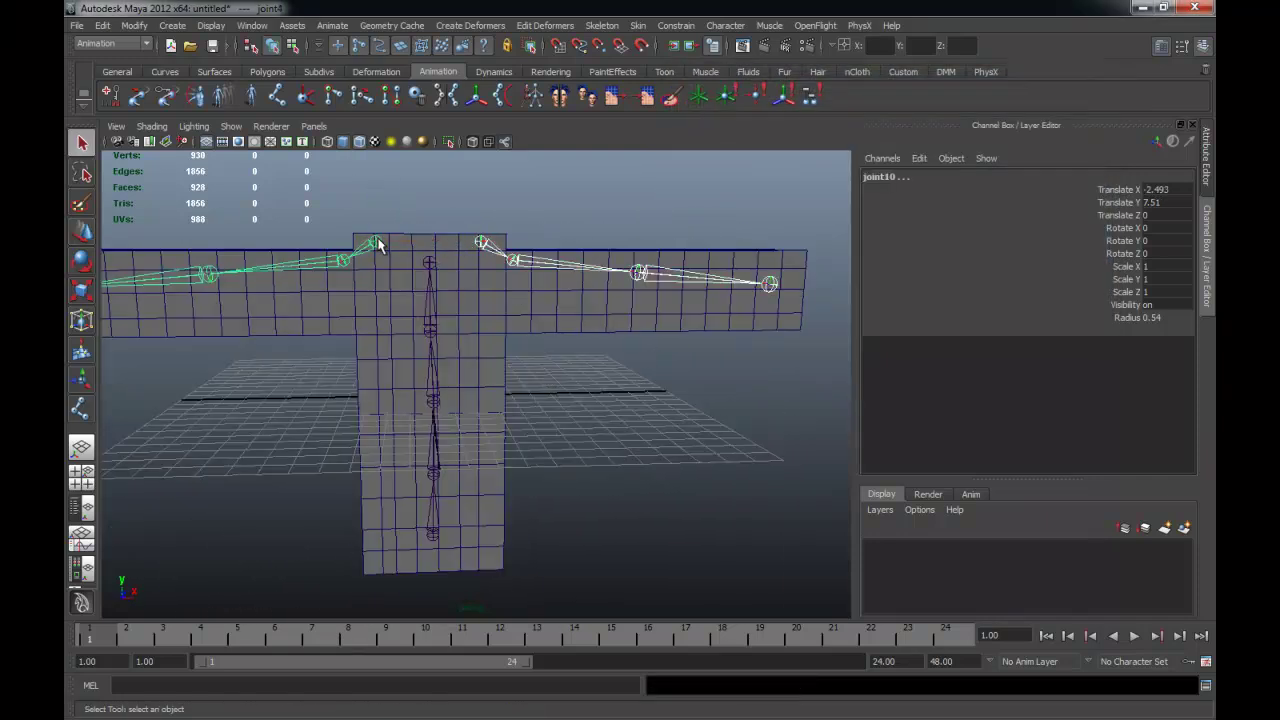
{"action": "left_click", "coordinate": [483, 241]}
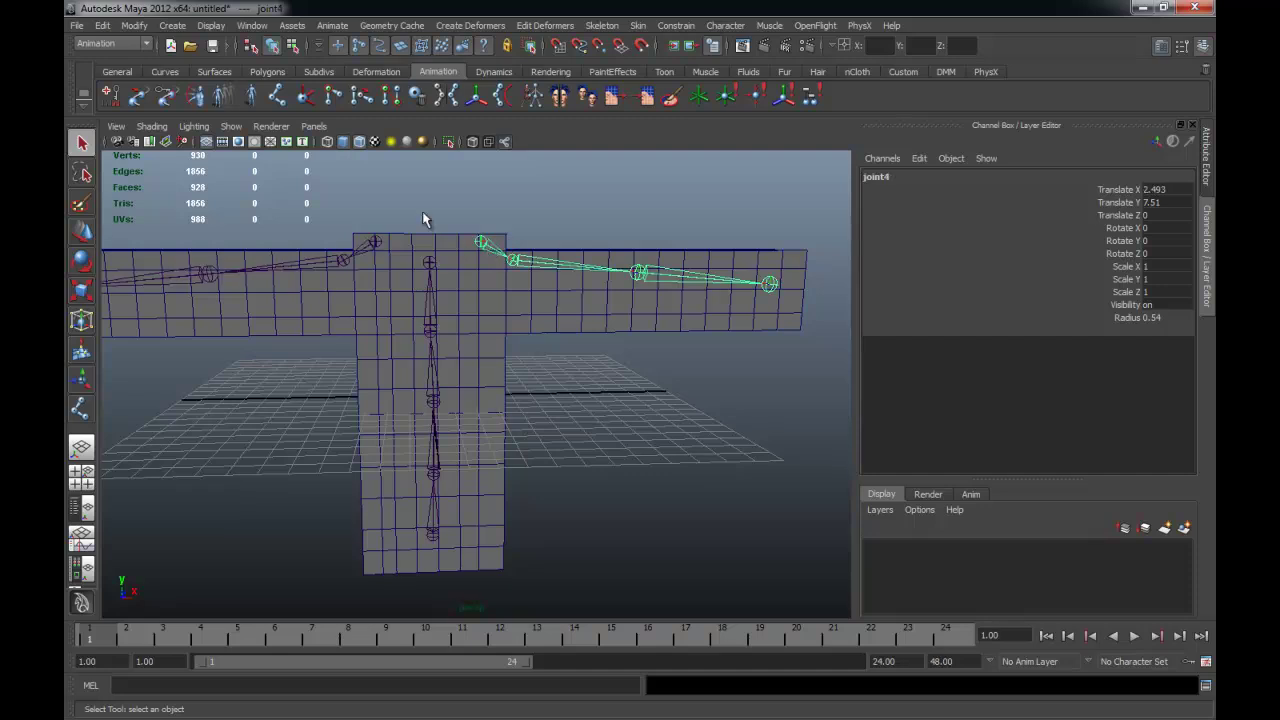
{"action": "left_click", "coordinate": [374, 241], "text": "shift"}
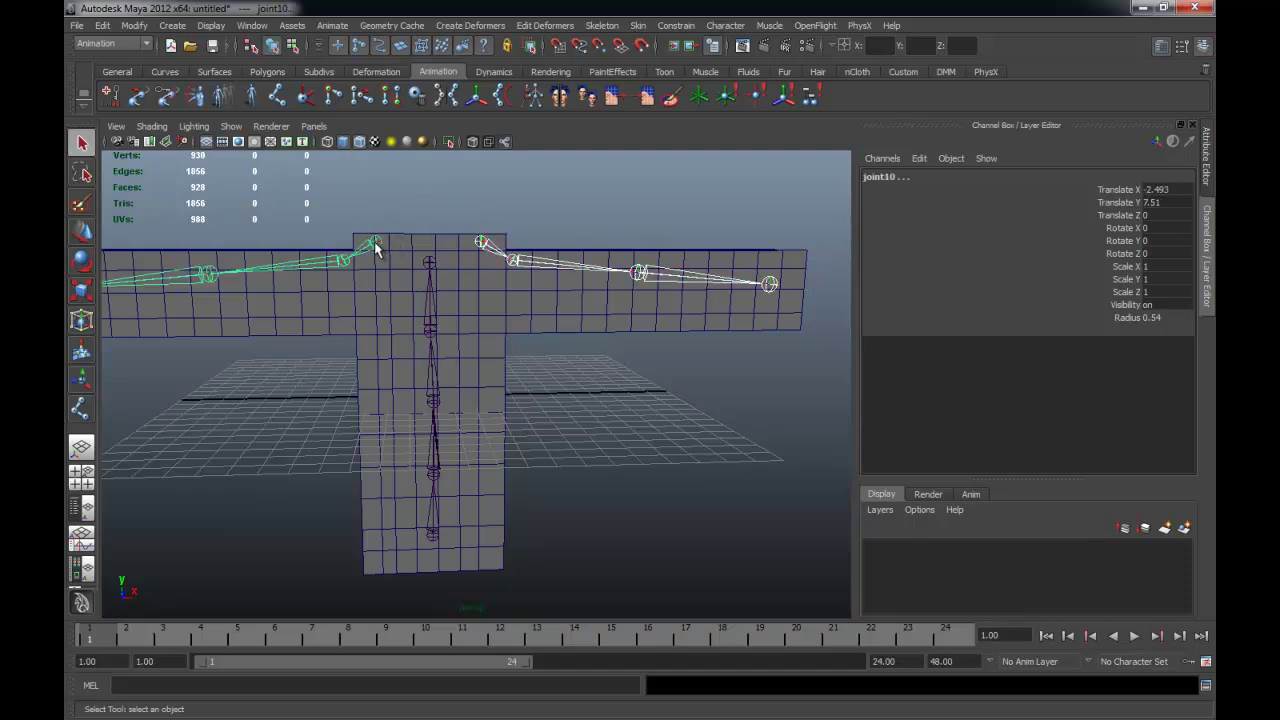
{"action": "left_click", "coordinate": [430, 263], "text": "shift"}
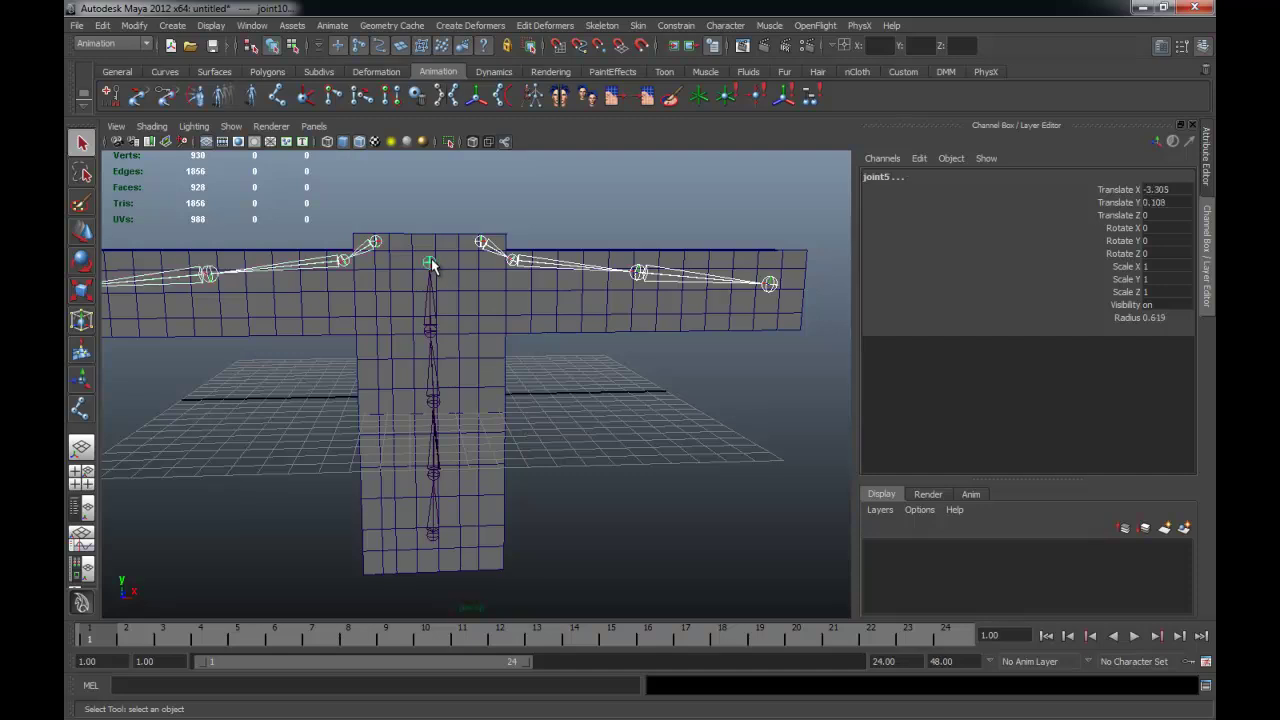
{"action": "left_click", "coordinate": [553, 351]}
{"action": "mouse_move", "coordinate": [553, 351]}
{"action": "left_mouse_down", "text": "alt"}
{"action": "mouse_move", "coordinate": [466, 354]}
{"action": "mouse_move", "coordinate": [523, 357]}
{"action": "mouse_move", "coordinate": [554, 346]}
{"action": "mouse_move", "coordinate": [543, 335]}
{"action": "left_mouse_up", "text": "alt"}
- Create an IK handle from the right arm's start joint to its wrist
{"action": "left_click", "coordinate": [308, 98]}
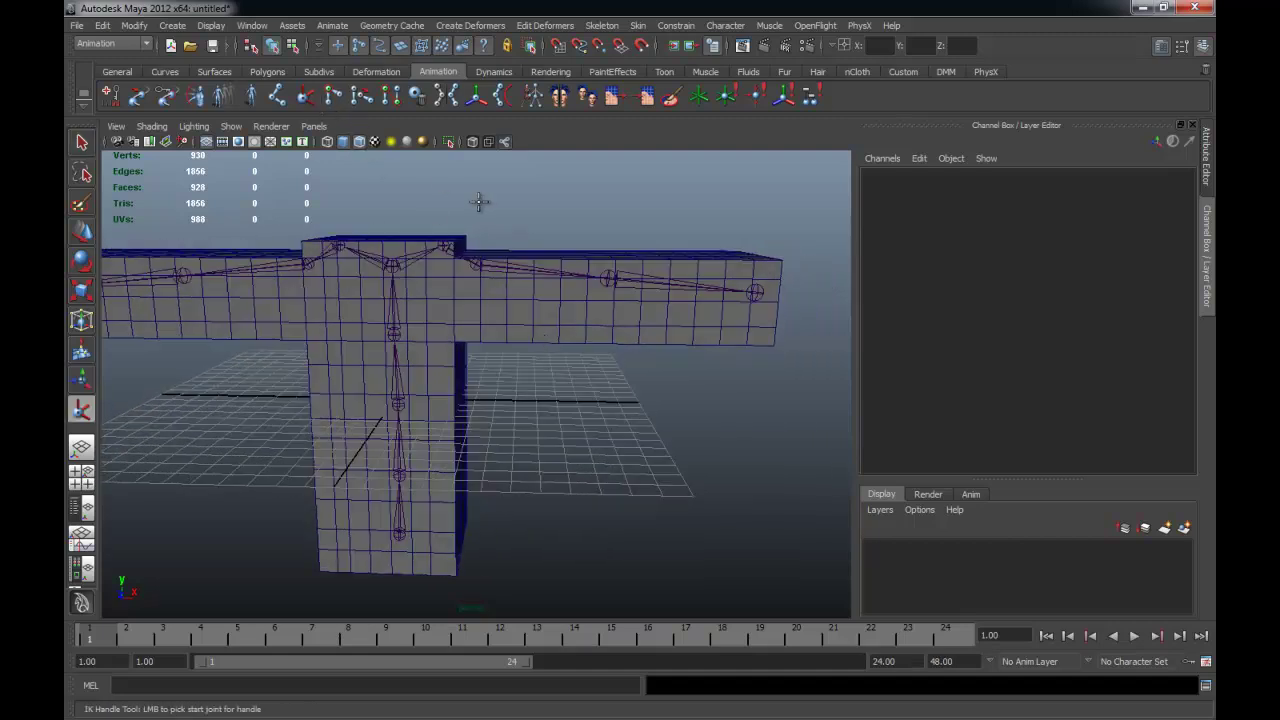
{"action": "left_click_drag", "start_coordinate": [480, 200], "coordinate": [475, 237], "text": "alt"}
{"action": "left_click", "coordinate": [476, 263]}
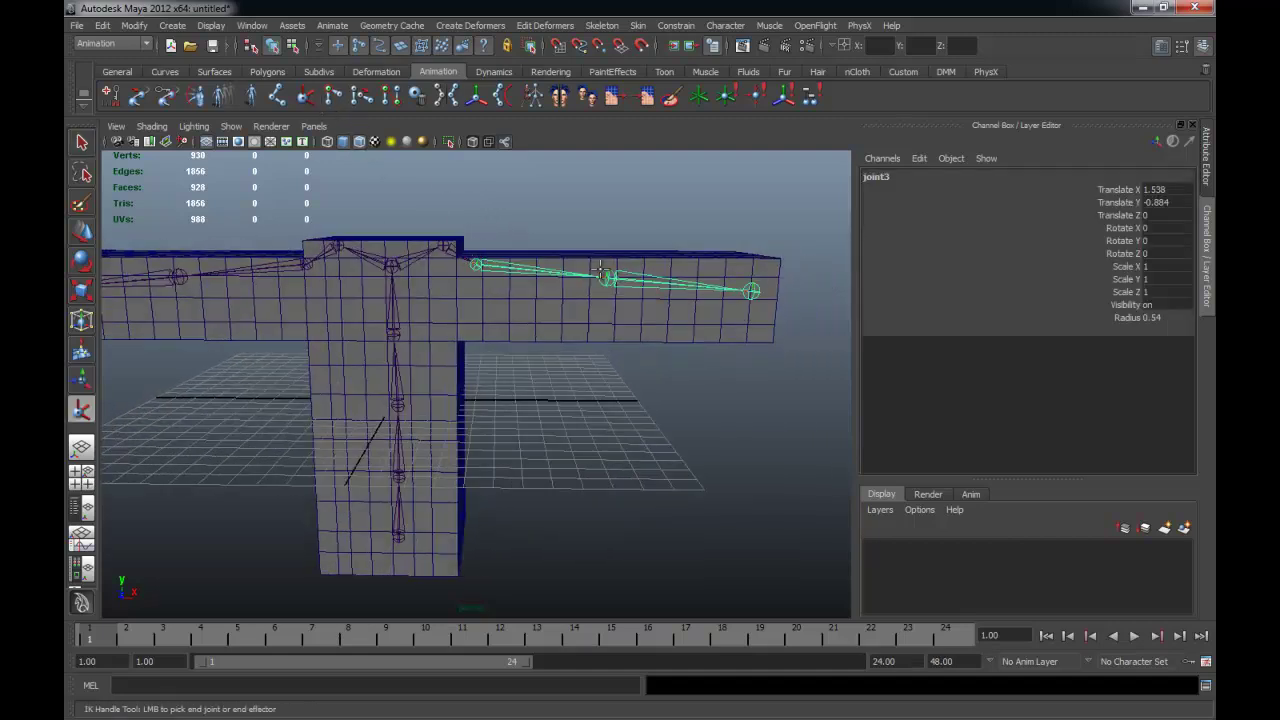
{"action": "left_click", "coordinate": [751, 291]}
{"action": "left_click_drag", "start_coordinate": [575, 328], "coordinate": [571, 294], "text": "alt"}
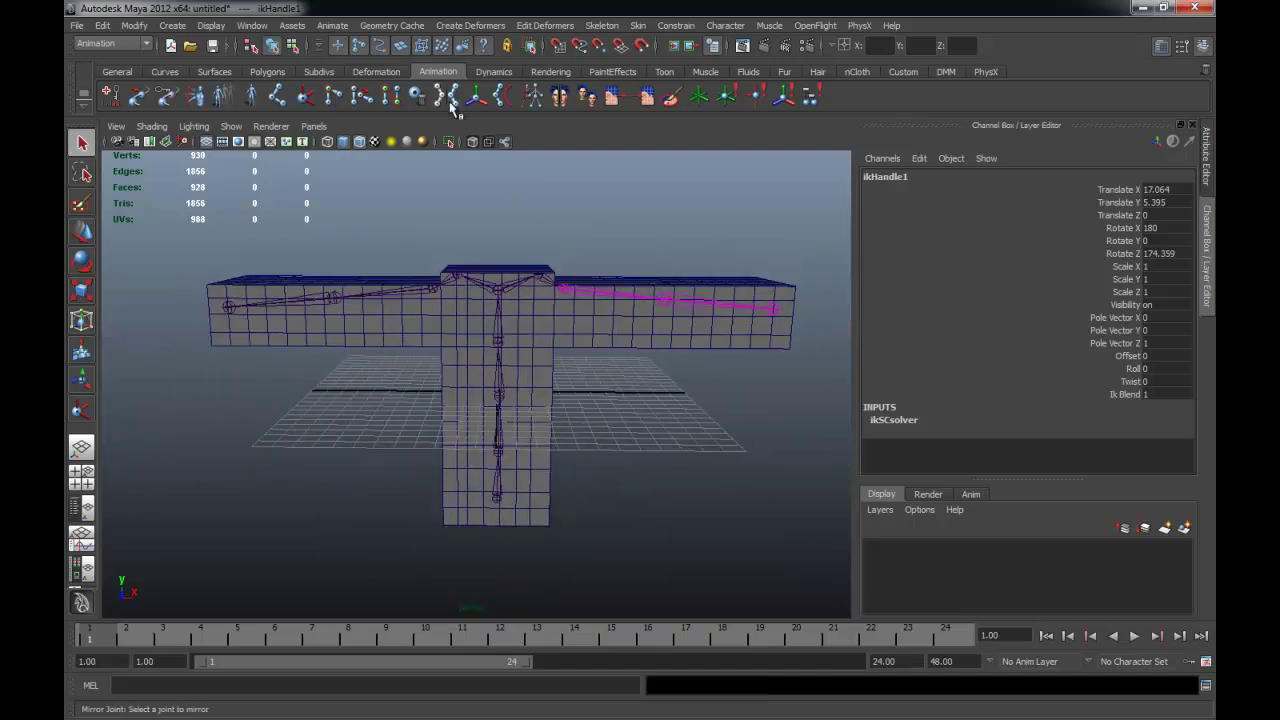
- Create an IK handle along the left arm chain from its start joint to the wrist
{"action": "left_click", "coordinate": [305, 95]}
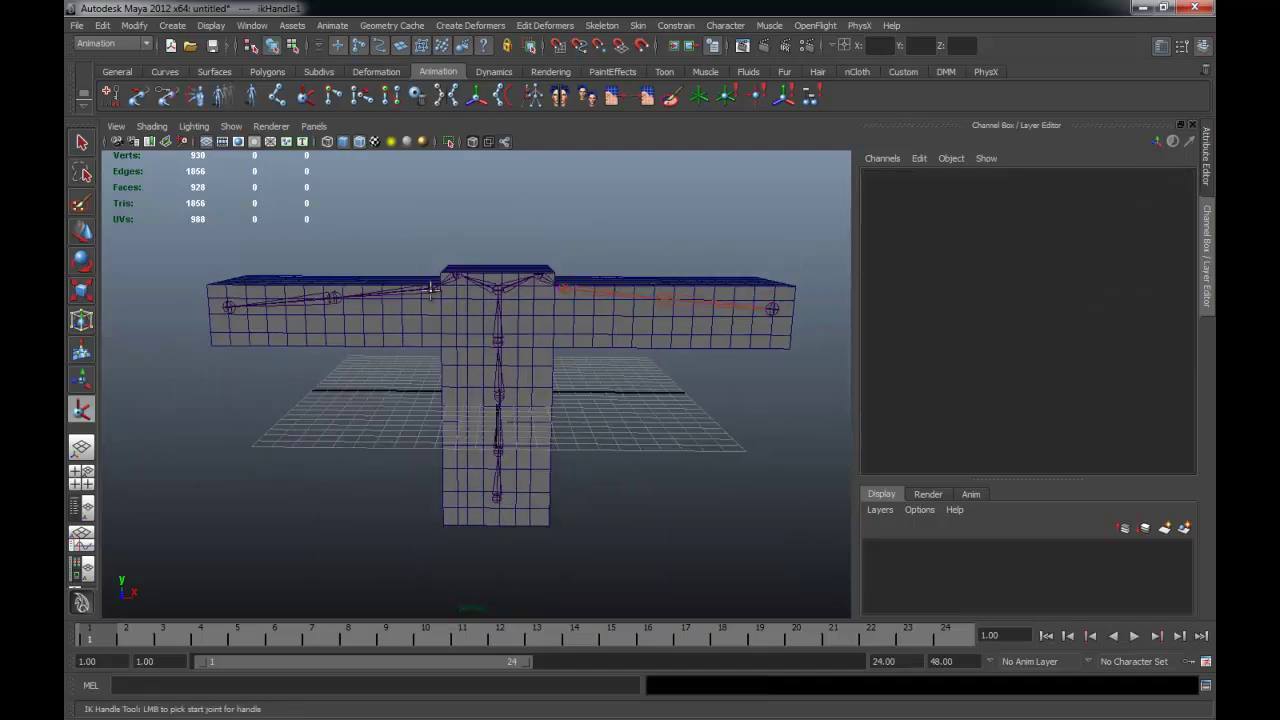
{"action": "left_click", "coordinate": [432, 289]}
{"action": "left_click", "coordinate": [231, 305]}
{"action": "mouse_move", "coordinate": [224, 298]}
{"action": "left_mouse_down", "text": "alt"}
{"action": "mouse_move", "coordinate": [377, 409]}
{"action": "mouse_move", "coordinate": [447, 410]}
{"action": "left_mouse_up", "text": "alt"}
{"action": "left_click", "coordinate": [603, 403]}
{"action": "left_click_drag", "start_coordinate": [603, 403], "coordinate": [608, 386], "text": "alt"}
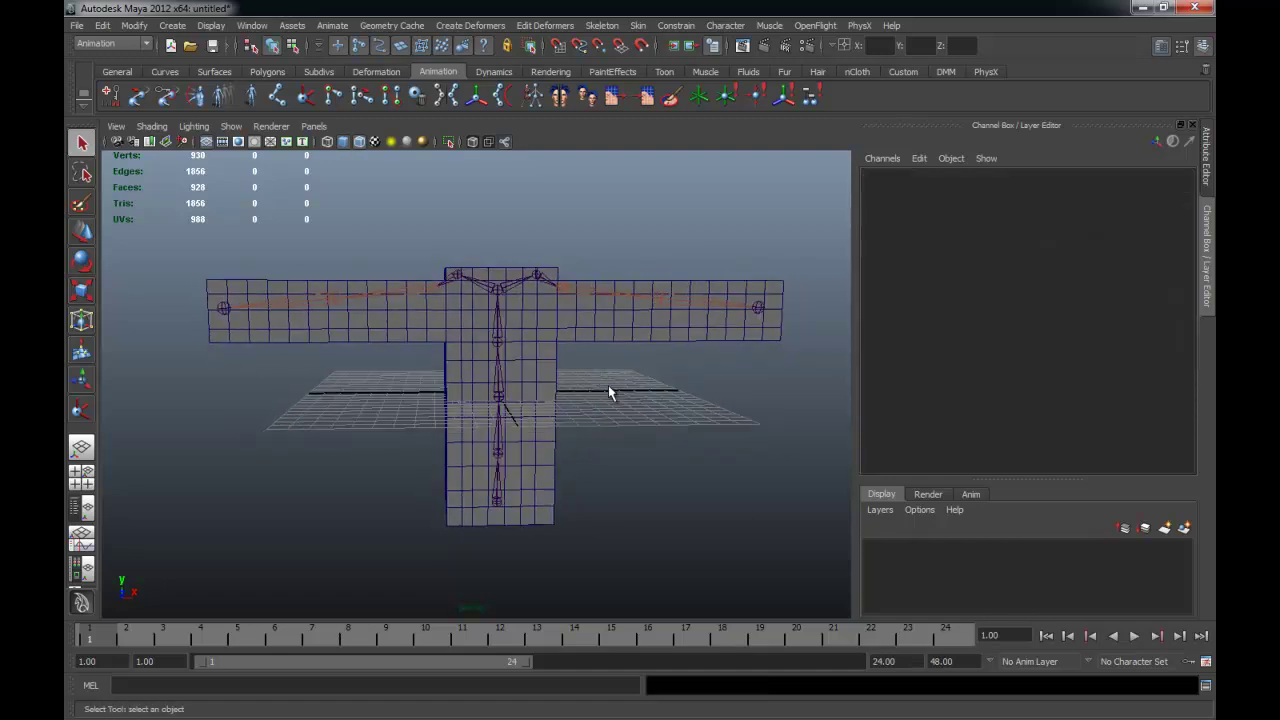
{"action": "left_click_drag", "start_coordinate": [503, 451], "coordinate": [558, 474], "text": "alt"}
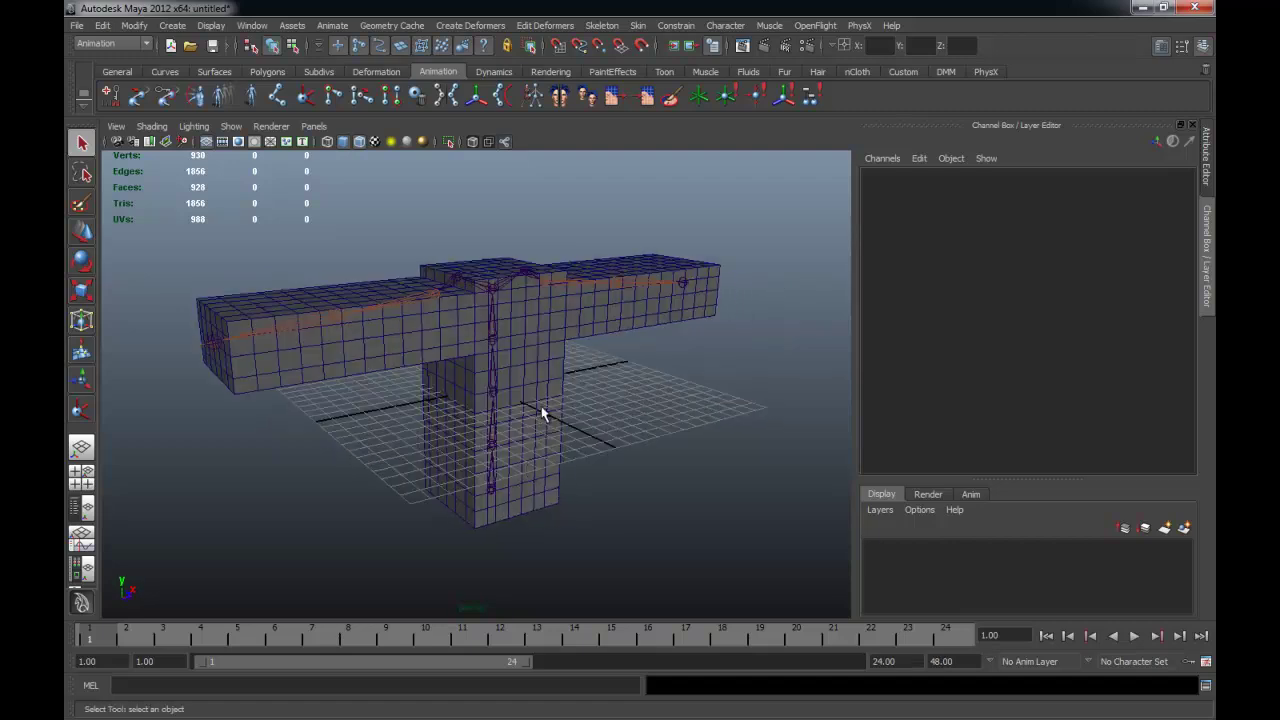
{"action": "mouse_move", "coordinate": [606, 386]}
{"action": "left_mouse_down", "text": "alt"}
{"action": "mouse_move", "coordinate": [569, 374]}
{"action": "mouse_move", "coordinate": [433, 203]}
{"action": "left_mouse_up", "text": "alt"}
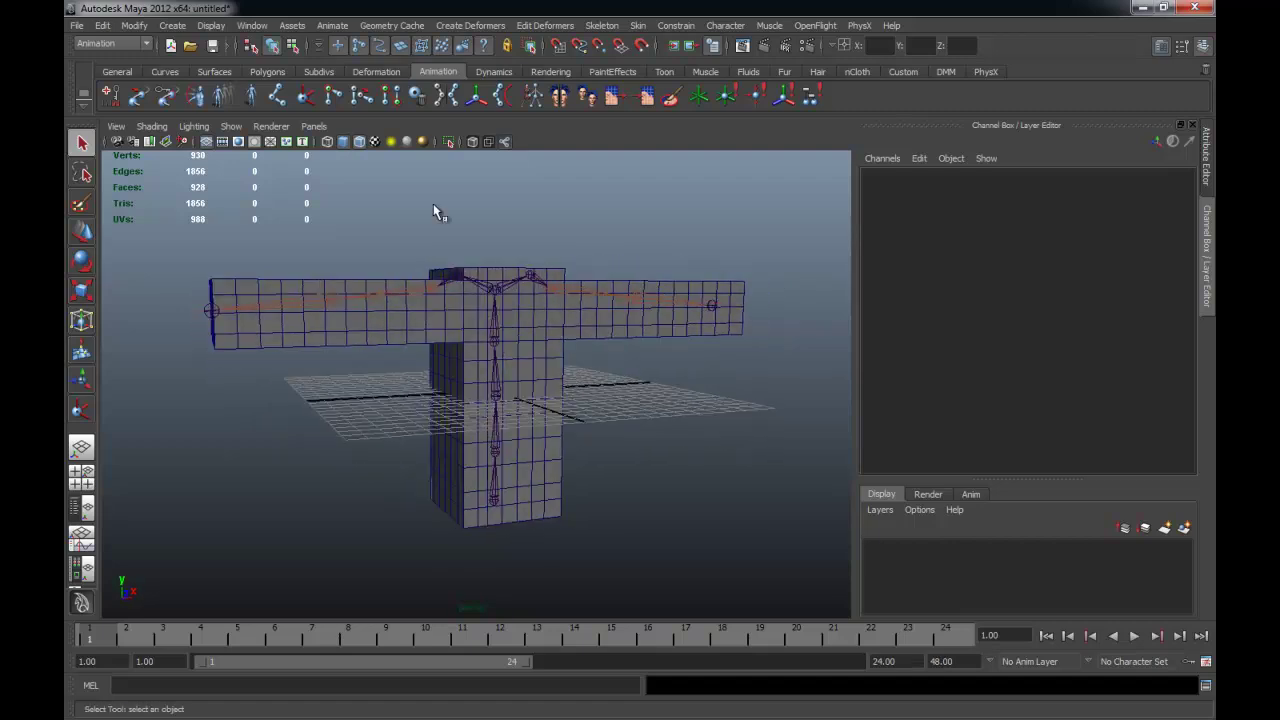
- Create ikHandle3 from the top spine joint down to the bottom spine joint
{"action": "left_click", "coordinate": [306, 98]}
{"action": "left_click", "coordinate": [494, 288]}
{"action": "mouse_move", "coordinate": [494, 290]}
{"action": "left_mouse_down", "text": "alt"}
{"action": "mouse_move", "coordinate": [486, 329]}
{"action": "mouse_move", "coordinate": [508, 492]}
{"action": "left_mouse_up", "text": "alt"}
{"action": "left_click", "coordinate": [499, 505]}
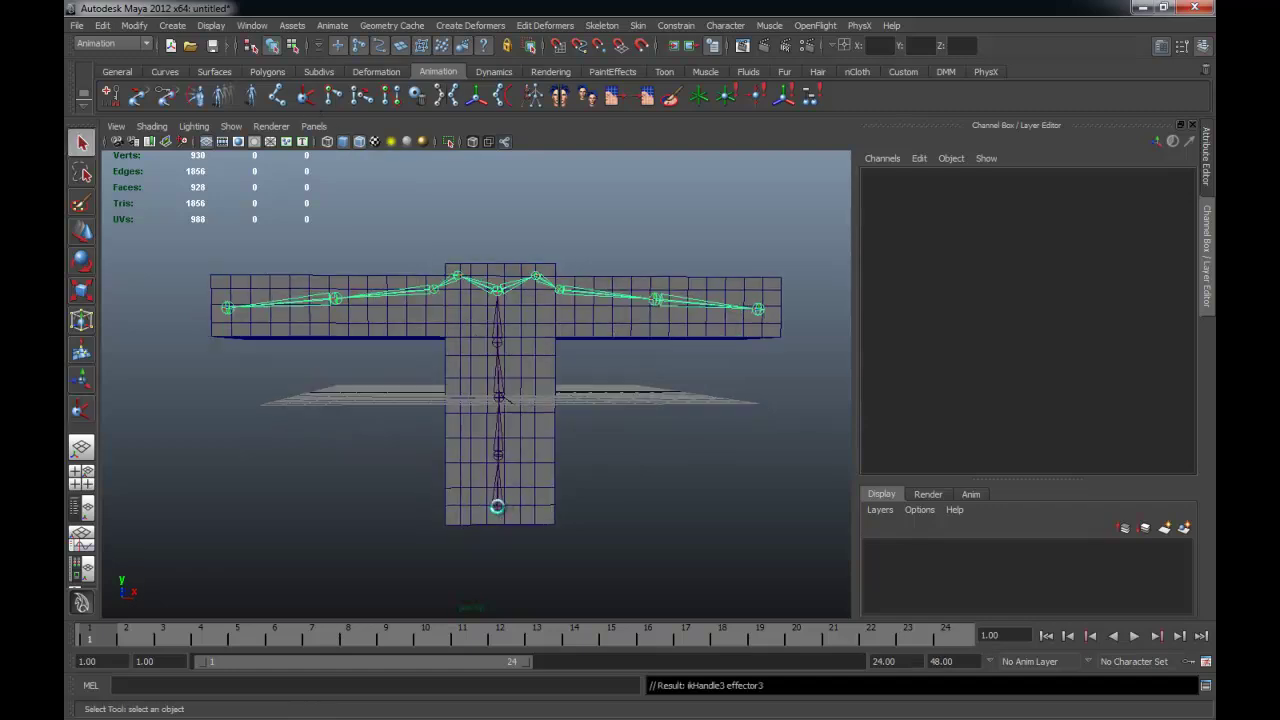
{"action": "key", "text": "w"}
{"action": "left_click_drag", "start_coordinate": [544, 457], "coordinate": [417, 457], "text": "alt"}
{"action": "mouse_move", "coordinate": [584, 444]}
{"action": "left_mouse_down", "text": "alt"}
{"action": "mouse_move", "coordinate": [606, 463]}
{"action": "mouse_move", "coordinate": [627, 424]}
{"action": "left_mouse_up", "text": "alt"}
{"action": "left_click", "coordinate": [410, 495]}
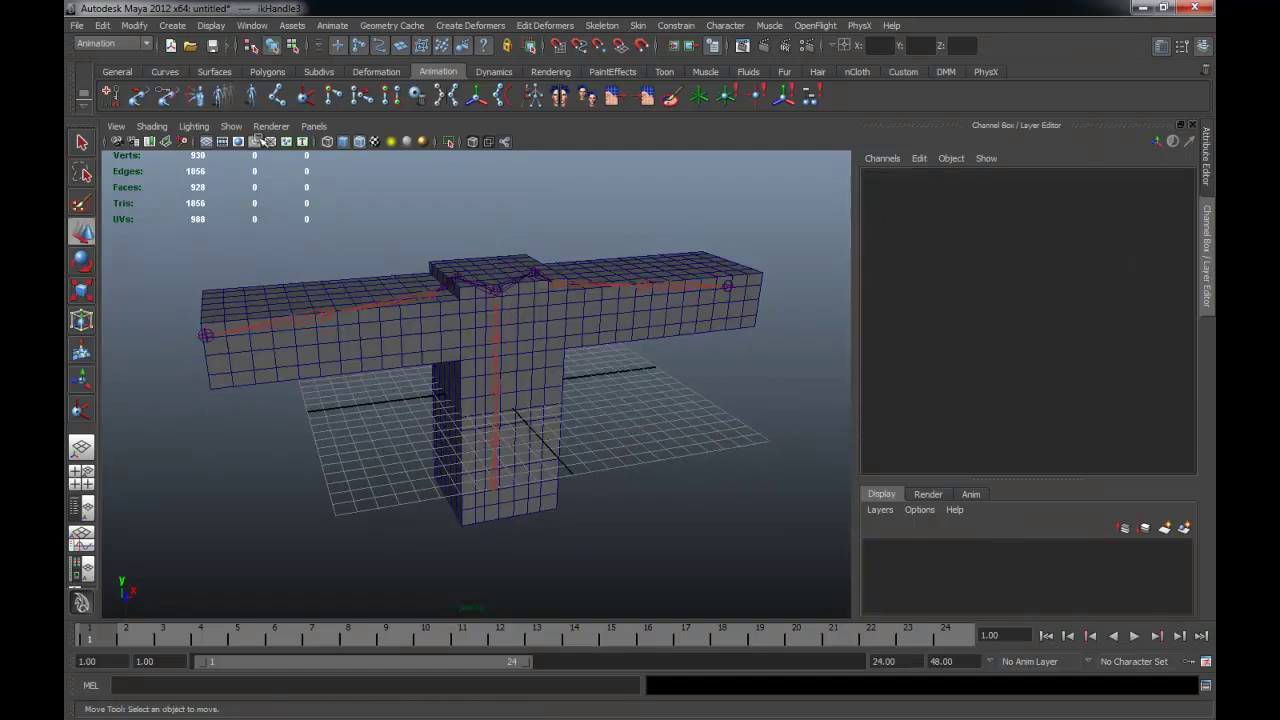
{"action": "left_click", "coordinate": [165, 71]}
- Create a NURBS circle, scale it to 6.192, and raise it to the shoulders
{"action": "left_click", "coordinate": [111, 95]}
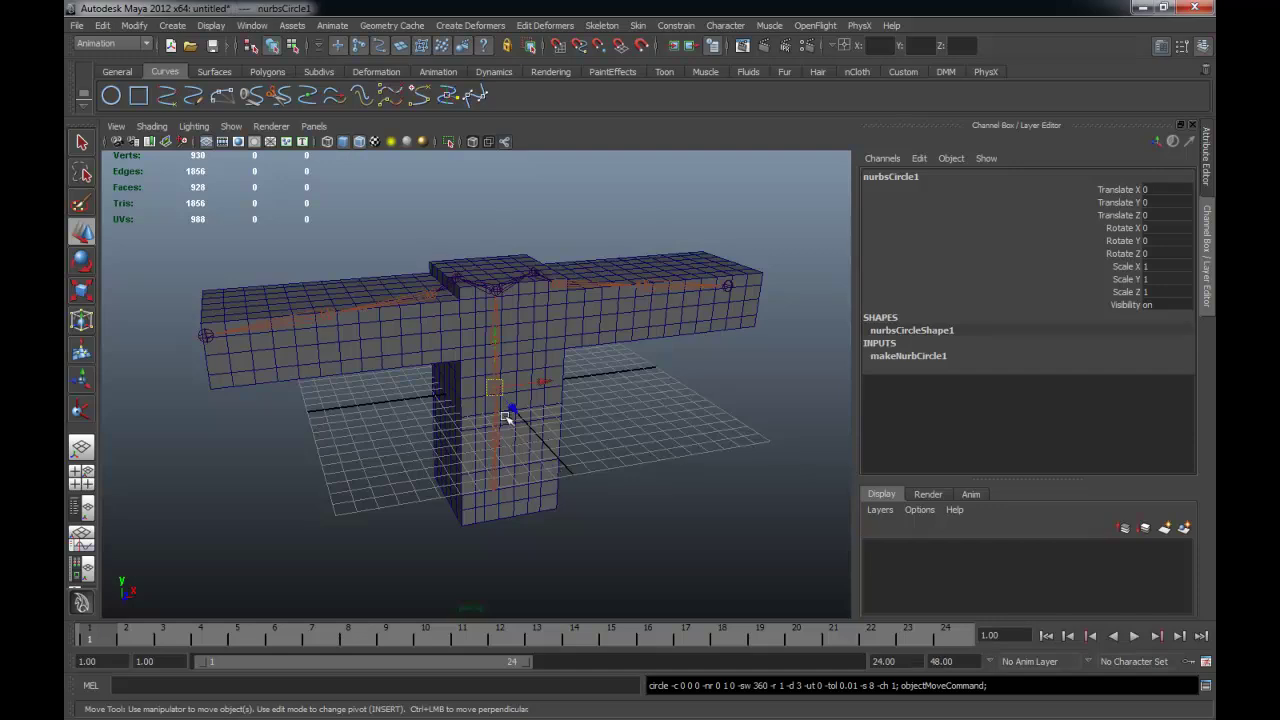
{"action": "key", "text": "r"}
{"action": "left_click_drag", "start_coordinate": [497, 390], "coordinate": [596, 408]}
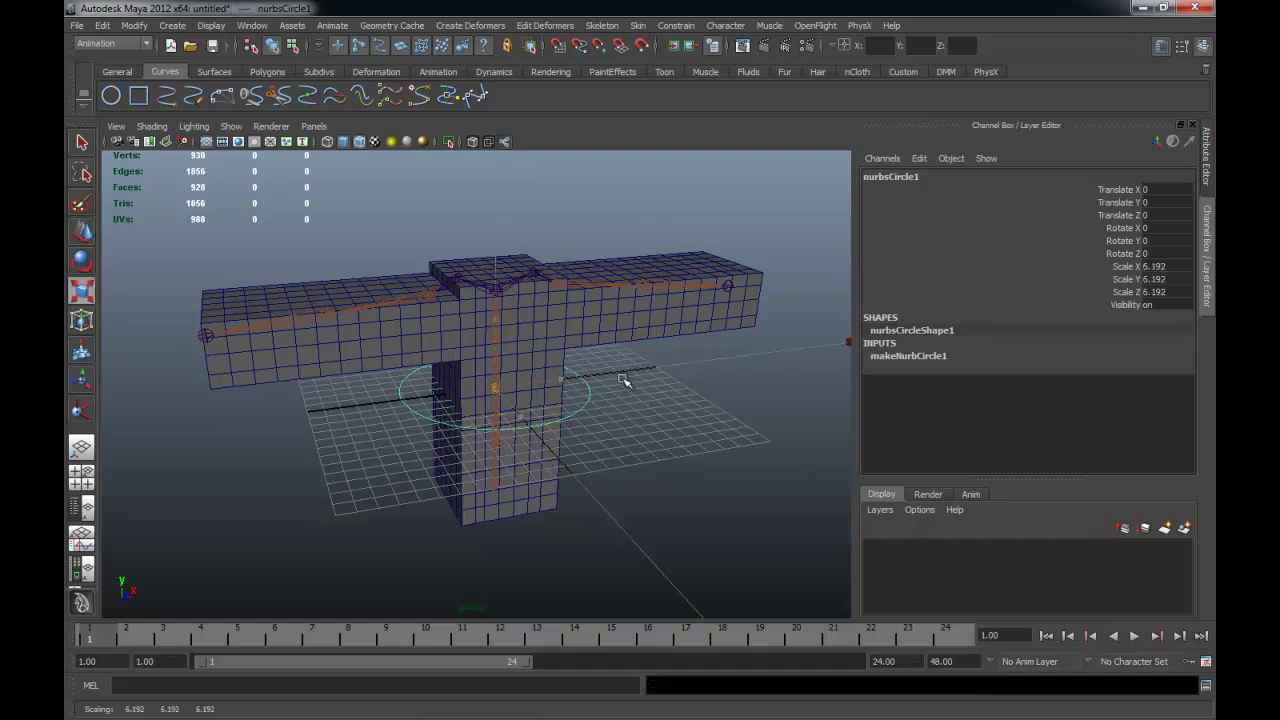
{"action": "key", "text": "space"}
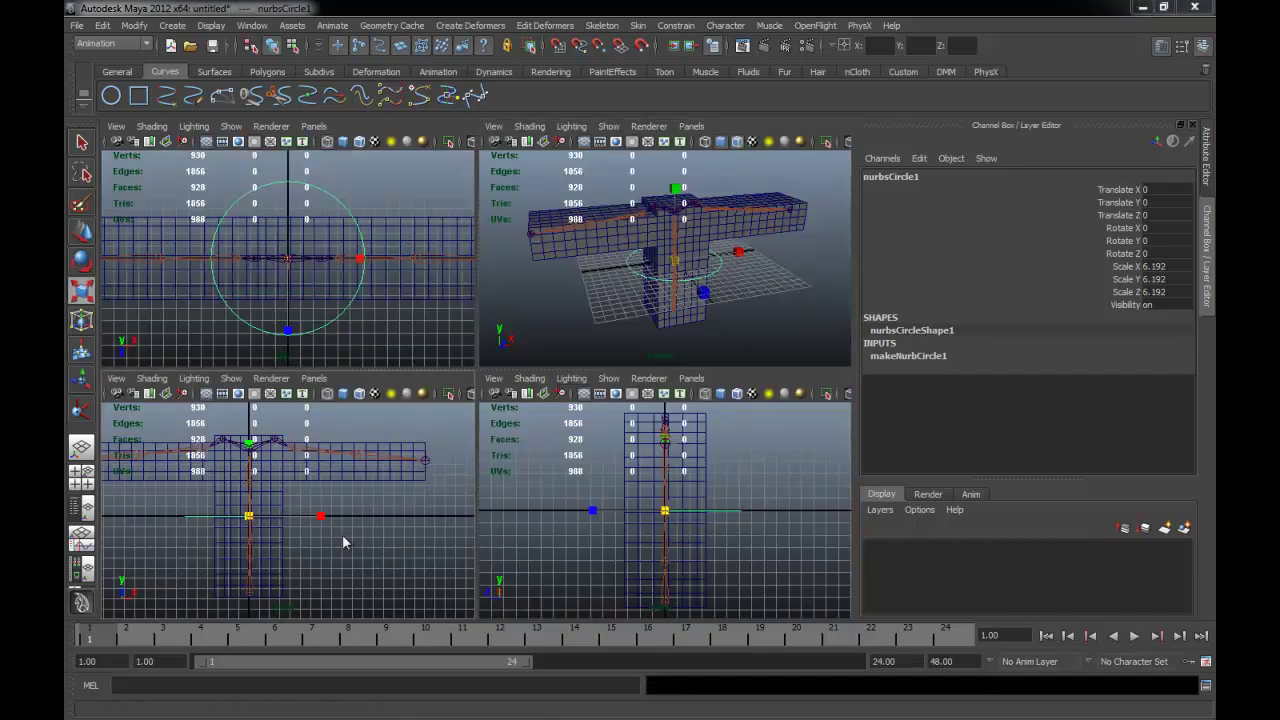
{"action": "key", "text": "space"}
{"action": "right_click_drag", "start_coordinate": [421, 459], "coordinate": [500, 497], "text": "alt"}
{"action": "mouse_move", "coordinate": [500, 497]}
{"action": "middle_mouse_down", "text": "alt"}
{"action": "mouse_move", "coordinate": [532, 403]}
{"action": "mouse_move", "coordinate": [520, 434]}
{"action": "mouse_move", "coordinate": [494, 337]}
{"action": "middle_mouse_up", "text": "alt"}
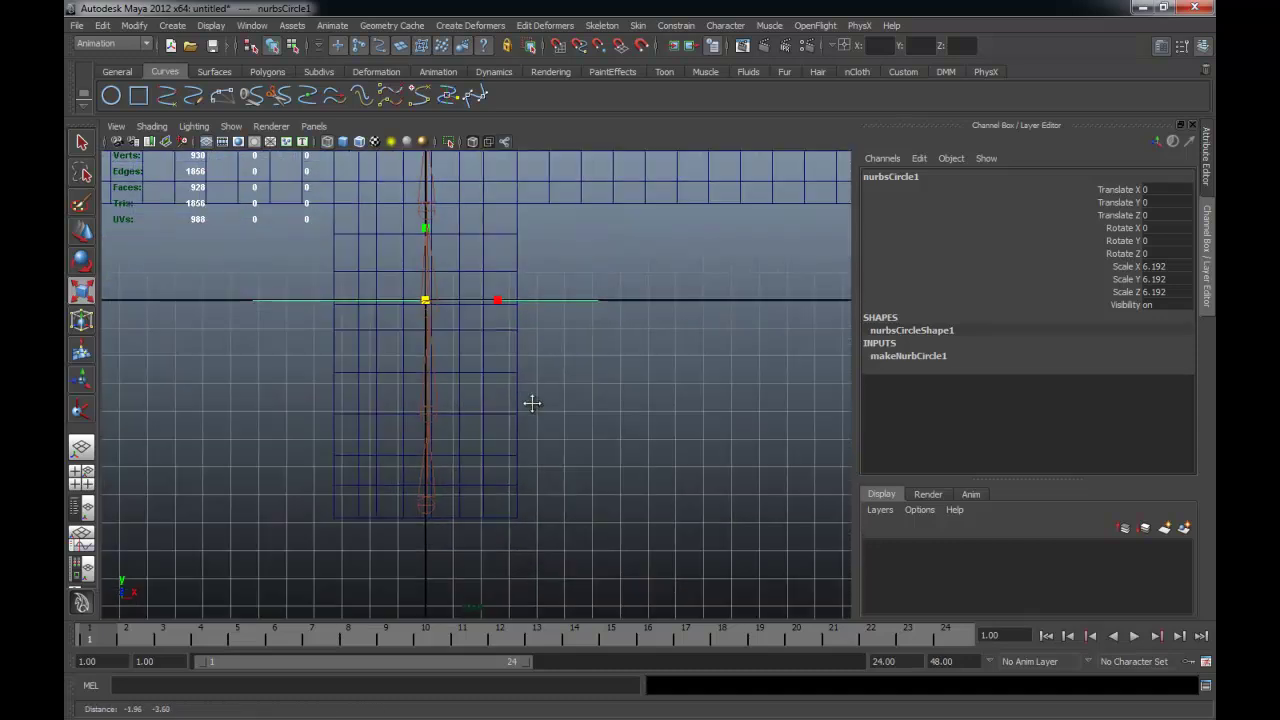
{"action": "key", "text": "w"}
{"action": "mouse_move", "coordinate": [454, 408]}
{"action": "left_mouse_down"}
{"action": "mouse_move", "coordinate": [449, 230]}
{"action": "mouse_move", "coordinate": [451, 242]}
{"action": "left_mouse_up"}
{"action": "scroll", "coordinate": [514, 357], "scroll_direction": "down", "scroll_amount": 2}
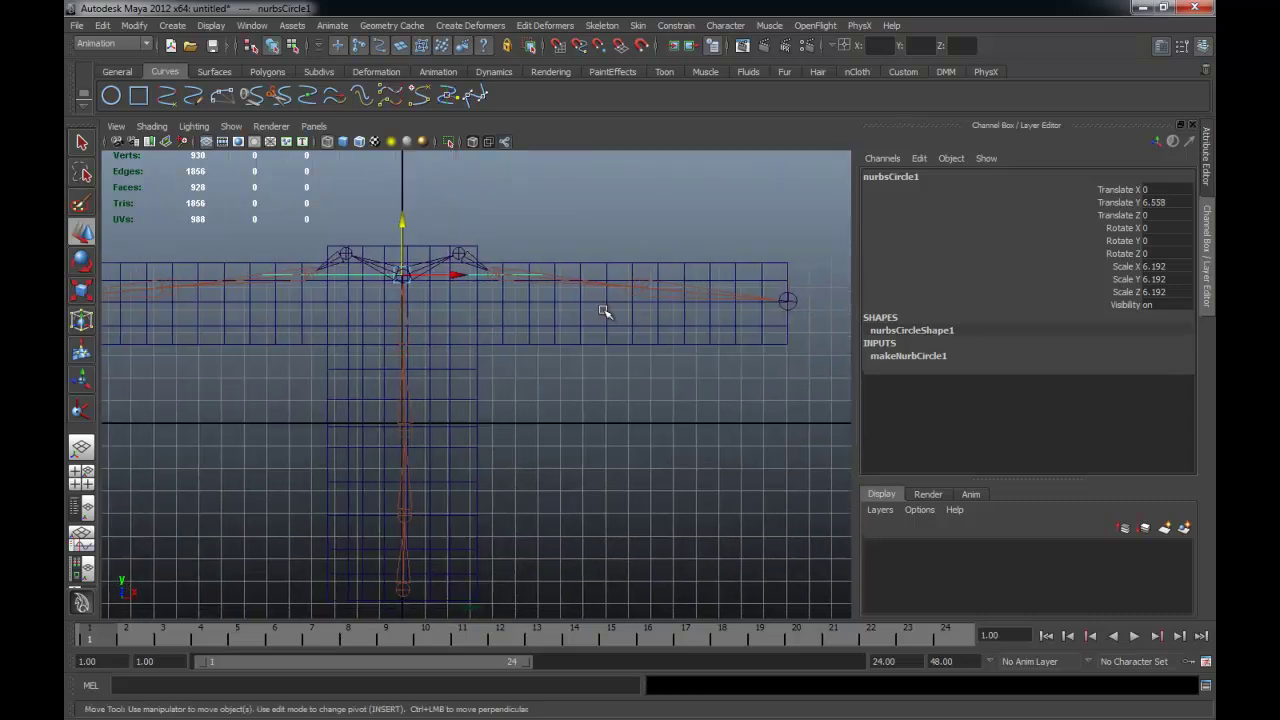
- Duplicate the circle to the wrist ends, standing it upright at about -89 degrees in Z
{"action": "key", "text": "ctrl+d"}
{"action": "left_click_drag", "start_coordinate": [424, 283], "coordinate": [763, 311]}
{"action": "key", "text": "e"}
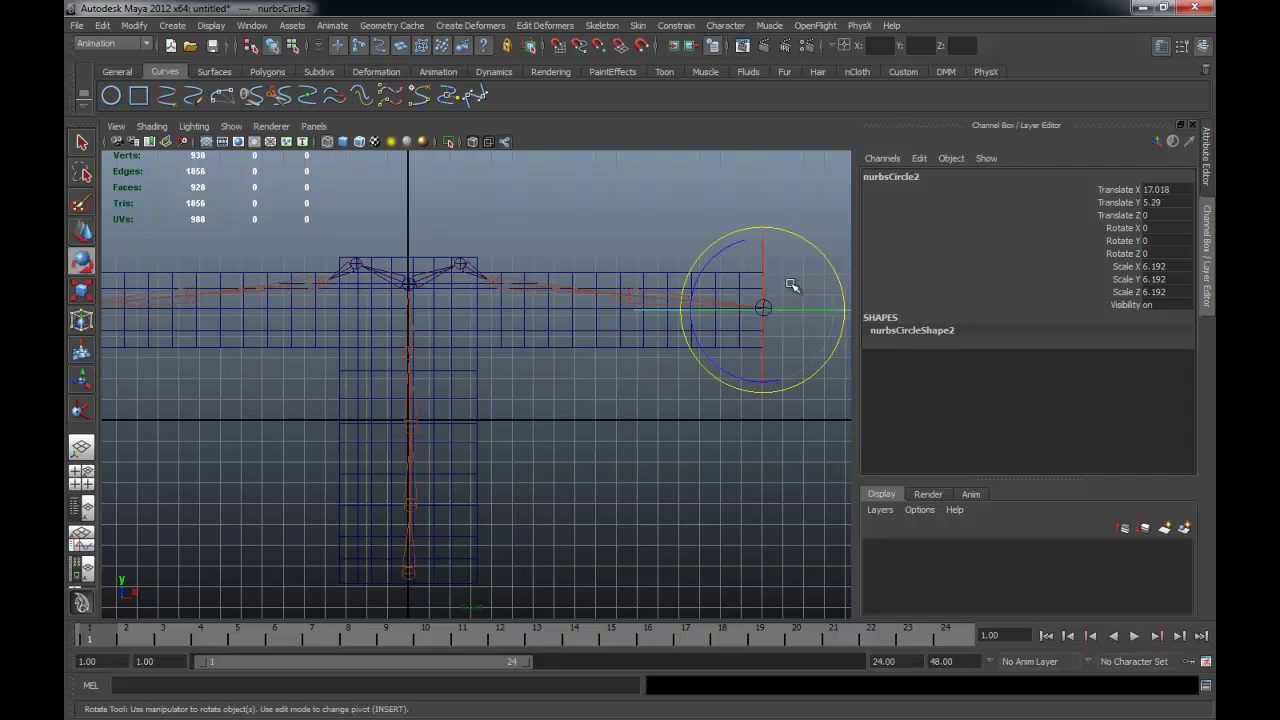
{"action": "left_click_drag", "start_coordinate": [804, 238], "coordinate": [834, 289]}
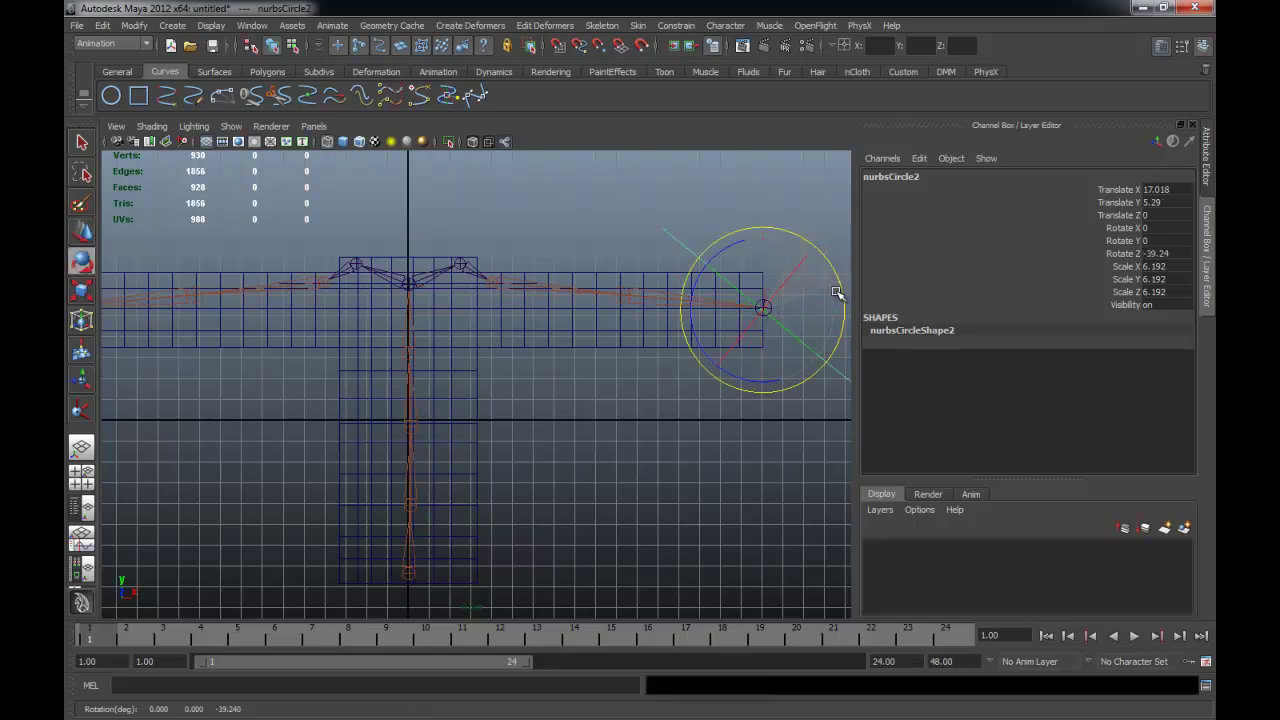
{"action": "left_click_drag", "start_coordinate": [828, 348], "coordinate": [832, 349]}
{"action": "key", "text": "w"}
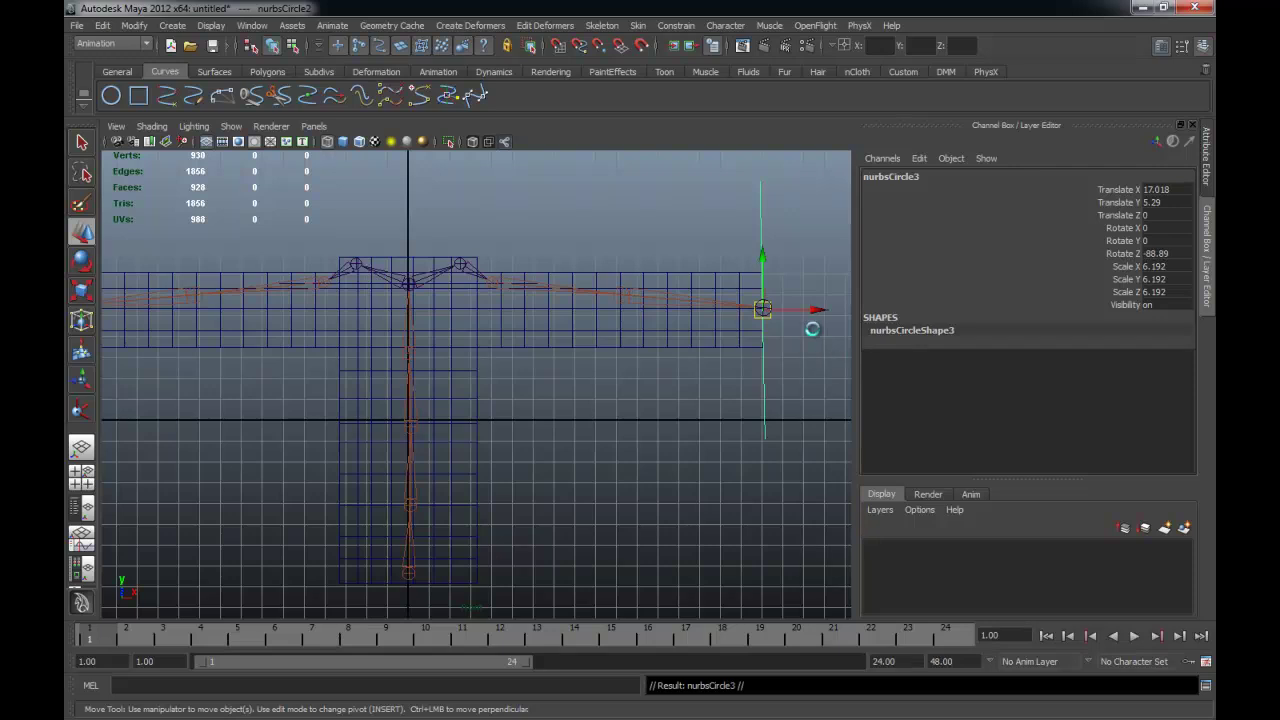
{"action": "left_click_drag", "start_coordinate": [763, 309], "coordinate": [306, 309]}
{"action": "middle_click_drag", "start_coordinate": [306, 309], "coordinate": [571, 300], "text": "alt"}
{"action": "left_click_drag", "start_coordinate": [571, 300], "coordinate": [316, 300]}
- Parent the left arm's IK handle under the left wrist control circle
{"action": "key", "text": "q"}
{"action": "left_click", "coordinate": [300, 300]}
{"action": "middle_click_drag", "start_coordinate": [300, 300], "coordinate": [278, 333], "text": "alt"}
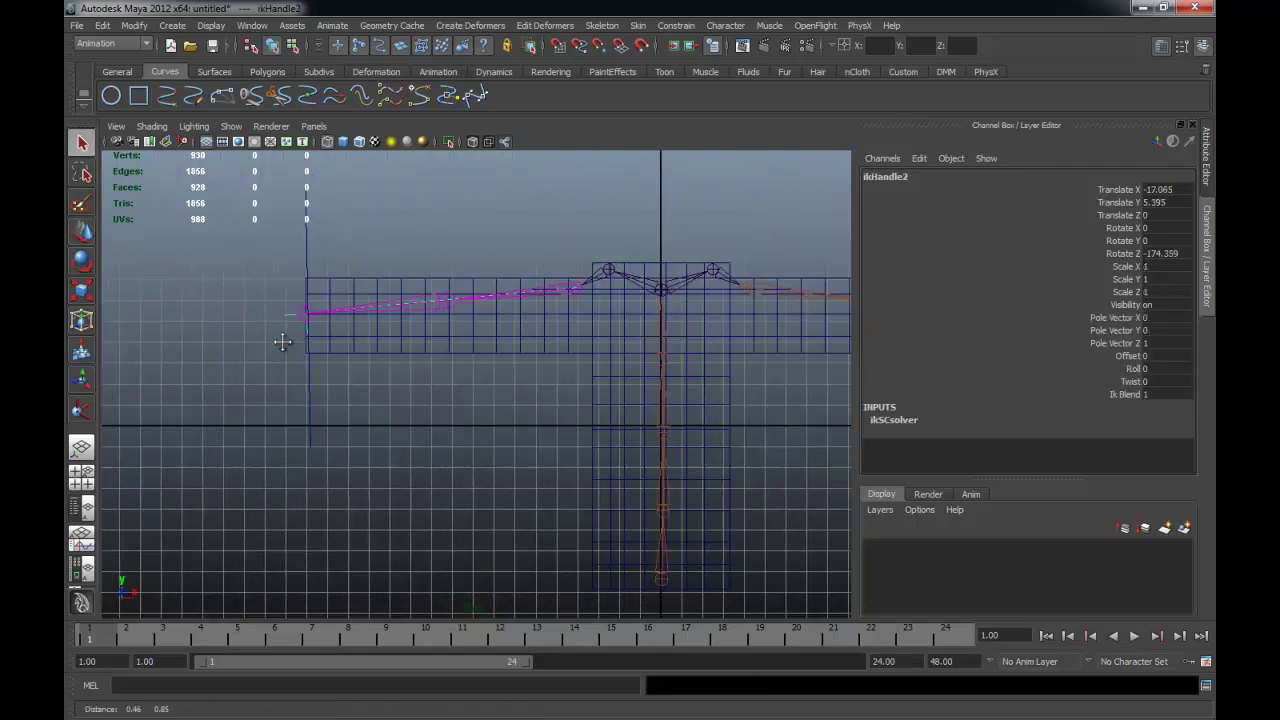
{"action": "left_click", "coordinate": [269, 310]}
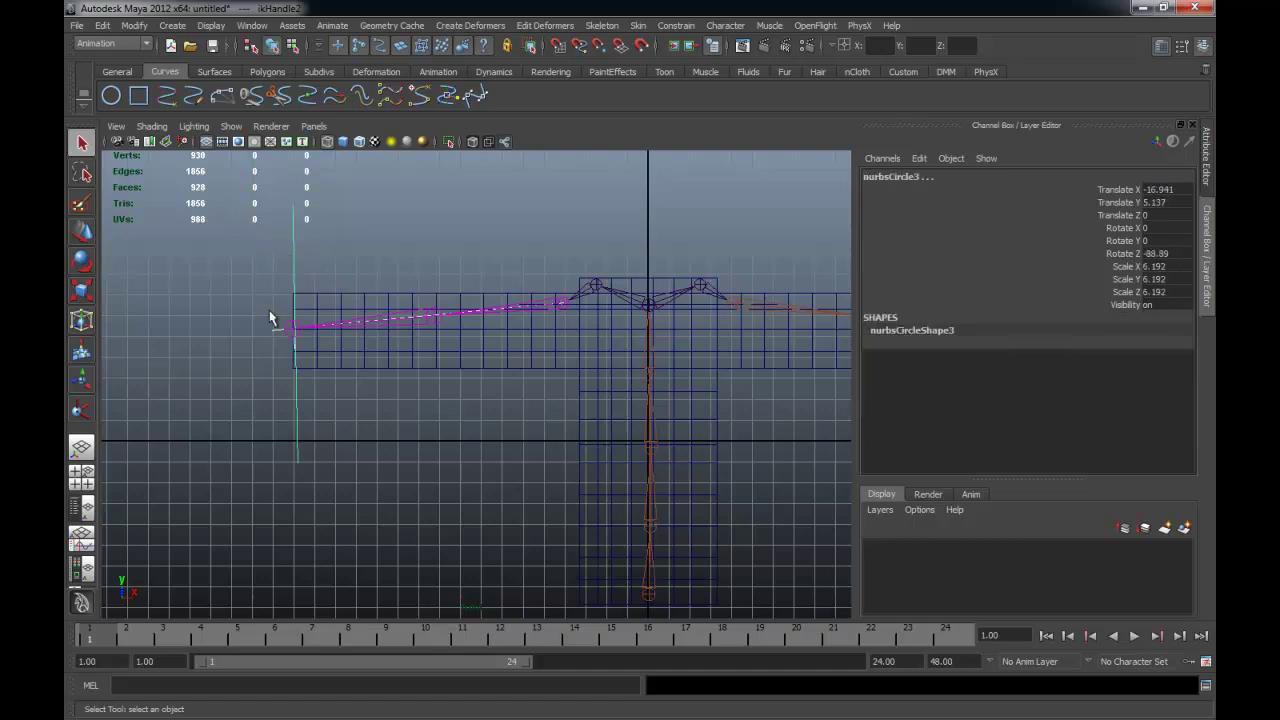
{"action": "left_click", "coordinate": [272, 325]}
{"action": "left_click", "coordinate": [280, 337]}
{"action": "left_click_drag", "start_coordinate": [280, 243], "coordinate": [367, 259], "text": "shift"}
{"action": "left_click", "coordinate": [290, 330]}
- Parent the right arm's IK handle under its wrist control circle
{"action": "middle_click_drag", "start_coordinate": [560, 330], "coordinate": [274, 320], "text": "alt"}
{"action": "left_click", "coordinate": [720, 306]}
{"action": "right_click_drag", "start_coordinate": [720, 306], "coordinate": [742, 374], "text": "alt"}
{"action": "middle_click_drag", "start_coordinate": [742, 374], "coordinate": [558, 339], "text": "alt"}
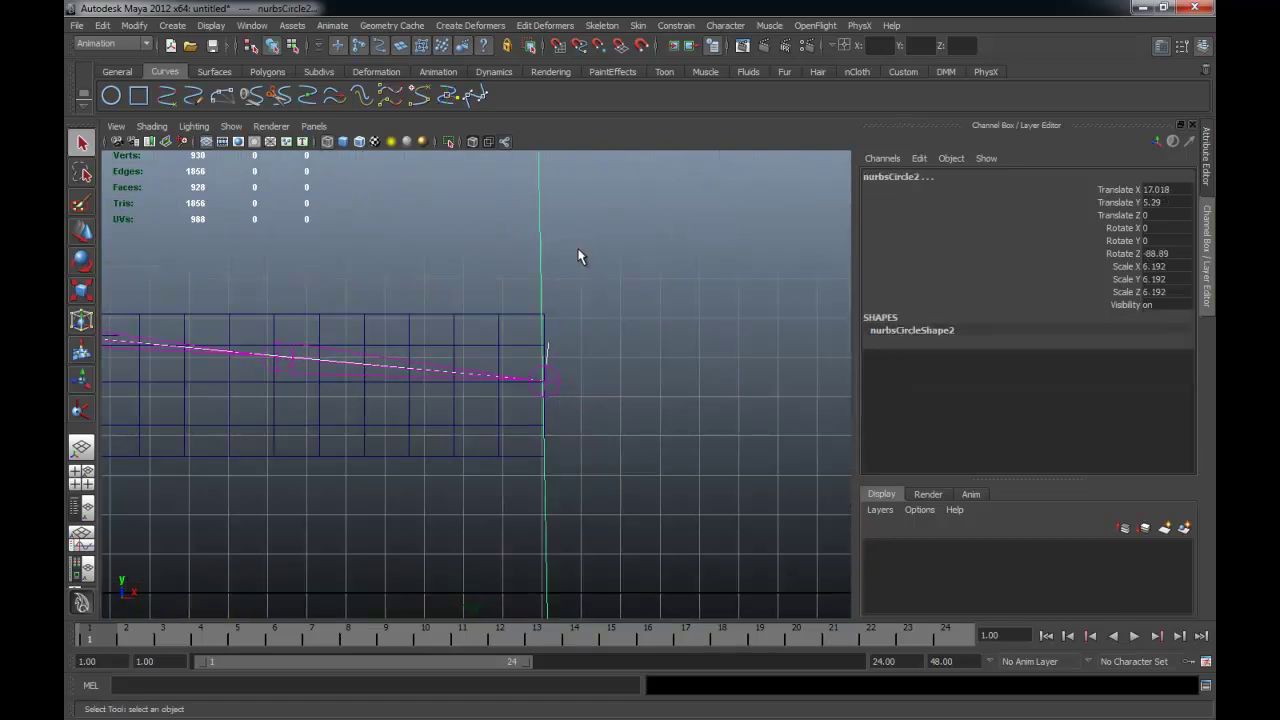
{"action": "left_click", "coordinate": [547, 342]}
{"action": "middle_click_drag", "start_coordinate": [411, 430], "coordinate": [588, 424], "text": "alt"}
{"action": "right_click_drag", "start_coordinate": [588, 424], "coordinate": [263, 429], "text": "alt"}
{"action": "middle_click_drag", "start_coordinate": [263, 429], "coordinate": [811, 414], "text": "alt"}
{"action": "right_click_drag", "start_coordinate": [811, 414], "coordinate": [509, 386], "text": "alt"}
- Parent the spine IK handle under the shoulder control circle
{"action": "left_click", "coordinate": [579, 338]}
{"action": "key", "text": "space"}
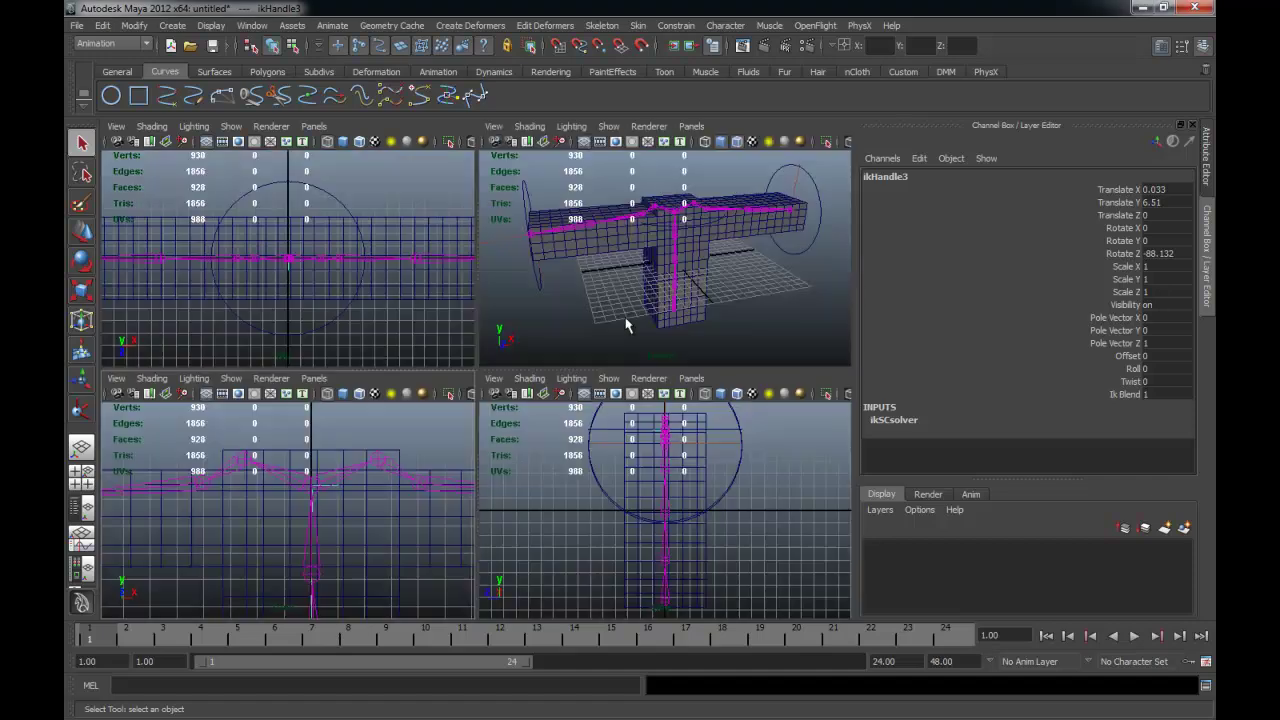
{"action": "left_click_drag", "start_coordinate": [692, 270], "coordinate": [716, 288], "text": "alt"}
{"action": "left_click", "coordinate": [716, 263]}
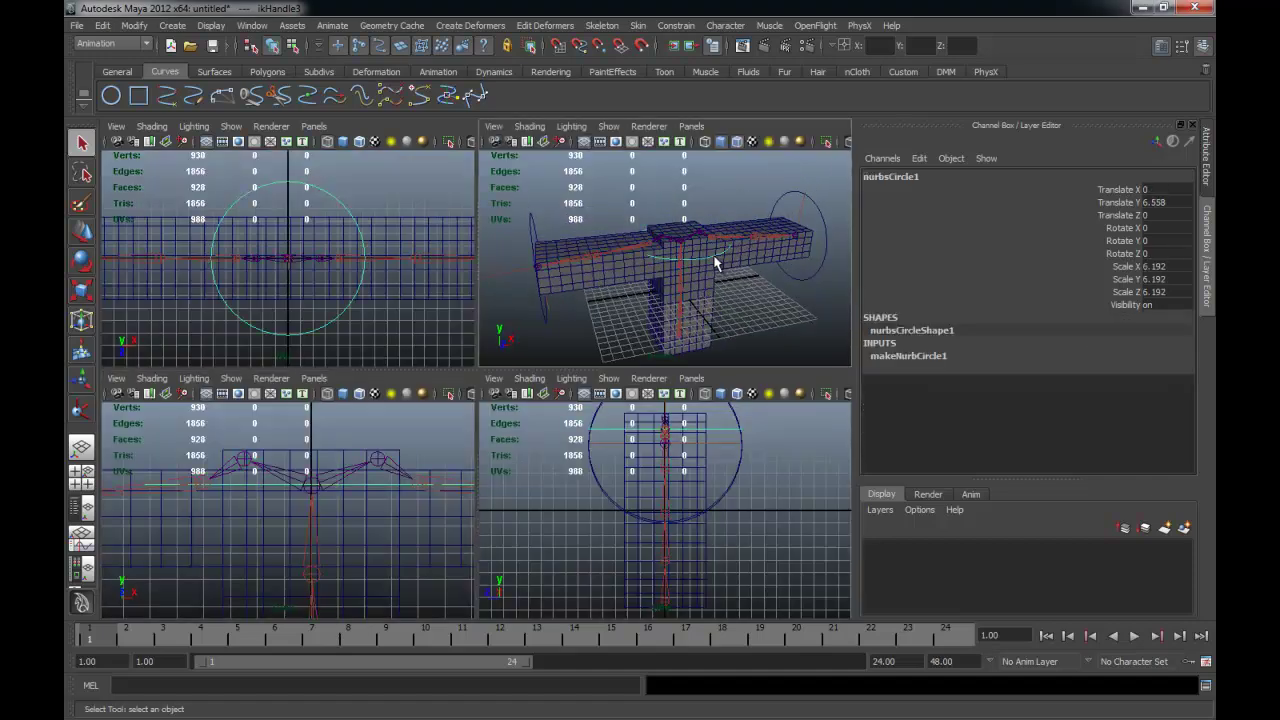
{"action": "key", "text": "ctrl+z"}
{"action": "left_click", "coordinate": [724, 260]}
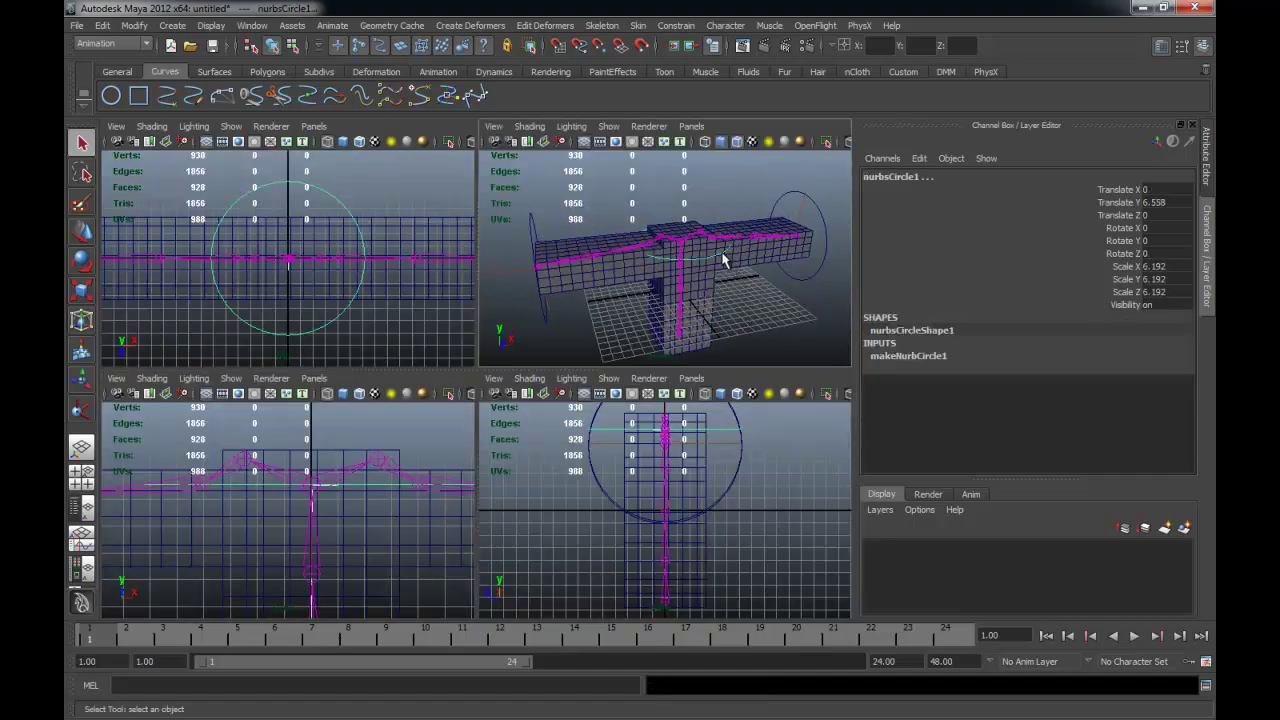
{"action": "left_click", "coordinate": [748, 326]}
- Lower the shoulder circle (nurbsCircle1) to test that it bends the spine chain
{"action": "key", "text": "space"}
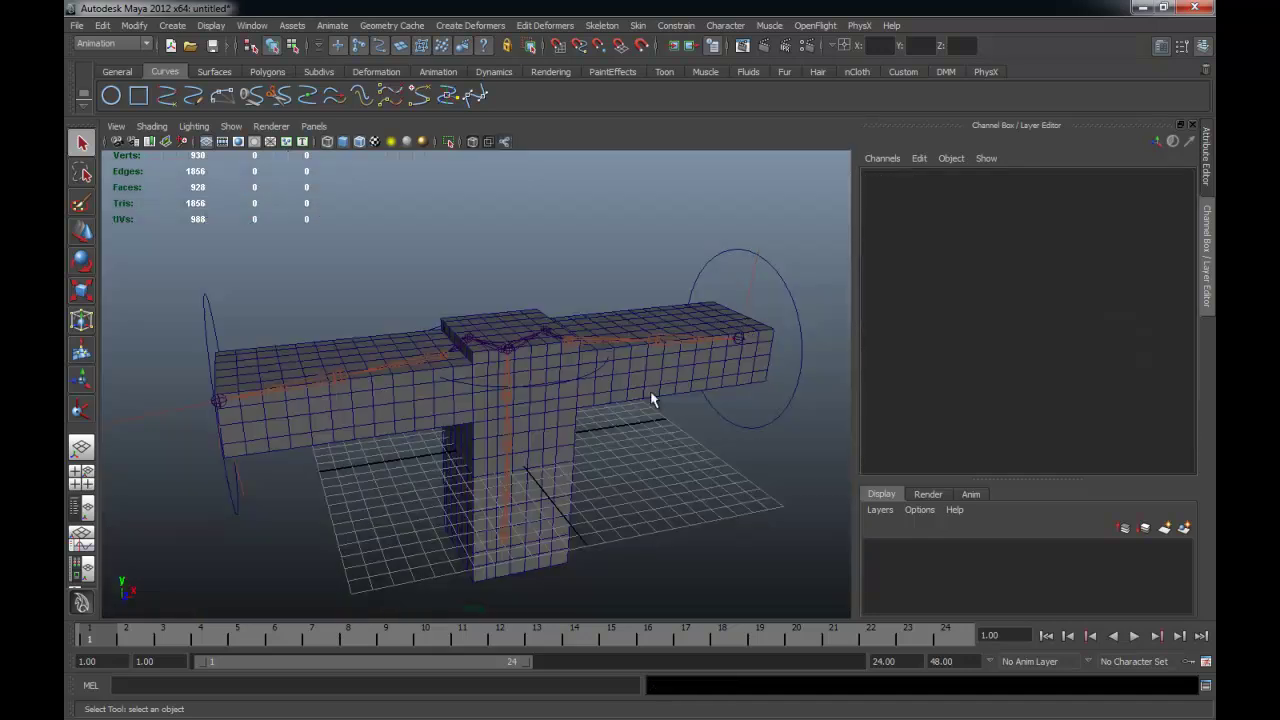
{"action": "mouse_move", "coordinate": [629, 416]}
{"action": "left_mouse_down", "text": "alt"}
{"action": "mouse_move", "coordinate": [541, 372]}
{"action": "mouse_move", "coordinate": [565, 360]}
{"action": "mouse_move", "coordinate": [607, 389]}
{"action": "mouse_move", "coordinate": [575, 365]}
{"action": "mouse_move", "coordinate": [514, 229]}
{"action": "mouse_move", "coordinate": [549, 349]}
{"action": "mouse_move", "coordinate": [620, 381]}
{"action": "mouse_move", "coordinate": [571, 323]}
{"action": "mouse_move", "coordinate": [428, 320]}
{"action": "mouse_move", "coordinate": [491, 337]}
{"action": "mouse_move", "coordinate": [586, 405]}
{"action": "mouse_move", "coordinate": [609, 477]}
{"action": "mouse_move", "coordinate": [520, 300]}
{"action": "mouse_move", "coordinate": [520, 429]}
{"action": "mouse_move", "coordinate": [551, 294]}
{"action": "left_mouse_up", "text": "alt"}
{"action": "left_click", "coordinate": [584, 378]}
{"action": "key", "text": "r"}
{"action": "key", "text": "ctrl+z"}
{"action": "key", "text": "e"}
{"action": "key", "text": "ctrl+z"}
{"action": "key", "text": "ctrl+z"}
{"action": "key", "text": "ctrl+z"}
- Raise the shoulder circle back, then select the whole joint hierarchy plus the T-shaped mesh
{"action": "mouse_move", "coordinate": [674, 463]}
{"action": "left_mouse_down", "text": "alt"}
{"action": "mouse_move", "coordinate": [640, 476]}
{"action": "mouse_move", "coordinate": [614, 429]}
{"action": "mouse_move", "coordinate": [646, 437]}
{"action": "left_mouse_up", "text": "alt"}
{"action": "left_click", "coordinate": [640, 476]}
{"action": "left_click", "coordinate": [626, 397]}
{"action": "left_click", "coordinate": [650, 515]}
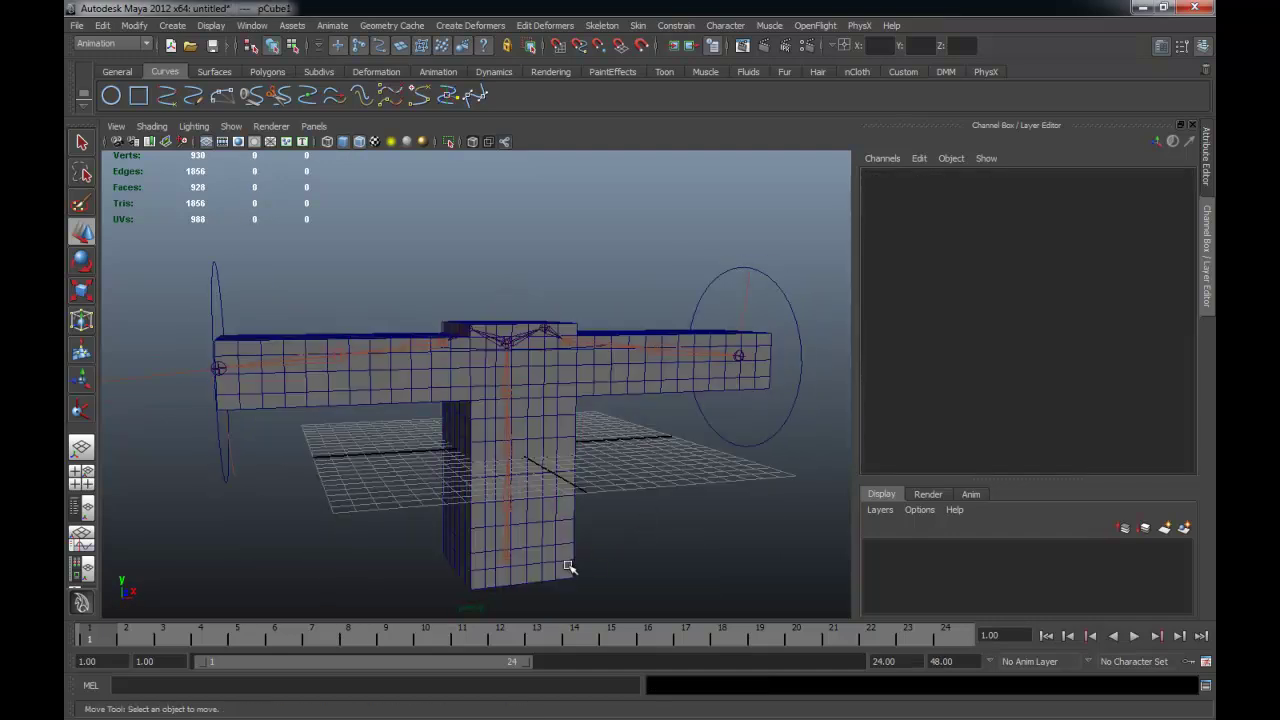
{"action": "left_click", "coordinate": [507, 563]}
{"action": "left_click", "coordinate": [103, 25]}
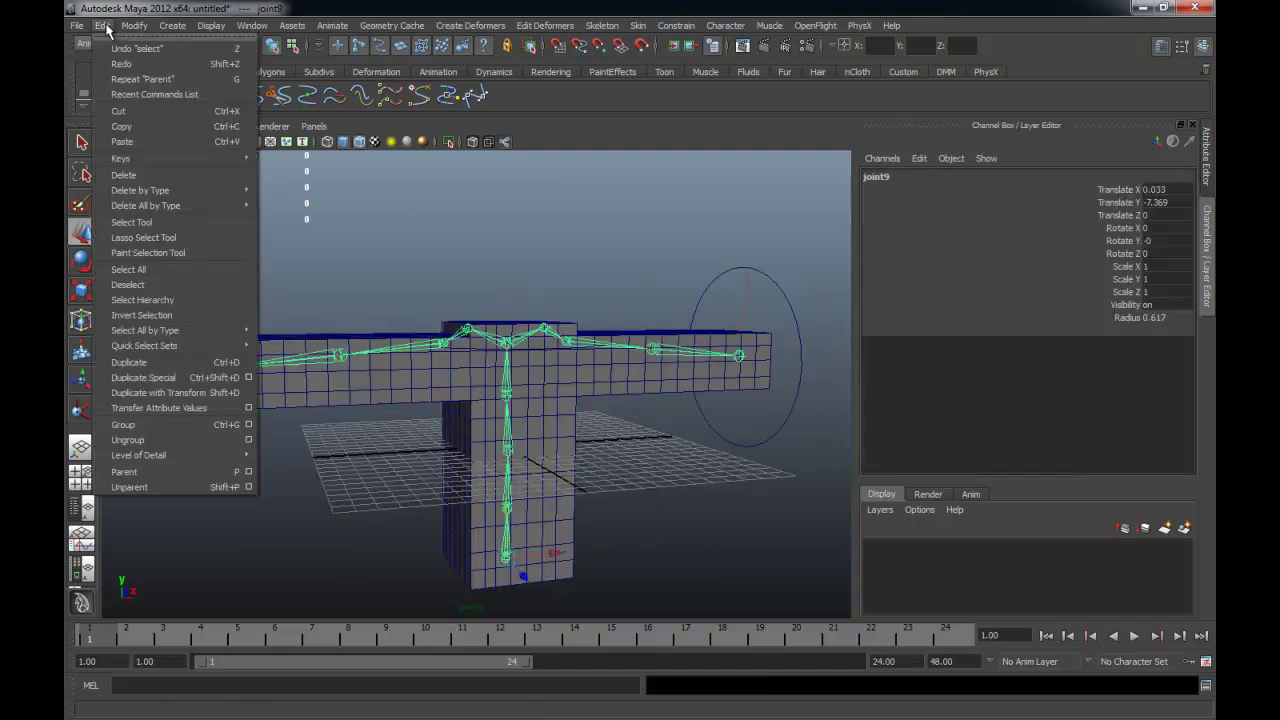
{"action": "left_click", "coordinate": [186, 299]}
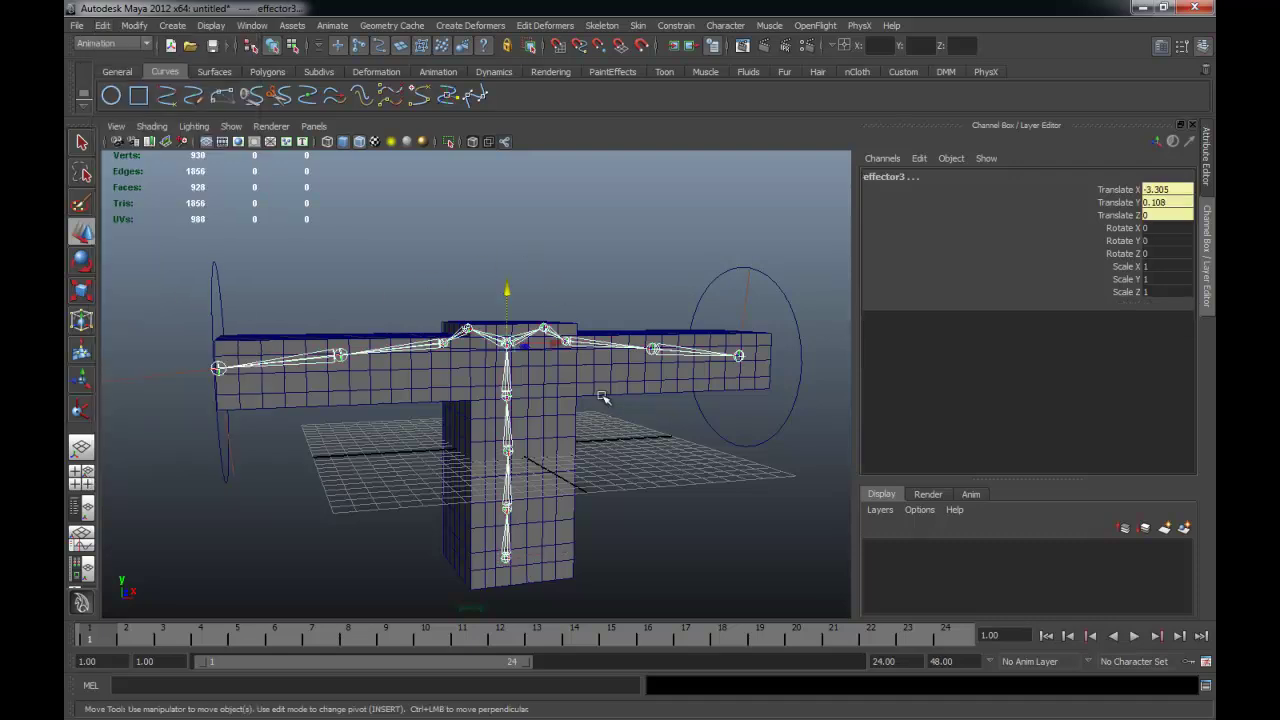
{"action": "left_click", "coordinate": [609, 381], "text": "shift"}
- Smooth-bind pCube1 to the selected joints, creating skinCluster1
{"action": "left_click", "coordinate": [637, 25]}
{"action": "mouse_move", "coordinate": [663, 48]}
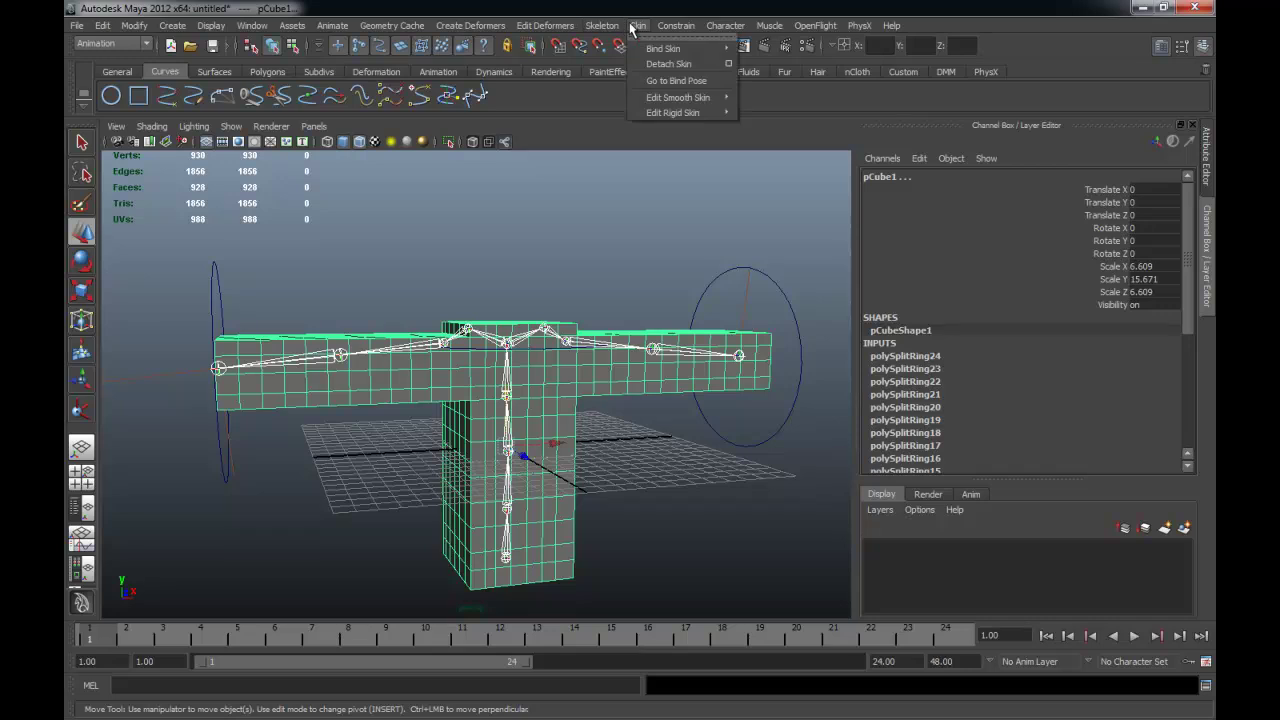
{"action": "left_click", "coordinate": [844, 63]}
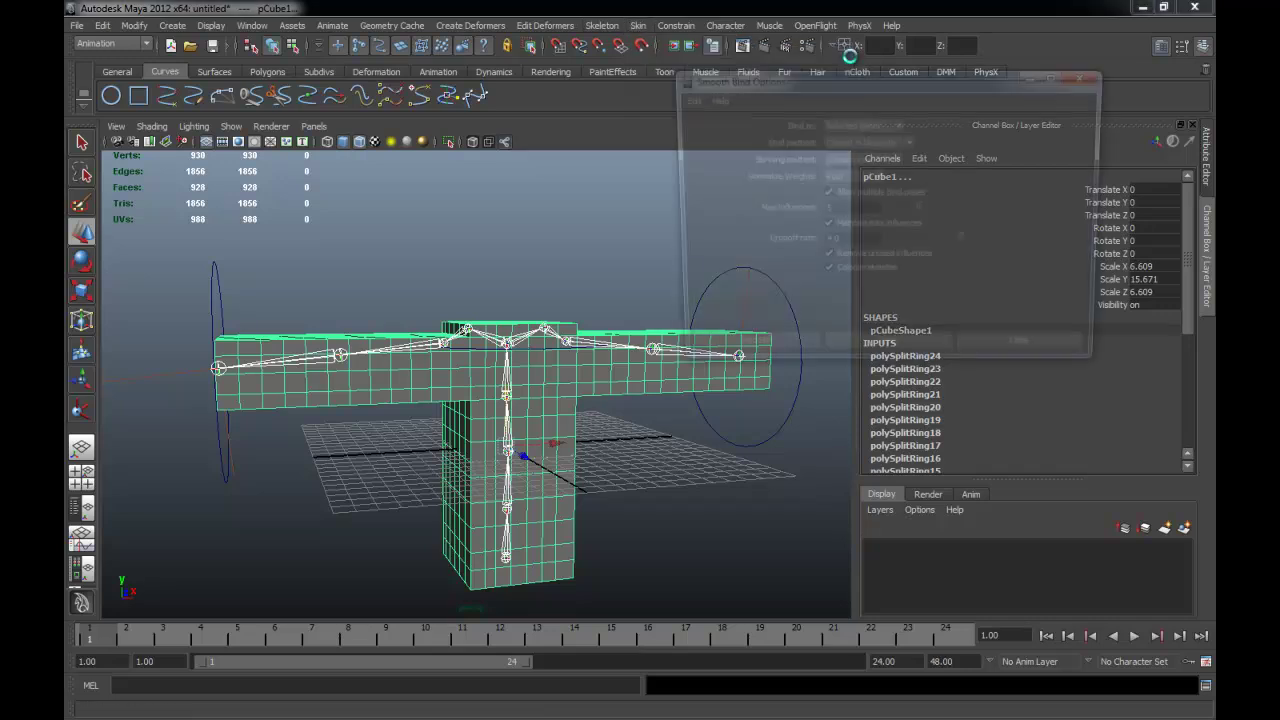
{"action": "left_click", "coordinate": [866, 126]}
{"action": "left_click", "coordinate": [870, 130]}
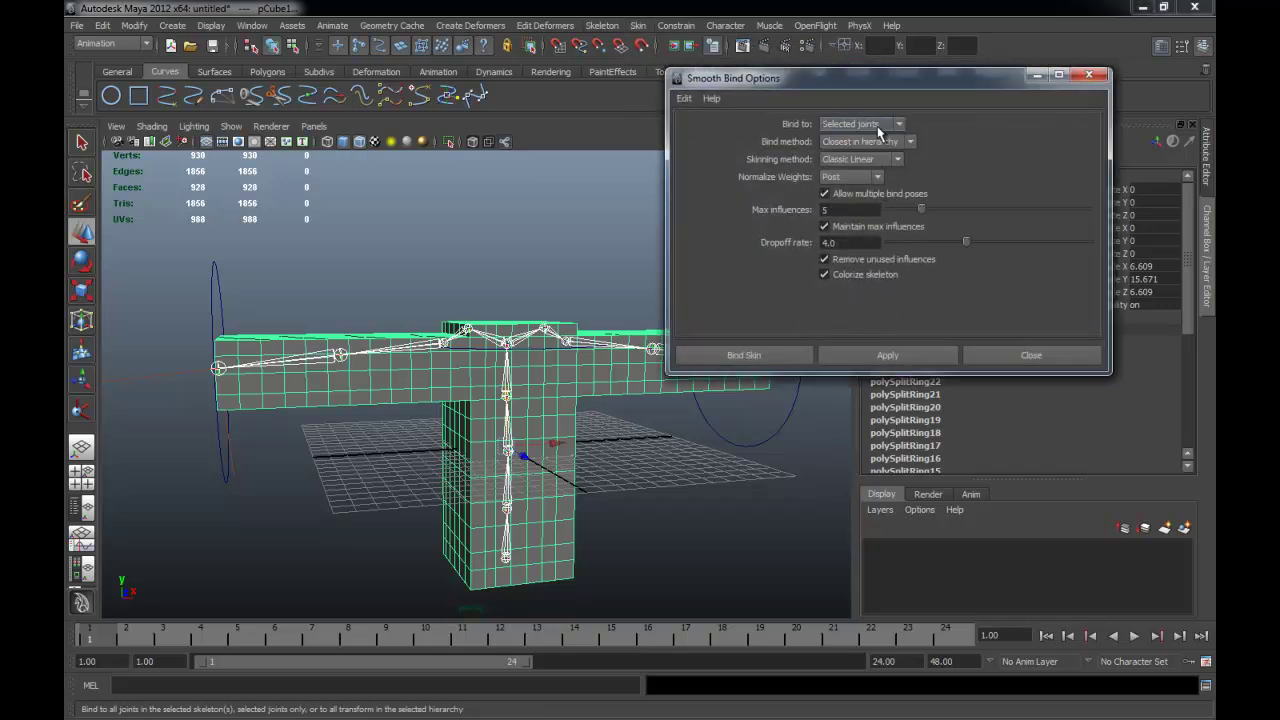
{"action": "left_click", "coordinate": [770, 363]}
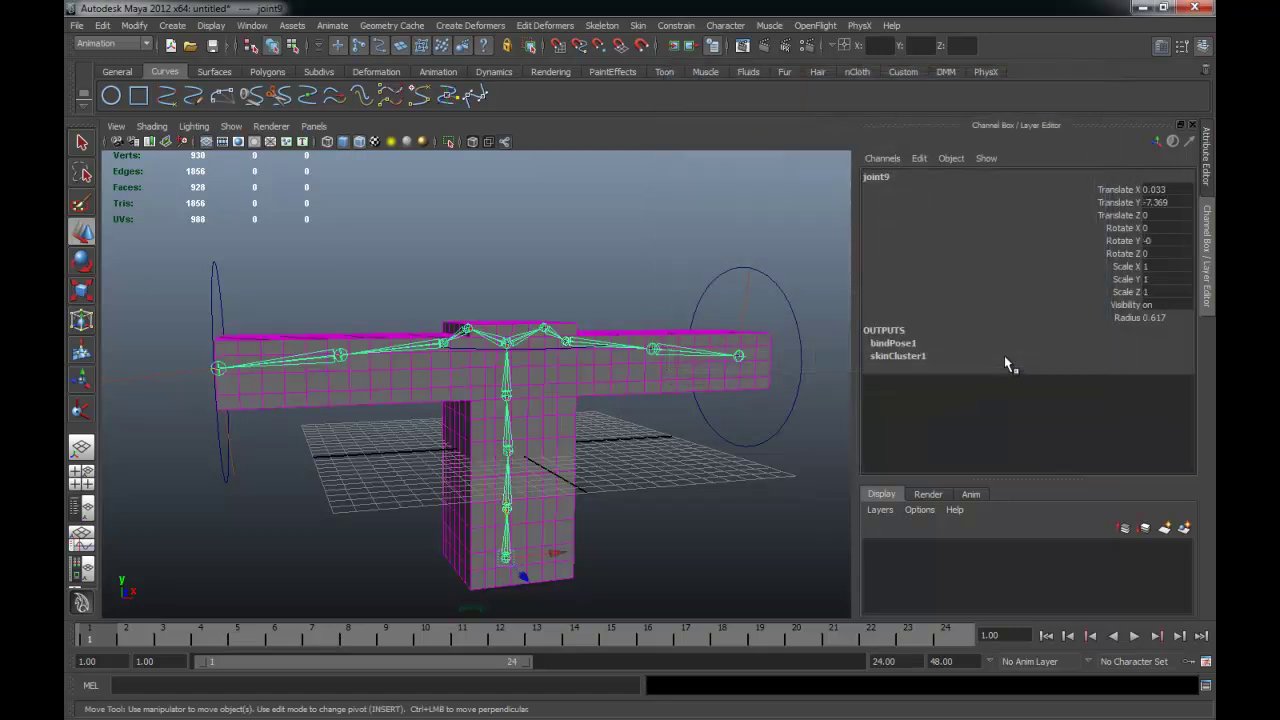
{"action": "left_click", "coordinate": [705, 471]}
{"action": "mouse_move", "coordinate": [705, 471]}
{"action": "left_mouse_down", "text": "alt"}
{"action": "mouse_move", "coordinate": [735, 482]}
{"action": "mouse_move", "coordinate": [714, 449]}
{"action": "left_mouse_up", "text": "alt"}
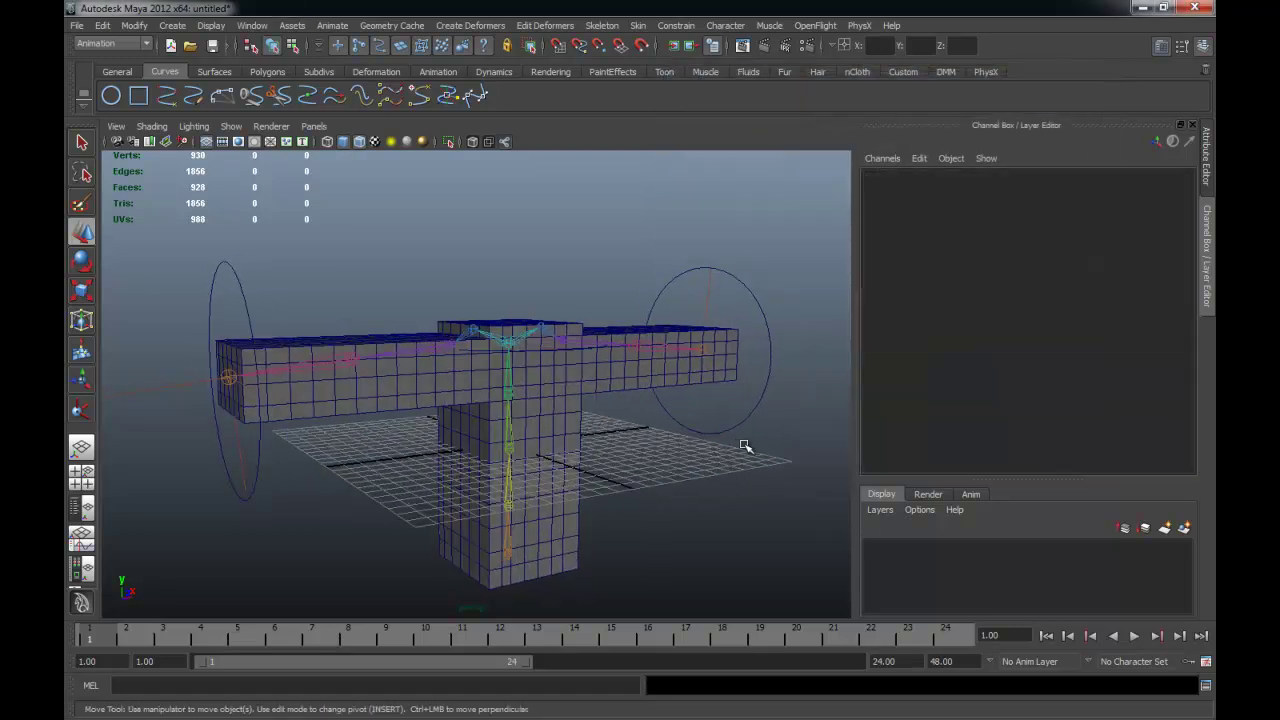
{"action": "left_click", "coordinate": [755, 366]}
{"action": "mouse_move", "coordinate": [690, 290]}
{"action": "left_mouse_down", "text": "alt"}
{"action": "mouse_move", "coordinate": [705, 332]}
{"action": "mouse_move", "coordinate": [766, 349]}
{"action": "left_mouse_up", "text": "alt"}
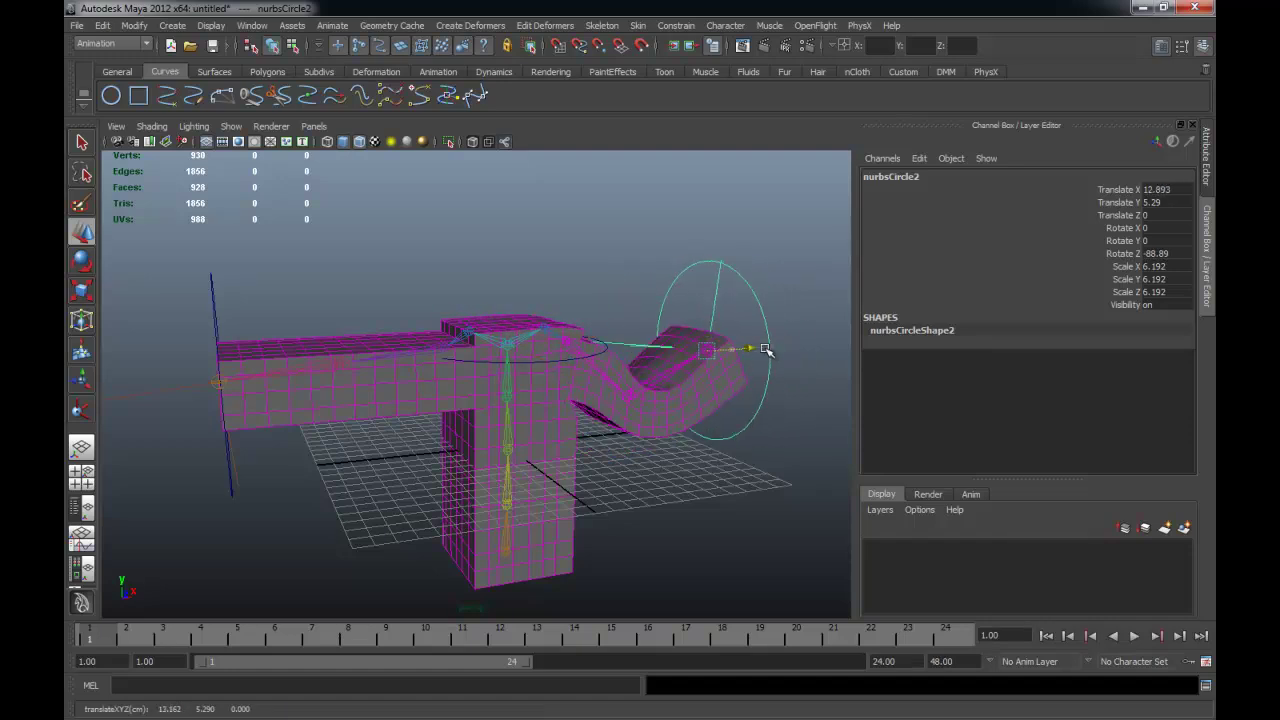
{"action": "key", "text": "ctrl+z"}
{"action": "key", "text": "ctrl+z"}
{"action": "mouse_move", "coordinate": [671, 349]}
{"action": "left_mouse_down", "text": "alt"}
{"action": "mouse_move", "coordinate": [610, 436]}
{"action": "mouse_move", "coordinate": [651, 428]}
{"action": "mouse_move", "coordinate": [805, 314]}
{"action": "left_mouse_up", "text": "alt"}
{"action": "left_click_drag", "start_coordinate": [760, 259], "coordinate": [760, 340]}
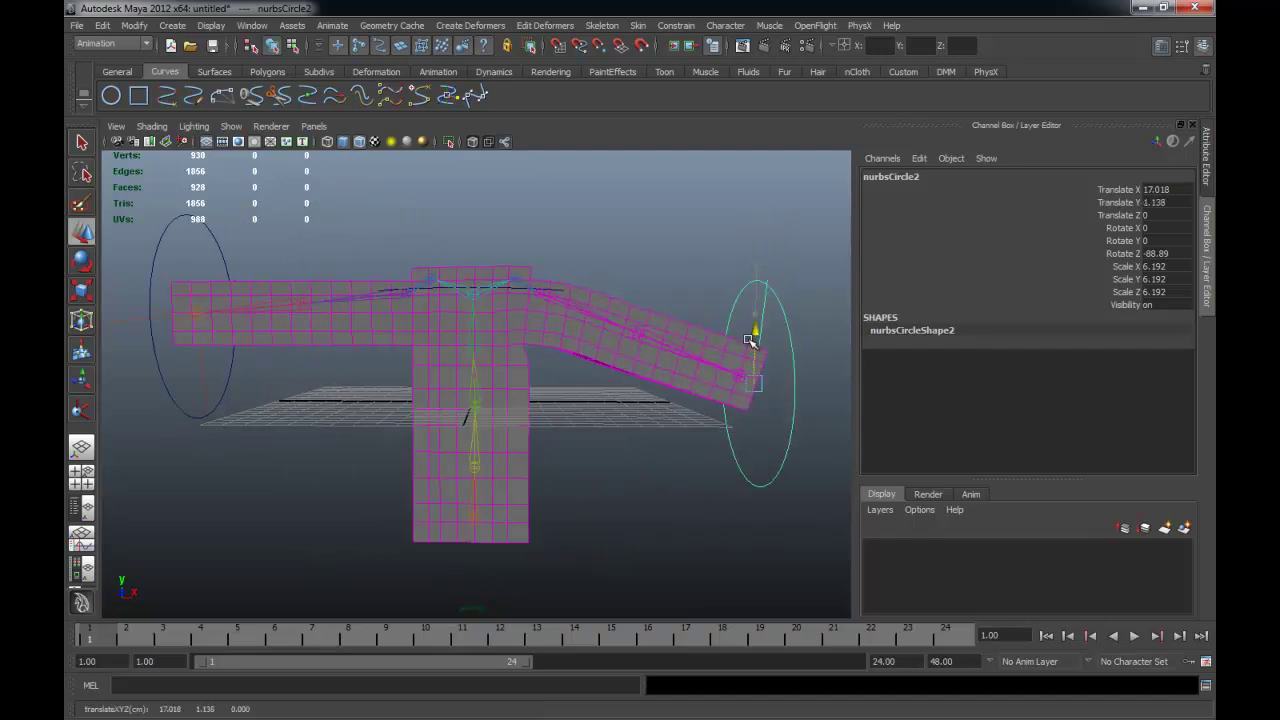
{"action": "mouse_move", "coordinate": [806, 400]}
{"action": "left_mouse_down"}
{"action": "mouse_move", "coordinate": [703, 424]}
{"action": "mouse_move", "coordinate": [750, 412]}
{"action": "mouse_move", "coordinate": [734, 403]}
{"action": "left_mouse_up"}
{"action": "key", "text": "ctrl+z"}
{"action": "key", "text": "ctrl+z"}
{"action": "key", "text": "ctrl+z"}
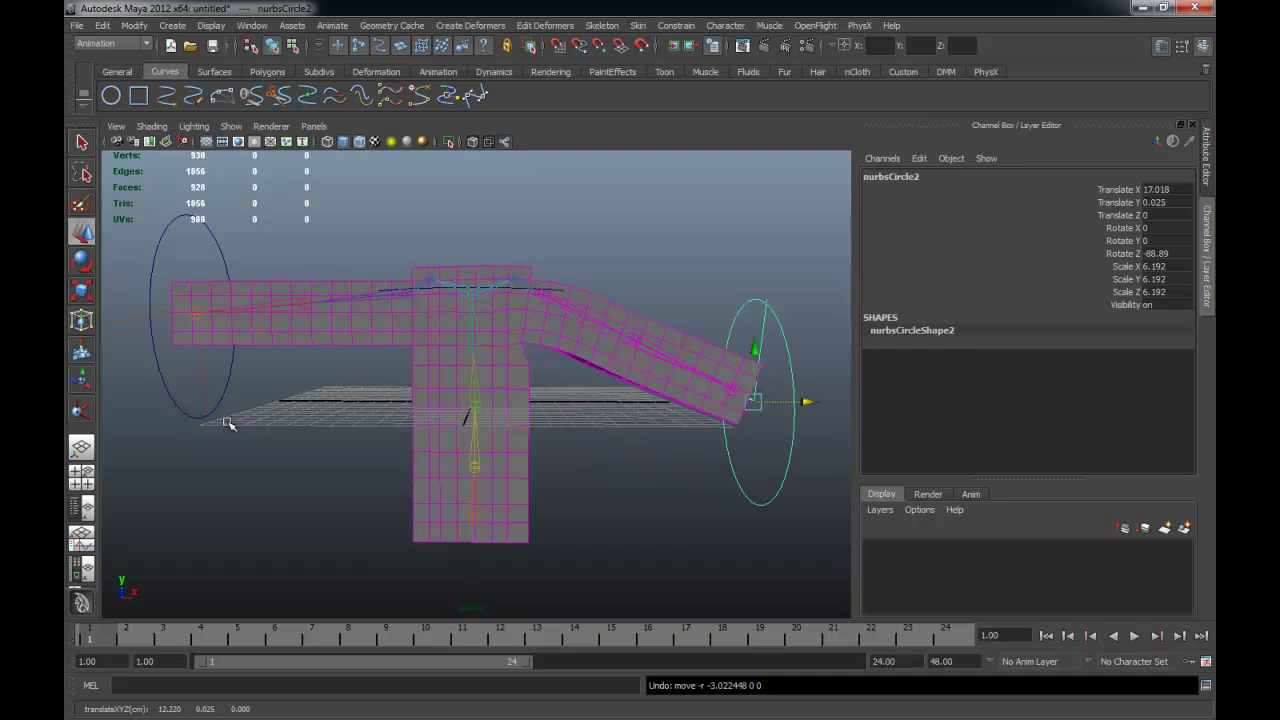
{"action": "left_click_drag", "start_coordinate": [229, 423], "coordinate": [288, 415], "text": "alt"}
{"action": "key", "text": "ctrl+z"}
{"action": "left_click_drag", "start_coordinate": [170, 411], "coordinate": [151, 394]}
{"action": "left_click", "coordinate": [157, 403]}
{"action": "mouse_move", "coordinate": [186, 263]}
{"action": "left_mouse_down"}
{"action": "mouse_move", "coordinate": [192, 381]}
{"action": "mouse_move", "coordinate": [192, 365]}
{"action": "left_mouse_up"}
{"action": "key", "text": "ctrl+z"}
{"action": "mouse_move", "coordinate": [240, 318]}
{"action": "left_mouse_down"}
{"action": "mouse_move", "coordinate": [320, 323]}
{"action": "mouse_move", "coordinate": [481, 405]}
{"action": "mouse_move", "coordinate": [686, 380]}
{"action": "mouse_move", "coordinate": [671, 366]}
{"action": "mouse_move", "coordinate": [395, 394]}
{"action": "mouse_move", "coordinate": [331, 374]}
{"action": "mouse_move", "coordinate": [529, 380]}
{"action": "mouse_move", "coordinate": [657, 337]}
{"action": "mouse_move", "coordinate": [787, 404]}
{"action": "mouse_move", "coordinate": [814, 463]}
{"action": "mouse_move", "coordinate": [823, 329]}
{"action": "mouse_move", "coordinate": [714, 329]}
{"action": "left_mouse_up"}
{"action": "left_click", "coordinate": [787, 404]}
{"action": "mouse_move", "coordinate": [642, 384]}
{"action": "left_mouse_down", "text": "alt"}
{"action": "mouse_move", "coordinate": [606, 366]}
{"action": "mouse_move", "coordinate": [551, 400]}
{"action": "mouse_move", "coordinate": [659, 372]}
{"action": "mouse_move", "coordinate": [634, 346]}
{"action": "mouse_move", "coordinate": [611, 354]}
{"action": "left_mouse_up", "text": "alt"}
{"action": "middle_click_drag", "start_coordinate": [611, 354], "coordinate": [629, 360]}
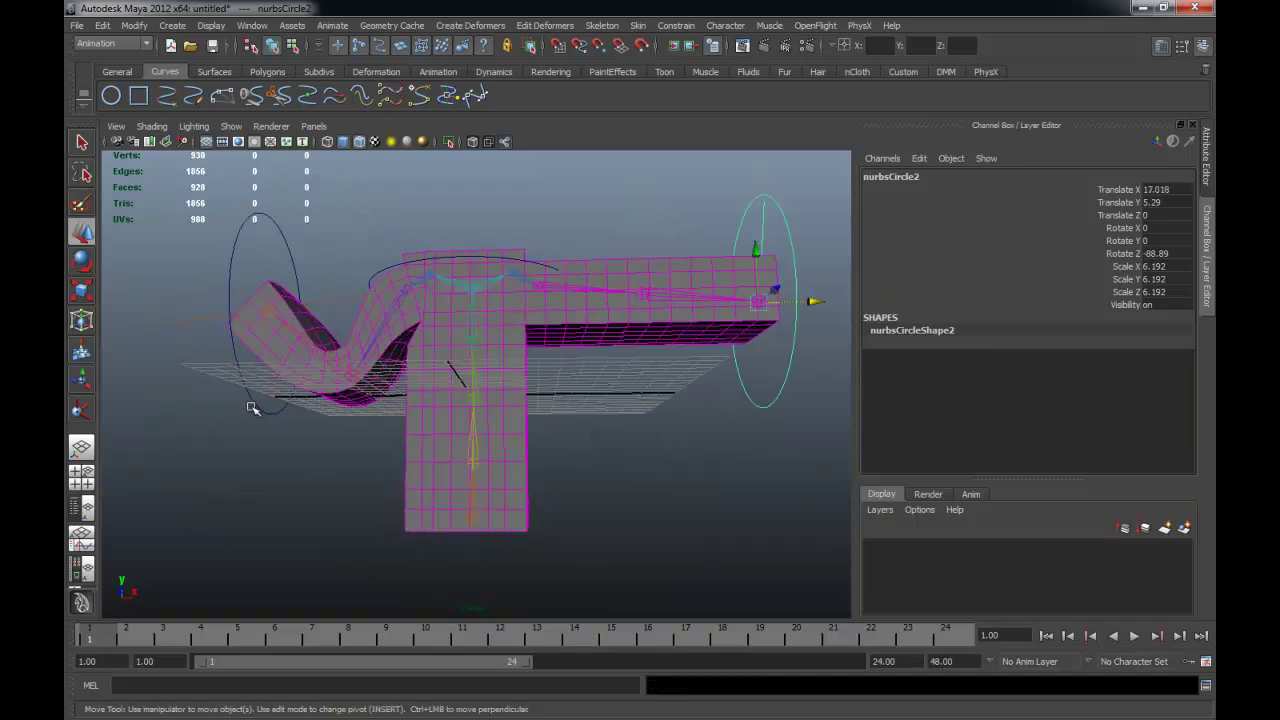
{"action": "left_click_drag", "start_coordinate": [251, 408], "coordinate": [449, 363], "text": "alt"}
{"action": "right_click_drag", "start_coordinate": [449, 363], "coordinate": [534, 374], "text": "alt"}
{"action": "mouse_move", "coordinate": [534, 374]}
{"action": "left_mouse_down", "text": "alt"}
{"action": "mouse_move", "coordinate": [406, 305]}
{"action": "mouse_move", "coordinate": [403, 371]}
{"action": "left_mouse_up", "text": "alt"}
{"action": "right_click_drag", "start_coordinate": [403, 371], "coordinate": [323, 377], "text": "alt"}
{"action": "key", "text": "ctrl+z"}
{"action": "key", "text": "ctrl+z"}
{"action": "mouse_move", "coordinate": [349, 392]}
{"action": "left_mouse_down", "text": "alt"}
{"action": "mouse_move", "coordinate": [412, 393]}
{"action": "mouse_move", "coordinate": [497, 351]}
{"action": "left_mouse_up", "text": "alt"}
{"action": "left_click", "coordinate": [583, 384]}
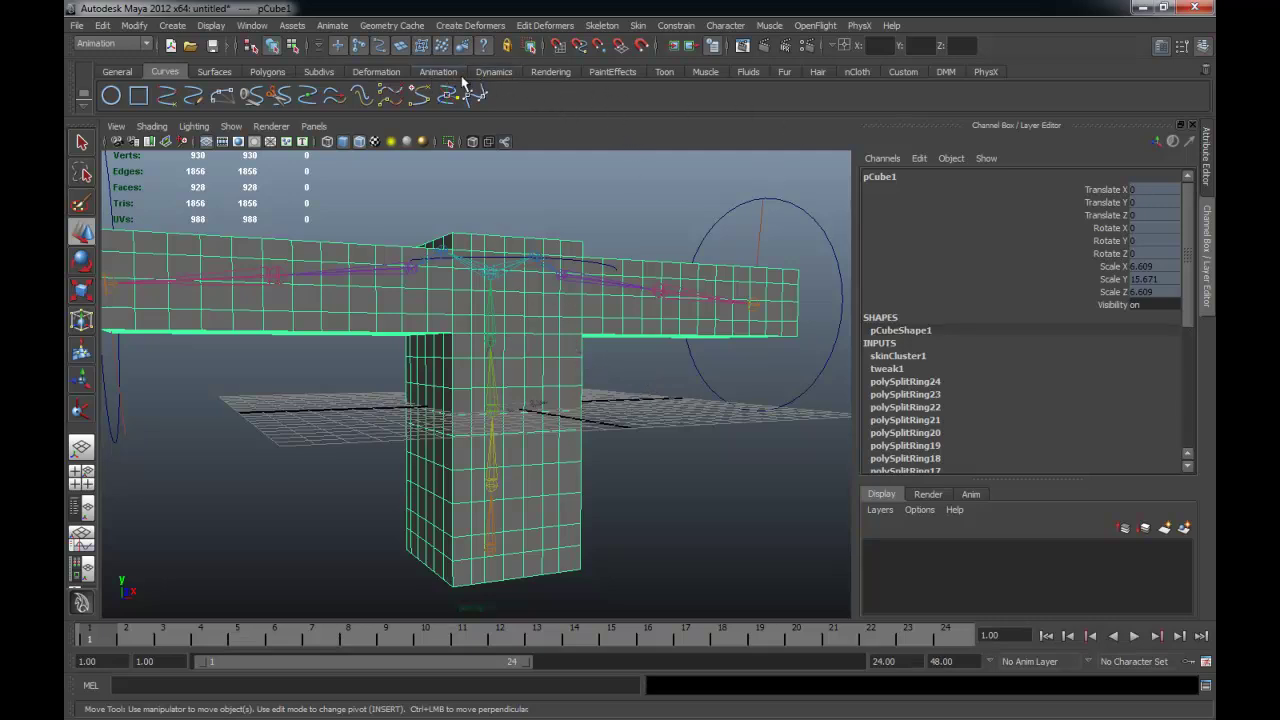
- Start the Paint Skin Weights Tool from the Animation shelf with its options panel open
{"action": "left_click", "coordinate": [432, 73]}
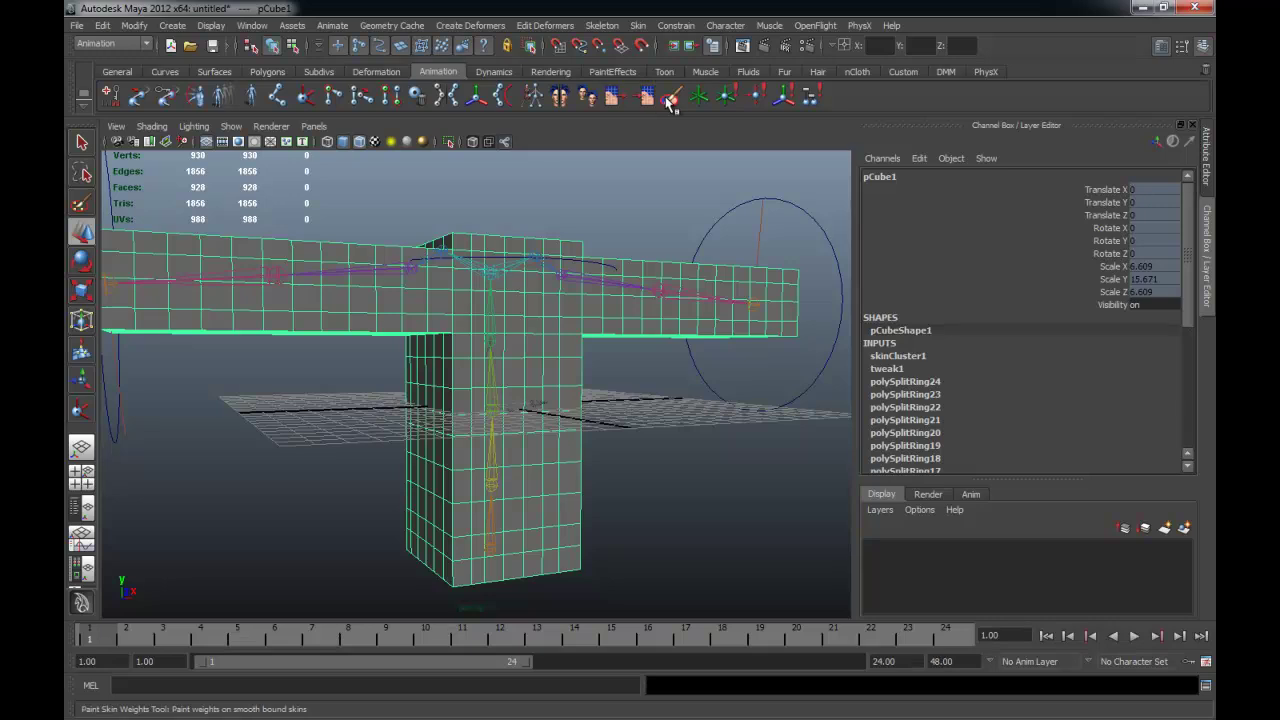
{"action": "left_click", "coordinate": [671, 96]}
{"action": "key", "text": "q"}
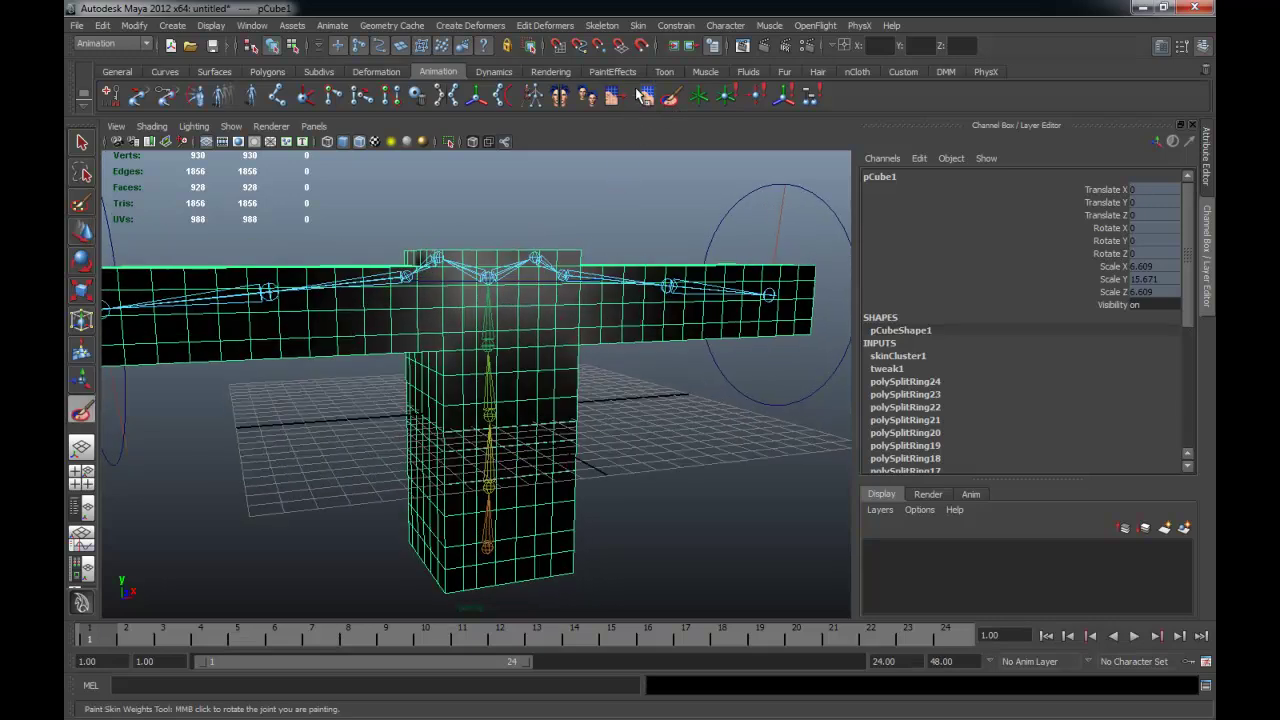
{"action": "double_click", "coordinate": [671, 96]}
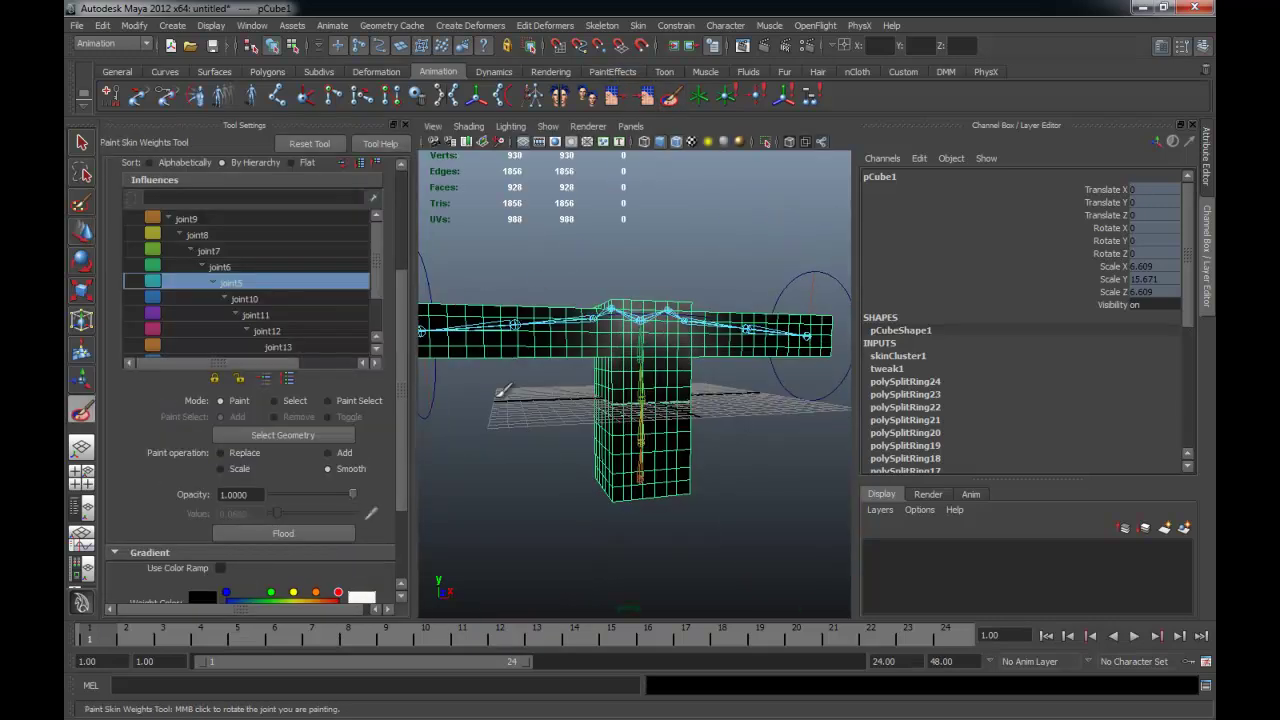
{"action": "left_click_drag", "start_coordinate": [381, 273], "coordinate": [379, 311]}
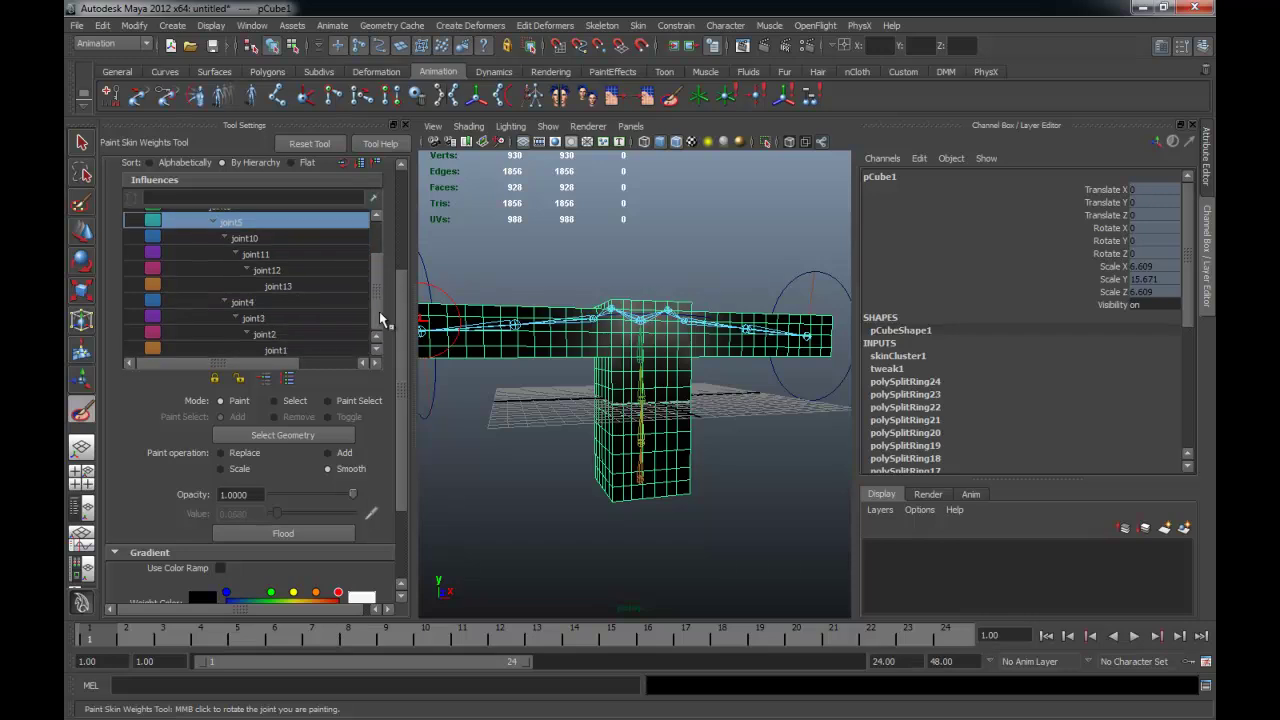
{"action": "left_click", "coordinate": [271, 304]}
- Pick joint3 as the paint influence and orbit in to view the T-junction
{"action": "scroll", "coordinate": [691, 394], "scroll_direction": "up", "scroll_amount": 5}
{"action": "mouse_move", "coordinate": [749, 449]}
{"action": "left_mouse_down", "text": "alt"}
{"action": "mouse_move", "coordinate": [575, 462]}
{"action": "mouse_move", "coordinate": [591, 423]}
{"action": "mouse_move", "coordinate": [666, 406]}
{"action": "mouse_move", "coordinate": [494, 485]}
{"action": "mouse_move", "coordinate": [663, 434]}
{"action": "mouse_move", "coordinate": [671, 357]}
{"action": "mouse_move", "coordinate": [590, 342]}
{"action": "mouse_move", "coordinate": [575, 375]}
{"action": "mouse_move", "coordinate": [600, 430]}
{"action": "mouse_move", "coordinate": [614, 397]}
{"action": "left_mouse_up", "text": "alt"}
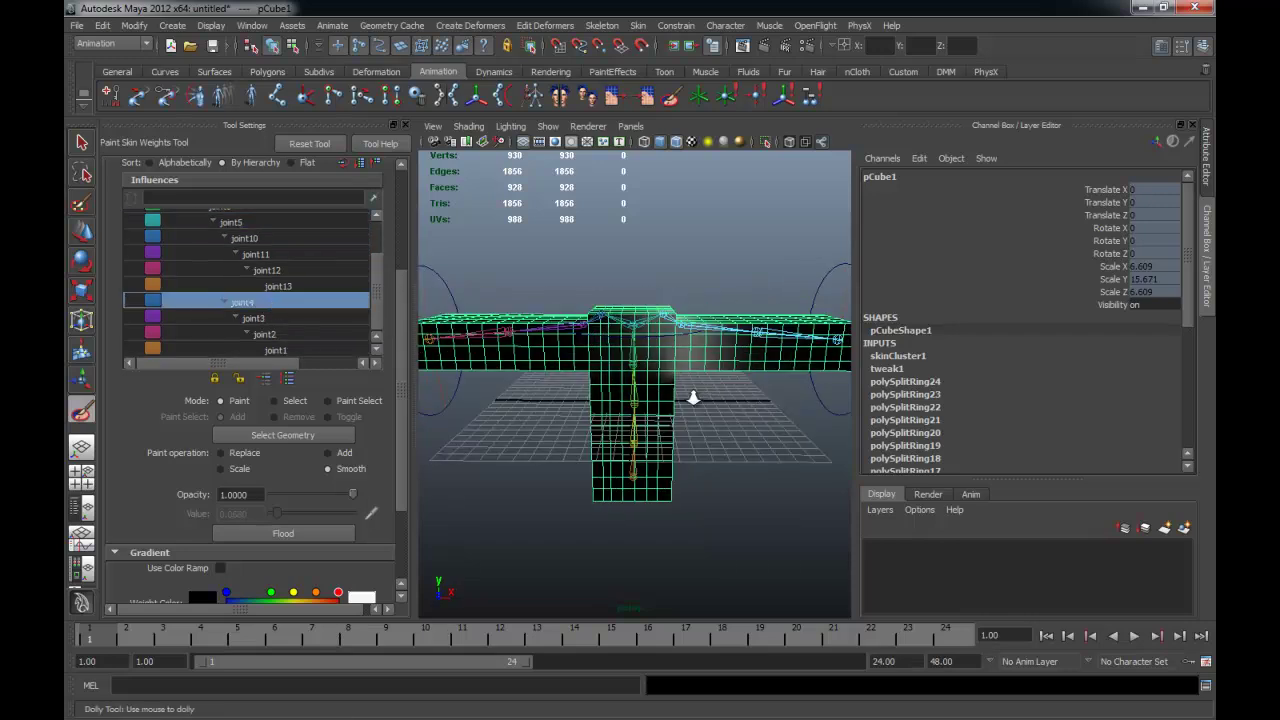
{"action": "mouse_move", "coordinate": [614, 397]}
{"action": "middle_mouse_down", "text": "alt"}
{"action": "mouse_move", "coordinate": [667, 387]}
{"action": "mouse_move", "coordinate": [652, 366]}
{"action": "middle_mouse_up", "text": "alt"}
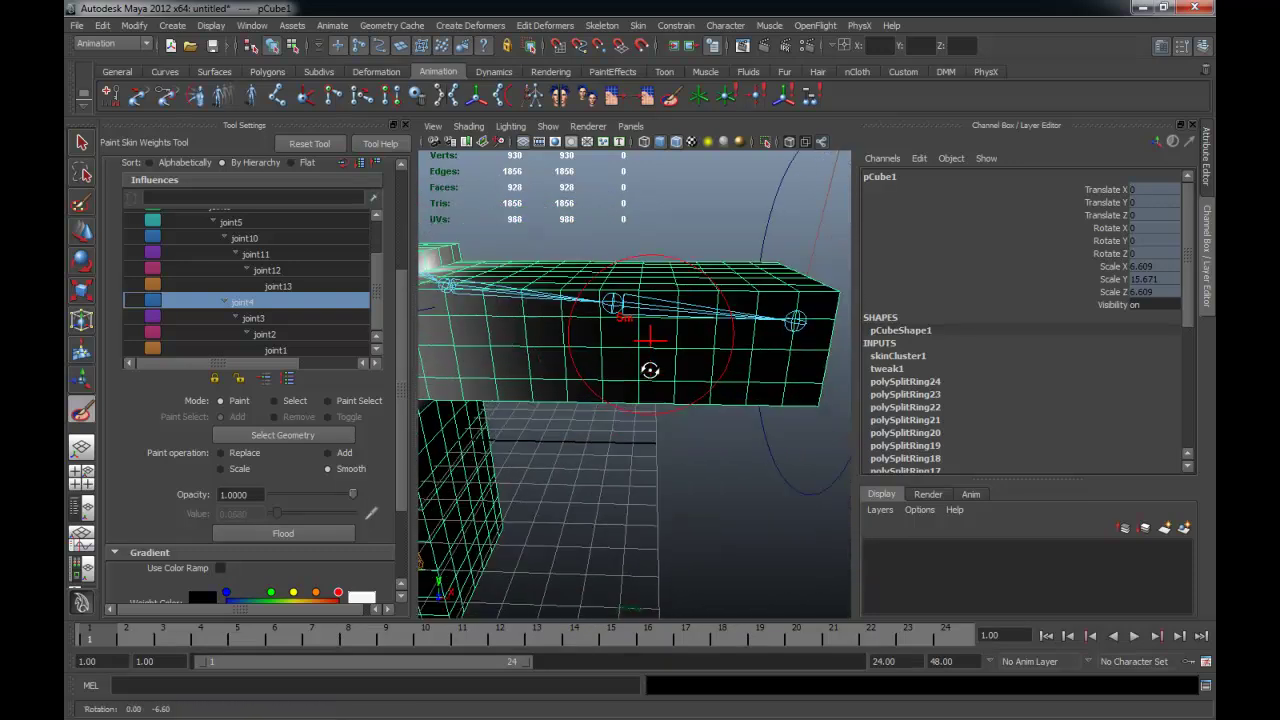
{"action": "left_click", "coordinate": [357, 326]}
{"action": "mouse_move", "coordinate": [620, 400]}
{"action": "left_mouse_down", "text": "alt"}
{"action": "mouse_move", "coordinate": [694, 420]}
{"action": "mouse_move", "coordinate": [700, 451]}
{"action": "mouse_move", "coordinate": [737, 371]}
{"action": "mouse_move", "coordinate": [628, 297]}
{"action": "mouse_move", "coordinate": [586, 329]}
{"action": "mouse_move", "coordinate": [614, 286]}
{"action": "mouse_move", "coordinate": [605, 340]}
{"action": "mouse_move", "coordinate": [615, 306]}
{"action": "mouse_move", "coordinate": [640, 297]}
{"action": "left_mouse_up", "text": "alt"}
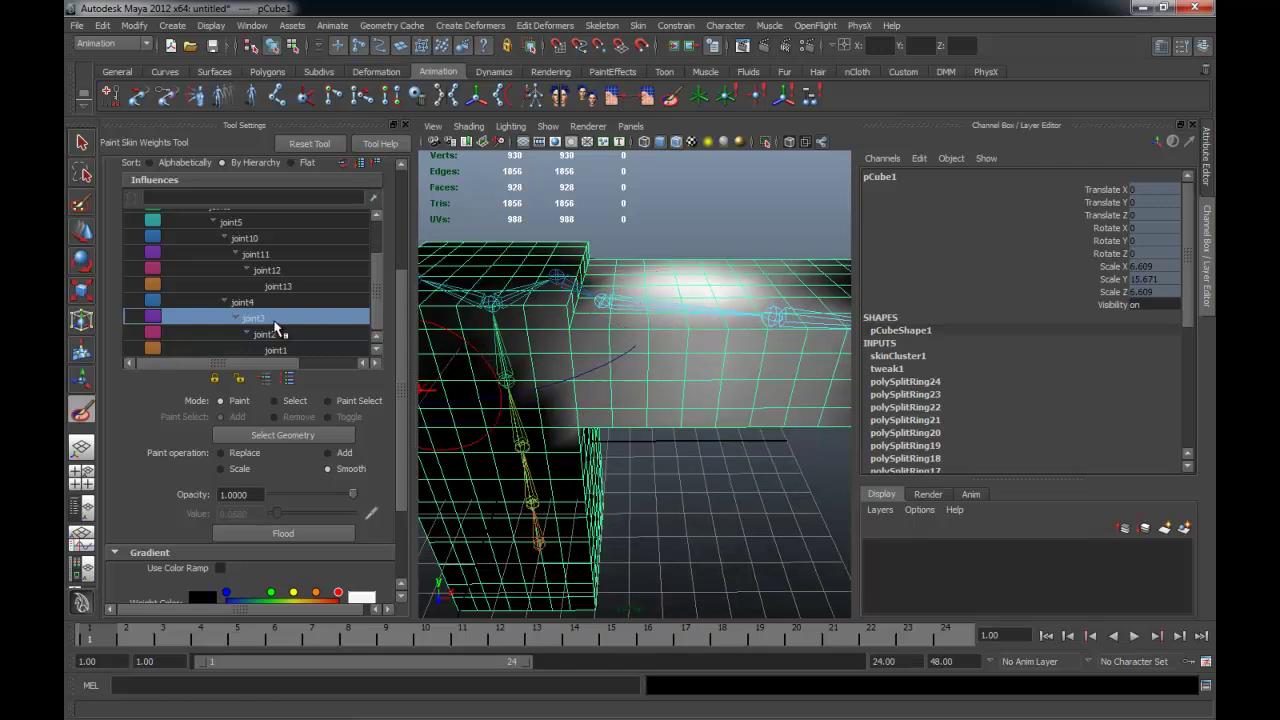
{"action": "double_click", "coordinate": [274, 320]}
{"action": "mouse_move", "coordinate": [645, 425]}
{"action": "left_mouse_down", "text": "alt"}
{"action": "mouse_move", "coordinate": [623, 371]}
{"action": "mouse_move", "coordinate": [550, 330]}
{"action": "mouse_move", "coordinate": [571, 343]}
{"action": "mouse_move", "coordinate": [600, 329]}
{"action": "mouse_move", "coordinate": [598, 316]}
{"action": "mouse_move", "coordinate": [563, 417]}
{"action": "mouse_move", "coordinate": [645, 342]}
{"action": "left_mouse_up", "text": "alt"}
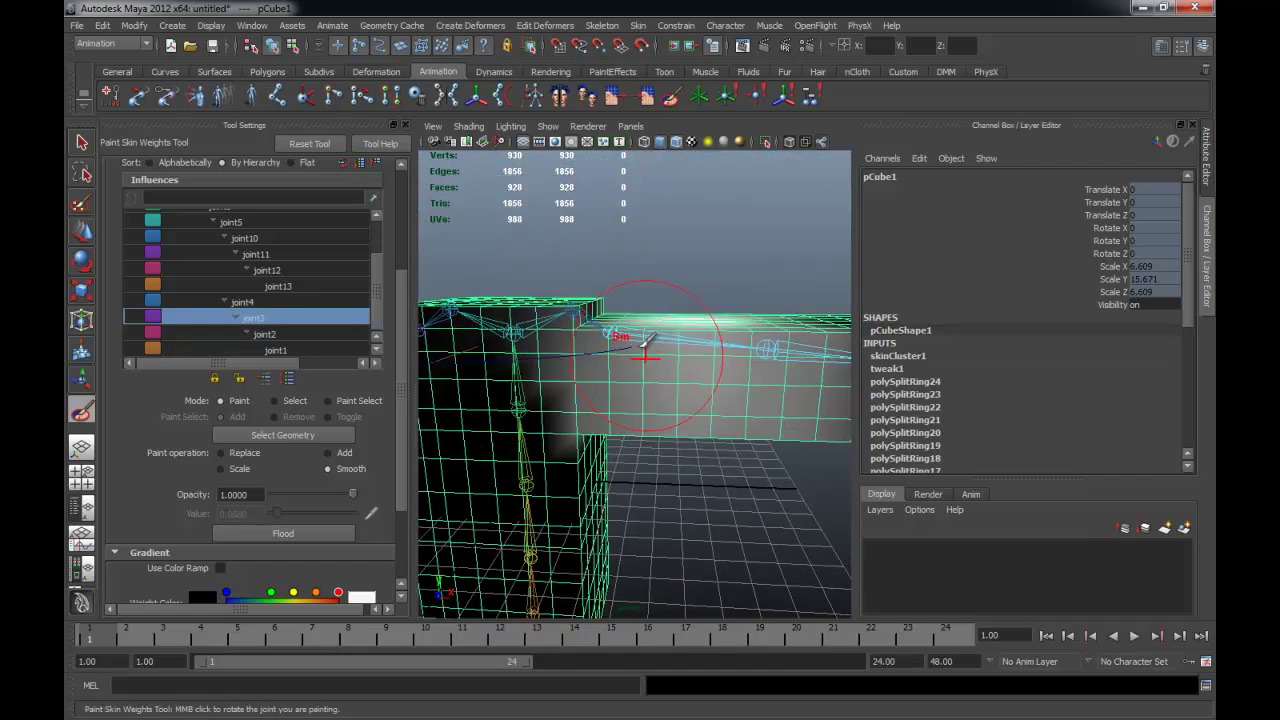
- Set the paint operation to Add and paint joint3 weight near the T-junction
{"action": "left_click", "coordinate": [337, 454]}
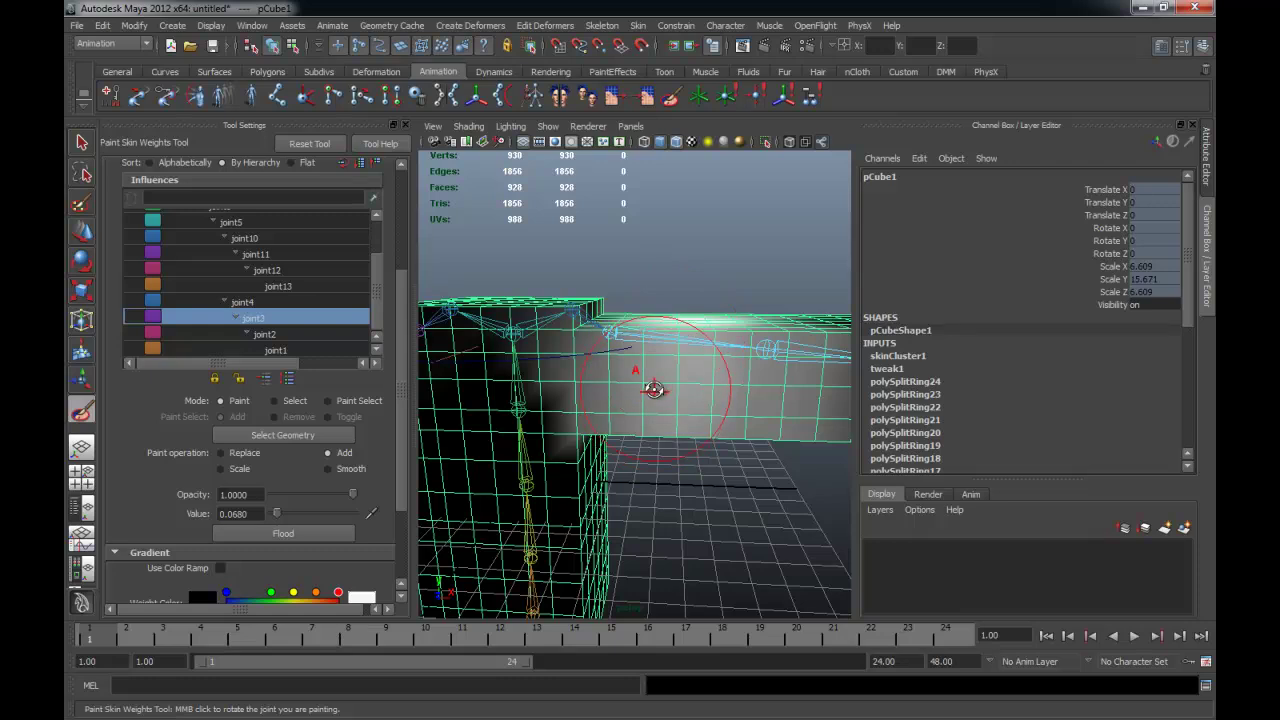
{"action": "left_click_drag", "start_coordinate": [652, 386], "coordinate": [697, 335]}
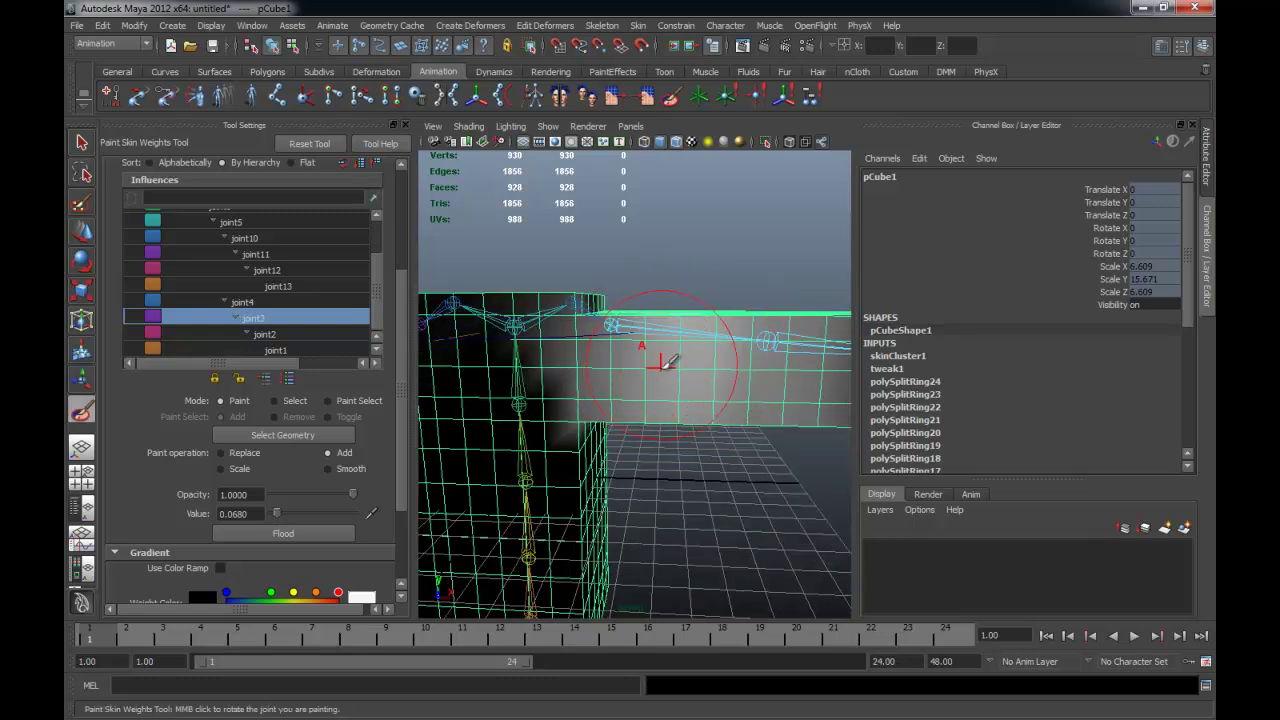
{"action": "left_click_drag", "start_coordinate": [748, 348], "coordinate": [650, 368]}
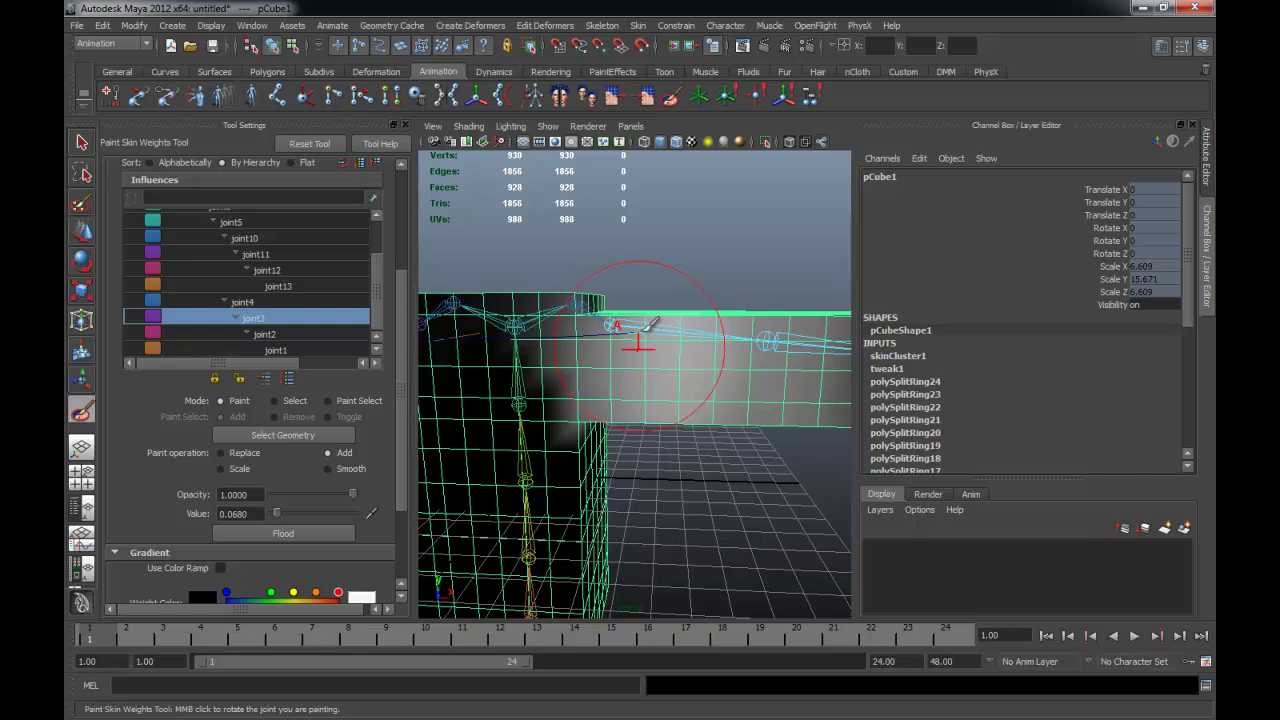
{"action": "mouse_move", "coordinate": [668, 418]}
{"action": "left_mouse_down", "text": "alt"}
{"action": "mouse_move", "coordinate": [672, 303]}
{"action": "mouse_move", "coordinate": [543, 371]}
{"action": "mouse_move", "coordinate": [397, 357]}
{"action": "left_mouse_up", "text": "alt"}
{"action": "left_click_drag", "start_coordinate": [560, 380], "coordinate": [737, 389], "text": "alt"}
{"action": "scroll", "coordinate": [660, 390], "scroll_direction": "up", "scroll_amount": 3}
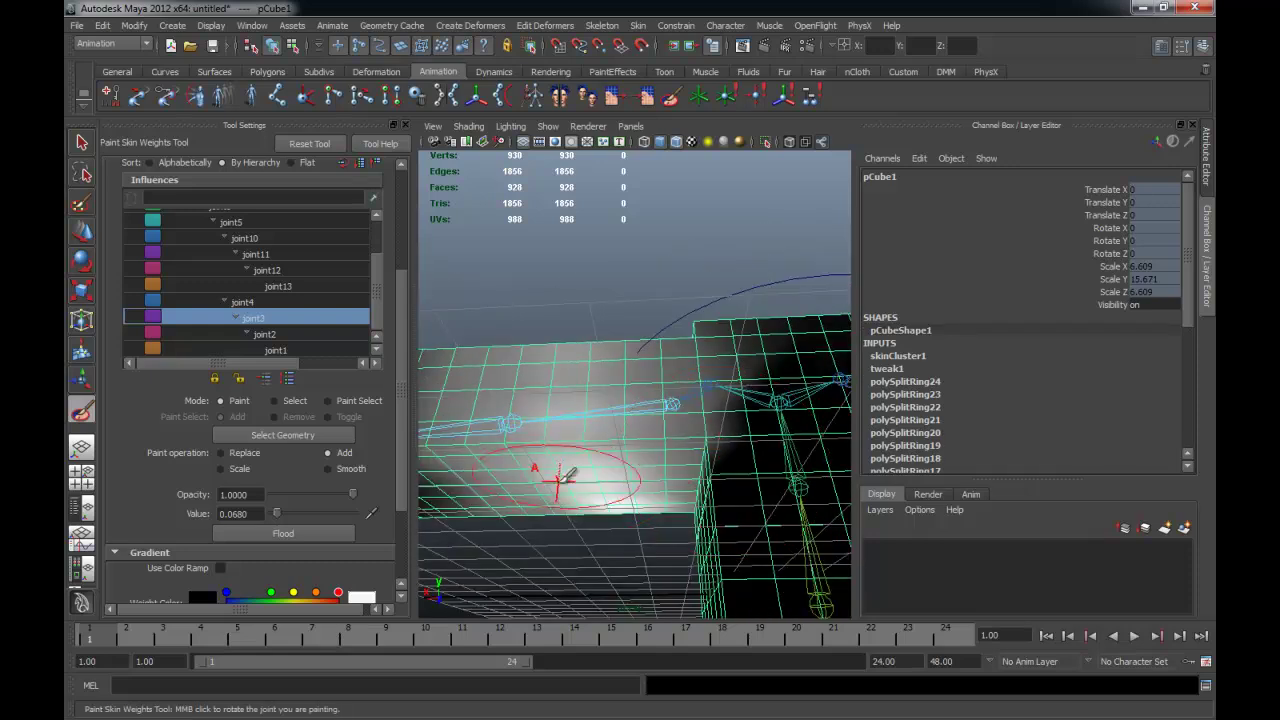
{"action": "mouse_move", "coordinate": [587, 511]}
{"action": "left_mouse_down", "text": "alt"}
{"action": "mouse_move", "coordinate": [600, 490]}
{"action": "mouse_move", "coordinate": [593, 275]}
{"action": "mouse_move", "coordinate": [583, 428]}
{"action": "mouse_move", "coordinate": [748, 428]}
{"action": "mouse_move", "coordinate": [650, 303]}
{"action": "mouse_move", "coordinate": [632, 371]}
{"action": "mouse_move", "coordinate": [651, 337]}
{"action": "mouse_move", "coordinate": [640, 349]}
{"action": "mouse_move", "coordinate": [435, 365]}
{"action": "left_mouse_up", "text": "alt"}
- Set the paint value to 0 and inspect the arm from several angles
{"action": "left_click_drag", "start_coordinate": [276, 520], "coordinate": [268, 518]}
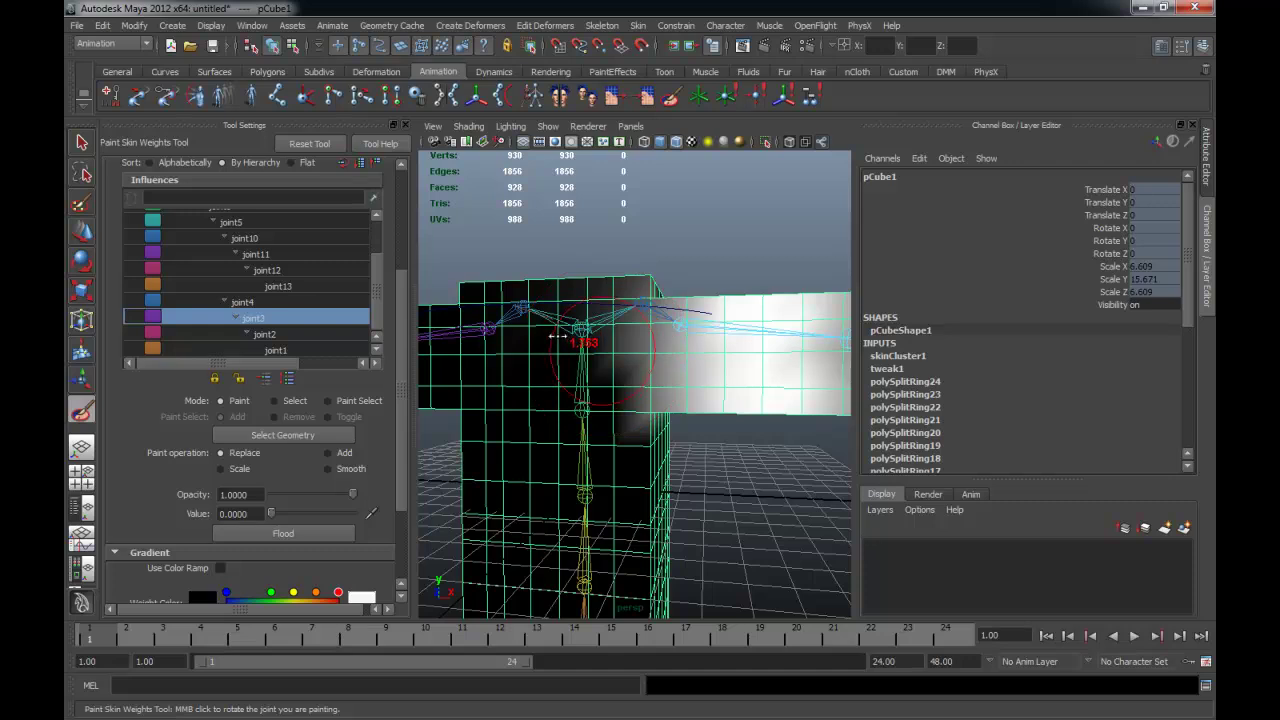
{"action": "mouse_move", "coordinate": [620, 357]}
{"action": "left_mouse_down", "text": "alt"}
{"action": "mouse_move", "coordinate": [640, 437]}
{"action": "mouse_move", "coordinate": [549, 398]}
{"action": "left_mouse_up", "text": "alt"}
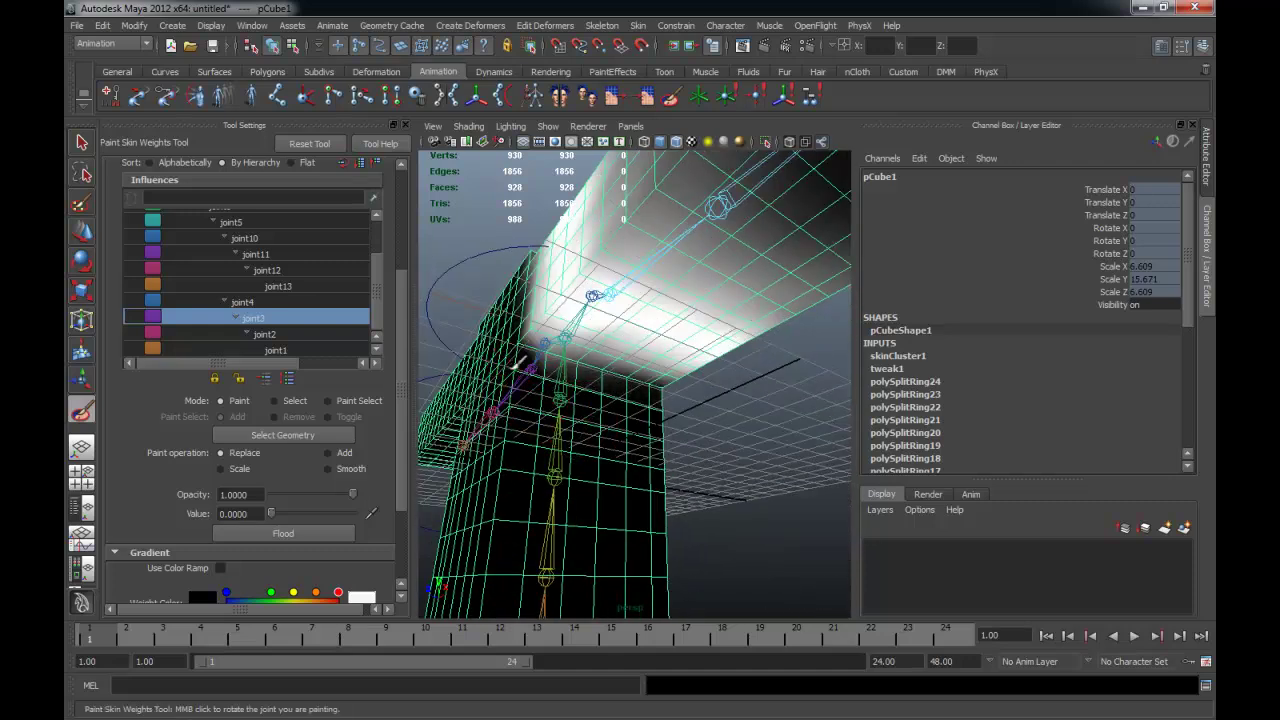
{"action": "left_click_drag", "start_coordinate": [691, 424], "coordinate": [497, 437], "text": "alt"}
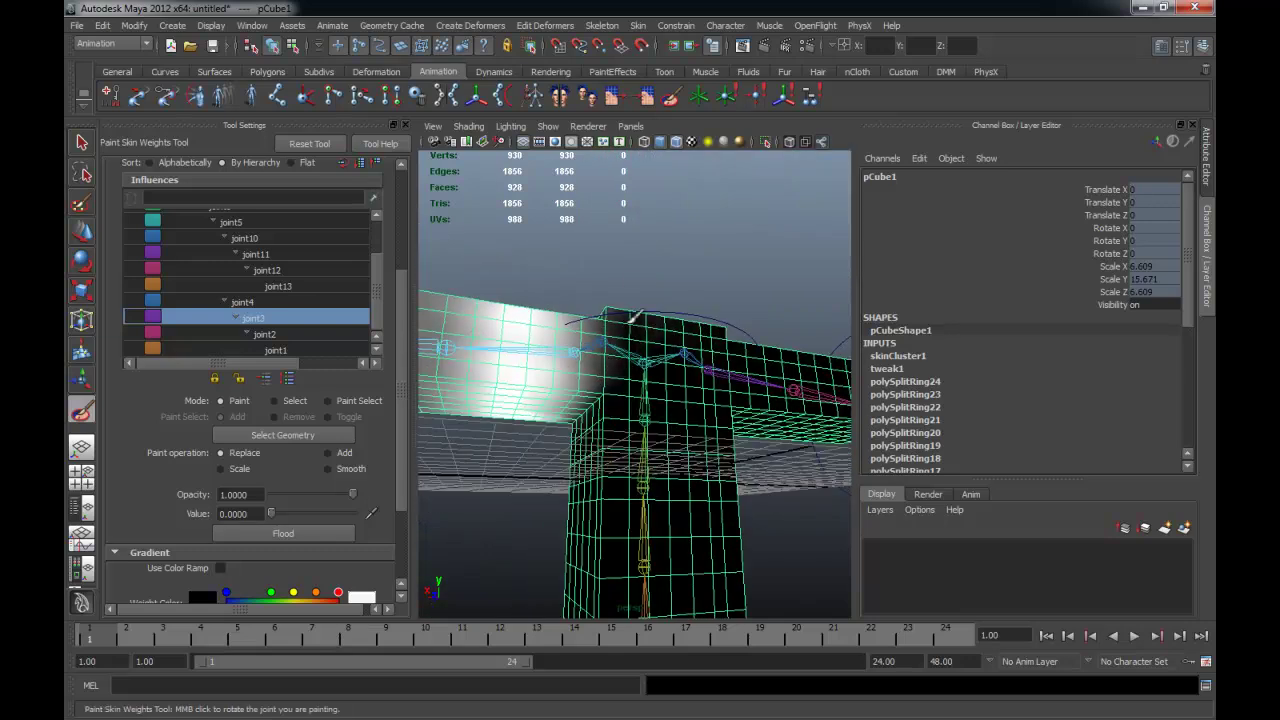
{"action": "mouse_move", "coordinate": [628, 450]}
{"action": "left_mouse_down", "text": "alt"}
{"action": "mouse_move", "coordinate": [703, 443]}
{"action": "mouse_move", "coordinate": [600, 357]}
{"action": "mouse_move", "coordinate": [495, 335]}
{"action": "left_mouse_up", "text": "alt"}
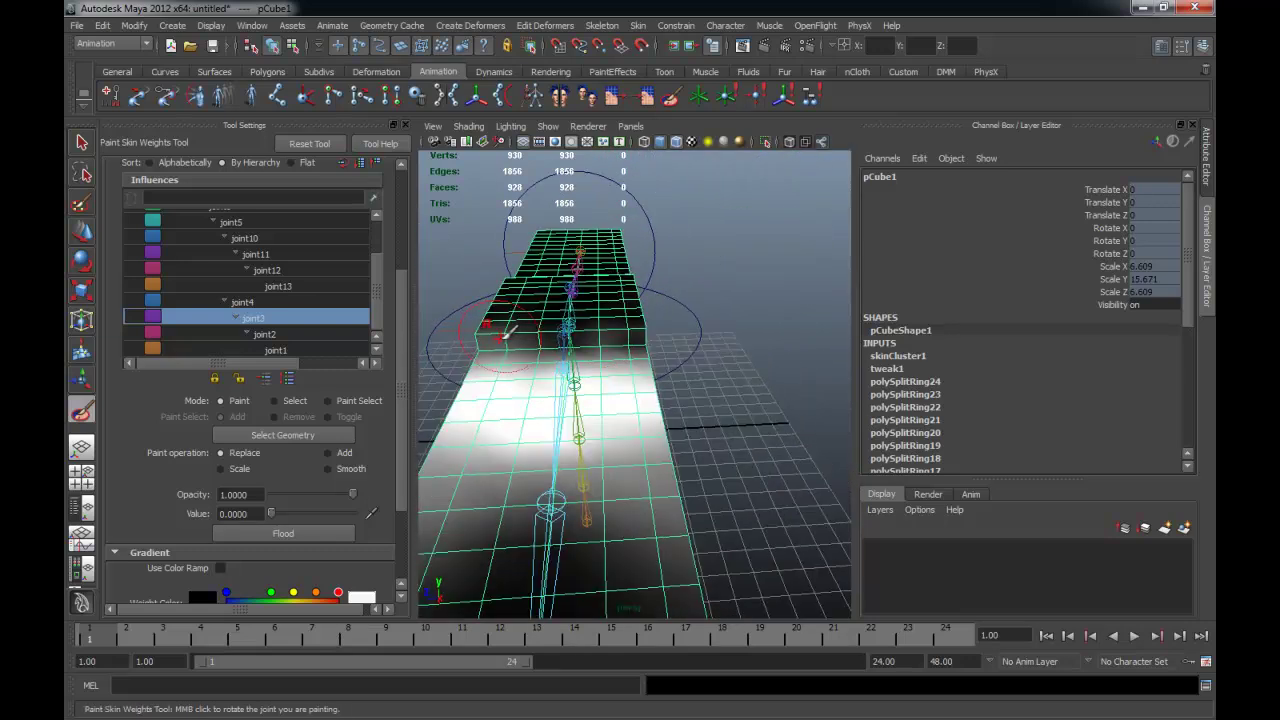
{"action": "mouse_move", "coordinate": [612, 333]}
{"action": "left_mouse_down", "text": "alt"}
{"action": "mouse_move", "coordinate": [711, 309]}
{"action": "mouse_move", "coordinate": [677, 337]}
{"action": "mouse_move", "coordinate": [737, 286]}
{"action": "mouse_move", "coordinate": [758, 336]}
{"action": "left_mouse_up", "text": "alt"}
- Move ikHandle1 to test-bend the arm's deformation
{"action": "key", "text": "w"}
{"action": "left_click", "coordinate": [795, 272]}
{"action": "mouse_move", "coordinate": [810, 374]}
{"action": "left_mouse_down"}
{"action": "mouse_move", "coordinate": [737, 374]}
{"action": "mouse_move", "coordinate": [811, 354]}
{"action": "mouse_move", "coordinate": [608, 423]}
{"action": "mouse_move", "coordinate": [686, 380]}
{"action": "mouse_move", "coordinate": [617, 386]}
{"action": "mouse_move", "coordinate": [737, 357]}
{"action": "mouse_move", "coordinate": [628, 354]}
{"action": "mouse_move", "coordinate": [606, 320]}
{"action": "mouse_move", "coordinate": [609, 357]}
{"action": "mouse_move", "coordinate": [577, 388]}
{"action": "mouse_move", "coordinate": [609, 400]}
{"action": "mouse_move", "coordinate": [580, 423]}
{"action": "mouse_move", "coordinate": [800, 443]}
{"action": "mouse_move", "coordinate": [617, 445]}
{"action": "left_mouse_up"}
{"action": "scroll", "coordinate": [750, 408], "scroll_direction": "up", "scroll_amount": 5}
- Reselect the mesh and resume painting joint3 with Add at value 0.0485
{"action": "left_click", "coordinate": [694, 382]}
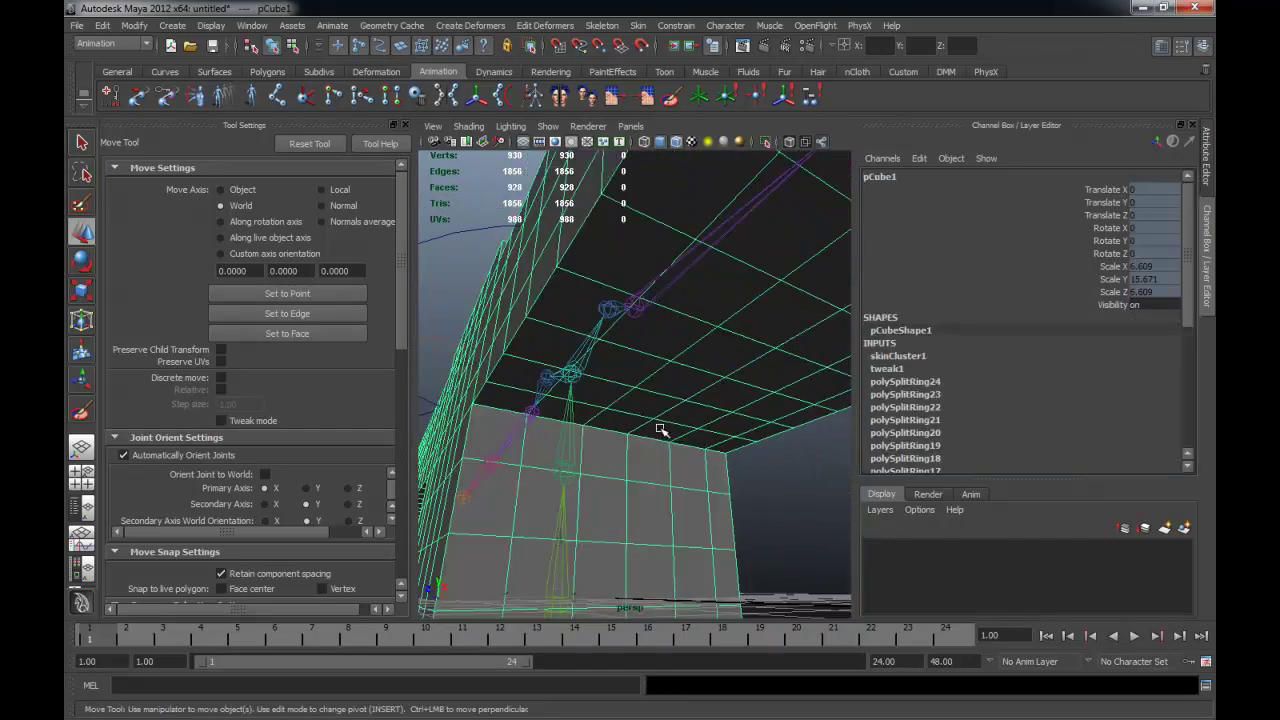
{"action": "left_click", "coordinate": [670, 97]}
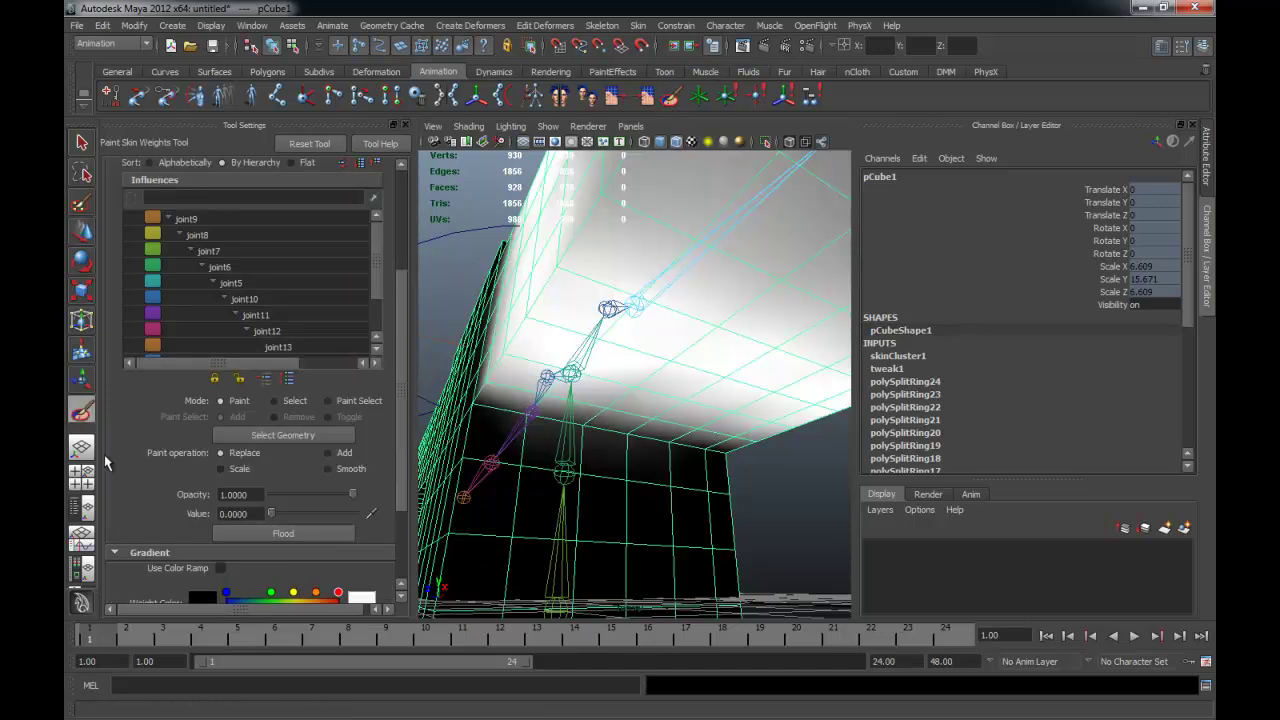
{"action": "left_click_drag", "start_coordinate": [377, 277], "coordinate": [377, 320]}
{"action": "mouse_move", "coordinate": [535, 409]}
{"action": "left_mouse_down", "text": "alt"}
{"action": "mouse_move", "coordinate": [623, 477]}
{"action": "mouse_move", "coordinate": [686, 463]}
{"action": "mouse_move", "coordinate": [604, 411]}
{"action": "mouse_move", "coordinate": [455, 420]}
{"action": "left_mouse_up", "text": "alt"}
{"action": "left_click", "coordinate": [344, 453]}
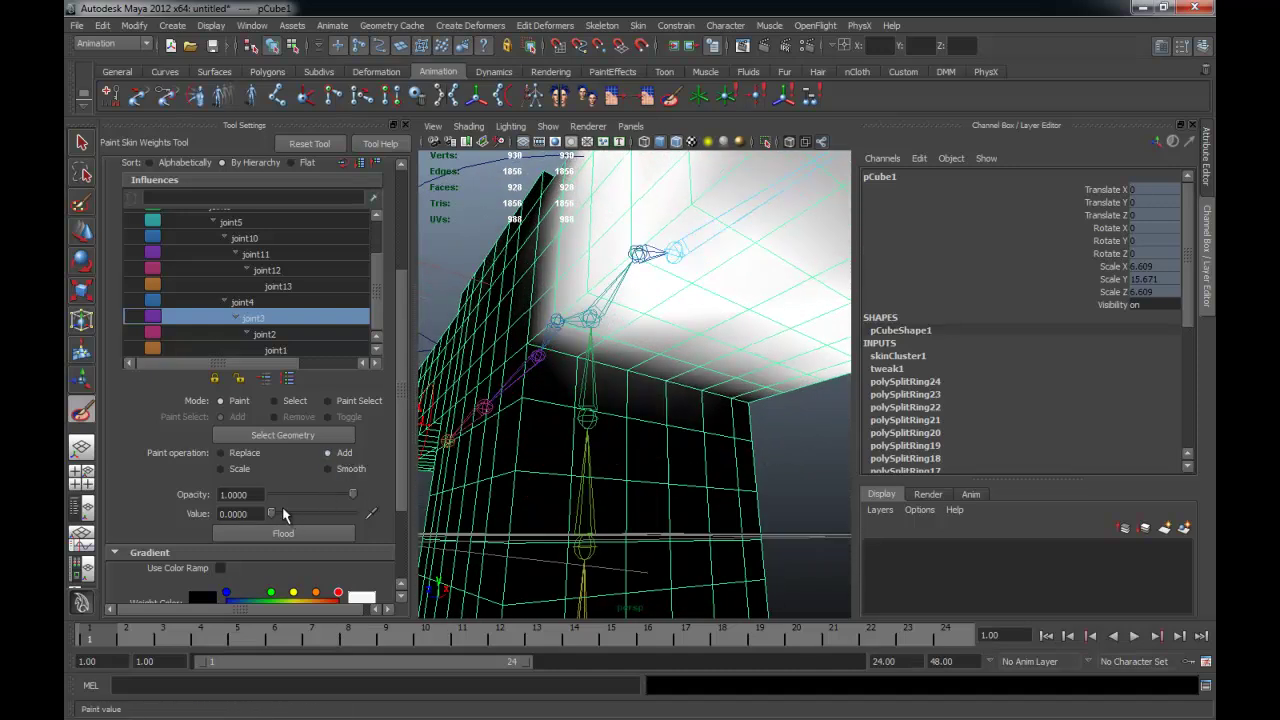
{"action": "left_click_drag", "start_coordinate": [277, 515], "coordinate": [279, 515]}
{"action": "mouse_move", "coordinate": [455, 450]}
{"action": "left_mouse_down", "text": "alt"}
{"action": "mouse_move", "coordinate": [590, 380]}
{"action": "mouse_move", "coordinate": [625, 430]}
{"action": "left_mouse_up", "text": "alt"}
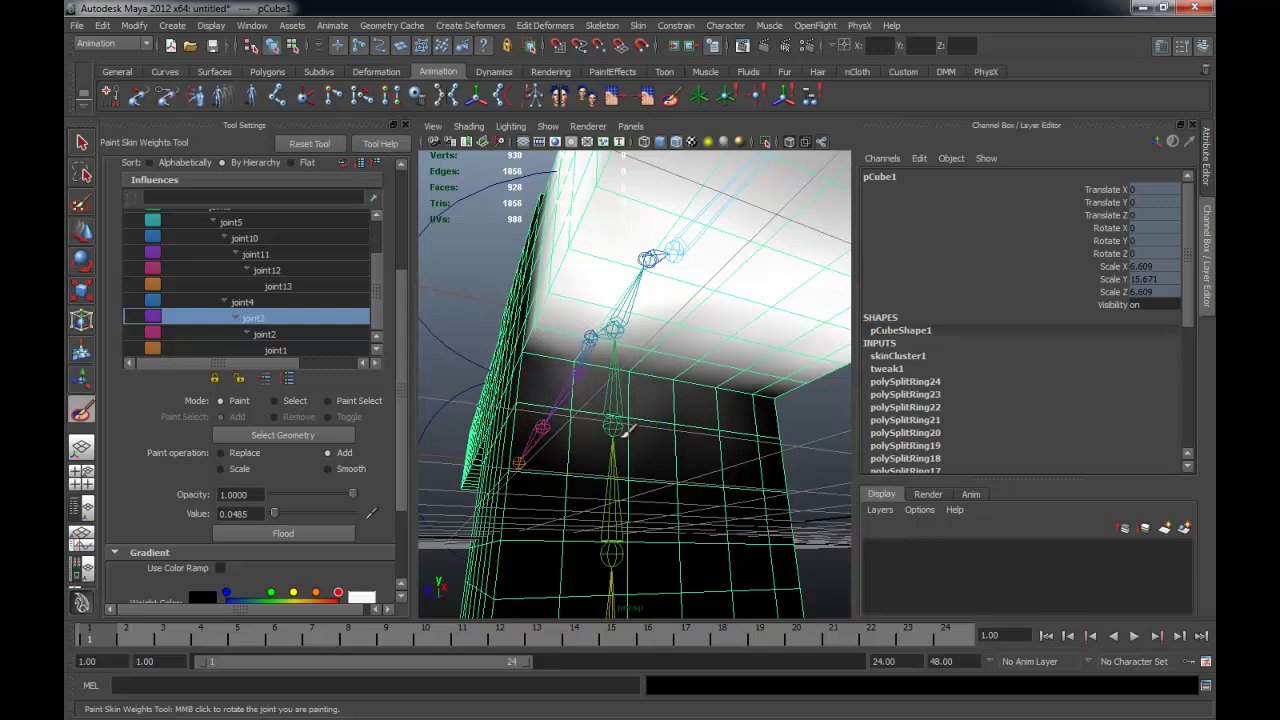
{"action": "left_click_drag", "start_coordinate": [749, 423], "coordinate": [743, 394], "text": "alt"}
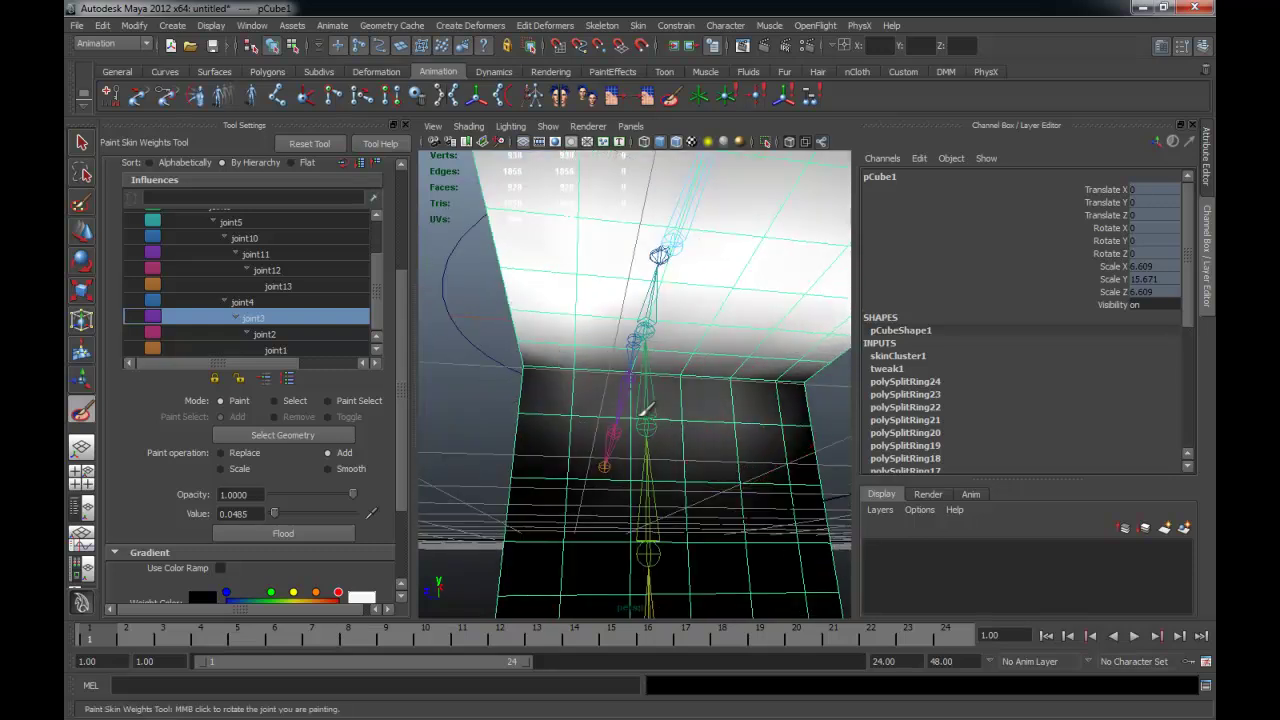
{"action": "mouse_move", "coordinate": [757, 360]}
{"action": "left_mouse_down", "text": "alt"}
{"action": "mouse_move", "coordinate": [679, 406]}
{"action": "mouse_move", "coordinate": [600, 380]}
{"action": "mouse_move", "coordinate": [562, 417]}
{"action": "left_mouse_up", "text": "alt"}
- Switch to Smooth and soften joint3's weights under the arm at the junction
{"action": "left_click", "coordinate": [327, 468]}
{"action": "left_click_drag", "start_coordinate": [771, 437], "coordinate": [706, 428], "text": "alt"}
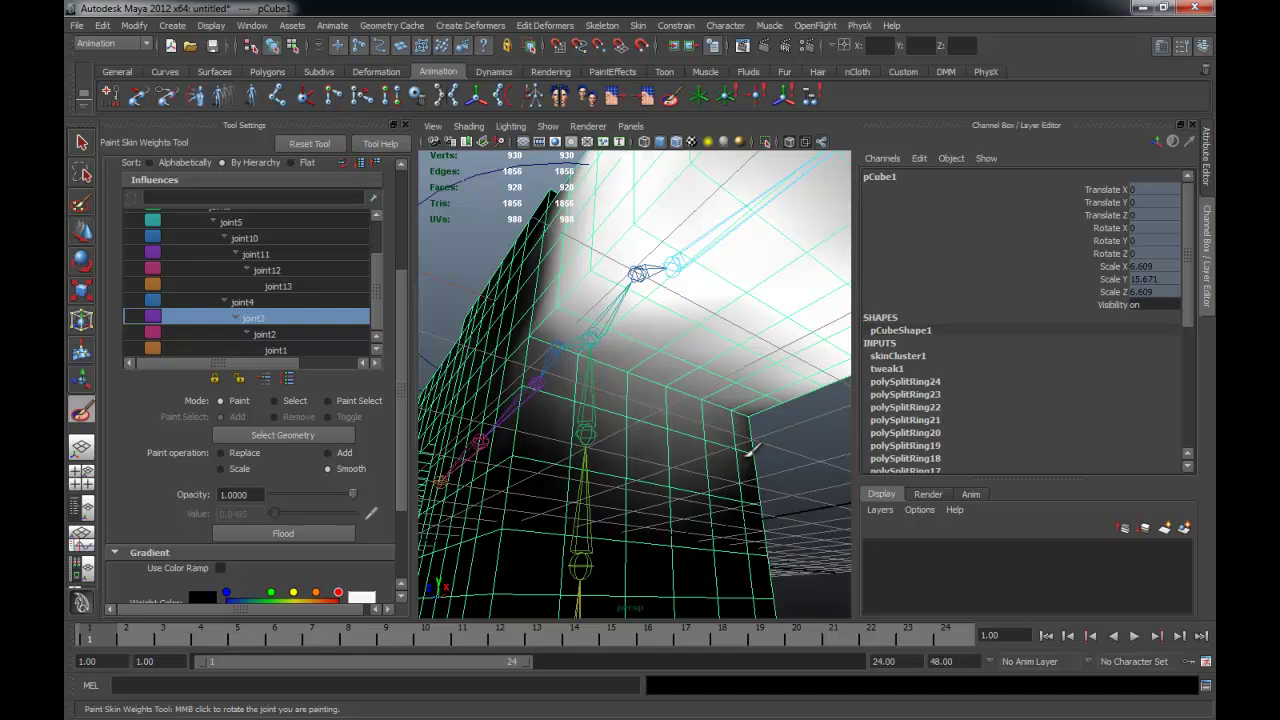
{"action": "mouse_move", "coordinate": [571, 383]}
{"action": "left_mouse_down", "text": "alt"}
{"action": "mouse_move", "coordinate": [645, 428]}
{"action": "mouse_move", "coordinate": [647, 450]}
{"action": "left_mouse_up", "text": "alt"}
{"action": "mouse_move", "coordinate": [810, 340]}
{"action": "left_mouse_down", "text": "alt"}
{"action": "mouse_move", "coordinate": [671, 286]}
{"action": "mouse_move", "coordinate": [625, 295]}
{"action": "mouse_move", "coordinate": [762, 400]}
{"action": "mouse_move", "coordinate": [762, 426]}
{"action": "mouse_move", "coordinate": [605, 281]}
{"action": "left_mouse_up", "text": "alt"}
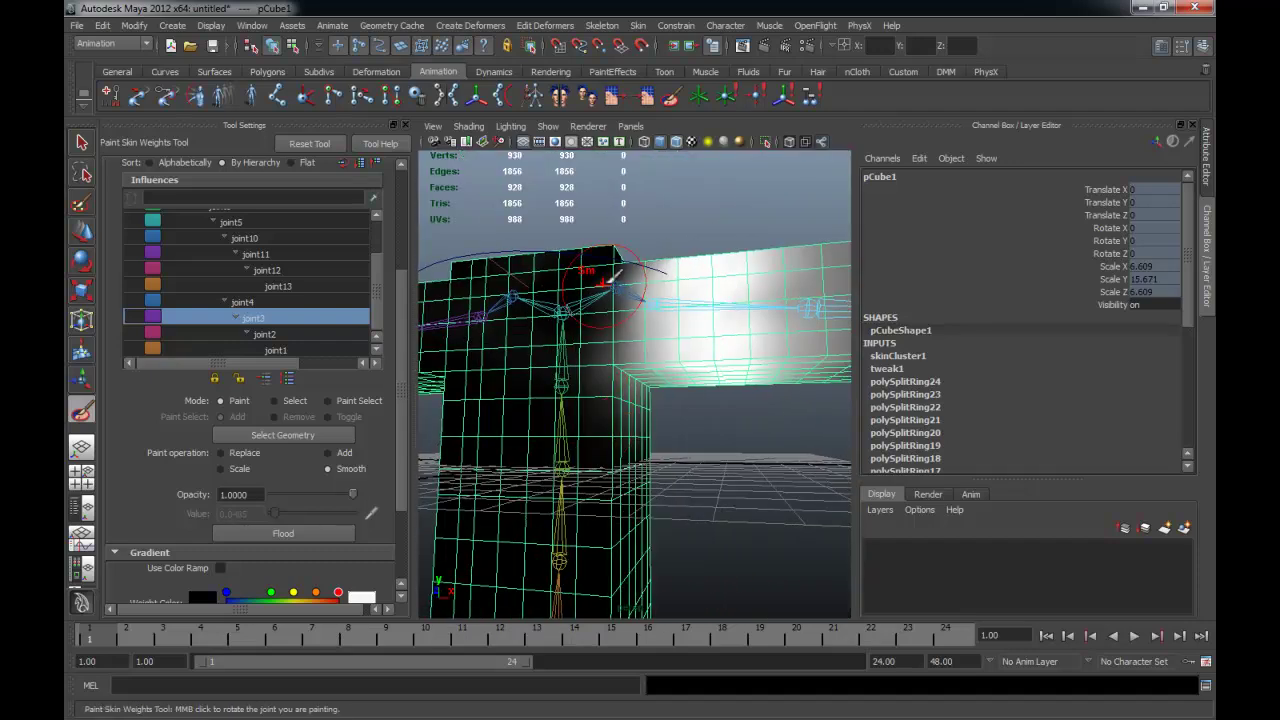
{"action": "left_click_drag", "start_coordinate": [625, 378], "coordinate": [735, 380], "text": "alt"}
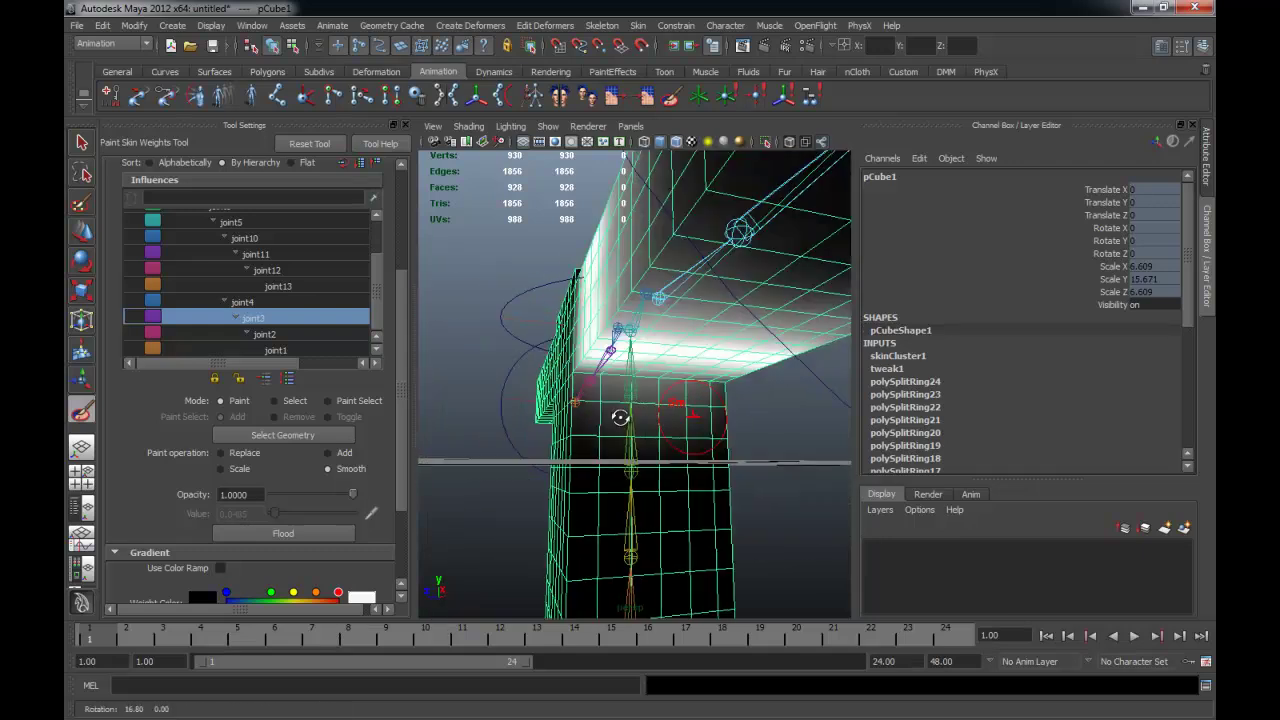
{"action": "mouse_move", "coordinate": [716, 300]}
{"action": "left_mouse_down", "text": "alt"}
{"action": "mouse_move", "coordinate": [644, 332]}
{"action": "mouse_move", "coordinate": [663, 293]}
{"action": "left_mouse_up", "text": "alt"}
{"action": "mouse_move", "coordinate": [608, 374]}
{"action": "left_mouse_down", "text": "alt"}
{"action": "mouse_move", "coordinate": [600, 320]}
{"action": "mouse_move", "coordinate": [590, 330]}
{"action": "mouse_move", "coordinate": [634, 405]}
{"action": "mouse_move", "coordinate": [672, 398]}
{"action": "mouse_move", "coordinate": [691, 423]}
{"action": "mouse_move", "coordinate": [760, 430]}
{"action": "left_mouse_up", "text": "alt"}
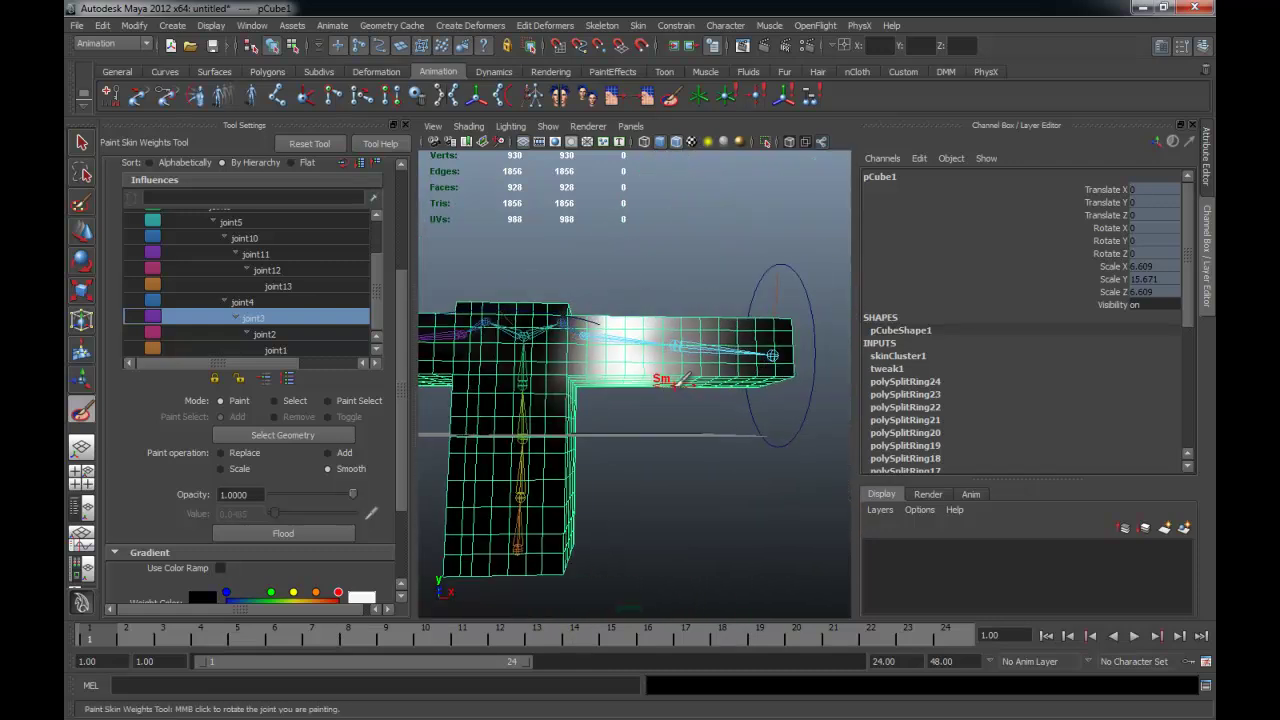
- Test-bend the right arm by sliding nurbsCircle2 inward along X, then undo
{"action": "key", "text": "q"}
{"action": "left_click", "coordinate": [793, 447]}
{"action": "key", "text": "w"}
{"action": "mouse_move", "coordinate": [834, 349]}
{"action": "left_mouse_down"}
{"action": "mouse_move", "coordinate": [764, 358]}
{"action": "mouse_move", "coordinate": [840, 360]}
{"action": "mouse_move", "coordinate": [780, 366]}
{"action": "left_mouse_up"}
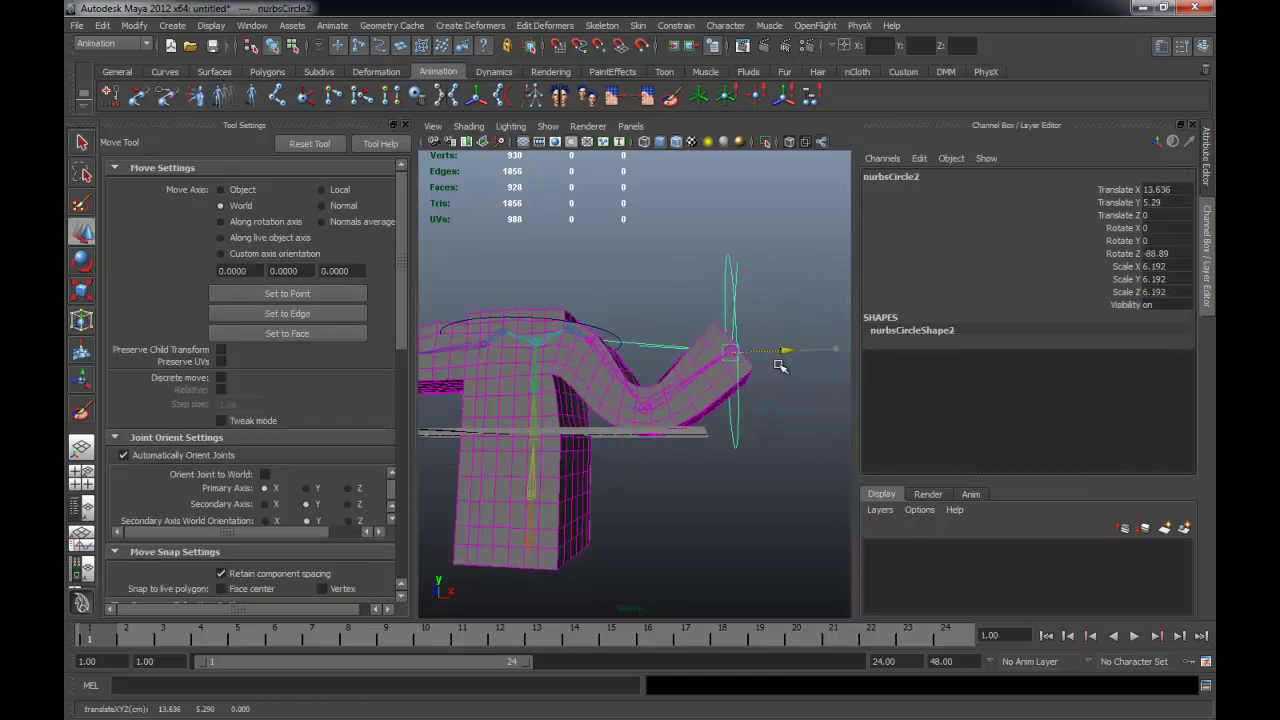
{"action": "key", "text": "ctrl+z"}
{"action": "key", "text": "ctrl+z"}
{"action": "key", "text": "ctrl+z"}
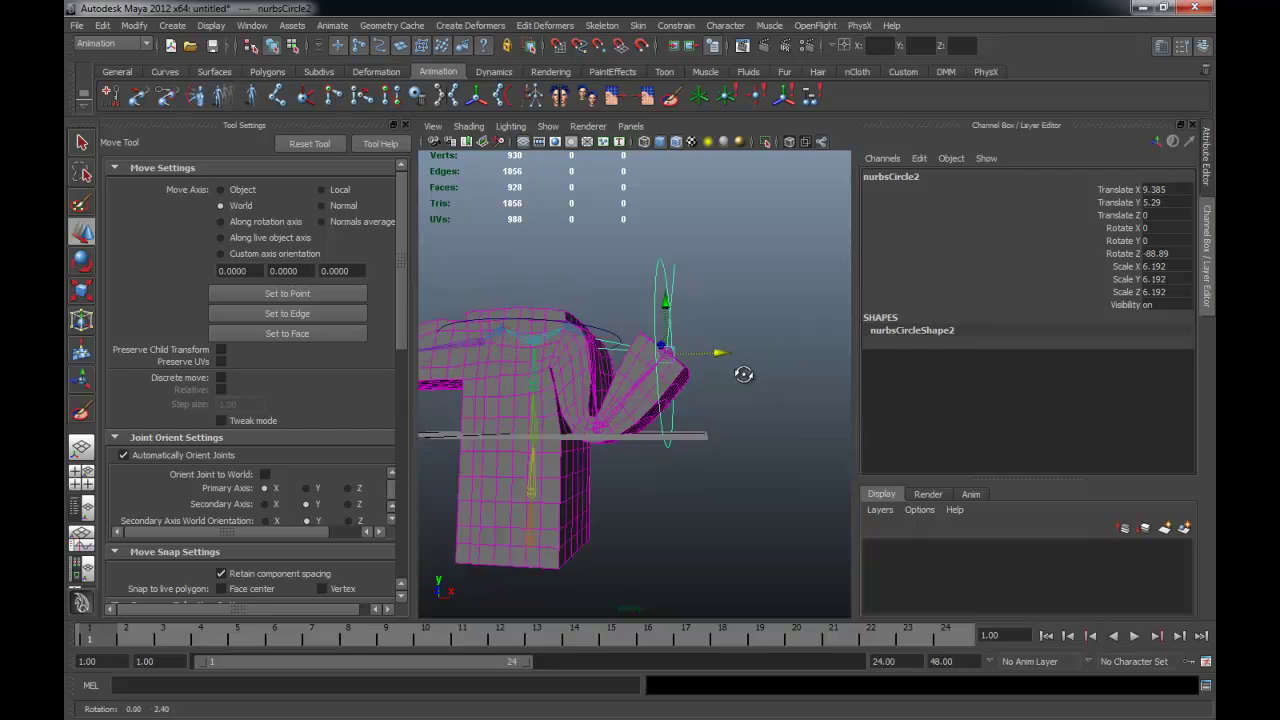
{"action": "key", "text": "ctrl+z"}
- Bend the arm again, undo back to Translate X 17.018, and deselect
{"action": "key", "text": "ctrl+z"}
{"action": "left_click_drag", "start_coordinate": [843, 348], "coordinate": [783, 352]}
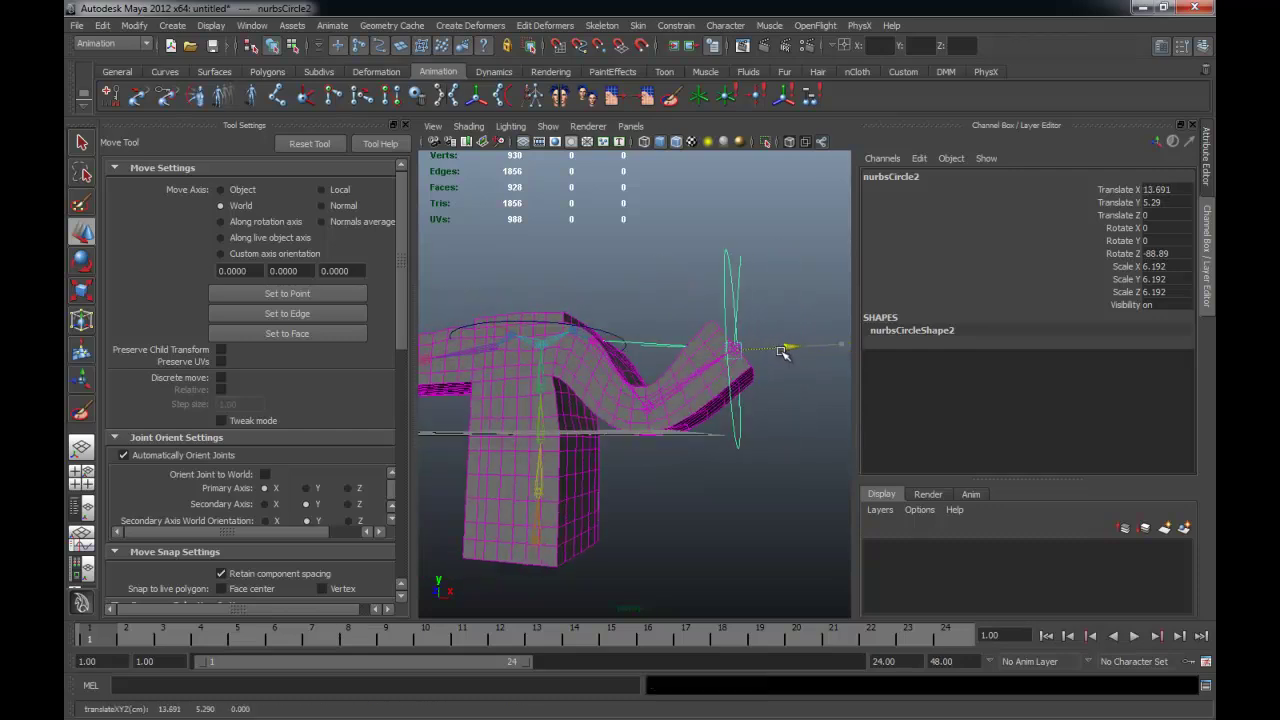
{"action": "key", "text": "ctrl+z"}
{"action": "key", "text": "ctrl+z"}
{"action": "key", "text": "ctrl+z"}
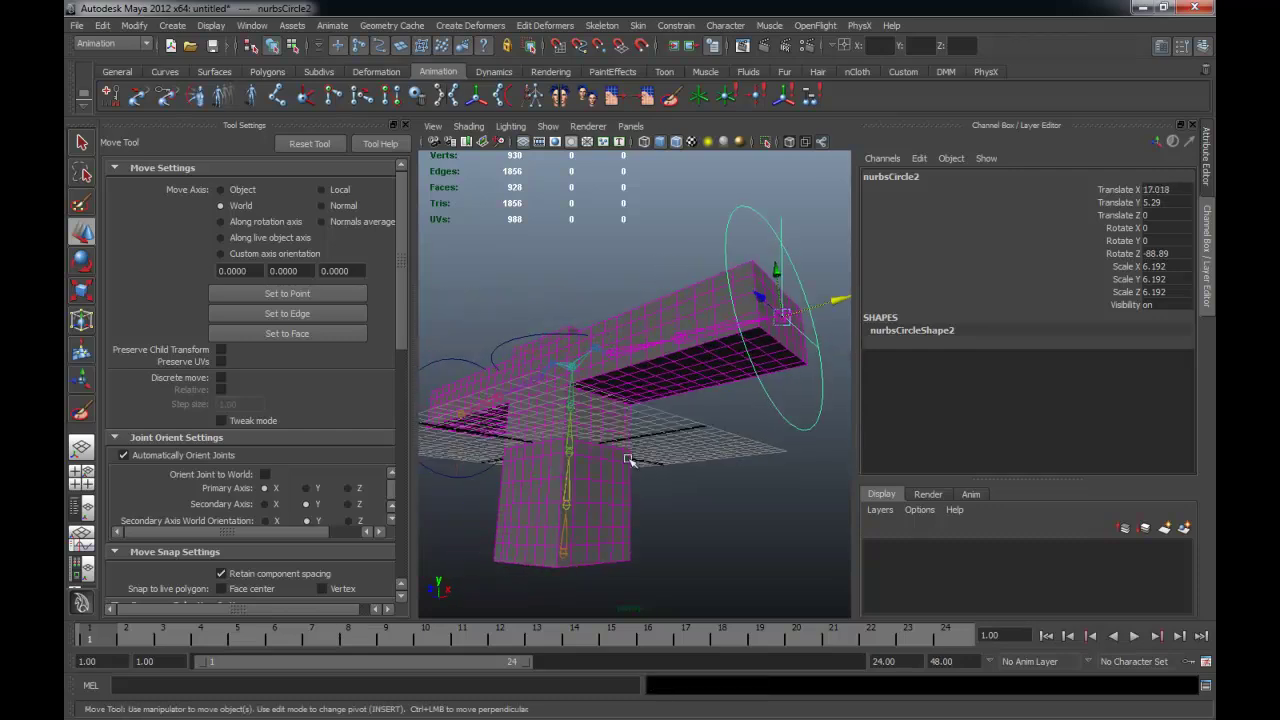
{"action": "mouse_move", "coordinate": [676, 446]}
{"action": "left_mouse_down", "text": "alt"}
{"action": "mouse_move", "coordinate": [841, 354]}
{"action": "mouse_move", "coordinate": [727, 386]}
{"action": "mouse_move", "coordinate": [640, 360]}
{"action": "left_mouse_up", "text": "alt"}
{"action": "scroll", "coordinate": [598, 352], "scroll_direction": "up", "scroll_amount": 3}
{"action": "key", "text": "ctrl+z"}
{"action": "mouse_move", "coordinate": [677, 315]}
{"action": "left_mouse_down", "text": "alt"}
{"action": "mouse_move", "coordinate": [711, 297]}
{"action": "mouse_move", "coordinate": [646, 289]}
{"action": "mouse_move", "coordinate": [606, 360]}
{"action": "mouse_move", "coordinate": [692, 288]}
{"action": "mouse_move", "coordinate": [654, 334]}
{"action": "mouse_move", "coordinate": [490, 388]}
{"action": "left_mouse_up", "text": "alt"}
{"action": "left_click", "coordinate": [692, 288]}
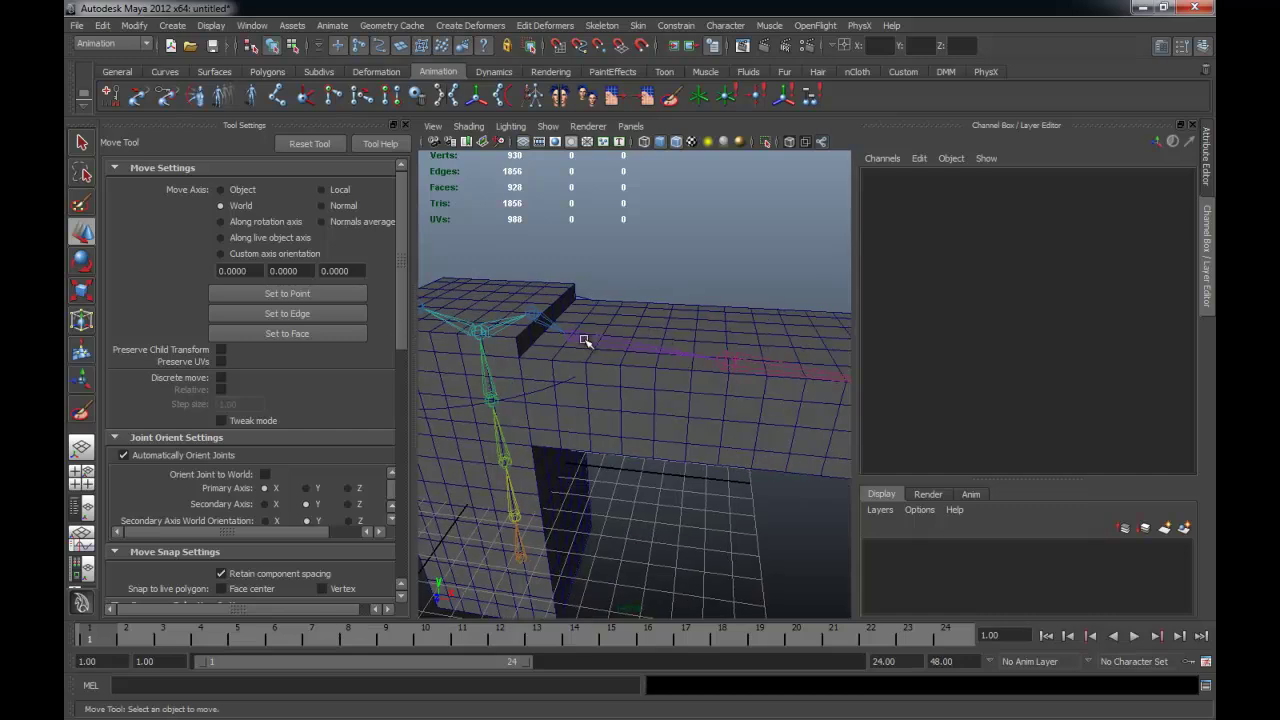
- Resume Paint Skin Weights on pCube1 with Add and paint along the arm's upper edge
{"action": "left_click", "coordinate": [762, 318]}
{"action": "left_click", "coordinate": [686, 102]}
{"action": "mouse_move", "coordinate": [543, 425]}
{"action": "left_mouse_down", "text": "alt"}
{"action": "mouse_move", "coordinate": [614, 391]}
{"action": "mouse_move", "coordinate": [608, 443]}
{"action": "mouse_move", "coordinate": [586, 429]}
{"action": "mouse_move", "coordinate": [605, 318]}
{"action": "mouse_move", "coordinate": [643, 349]}
{"action": "mouse_move", "coordinate": [614, 349]}
{"action": "mouse_move", "coordinate": [633, 397]}
{"action": "mouse_move", "coordinate": [720, 395]}
{"action": "left_mouse_up", "text": "alt"}
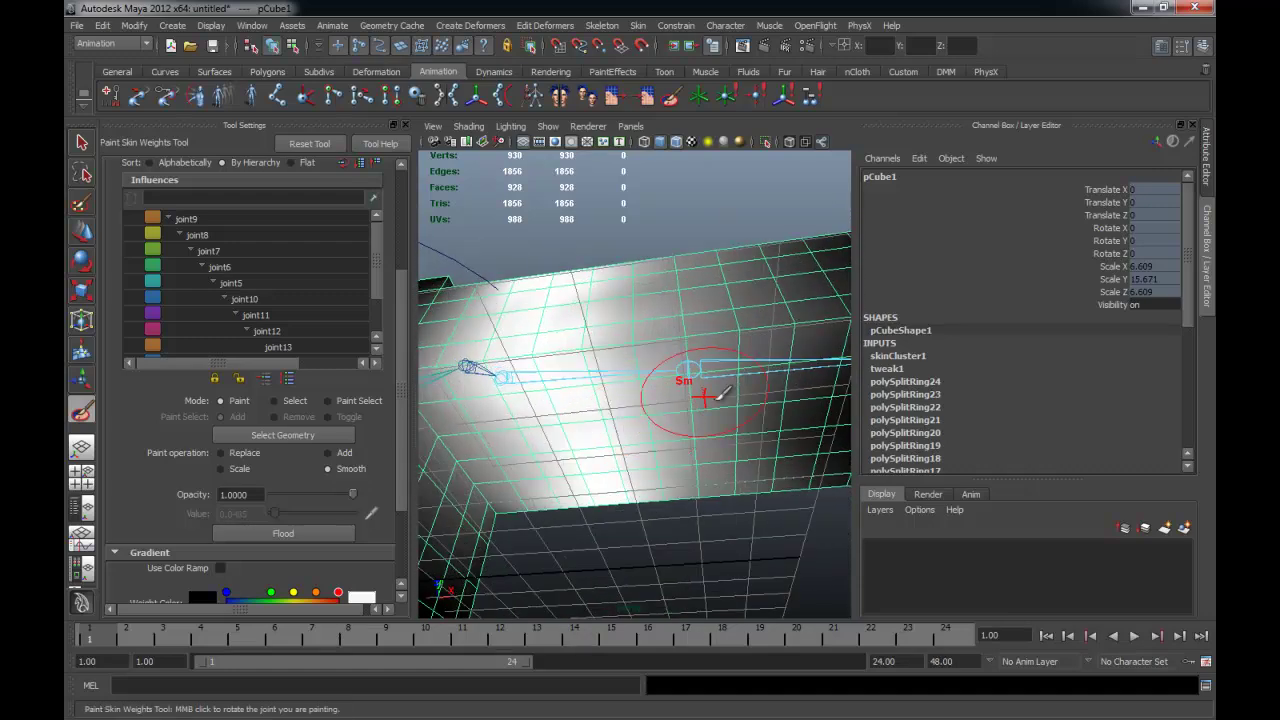
{"action": "left_click", "coordinate": [340, 455]}
{"action": "mouse_move", "coordinate": [600, 430]}
{"action": "left_mouse_down", "text": "alt"}
{"action": "mouse_move", "coordinate": [686, 443]}
{"action": "mouse_move", "coordinate": [708, 413]}
{"action": "mouse_move", "coordinate": [623, 343]}
{"action": "mouse_move", "coordinate": [609, 437]}
{"action": "mouse_move", "coordinate": [729, 434]}
{"action": "mouse_move", "coordinate": [556, 336]}
{"action": "mouse_move", "coordinate": [543, 309]}
{"action": "mouse_move", "coordinate": [709, 463]}
{"action": "mouse_move", "coordinate": [793, 397]}
{"action": "mouse_move", "coordinate": [697, 300]}
{"action": "mouse_move", "coordinate": [682, 429]}
{"action": "mouse_move", "coordinate": [656, 281]}
{"action": "mouse_move", "coordinate": [670, 458]}
{"action": "left_mouse_up", "text": "alt"}
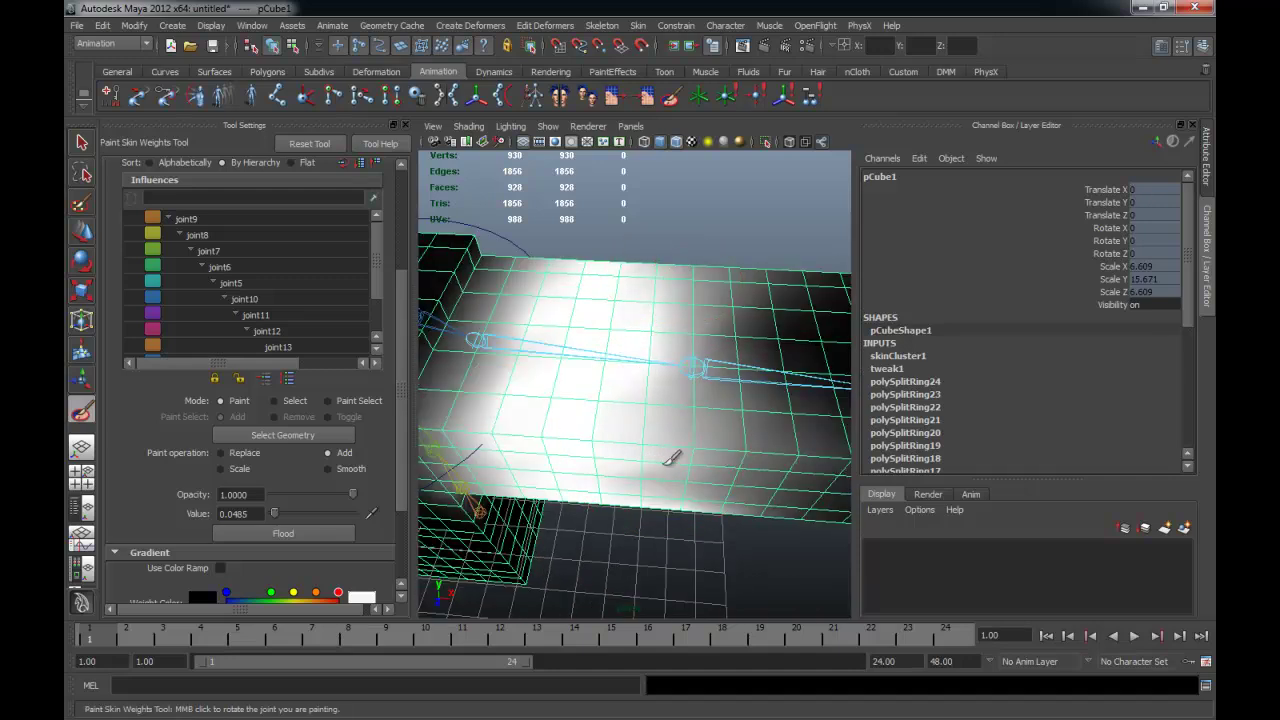
{"action": "mouse_move", "coordinate": [578, 280]}
{"action": "left_mouse_down"}
{"action": "mouse_move", "coordinate": [549, 262]}
{"action": "mouse_move", "coordinate": [514, 357]}
{"action": "mouse_move", "coordinate": [520, 270]}
{"action": "mouse_move", "coordinate": [410, 322]}
{"action": "mouse_move", "coordinate": [600, 286]}
{"action": "left_mouse_up"}
- Switch the influence to joint2 and paint its weight onto the arm near the joint
{"action": "left_click_drag", "start_coordinate": [749, 457], "coordinate": [760, 368], "text": "alt"}
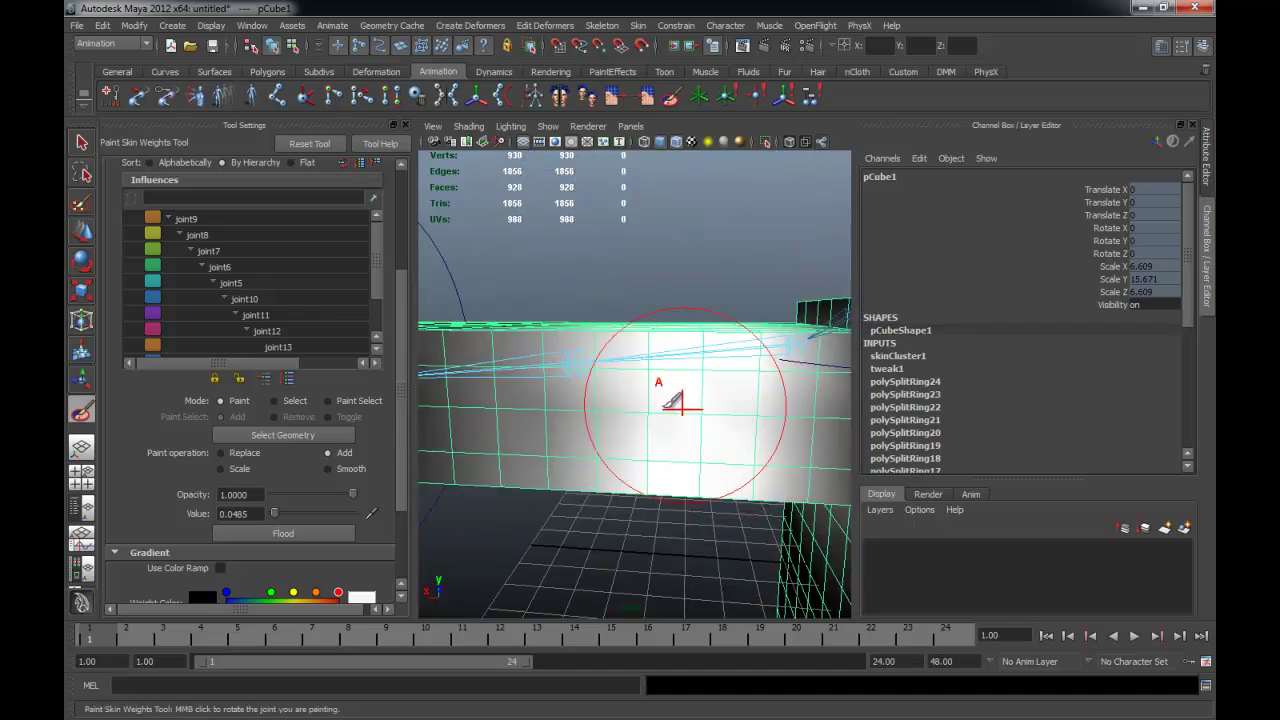
{"action": "mouse_move", "coordinate": [608, 443]}
{"action": "left_mouse_down", "text": "alt"}
{"action": "mouse_move", "coordinate": [657, 428]}
{"action": "mouse_move", "coordinate": [800, 443]}
{"action": "mouse_move", "coordinate": [663, 409]}
{"action": "mouse_move", "coordinate": [700, 355]}
{"action": "mouse_move", "coordinate": [643, 360]}
{"action": "mouse_move", "coordinate": [651, 443]}
{"action": "mouse_move", "coordinate": [660, 370]}
{"action": "left_mouse_up", "text": "alt"}
{"action": "scroll", "coordinate": [300, 285], "scroll_direction": "down", "scroll_amount": 3}
{"action": "left_click", "coordinate": [255, 318]}
{"action": "left_click", "coordinate": [265, 336]}
{"action": "mouse_move", "coordinate": [665, 436]}
{"action": "left_mouse_down"}
{"action": "mouse_move", "coordinate": [663, 343]}
{"action": "mouse_move", "coordinate": [674, 343]}
{"action": "mouse_move", "coordinate": [691, 408]}
{"action": "mouse_move", "coordinate": [688, 378]}
{"action": "mouse_move", "coordinate": [600, 385]}
{"action": "mouse_move", "coordinate": [660, 333]}
{"action": "mouse_move", "coordinate": [617, 388]}
{"action": "left_mouse_up"}
- Raise the paint value to 0.3981 and paint stronger joint2 weight along the arm
{"action": "mouse_move", "coordinate": [660, 330]}
{"action": "left_mouse_down", "text": "alt"}
{"action": "mouse_move", "coordinate": [600, 366]}
{"action": "mouse_move", "coordinate": [644, 412]}
{"action": "mouse_move", "coordinate": [680, 360]}
{"action": "left_mouse_up", "text": "alt"}
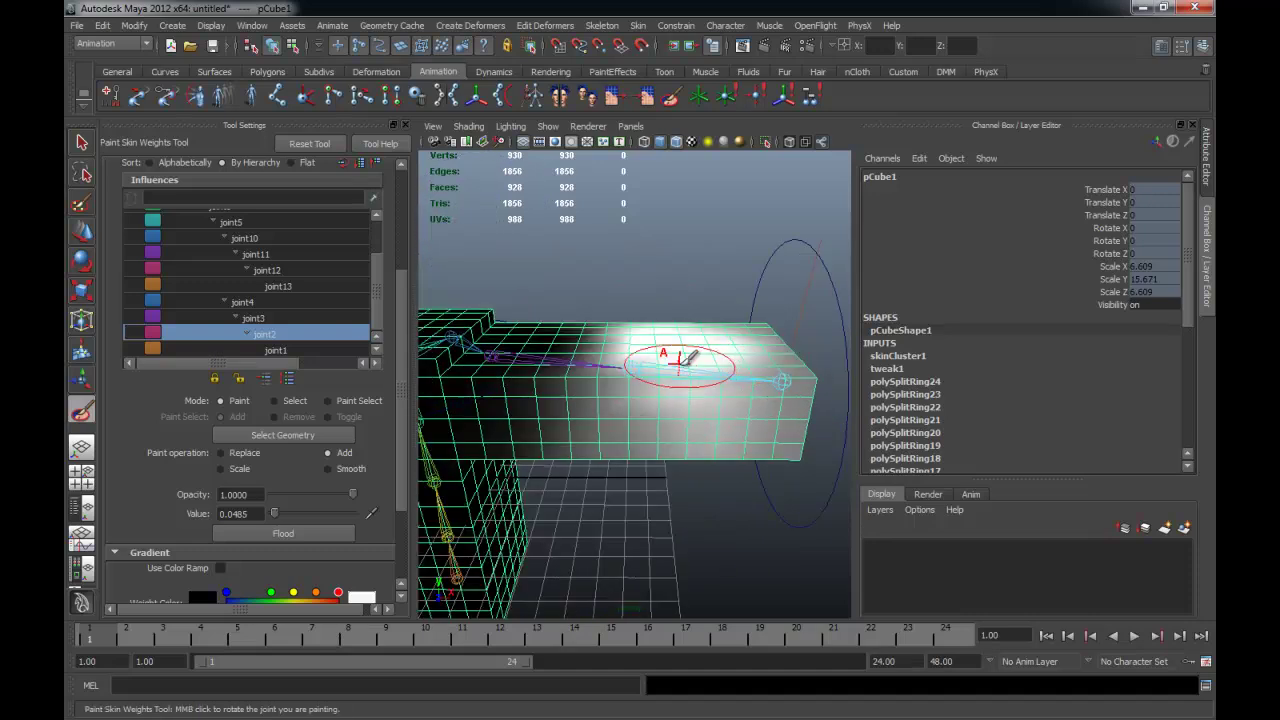
{"action": "left_click_drag", "start_coordinate": [767, 370], "coordinate": [731, 351], "text": "alt"}
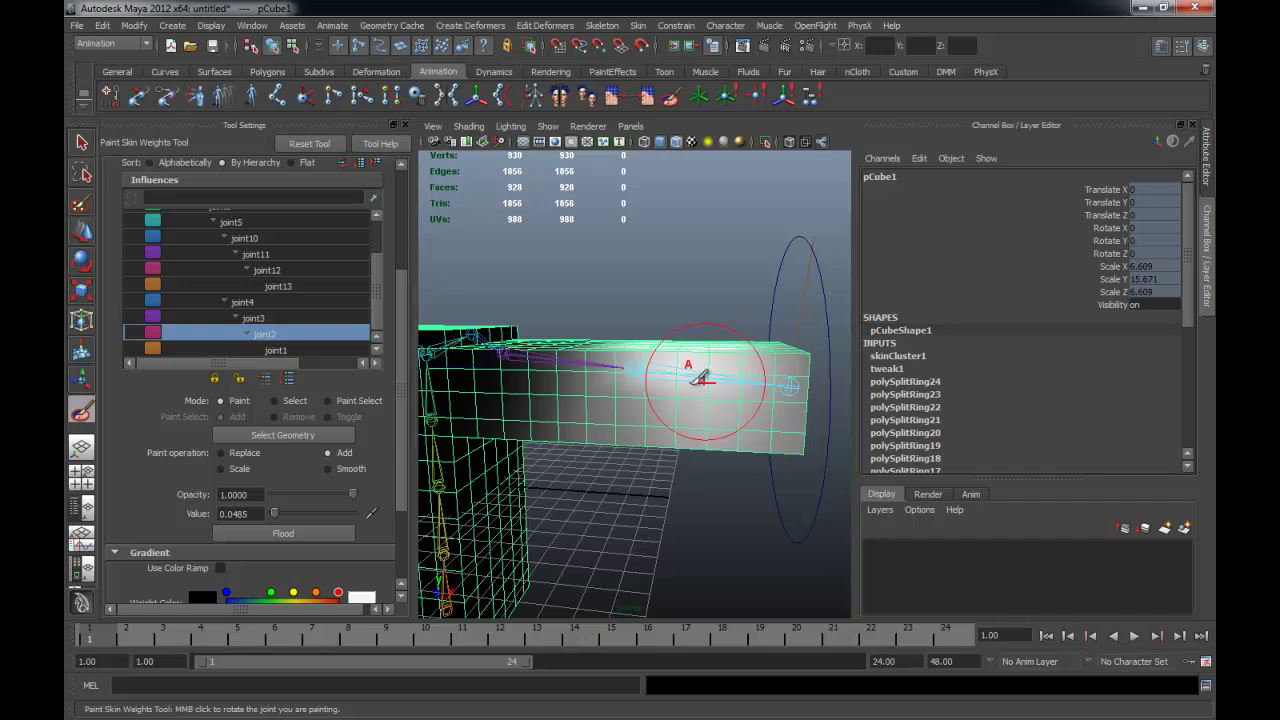
{"action": "left_click_drag", "start_coordinate": [289, 514], "coordinate": [304, 514]}
{"action": "left_click_drag", "start_coordinate": [794, 357], "coordinate": [660, 360]}
{"action": "mouse_move", "coordinate": [818, 393]}
{"action": "left_mouse_down", "text": "alt"}
{"action": "mouse_move", "coordinate": [757, 380]}
{"action": "mouse_move", "coordinate": [778, 430]}
{"action": "mouse_move", "coordinate": [677, 414]}
{"action": "mouse_move", "coordinate": [535, 358]}
{"action": "mouse_move", "coordinate": [736, 376]}
{"action": "left_mouse_up", "text": "alt"}
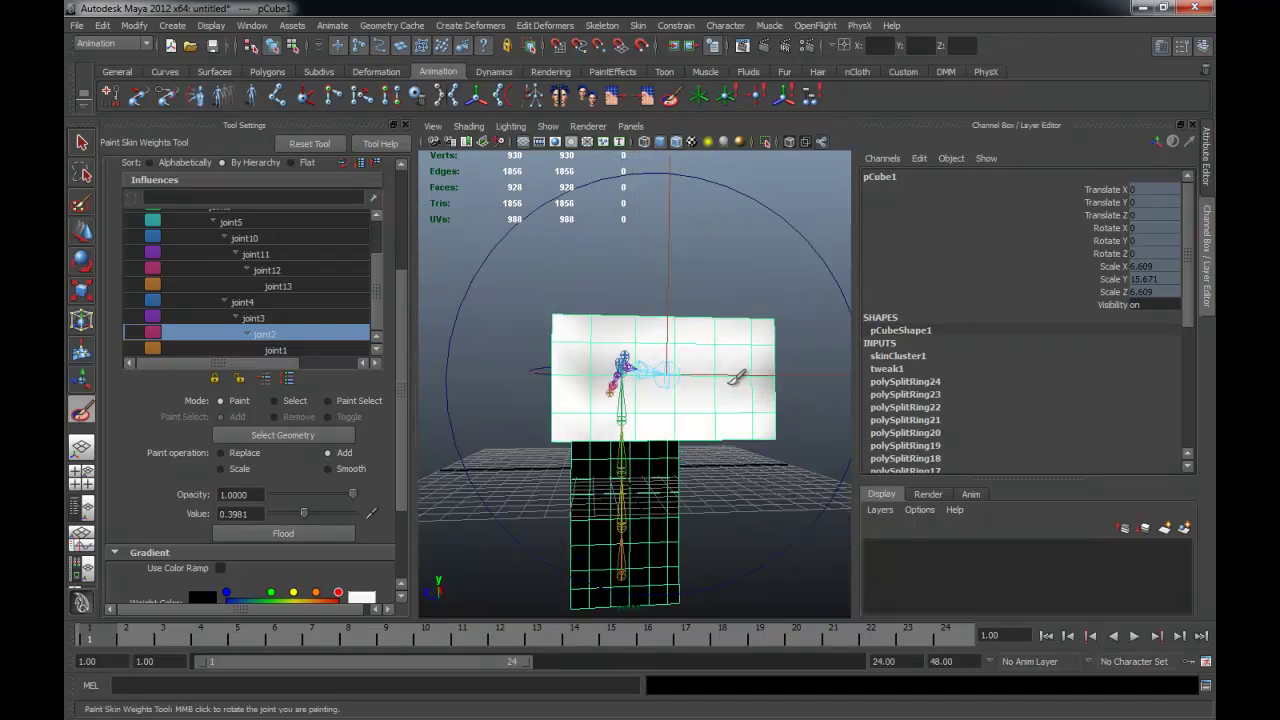
{"action": "left_click_drag", "start_coordinate": [570, 385], "coordinate": [520, 366], "text": "alt"}
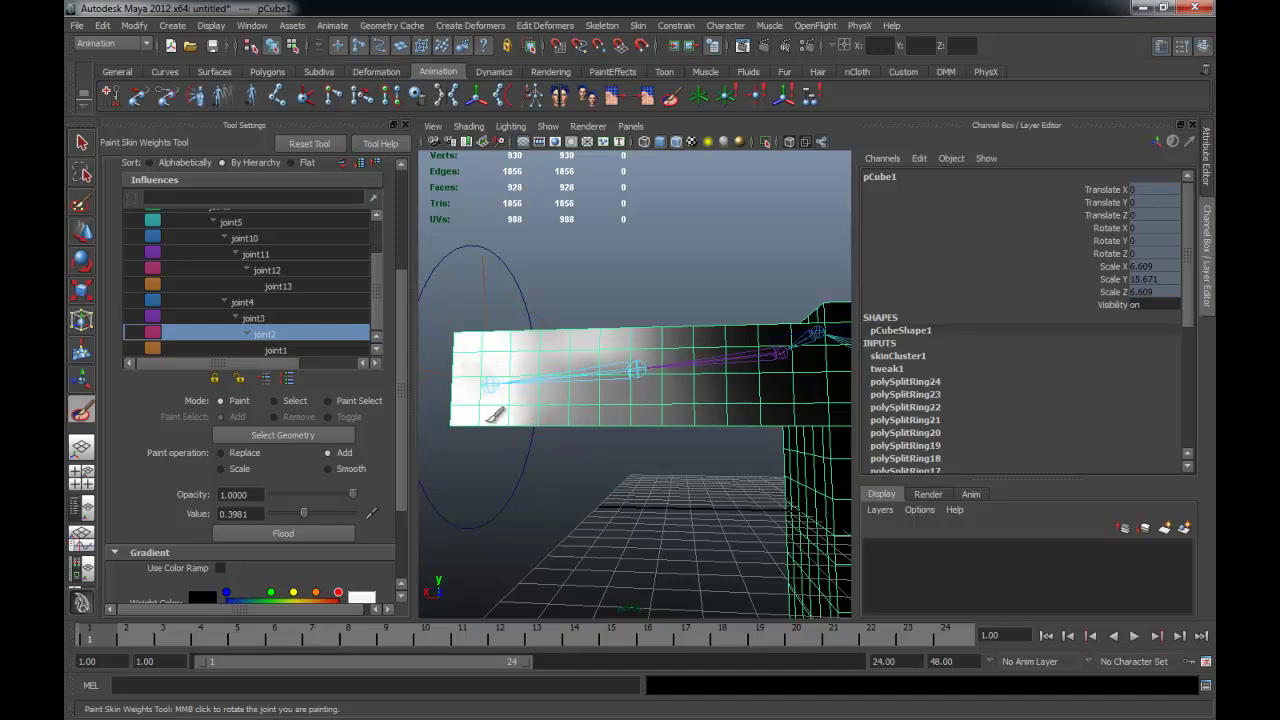
{"action": "mouse_move", "coordinate": [521, 416]}
{"action": "left_mouse_down", "text": "alt"}
{"action": "mouse_move", "coordinate": [645, 399]}
{"action": "mouse_move", "coordinate": [658, 374]}
{"action": "left_mouse_up", "text": "alt"}
{"action": "mouse_move", "coordinate": [660, 442]}
{"action": "left_mouse_down", "text": "alt"}
{"action": "mouse_move", "coordinate": [654, 325]}
{"action": "mouse_move", "coordinate": [683, 404]}
{"action": "mouse_move", "coordinate": [742, 352]}
{"action": "mouse_move", "coordinate": [703, 440]}
{"action": "left_mouse_up", "text": "alt"}
{"action": "mouse_move", "coordinate": [676, 393]}
{"action": "left_mouse_down", "text": "alt"}
{"action": "mouse_move", "coordinate": [763, 476]}
{"action": "mouse_move", "coordinate": [557, 443]}
{"action": "mouse_move", "coordinate": [660, 415]}
{"action": "left_mouse_up", "text": "alt"}
- Switch to Smooth and blend joint2's arm weights into a soft gradient
{"action": "left_click", "coordinate": [350, 468]}
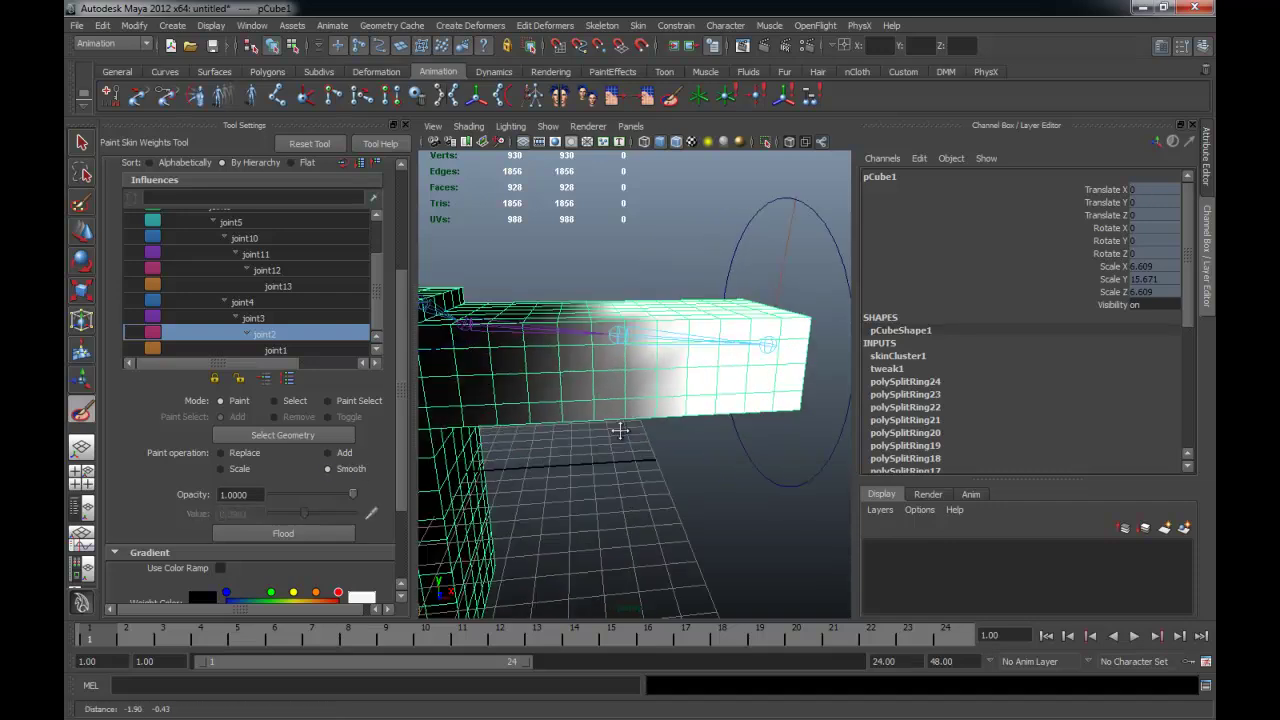
{"action": "left_click_drag", "start_coordinate": [652, 302], "coordinate": [658, 422], "text": "alt"}
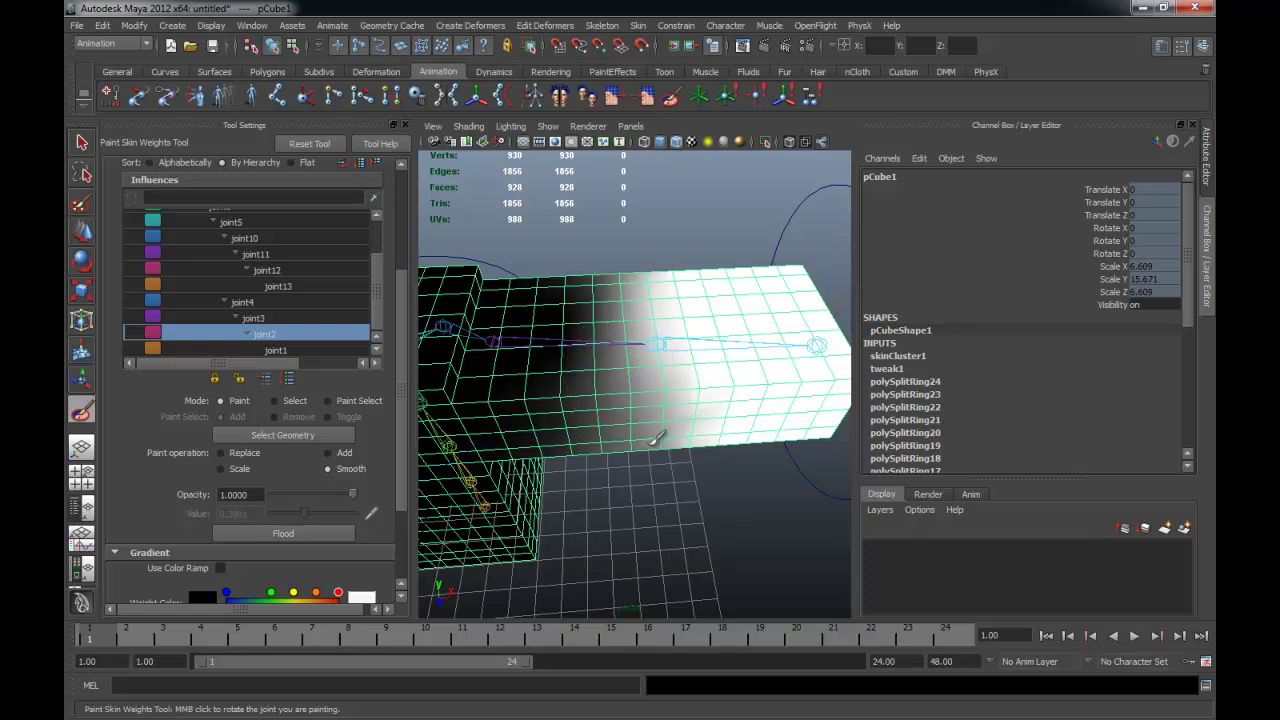
{"action": "mouse_move", "coordinate": [618, 411]}
{"action": "left_mouse_down", "text": "alt"}
{"action": "mouse_move", "coordinate": [636, 414]}
{"action": "mouse_move", "coordinate": [633, 348]}
{"action": "mouse_move", "coordinate": [660, 487]}
{"action": "left_mouse_up", "text": "alt"}
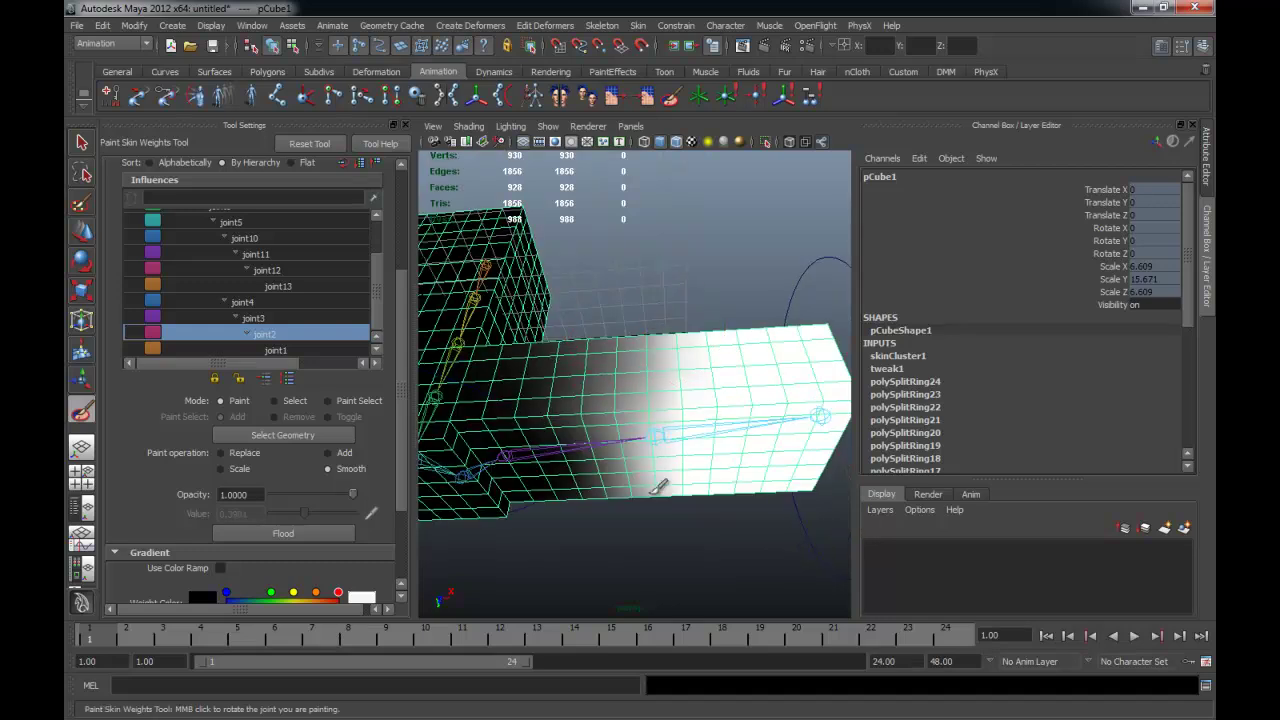
{"action": "left_click_drag", "start_coordinate": [653, 440], "coordinate": [686, 286], "text": "alt"}
- Bend both arms downward by moving control circles nurbsCircle2 and nurbsCircle3, undoing a stray move
{"action": "key", "text": "q"}
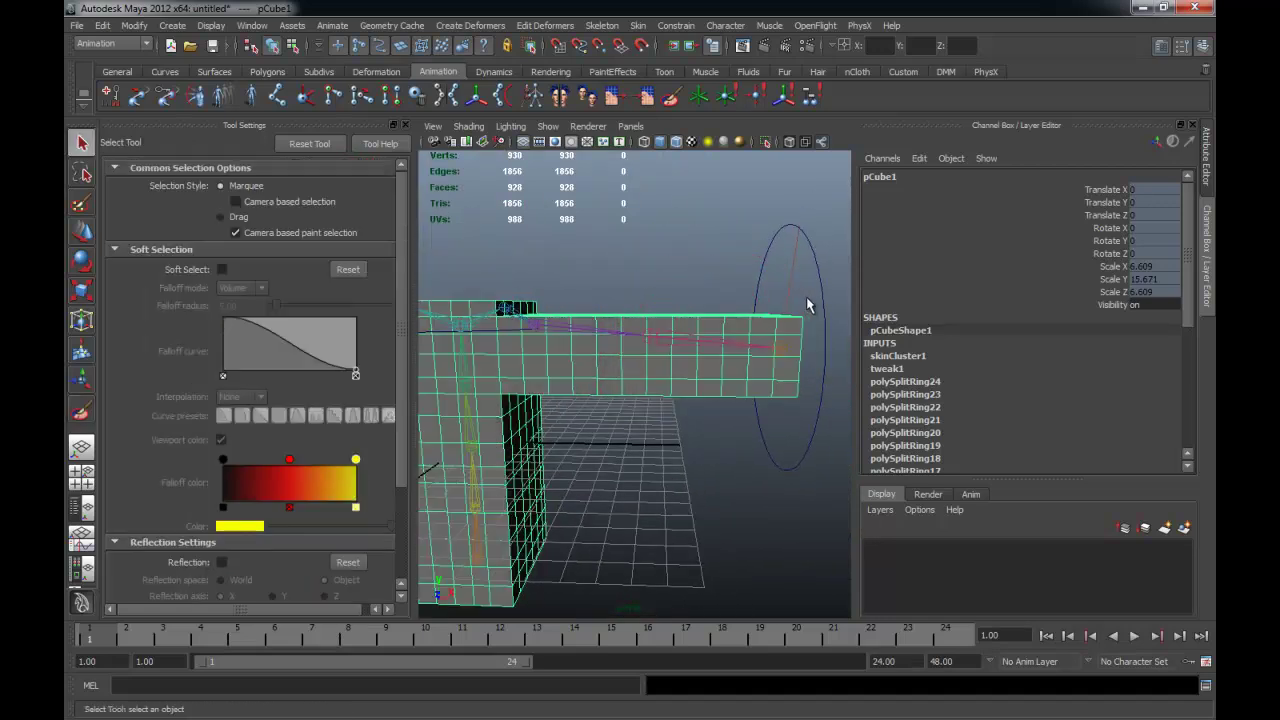
{"action": "left_click", "coordinate": [778, 337]}
{"action": "mouse_move", "coordinate": [778, 336]}
{"action": "left_mouse_down", "text": "alt"}
{"action": "mouse_move", "coordinate": [778, 375]}
{"action": "mouse_move", "coordinate": [794, 360]}
{"action": "mouse_move", "coordinate": [706, 361]}
{"action": "left_mouse_up", "text": "alt"}
{"action": "key", "text": "w"}
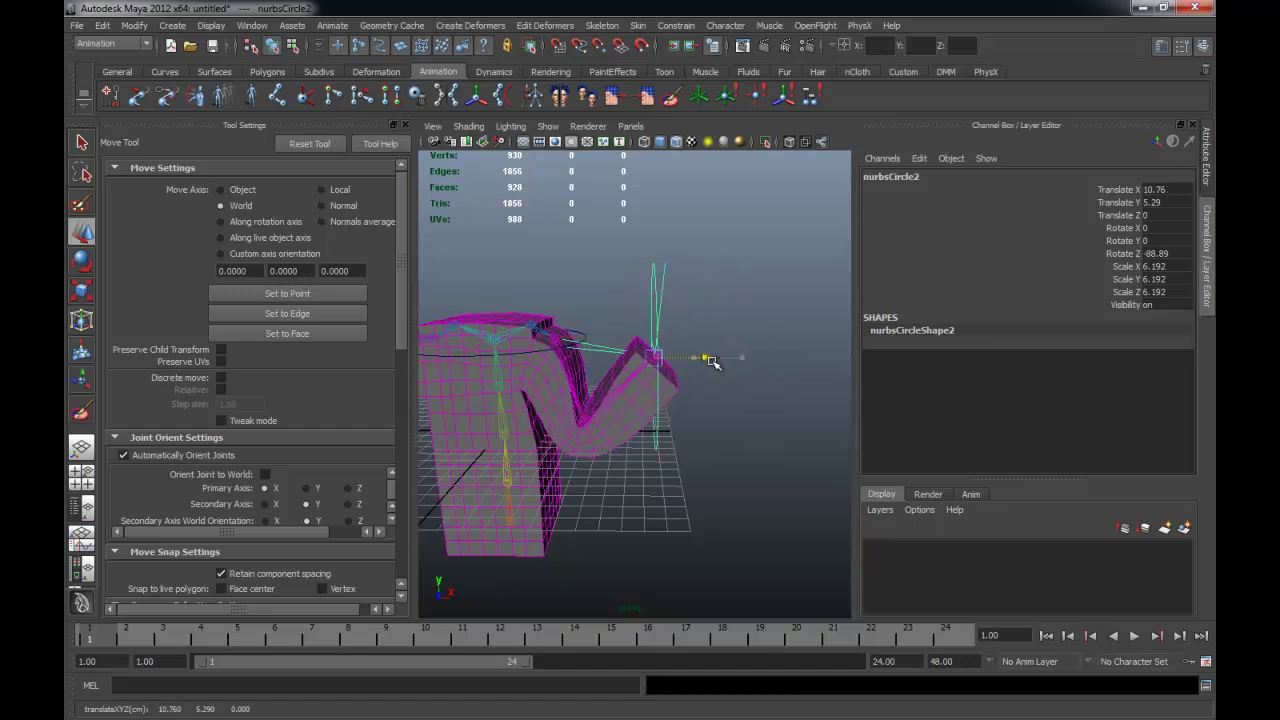
{"action": "mouse_move", "coordinate": [702, 368]}
{"action": "left_mouse_down", "text": "alt"}
{"action": "mouse_move", "coordinate": [600, 323]}
{"action": "mouse_move", "coordinate": [572, 360]}
{"action": "mouse_move", "coordinate": [651, 374]}
{"action": "left_mouse_up", "text": "alt"}
{"action": "left_click", "coordinate": [490, 299]}
{"action": "right_click_drag", "start_coordinate": [651, 374], "coordinate": [720, 385], "text": "alt"}
{"action": "mouse_move", "coordinate": [720, 385]}
{"action": "left_mouse_down", "text": "alt"}
{"action": "mouse_move", "coordinate": [820, 394]}
{"action": "mouse_move", "coordinate": [766, 386]}
{"action": "mouse_move", "coordinate": [794, 371]}
{"action": "mouse_move", "coordinate": [849, 386]}
{"action": "mouse_move", "coordinate": [851, 428]}
{"action": "mouse_move", "coordinate": [650, 430]}
{"action": "mouse_move", "coordinate": [691, 366]}
{"action": "mouse_move", "coordinate": [714, 374]}
{"action": "mouse_move", "coordinate": [535, 364]}
{"action": "mouse_move", "coordinate": [694, 351]}
{"action": "left_mouse_up", "text": "alt"}
{"action": "key", "text": "ctrl+z"}
{"action": "key", "text": "ctrl+z"}
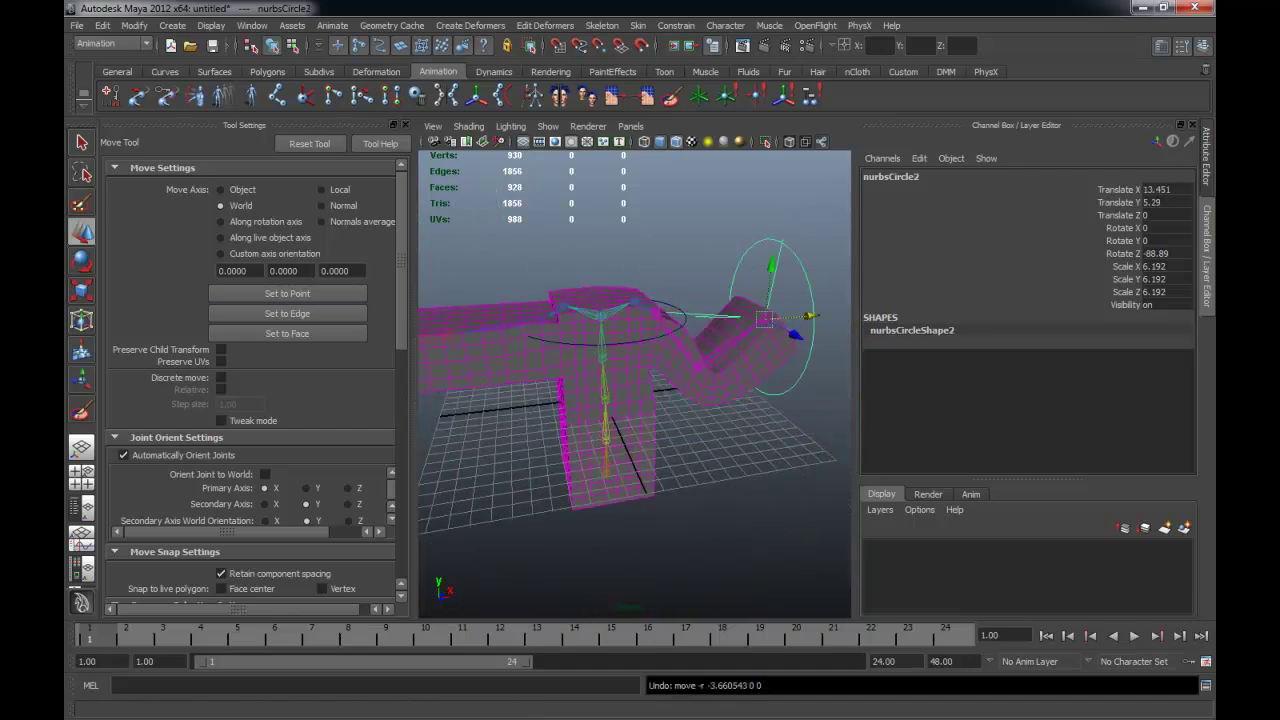
{"action": "key", "text": "ctrl+z"}
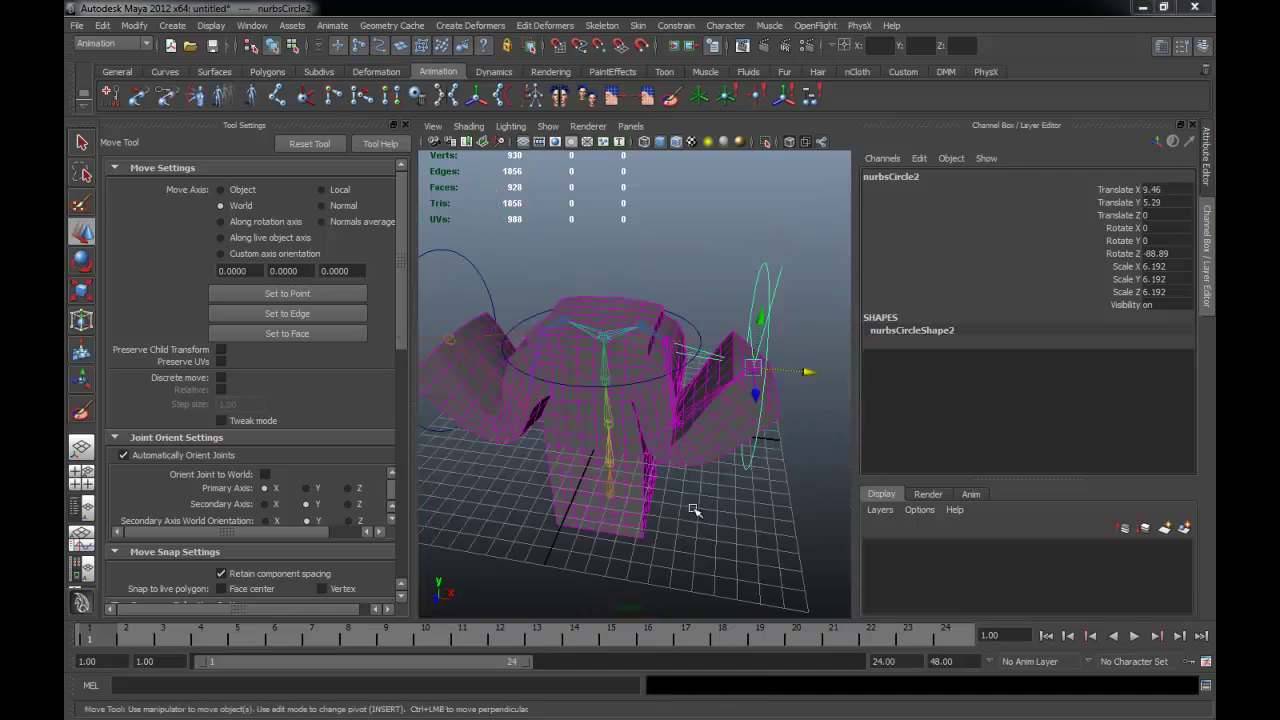
- Select the pCube1 T-mesh and open the Skin > Edit Smooth Skin commands
{"action": "mouse_move", "coordinate": [616, 532]}
{"action": "left_mouse_down", "text": "alt"}
{"action": "mouse_move", "coordinate": [678, 496]}
{"action": "mouse_move", "coordinate": [642, 491]}
{"action": "mouse_move", "coordinate": [543, 420]}
{"action": "mouse_move", "coordinate": [608, 431]}
{"action": "mouse_move", "coordinate": [548, 365]}
{"action": "left_mouse_up", "text": "alt"}
{"action": "mouse_move", "coordinate": [535, 409]}
{"action": "left_mouse_down", "text": "alt"}
{"action": "mouse_move", "coordinate": [500, 420]}
{"action": "mouse_move", "coordinate": [492, 370]}
{"action": "left_mouse_up", "text": "alt"}
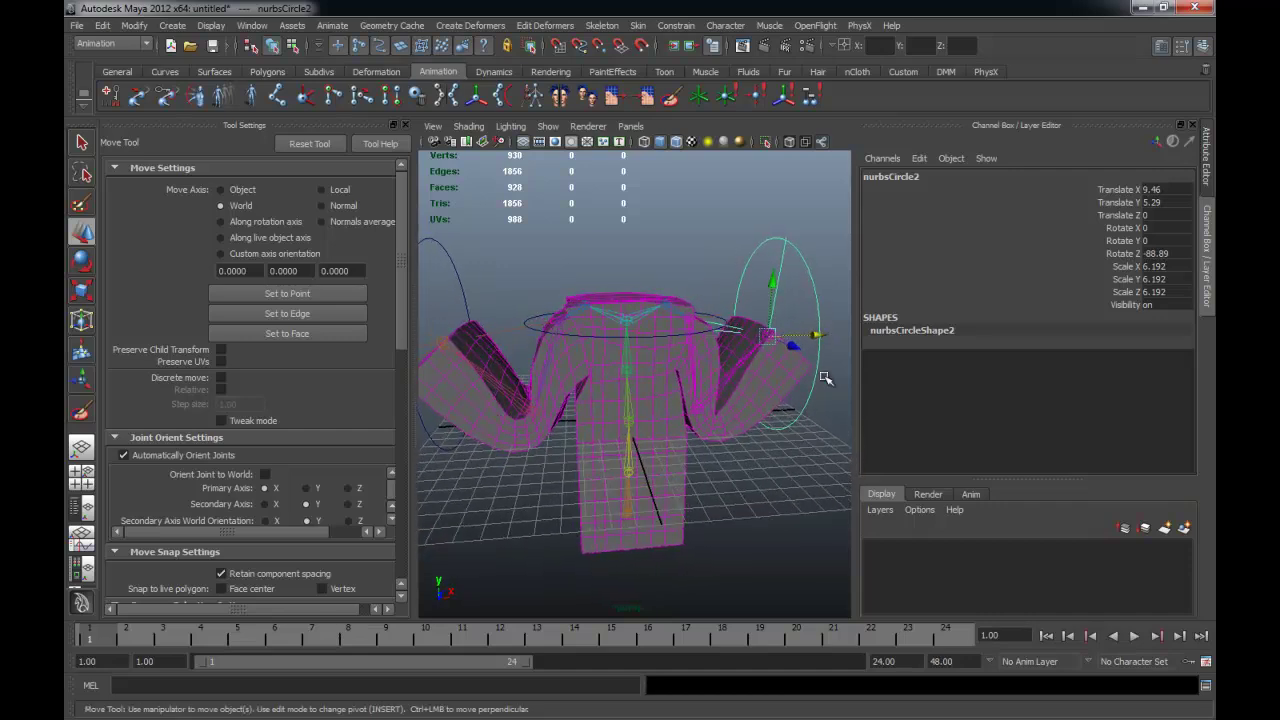
{"action": "left_click_drag", "start_coordinate": [749, 366], "coordinate": [749, 374], "text": "alt"}
{"action": "left_click", "coordinate": [777, 337]}
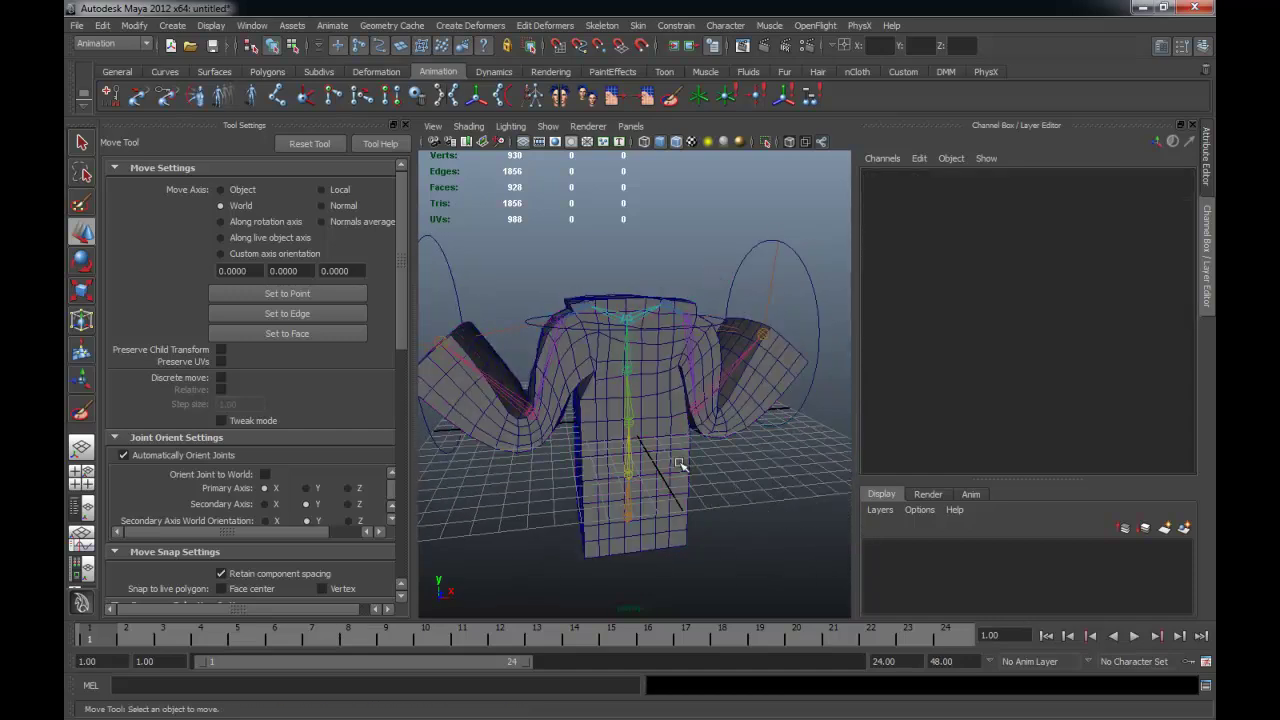
{"action": "left_click", "coordinate": [678, 464]}
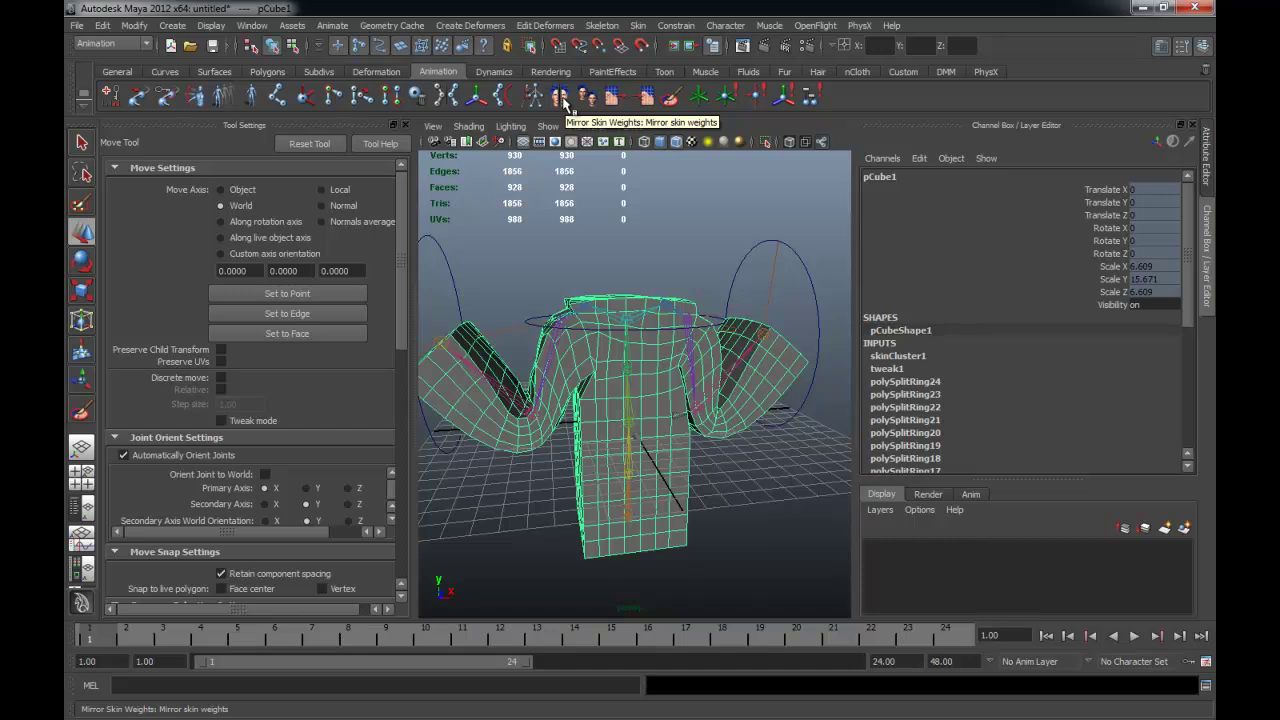
{"action": "left_click", "coordinate": [637, 25]}
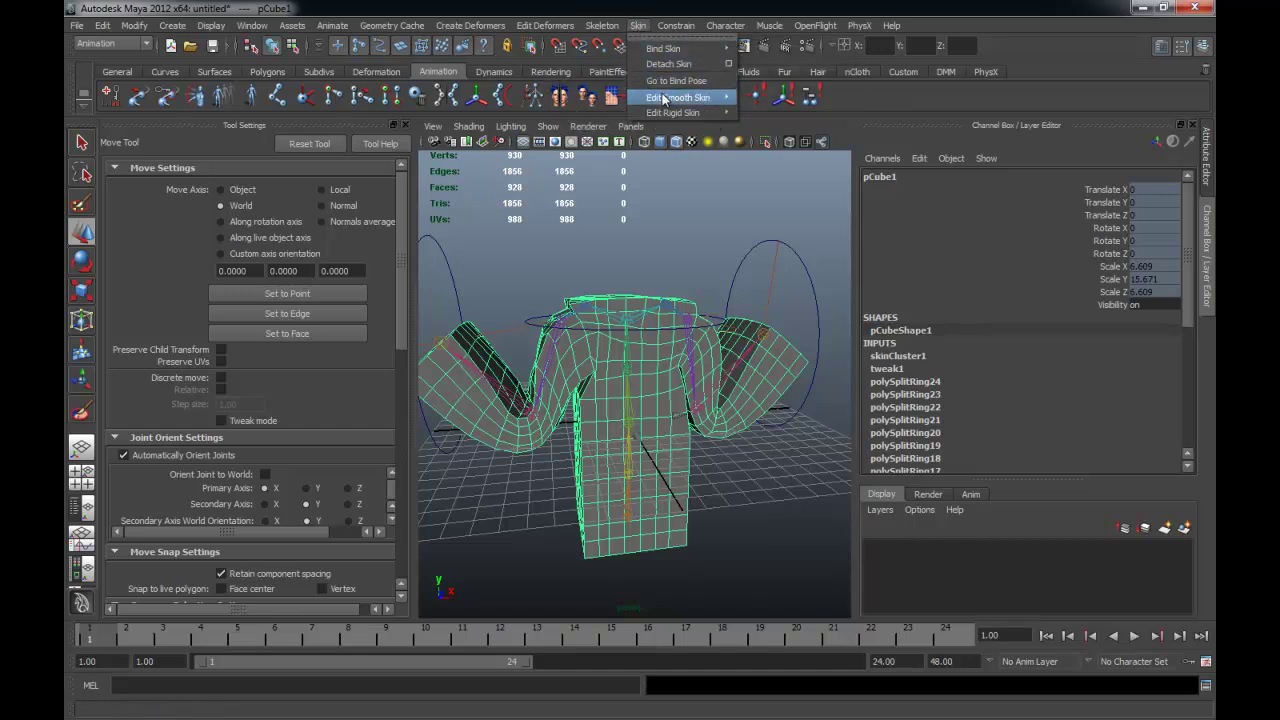
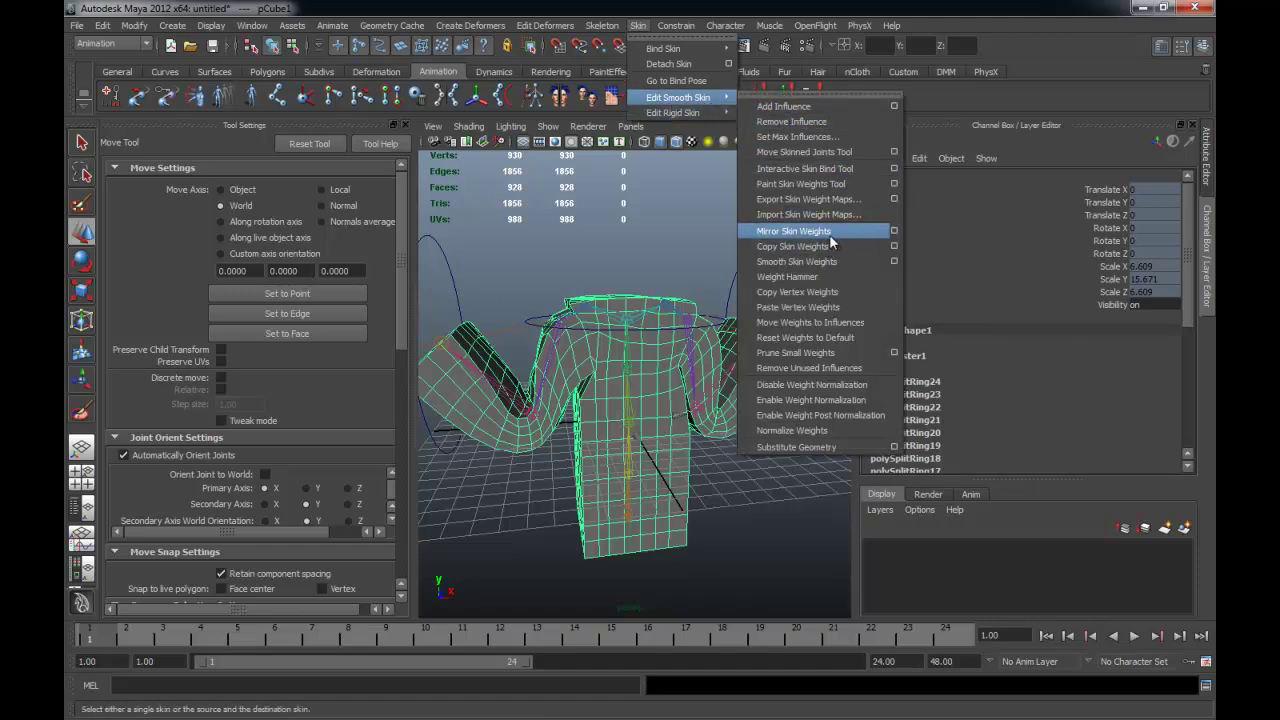
- Close the Mirror Skin Weights options, clear the selection and undo the last change
{"action": "left_click", "coordinate": [894, 231]}
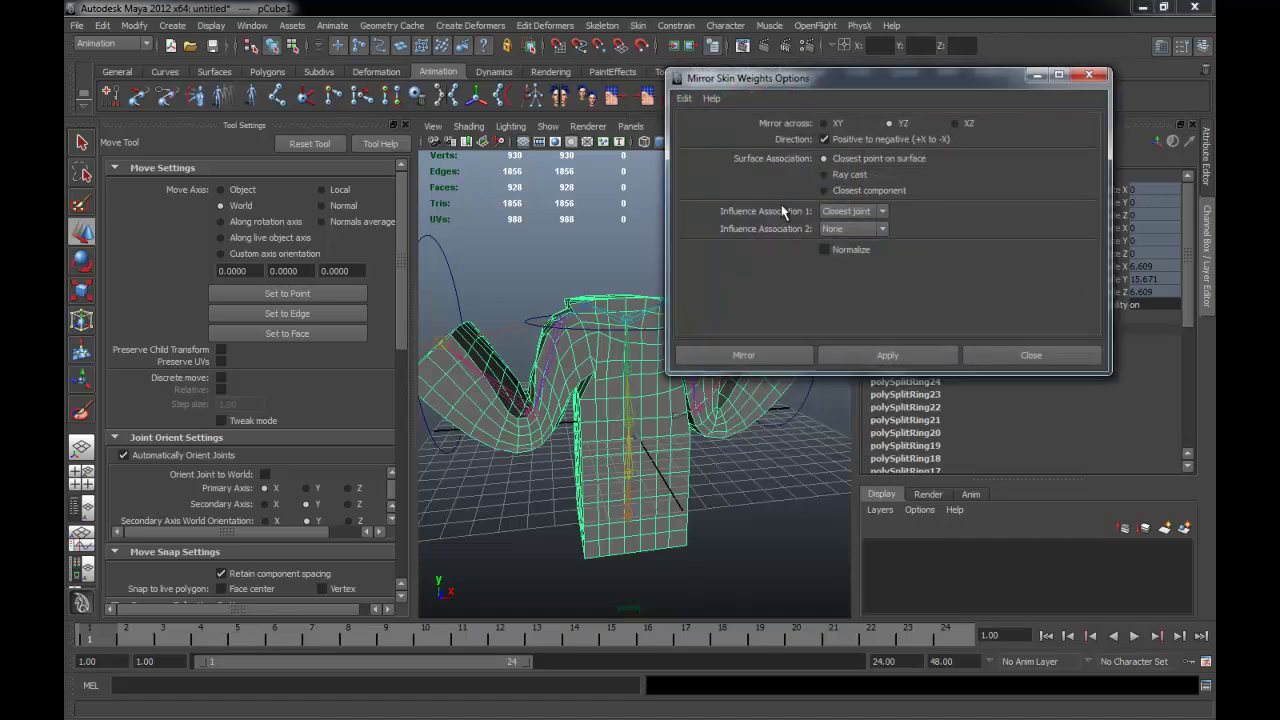
{"action": "mouse_move", "coordinate": [575, 215]}
{"action": "left_mouse_down", "text": "alt"}
{"action": "mouse_move", "coordinate": [566, 190]}
{"action": "mouse_move", "coordinate": [640, 257]}
{"action": "mouse_move", "coordinate": [615, 276]}
{"action": "left_mouse_up", "text": "alt"}
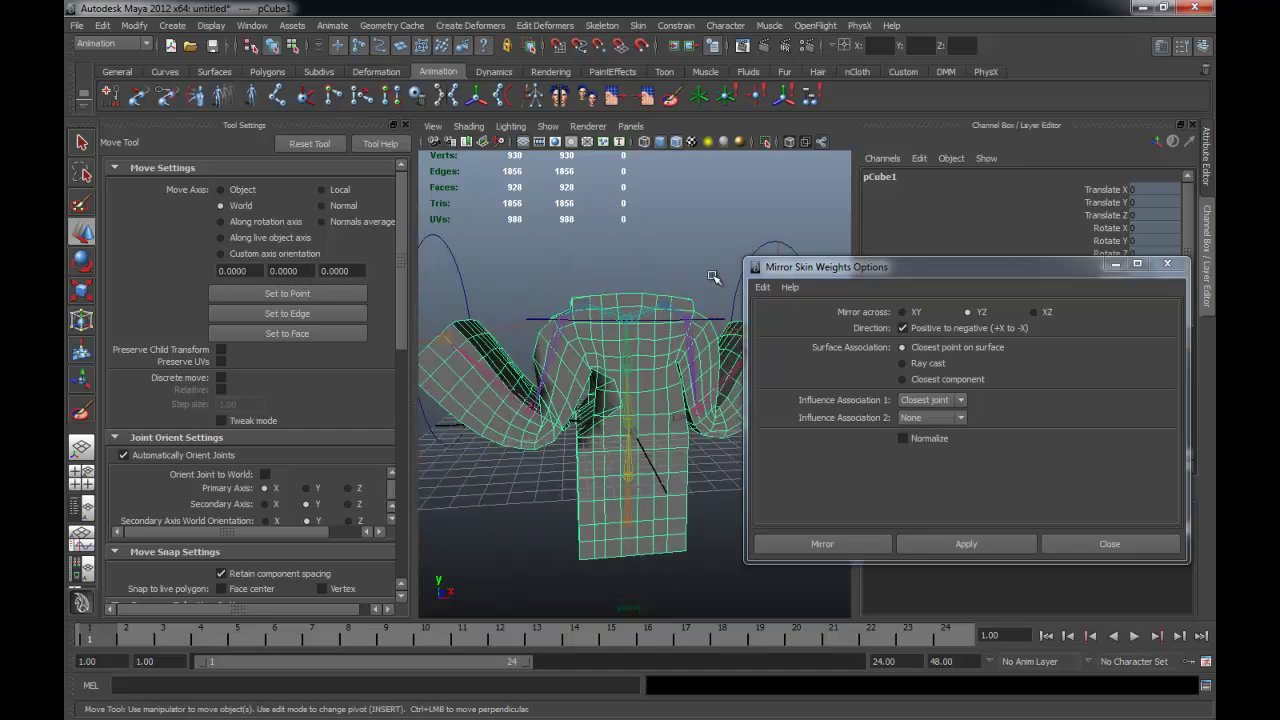
{"action": "left_click", "coordinate": [1145, 289]}
{"action": "left_click", "coordinate": [704, 285]}
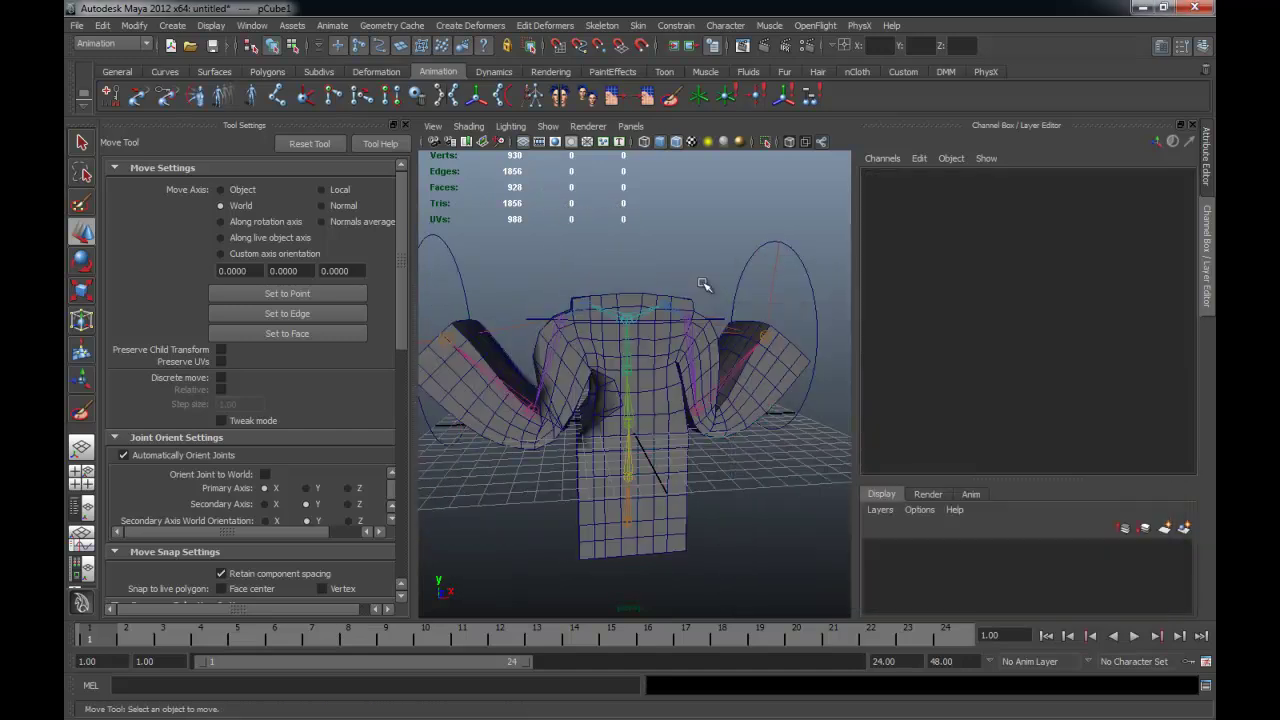
{"action": "key", "text": "ctrl+z"}
{"action": "key", "text": "ctrl+z"}
{"action": "key", "text": "ctrl+z"}
{"action": "left_click_drag", "start_coordinate": [712, 292], "coordinate": [691, 286], "text": "alt"}
- Test-bend both arms by moving the left and right arm circle controls
{"action": "left_click", "coordinate": [583, 303]}
{"action": "left_click", "coordinate": [588, 358]}
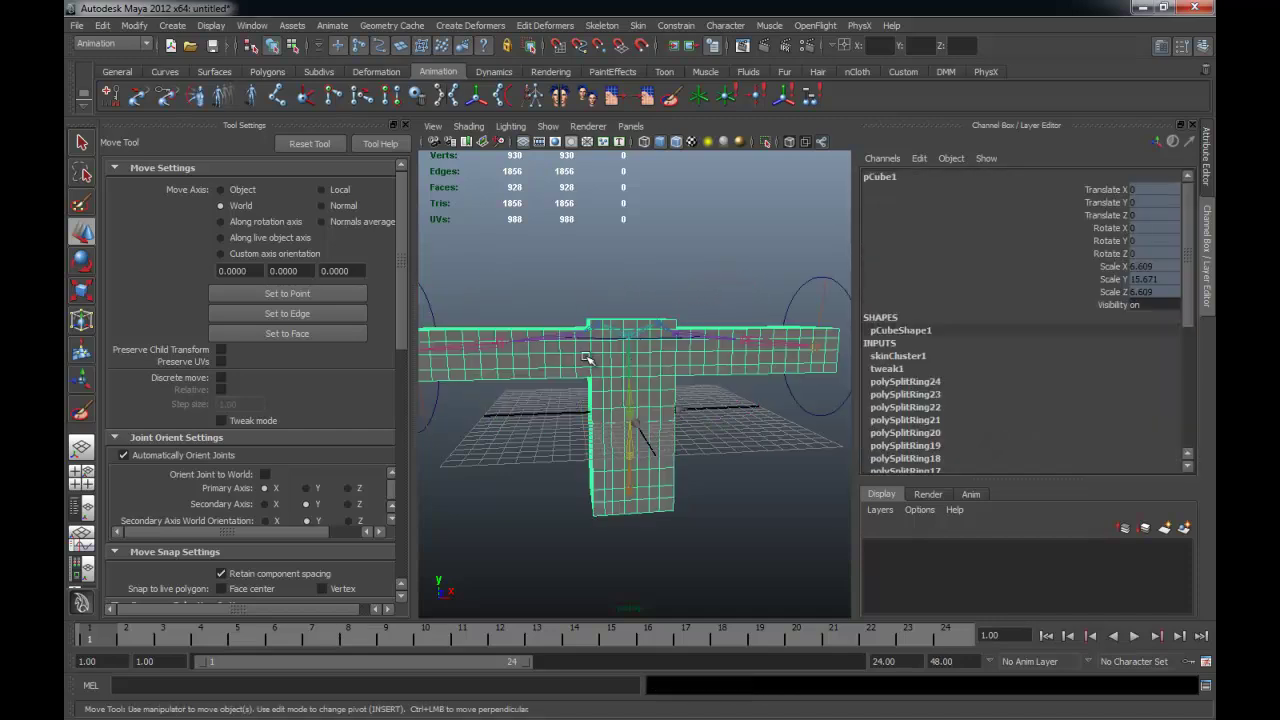
{"action": "left_click", "coordinate": [500, 282]}
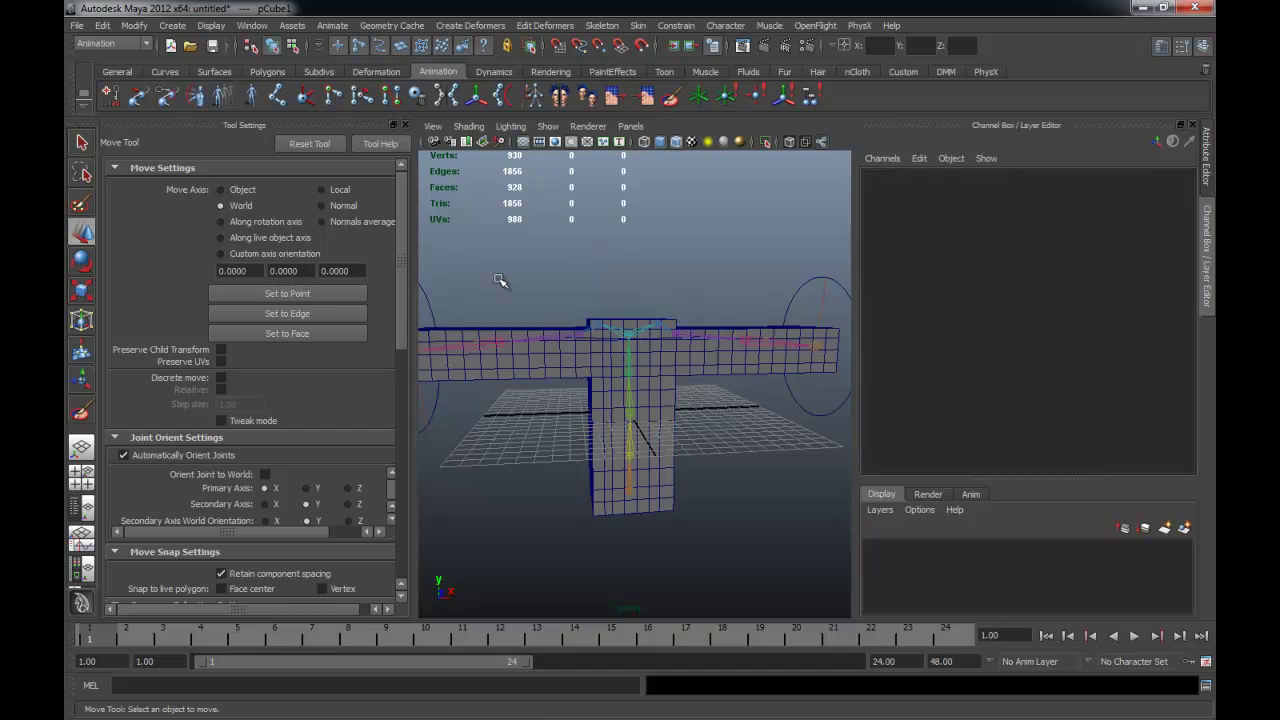
{"action": "left_click", "coordinate": [432, 310]}
{"action": "left_click_drag", "start_coordinate": [480, 357], "coordinate": [557, 358]}
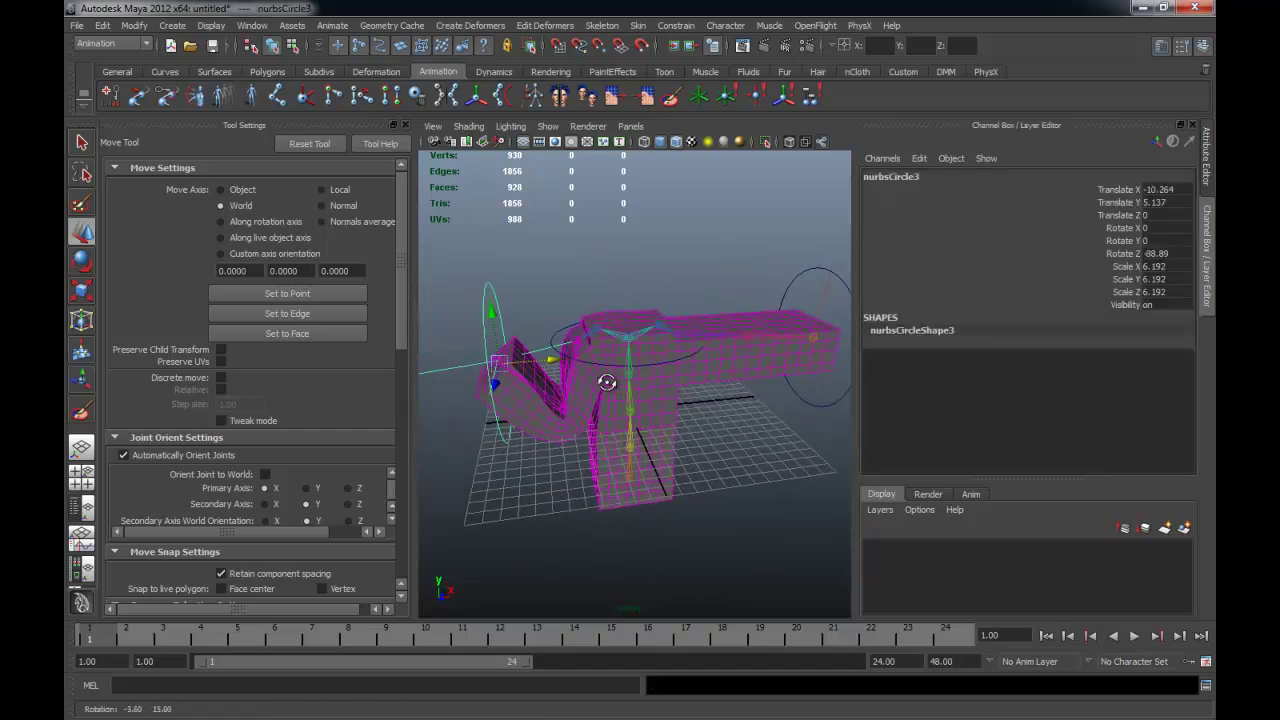
{"action": "left_click", "coordinate": [840, 367]}
{"action": "mouse_move", "coordinate": [840, 367]}
{"action": "left_mouse_down"}
{"action": "mouse_move", "coordinate": [741, 347]}
{"action": "mouse_move", "coordinate": [820, 371]}
{"action": "mouse_move", "coordinate": [705, 397]}
{"action": "mouse_move", "coordinate": [531, 371]}
{"action": "mouse_move", "coordinate": [607, 399]}
{"action": "mouse_move", "coordinate": [659, 336]}
{"action": "mouse_move", "coordinate": [680, 363]}
{"action": "mouse_move", "coordinate": [666, 357]}
{"action": "mouse_move", "coordinate": [789, 362]}
{"action": "mouse_move", "coordinate": [666, 389]}
{"action": "mouse_move", "coordinate": [608, 363]}
{"action": "mouse_move", "coordinate": [509, 366]}
{"action": "left_mouse_up"}
{"action": "left_click", "coordinate": [653, 298]}
{"action": "left_click", "coordinate": [737, 343]}
- Move the top centre circle control to test how the mesh deforms
{"action": "left_click_drag", "start_coordinate": [565, 398], "coordinate": [568, 420], "text": "alt"}
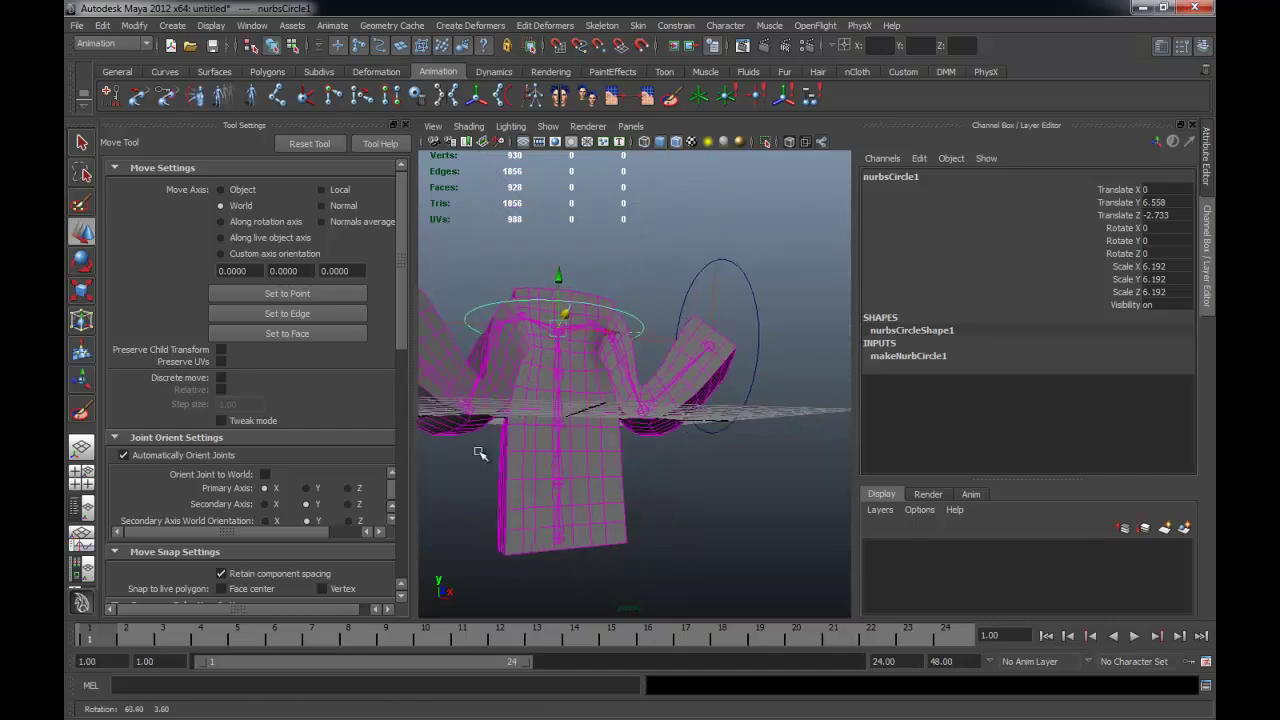
{"action": "left_click", "coordinate": [548, 401]}
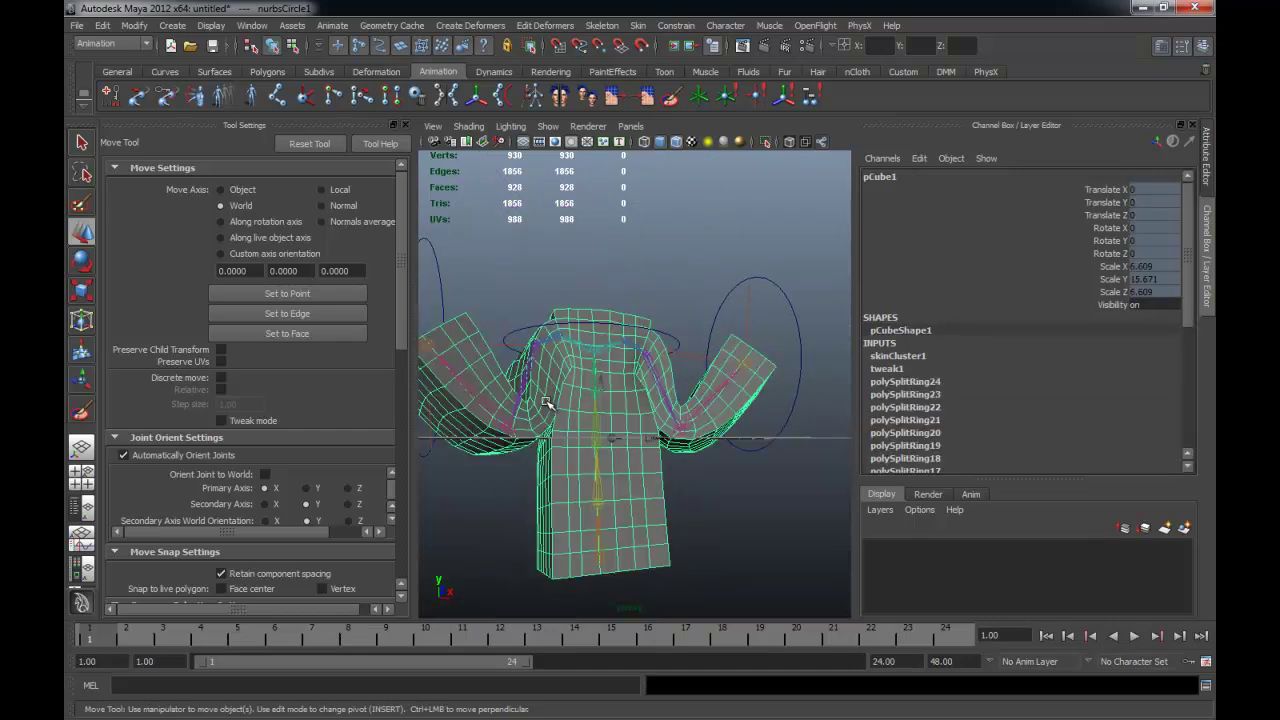
{"action": "left_click_drag", "start_coordinate": [548, 401], "coordinate": [615, 392], "text": "alt"}
{"action": "left_click", "coordinate": [672, 337]}
{"action": "left_click_drag", "start_coordinate": [694, 351], "coordinate": [674, 386], "text": "alt"}
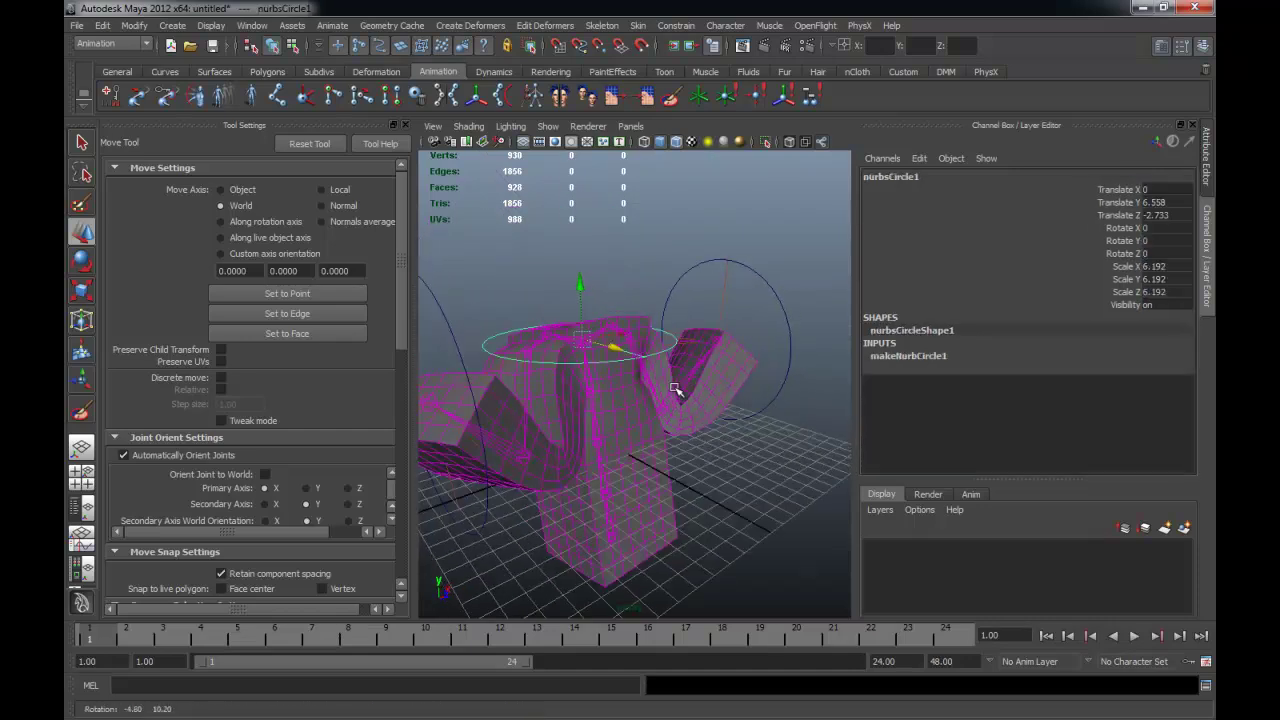
{"action": "left_click_drag", "start_coordinate": [608, 349], "coordinate": [648, 368]}
- Undo the test moves so the arms return to their straight rest pose
{"action": "key", "text": "ctrl+z"}
{"action": "key", "text": "ctrl+z"}
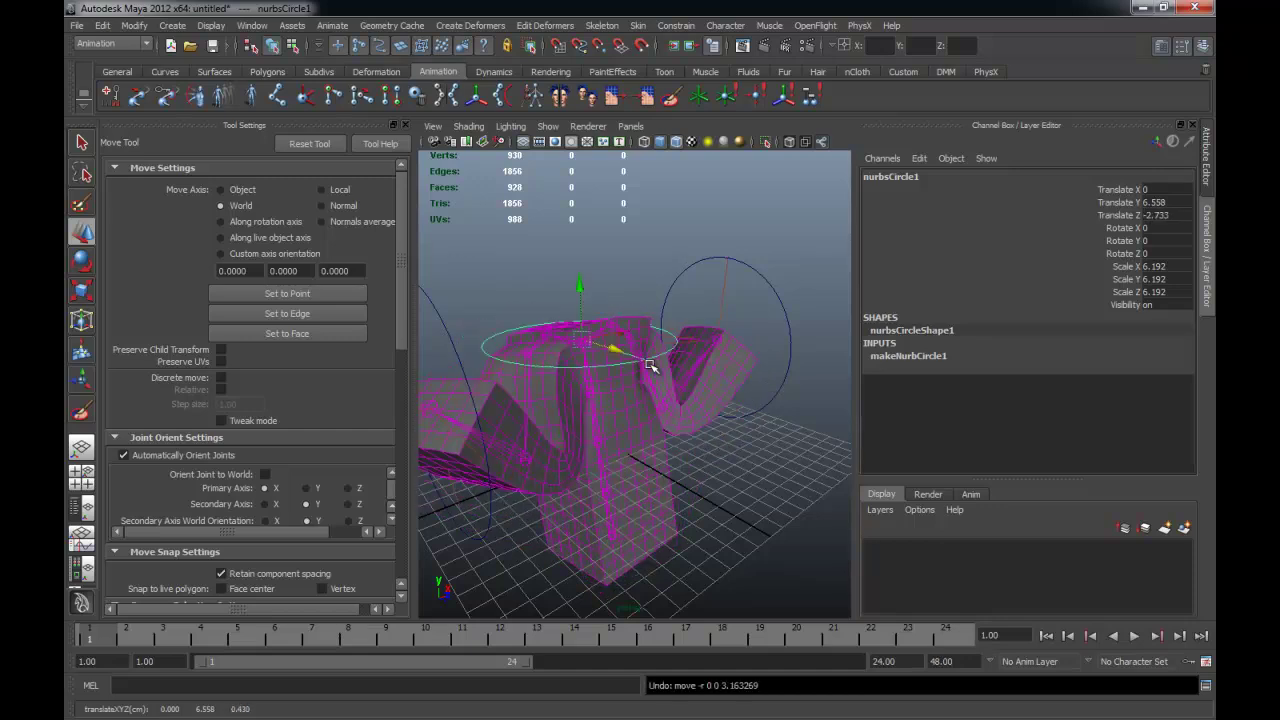
{"action": "key", "text": "ctrl+z"}
{"action": "key", "text": "ctrl+z"}
{"action": "key", "text": "ctrl+z"}
{"action": "key", "text": "ctrl+z"}
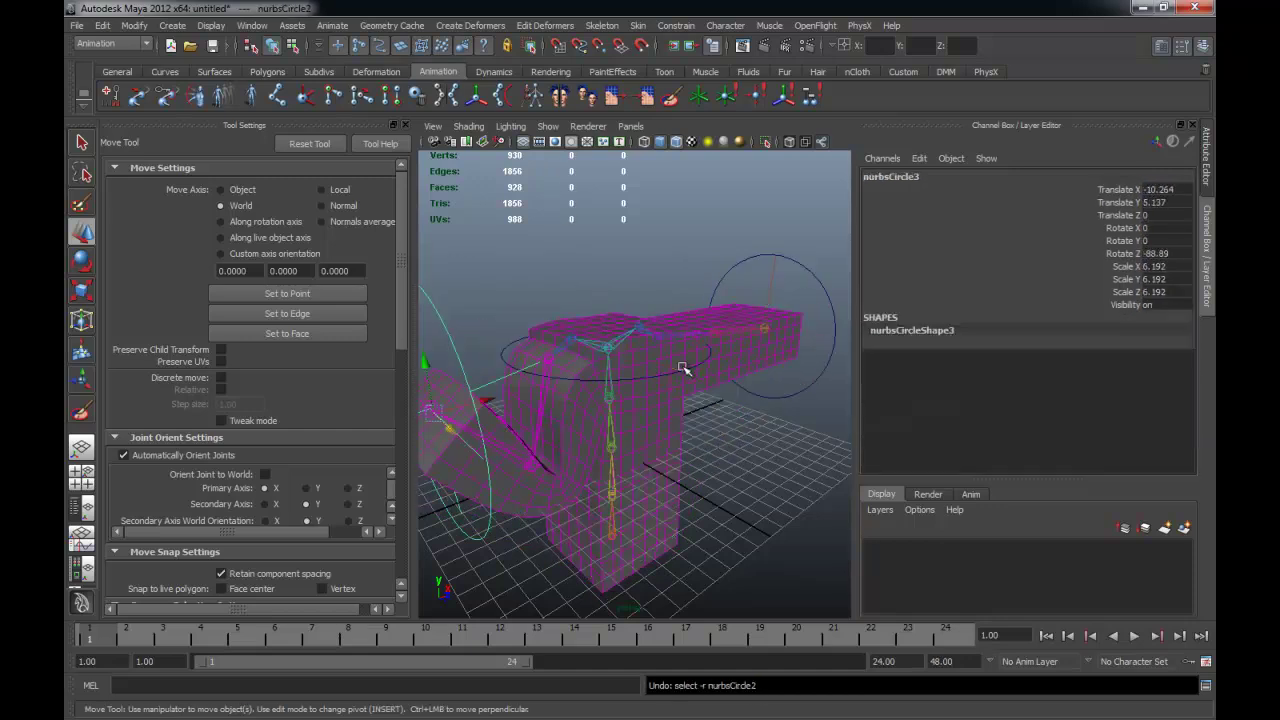
{"action": "key", "text": "ctrl+z"}
{"action": "mouse_move", "coordinate": [718, 427]}
{"action": "left_mouse_down", "text": "alt"}
{"action": "mouse_move", "coordinate": [646, 457]}
{"action": "mouse_move", "coordinate": [623, 449]}
{"action": "mouse_move", "coordinate": [643, 430]}
{"action": "mouse_move", "coordinate": [629, 366]}
{"action": "left_mouse_up", "text": "alt"}
{"action": "left_click", "coordinate": [666, 423]}
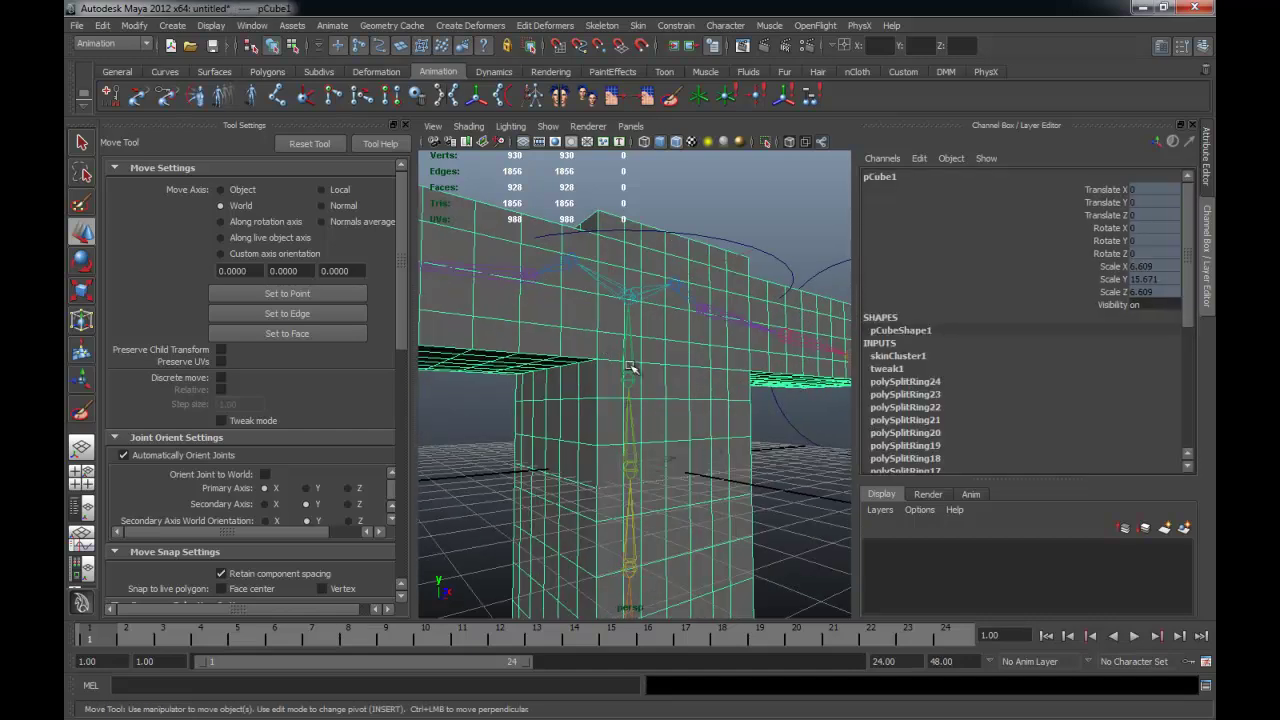
{"action": "scroll", "coordinate": [557, 451], "scroll_direction": "up", "scroll_amount": 2}
{"action": "scroll", "coordinate": [600, 454], "scroll_direction": "up", "scroll_amount": 2}
{"action": "left_click_drag", "start_coordinate": [600, 454], "coordinate": [660, 441], "text": "alt"}
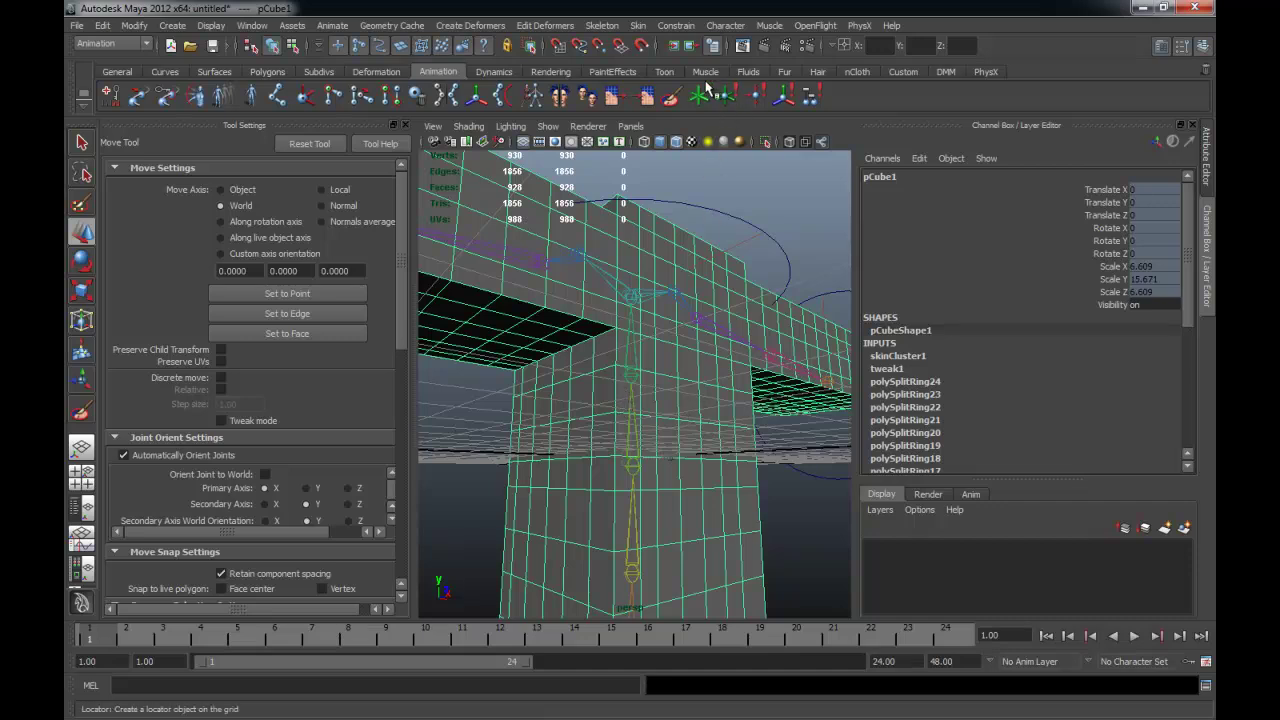
- In Paint Skin Weights, inspect the weights of joints 5, 6, 7, 8, 10 and 12
{"action": "left_click", "coordinate": [672, 97]}
{"action": "left_click", "coordinate": [240, 314]}
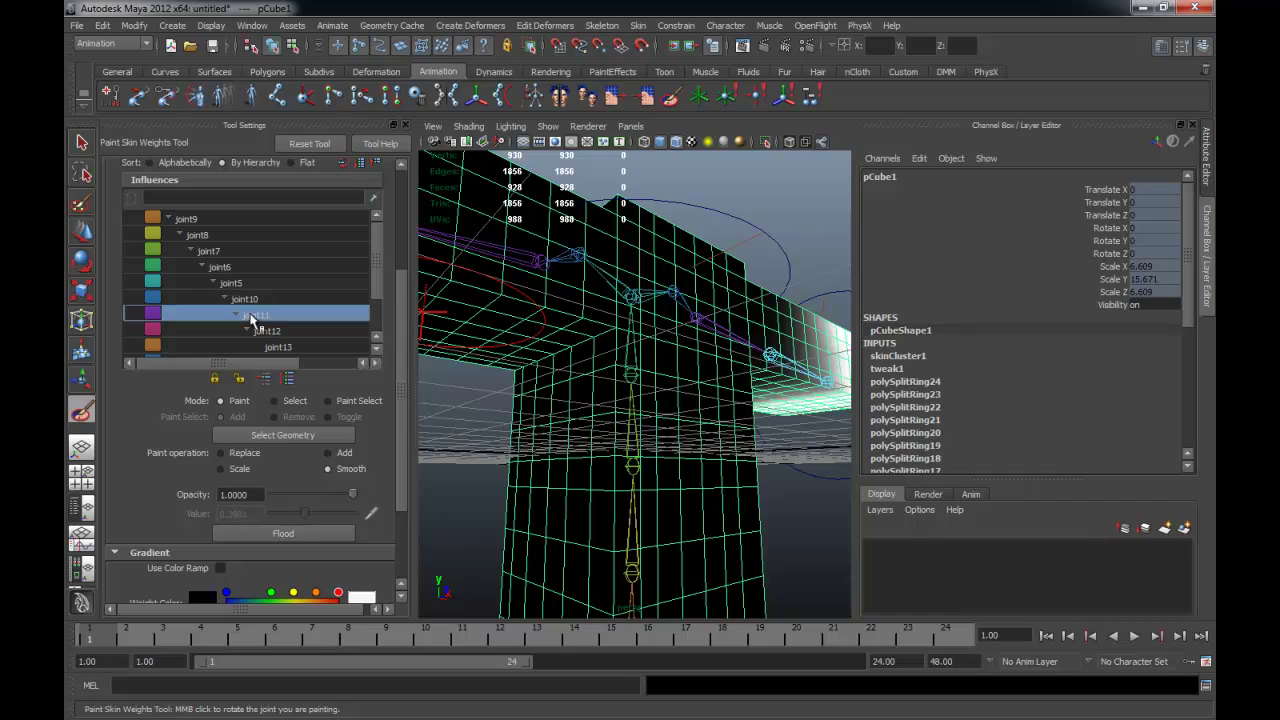
{"action": "left_click", "coordinate": [243, 282]}
{"action": "left_click", "coordinate": [236, 252]}
{"action": "left_click", "coordinate": [234, 267]}
{"action": "mouse_move", "coordinate": [640, 420]}
{"action": "left_mouse_down", "text": "alt"}
{"action": "mouse_move", "coordinate": [700, 400]}
{"action": "mouse_move", "coordinate": [689, 413]}
{"action": "mouse_move", "coordinate": [654, 360]}
{"action": "mouse_move", "coordinate": [651, 391]}
{"action": "mouse_move", "coordinate": [649, 338]}
{"action": "mouse_move", "coordinate": [594, 400]}
{"action": "mouse_move", "coordinate": [657, 457]}
{"action": "mouse_move", "coordinate": [634, 414]}
{"action": "mouse_move", "coordinate": [729, 451]}
{"action": "mouse_move", "coordinate": [640, 380]}
{"action": "left_mouse_up", "text": "alt"}
{"action": "left_click", "coordinate": [250, 298]}
{"action": "left_click", "coordinate": [266, 330]}
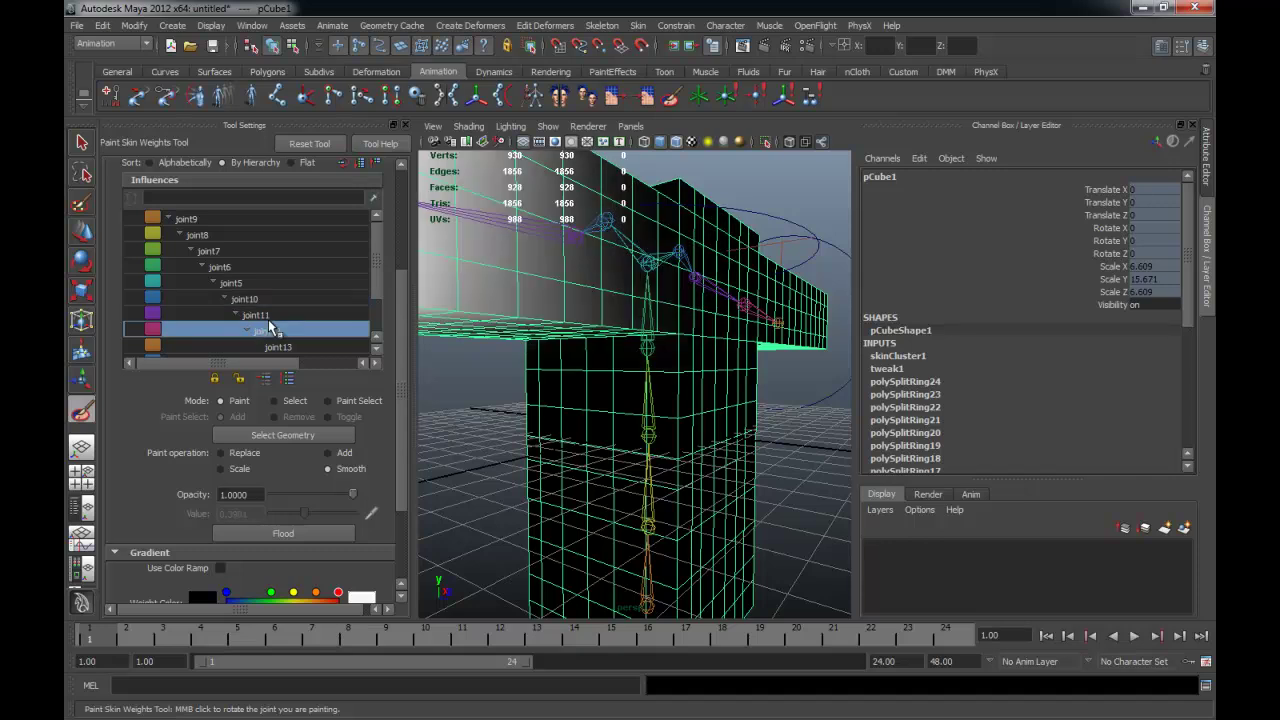
{"action": "left_click", "coordinate": [277, 345]}
{"action": "left_click", "coordinate": [289, 346]}
{"action": "left_click", "coordinate": [250, 266]}
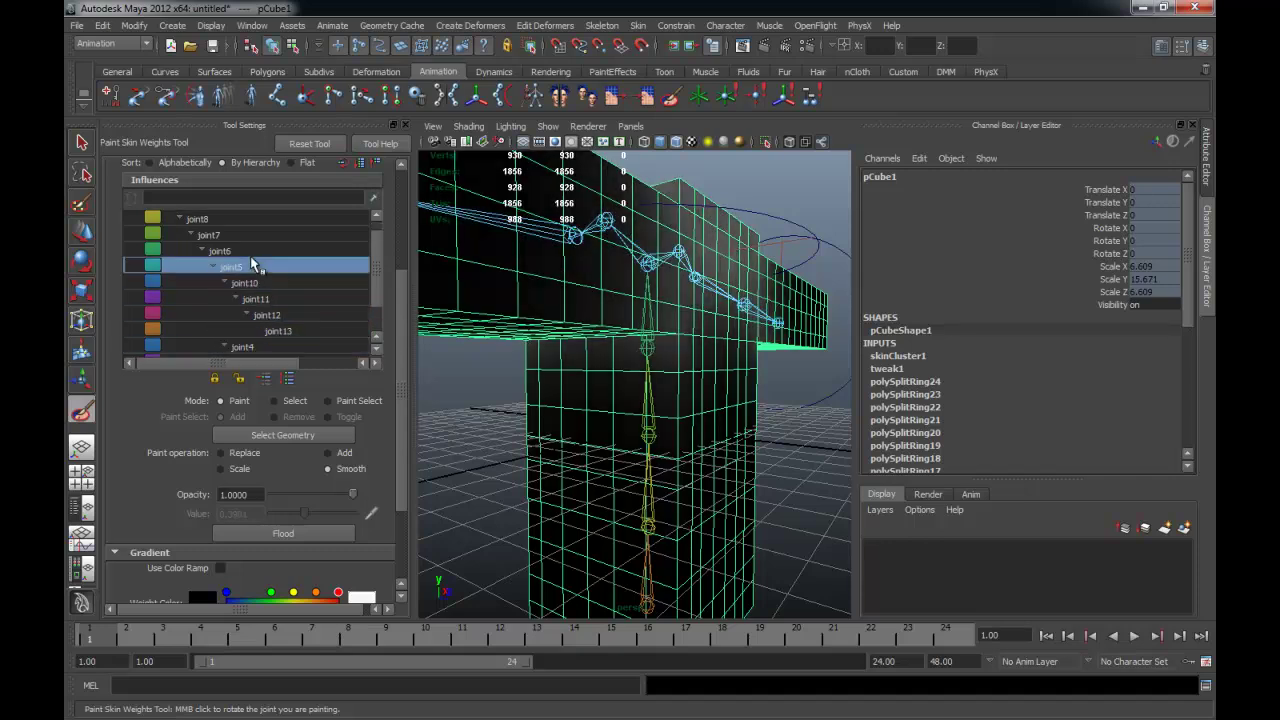
{"action": "scroll", "coordinate": [258, 266], "scroll_direction": "up", "scroll_amount": 1}
{"action": "left_click", "coordinate": [200, 234]}
- Inspect joint9's weights from several angles around the beam
{"action": "left_click_drag", "start_coordinate": [510, 330], "coordinate": [600, 365], "text": "alt"}
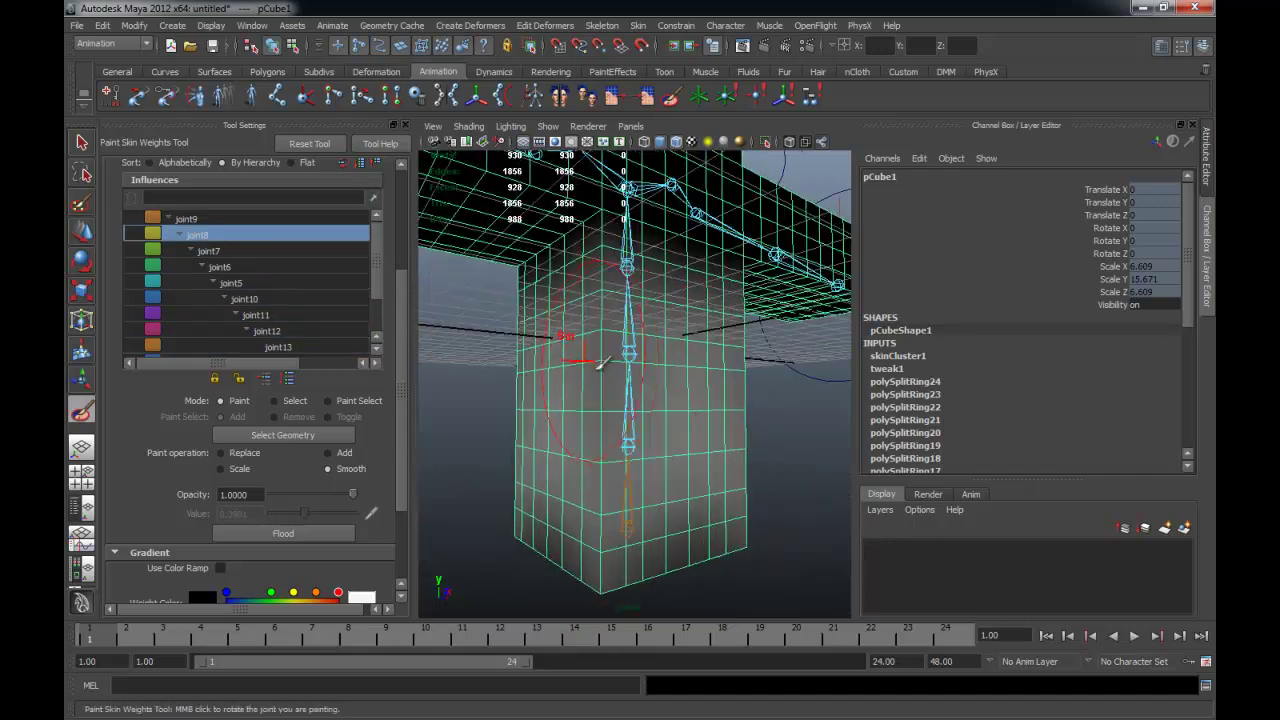
{"action": "left_click", "coordinate": [190, 218]}
{"action": "left_click_drag", "start_coordinate": [540, 400], "coordinate": [588, 450], "text": "alt"}
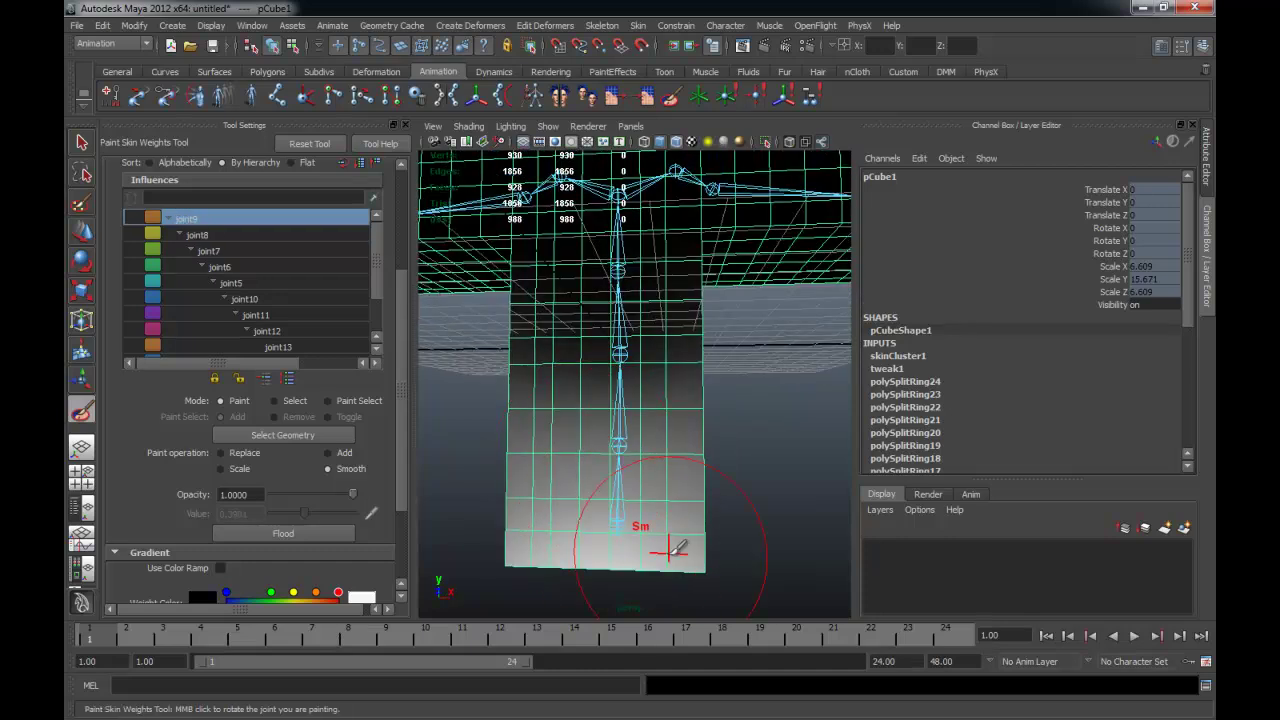
{"action": "left_click_drag", "start_coordinate": [678, 547], "coordinate": [760, 540], "text": "alt"}
{"action": "mouse_move", "coordinate": [550, 515]}
{"action": "left_mouse_down", "text": "alt"}
{"action": "mouse_move", "coordinate": [586, 529]}
{"action": "mouse_move", "coordinate": [543, 514]}
{"action": "left_mouse_up", "text": "alt"}
{"action": "left_click_drag", "start_coordinate": [838, 533], "coordinate": [634, 534], "text": "alt"}
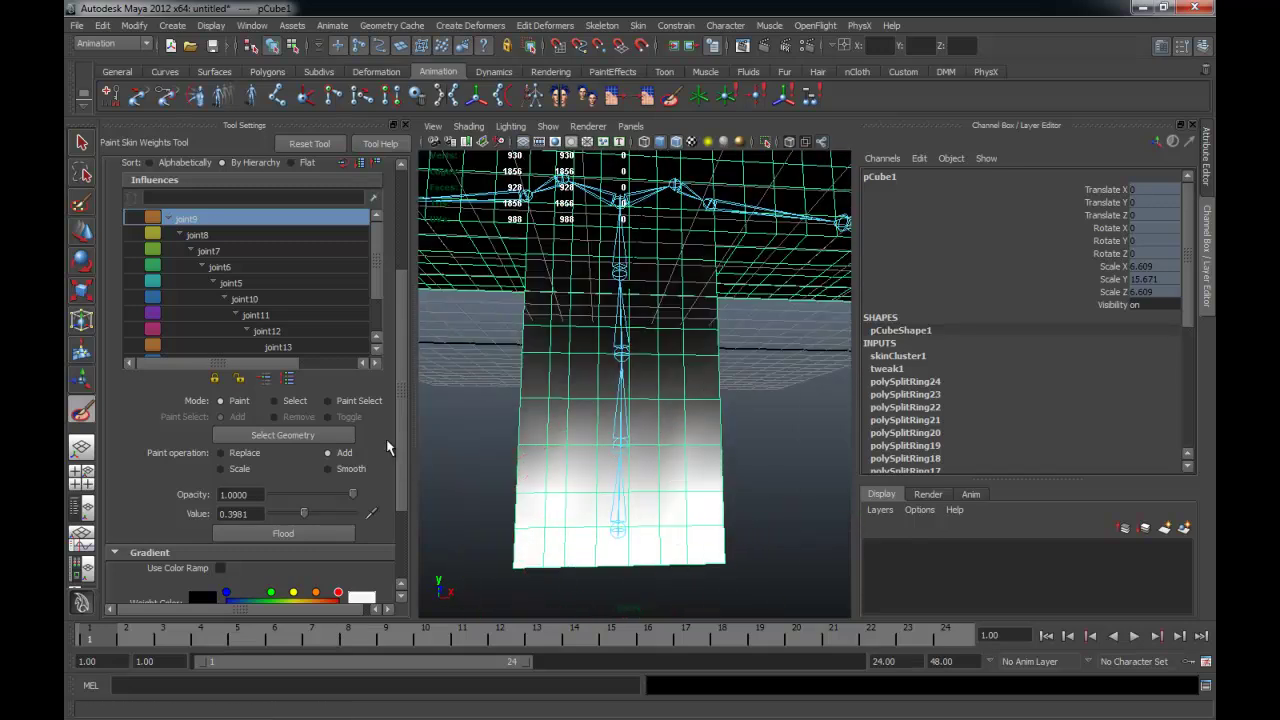
- Set the brush to Smooth with joint8 as the painted influence
{"action": "left_click", "coordinate": [349, 467]}
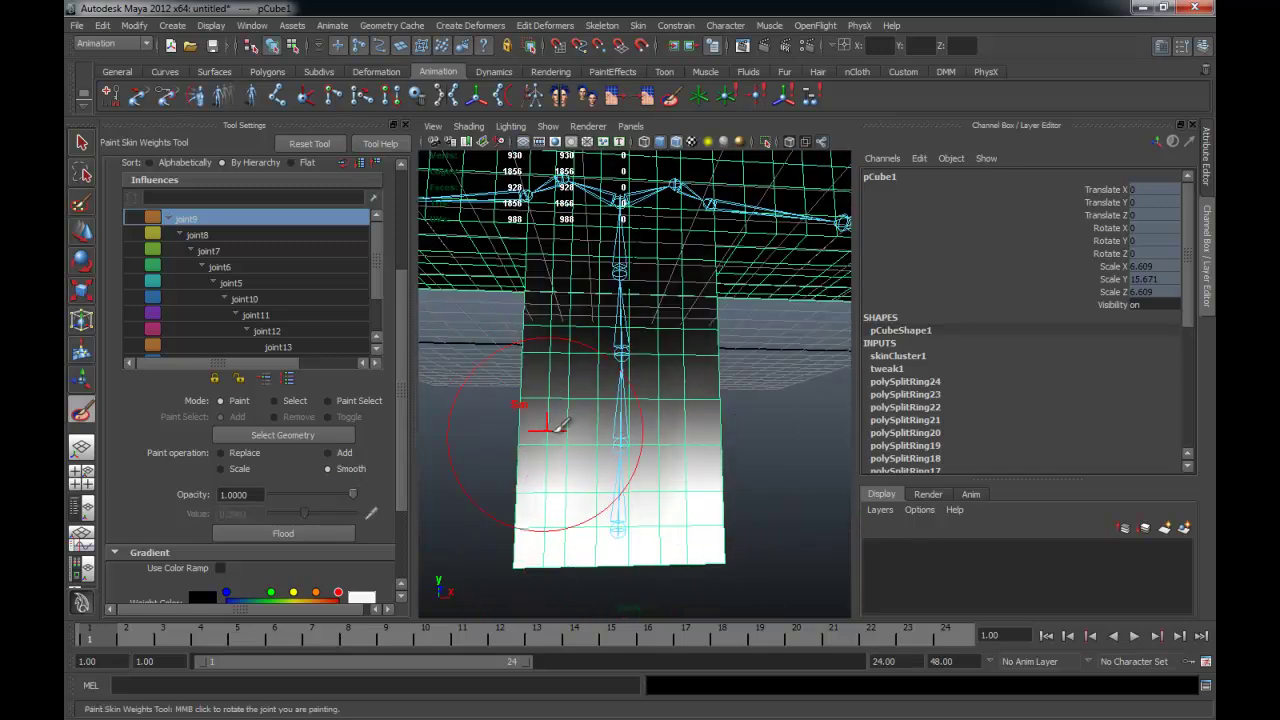
{"action": "mouse_move", "coordinate": [737, 429]}
{"action": "left_mouse_down", "text": "alt"}
{"action": "mouse_move", "coordinate": [673, 443]}
{"action": "mouse_move", "coordinate": [640, 410]}
{"action": "mouse_move", "coordinate": [757, 452]}
{"action": "left_mouse_up", "text": "alt"}
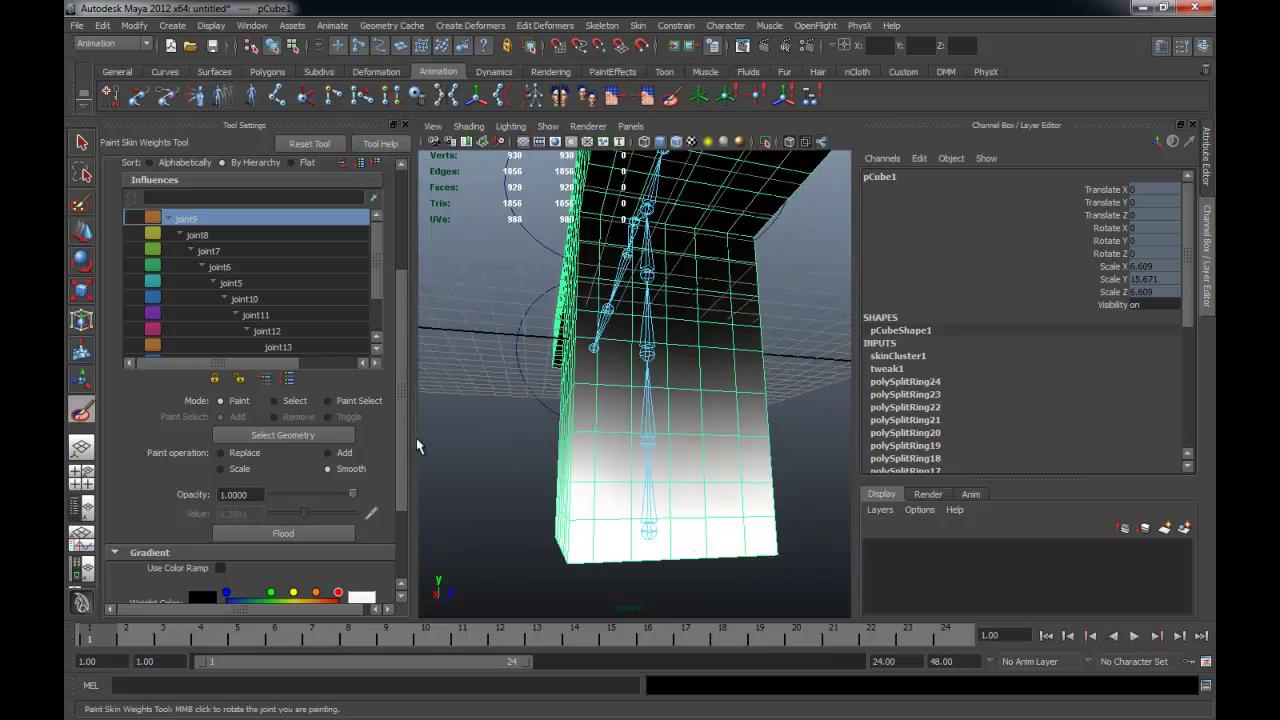
{"action": "left_click", "coordinate": [198, 235]}
{"action": "mouse_move", "coordinate": [600, 430]}
{"action": "left_mouse_down", "text": "alt"}
{"action": "mouse_move", "coordinate": [634, 457]}
{"action": "mouse_move", "coordinate": [363, 371]}
{"action": "left_mouse_up", "text": "alt"}
{"action": "mouse_move", "coordinate": [568, 396]}
{"action": "left_mouse_down", "text": "alt"}
{"action": "mouse_move", "coordinate": [788, 480]}
{"action": "mouse_move", "coordinate": [650, 440]}
{"action": "left_mouse_up", "text": "alt"}
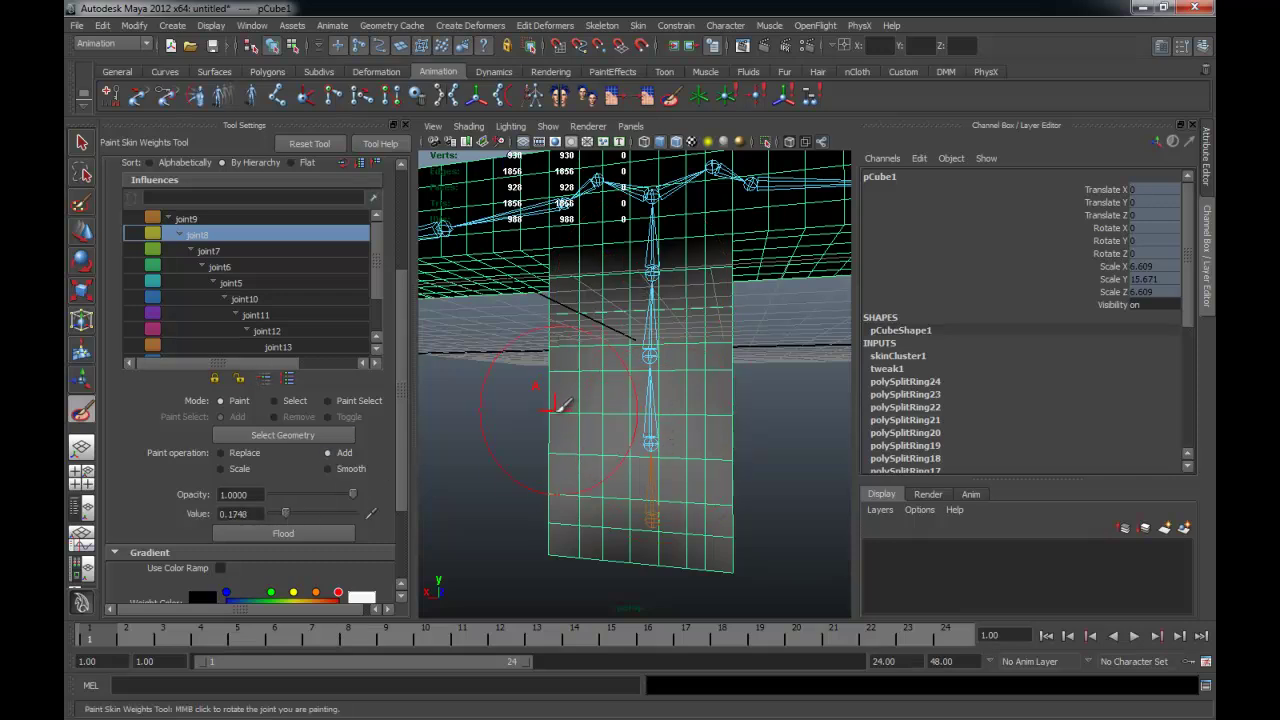
{"action": "mouse_move", "coordinate": [557, 405]}
{"action": "left_mouse_down", "text": "alt"}
{"action": "mouse_move", "coordinate": [737, 409]}
{"action": "mouse_move", "coordinate": [634, 411]}
{"action": "left_mouse_up", "text": "alt"}
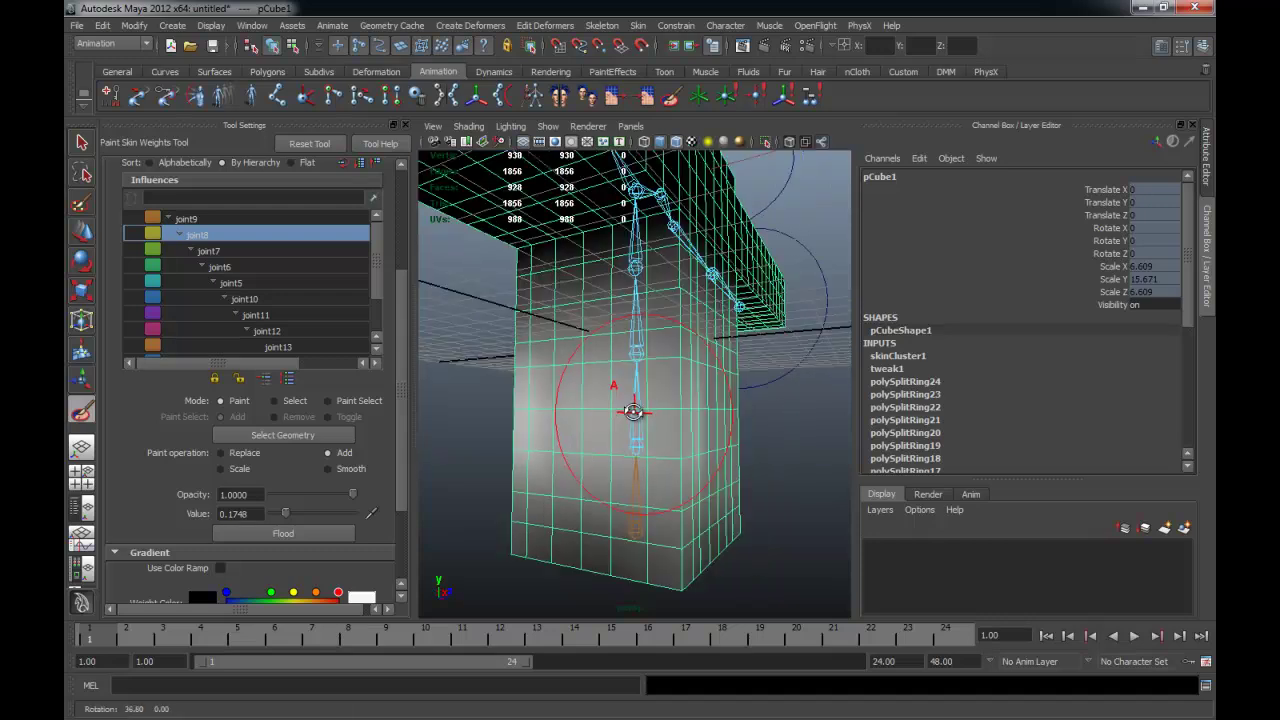
- Smooth joint8's bright weights on the upright block's left side
{"action": "key", "text": "bracketleft"}
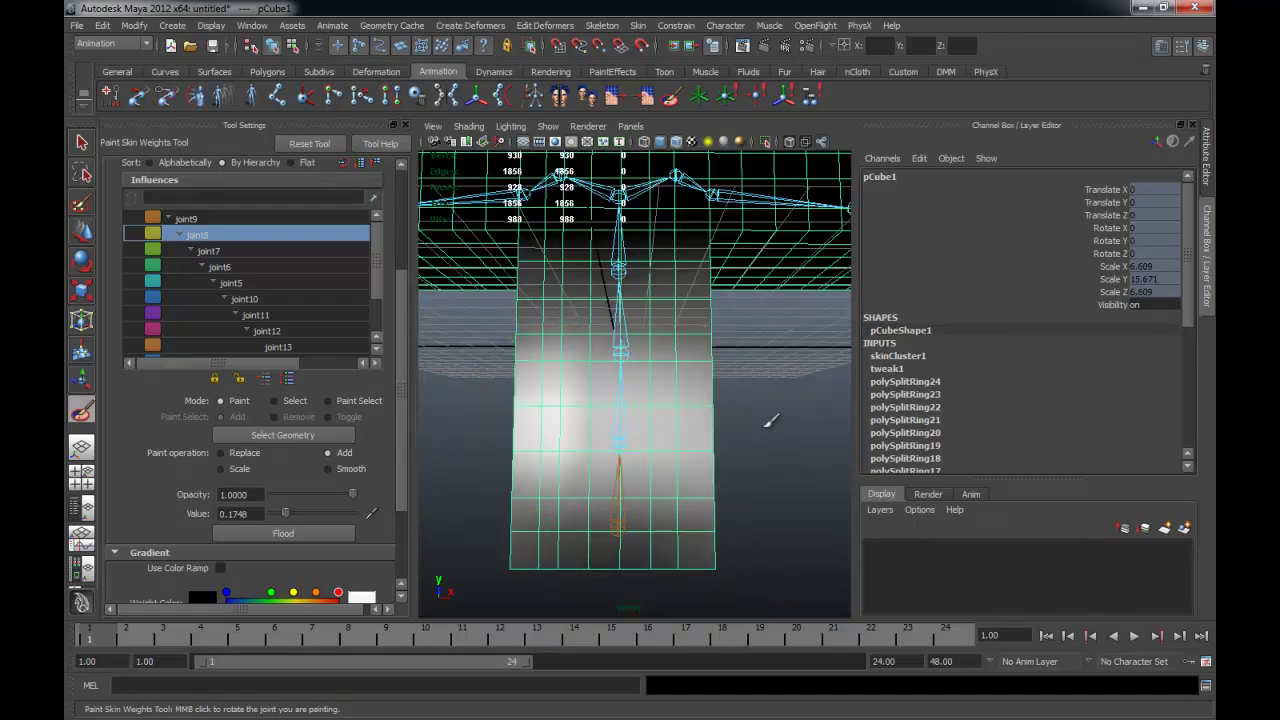
{"action": "key", "text": "bracketright"}
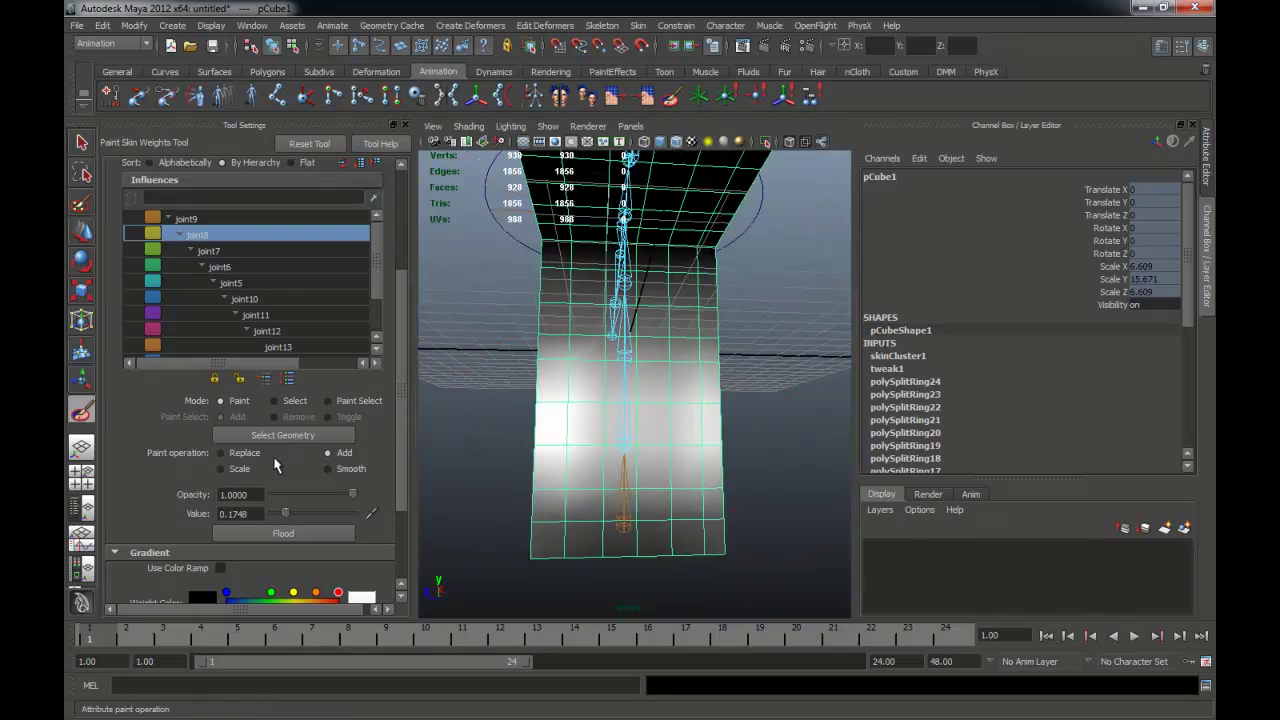
{"action": "left_click", "coordinate": [328, 469]}
{"action": "left_click_drag", "start_coordinate": [586, 423], "coordinate": [565, 455]}
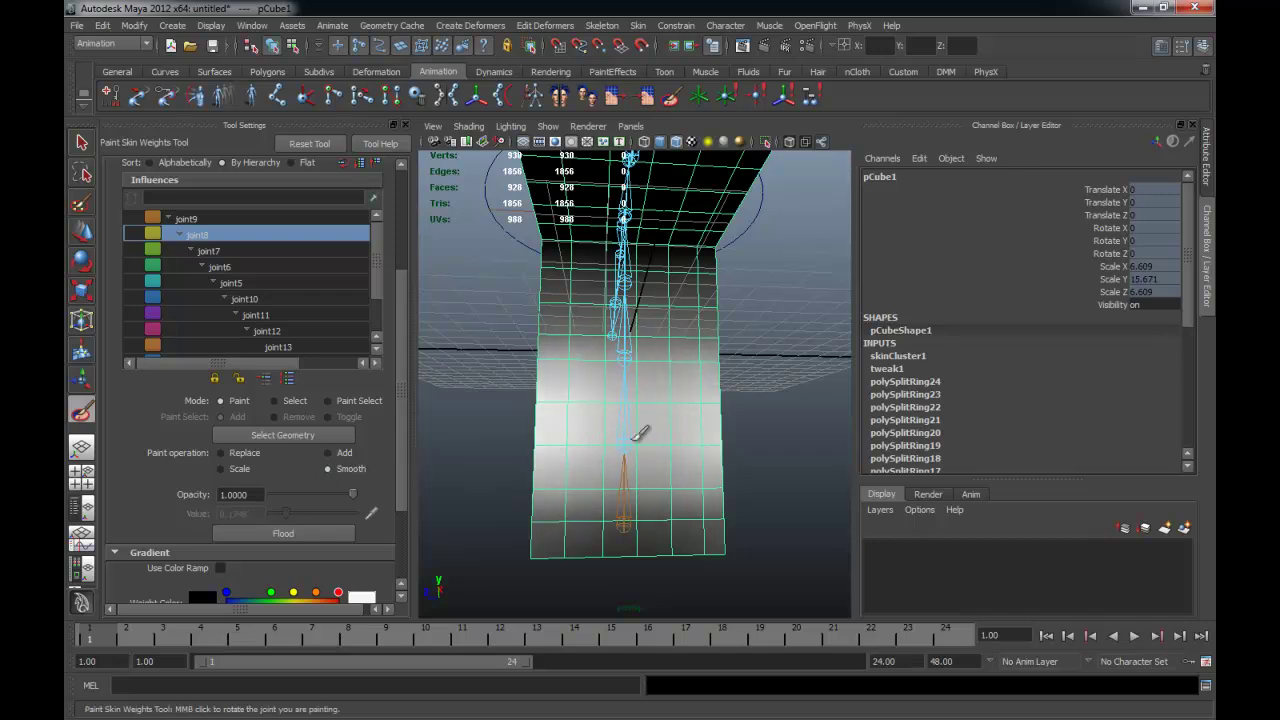
{"action": "key", "text": "bracketleft"}
{"action": "key", "text": "bracketleft"}
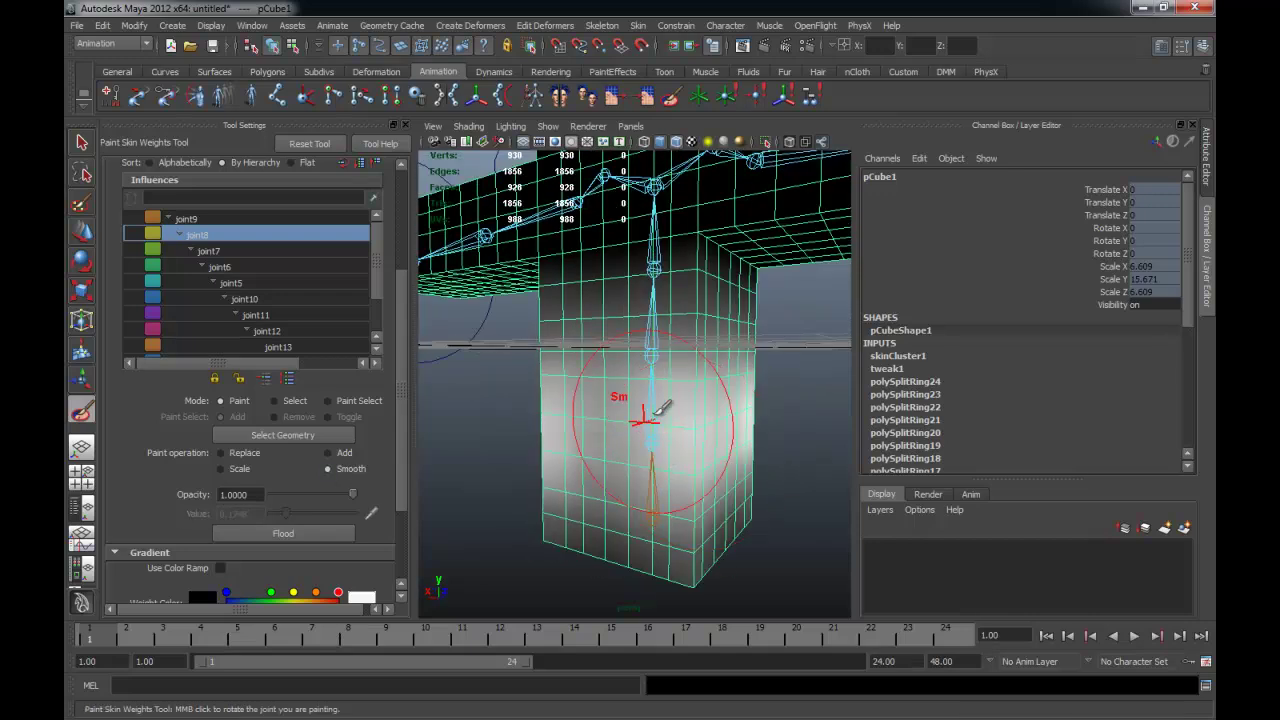
{"action": "key", "text": "bracketright"}
{"action": "key", "text": "bracketright"}
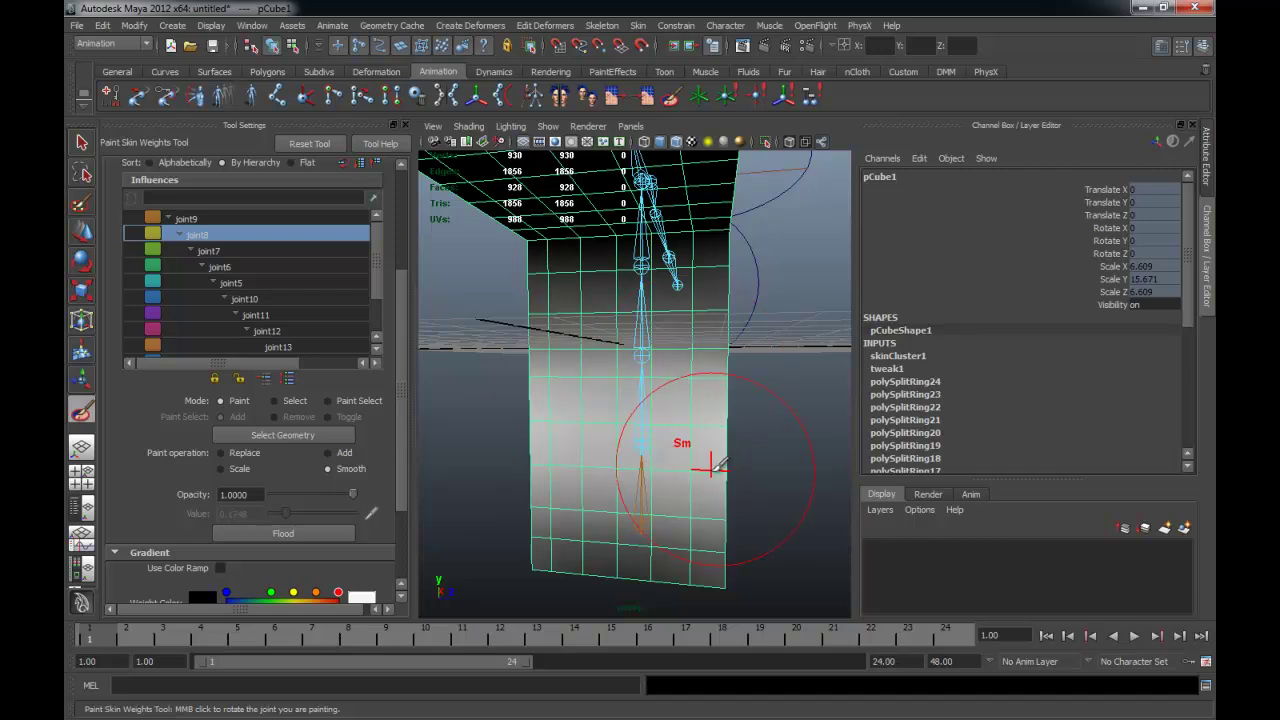
{"action": "key", "text": "bracketright"}
{"action": "key", "text": "bracketleft"}
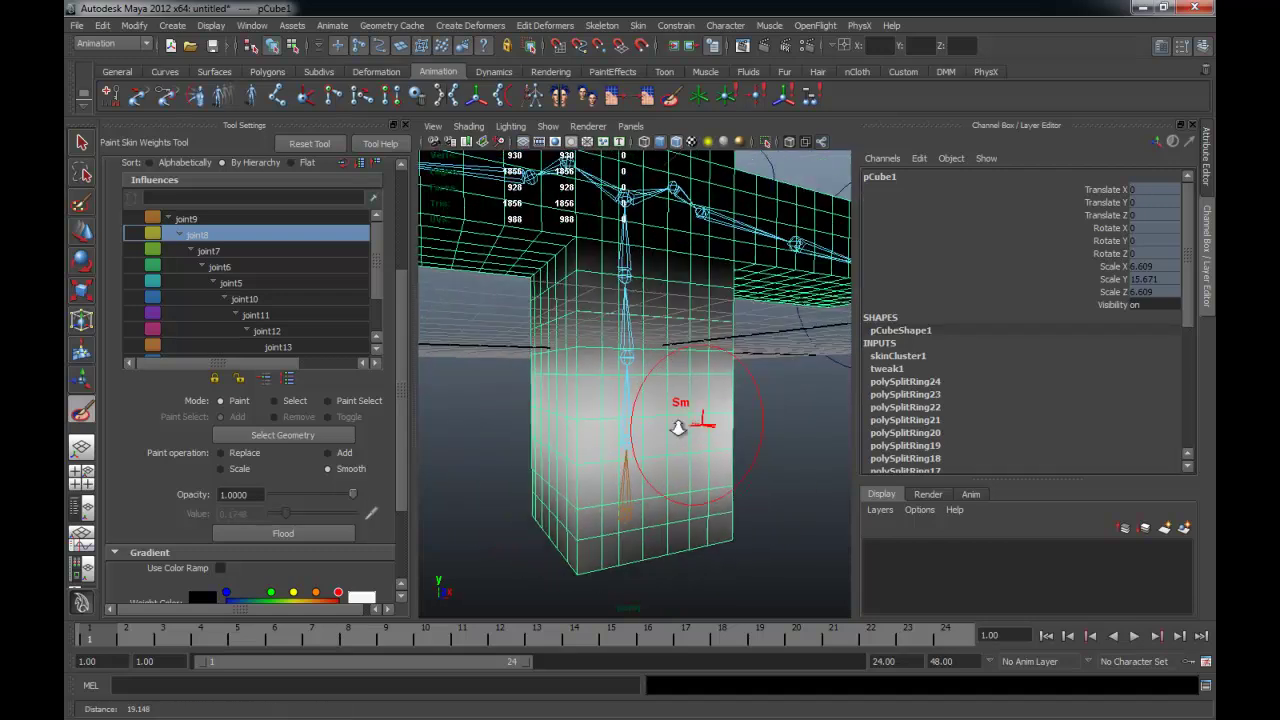
{"action": "key", "text": "bracketleft"}
{"action": "key", "text": "bracketleft"}
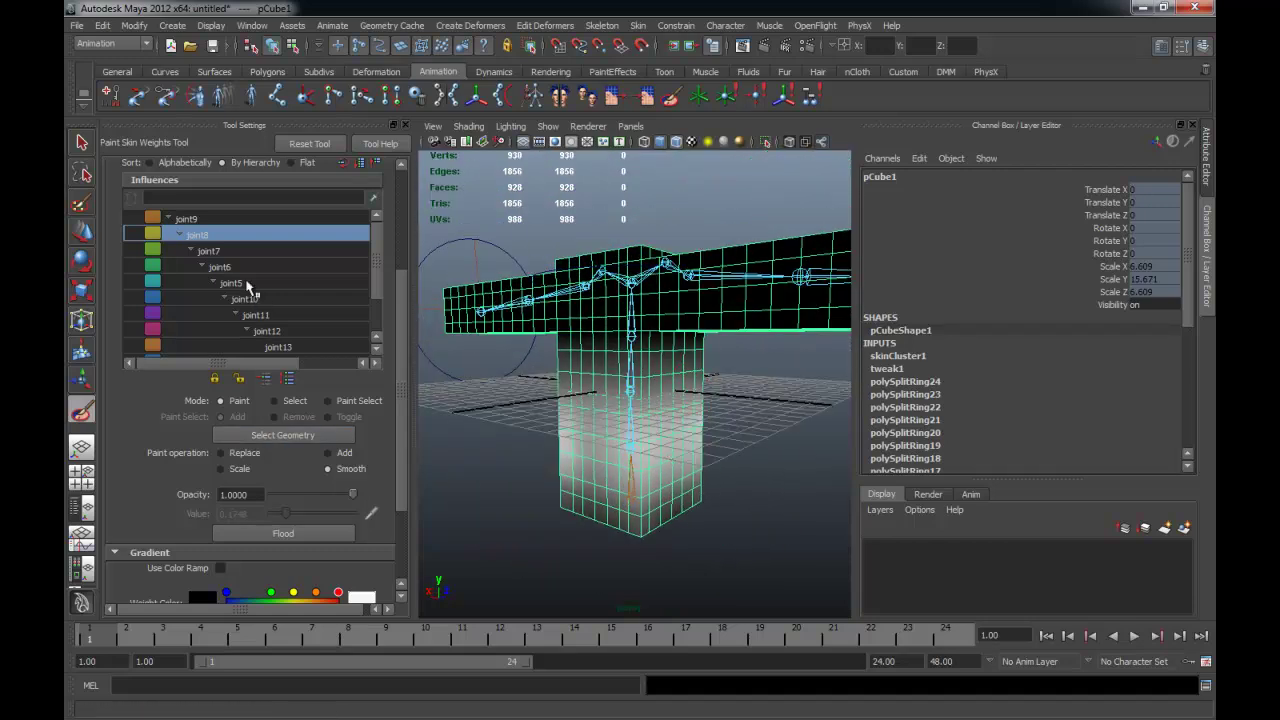
- Paint added joint7 weight on the mesh near the arm joints
{"action": "left_click", "coordinate": [220, 252]}
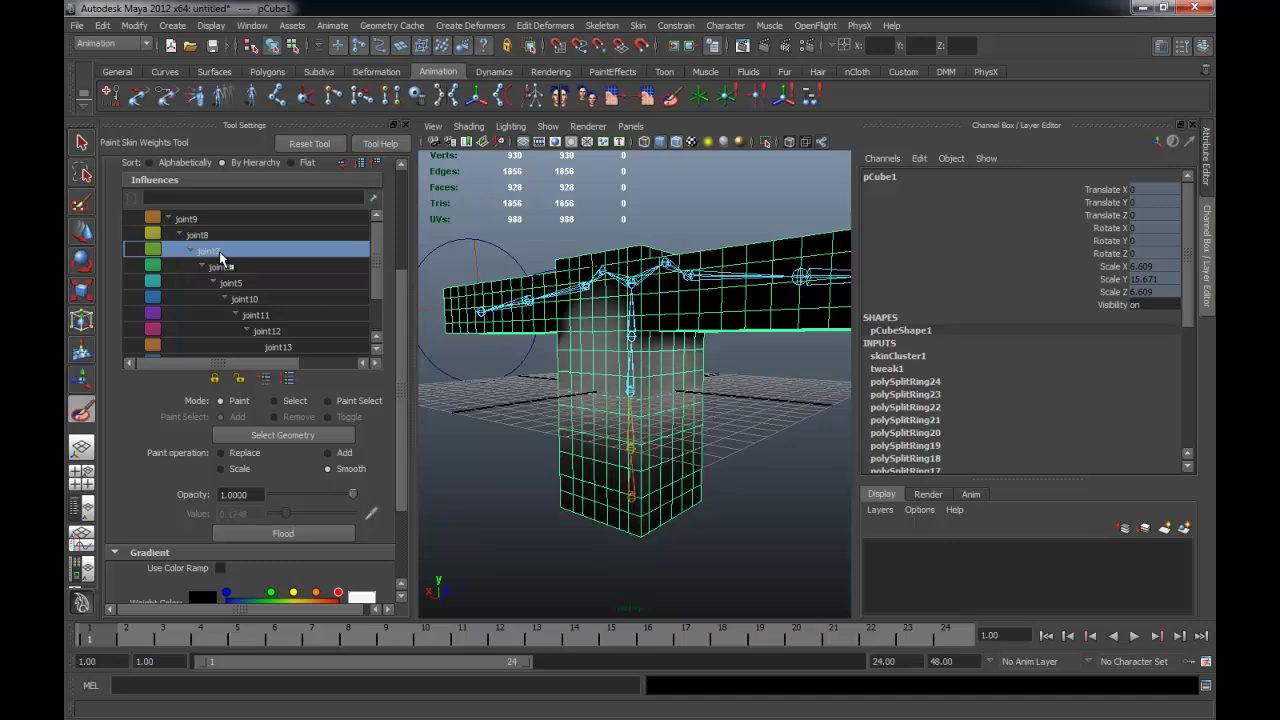
{"action": "mouse_move", "coordinate": [651, 417]}
{"action": "right_mouse_down", "text": "alt"}
{"action": "mouse_move", "coordinate": [689, 391]}
{"action": "mouse_move", "coordinate": [726, 391]}
{"action": "mouse_move", "coordinate": [680, 390]}
{"action": "right_mouse_up", "text": "alt"}
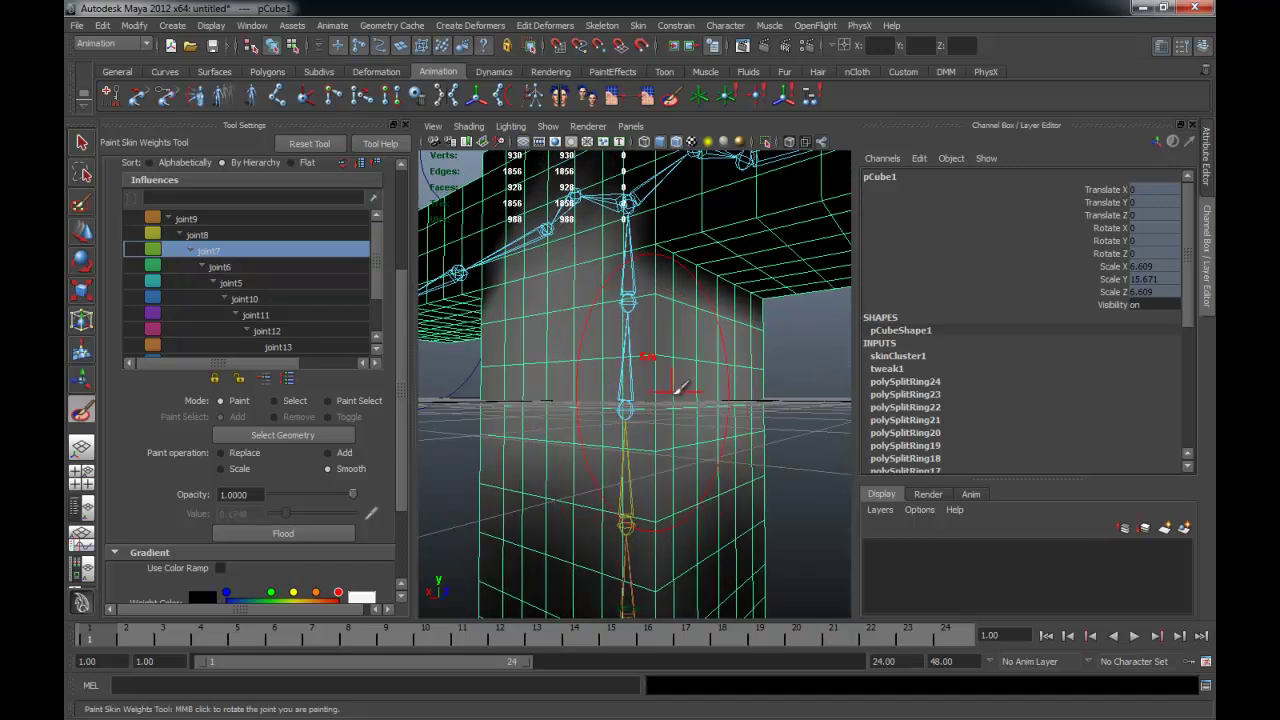
{"action": "mouse_move", "coordinate": [660, 375]}
{"action": "left_mouse_down", "text": "alt"}
{"action": "mouse_move", "coordinate": [789, 323]}
{"action": "mouse_move", "coordinate": [686, 297]}
{"action": "mouse_move", "coordinate": [608, 360]}
{"action": "mouse_move", "coordinate": [623, 423]}
{"action": "mouse_move", "coordinate": [676, 355]}
{"action": "left_mouse_up", "text": "alt"}
{"action": "left_click", "coordinate": [328, 452]}
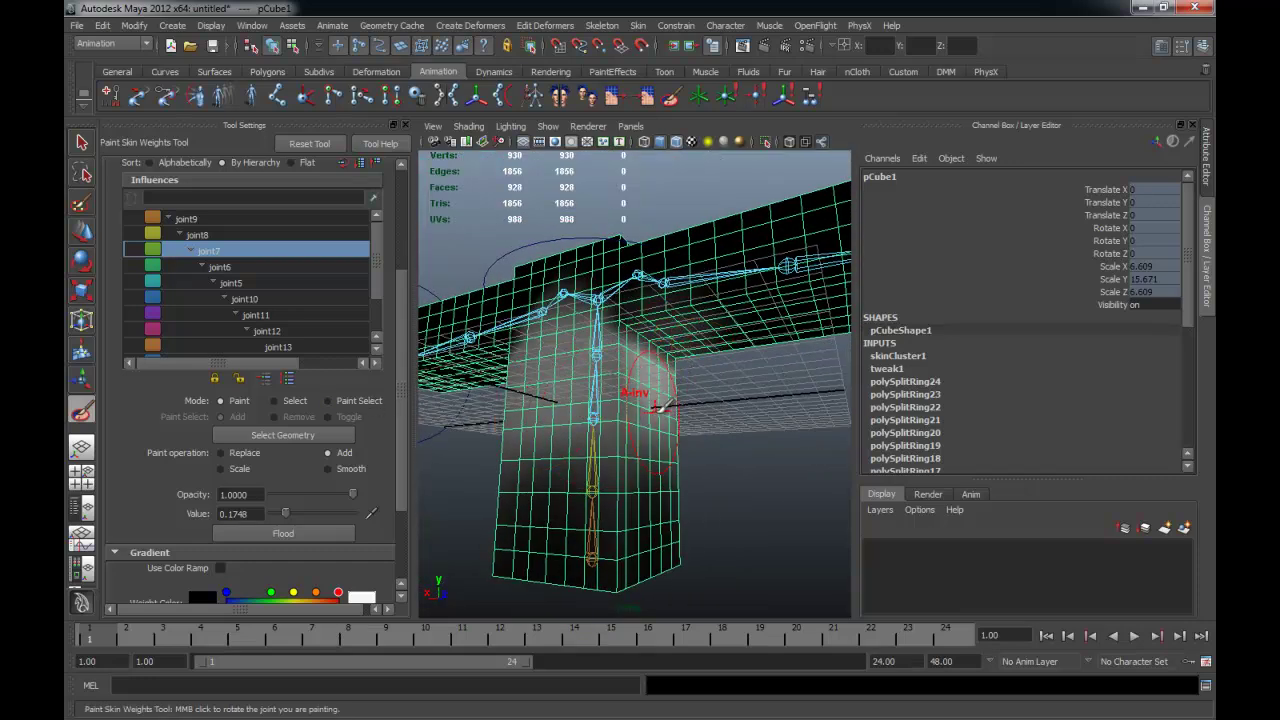
{"action": "mouse_move", "coordinate": [640, 420]}
{"action": "left_mouse_down", "text": "alt"}
{"action": "mouse_move", "coordinate": [686, 400]}
{"action": "mouse_move", "coordinate": [606, 400]}
{"action": "left_mouse_up", "text": "alt"}
{"action": "right_click_drag", "start_coordinate": [606, 400], "coordinate": [657, 423], "text": "alt"}
{"action": "mouse_move", "coordinate": [657, 423]}
{"action": "left_mouse_down", "text": "alt"}
{"action": "mouse_move", "coordinate": [650, 322]}
{"action": "mouse_move", "coordinate": [663, 363]}
{"action": "mouse_move", "coordinate": [634, 371]}
{"action": "mouse_move", "coordinate": [623, 300]}
{"action": "left_mouse_up", "text": "alt"}
{"action": "mouse_move", "coordinate": [560, 405]}
{"action": "left_mouse_down", "text": "alt"}
{"action": "mouse_move", "coordinate": [800, 366]}
{"action": "mouse_move", "coordinate": [663, 334]}
{"action": "mouse_move", "coordinate": [697, 429]}
{"action": "mouse_move", "coordinate": [731, 353]}
{"action": "mouse_move", "coordinate": [666, 391]}
{"action": "mouse_move", "coordinate": [683, 413]}
{"action": "mouse_move", "coordinate": [610, 400]}
{"action": "mouse_move", "coordinate": [737, 443]}
{"action": "mouse_move", "coordinate": [634, 357]}
{"action": "left_mouse_up", "text": "alt"}
{"action": "mouse_move", "coordinate": [578, 268]}
{"action": "left_mouse_down"}
{"action": "mouse_move", "coordinate": [545, 445]}
{"action": "mouse_move", "coordinate": [590, 237]}
{"action": "left_mouse_up"}
{"action": "left_click_drag", "start_coordinate": [650, 421], "coordinate": [643, 317], "text": "alt"}
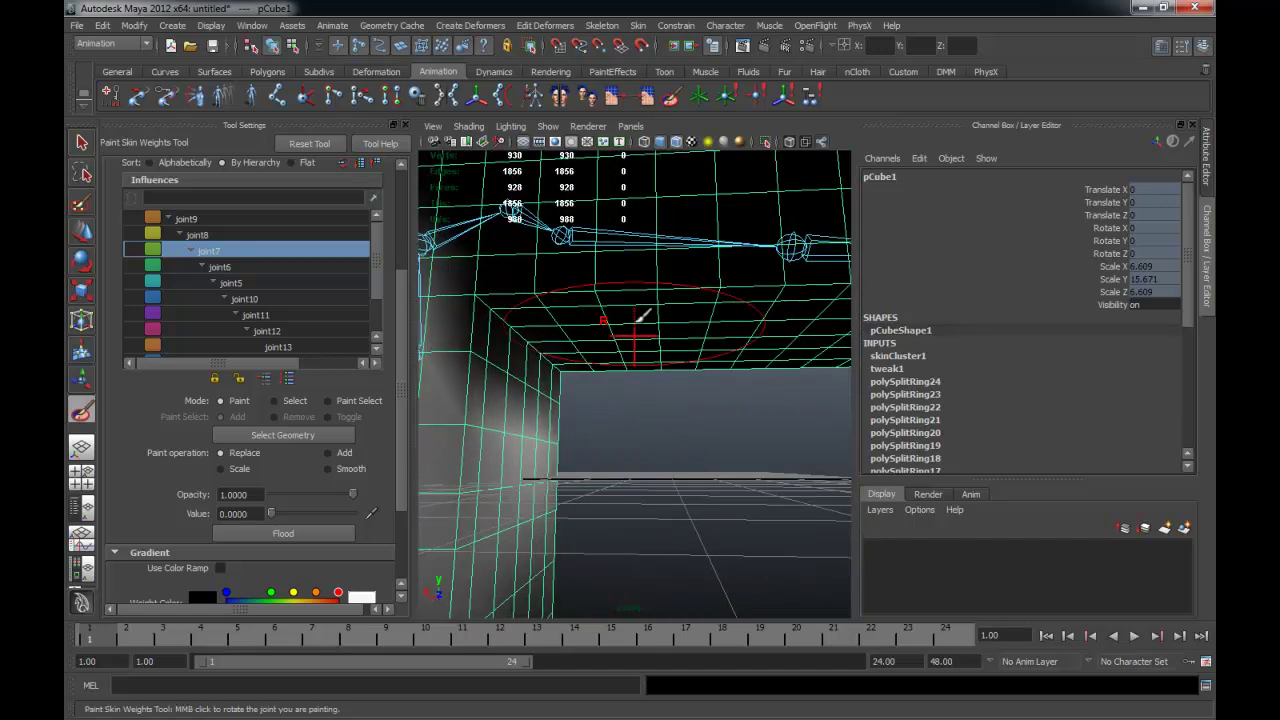
{"action": "left_click_drag", "start_coordinate": [495, 378], "coordinate": [390, 365], "text": "alt"}
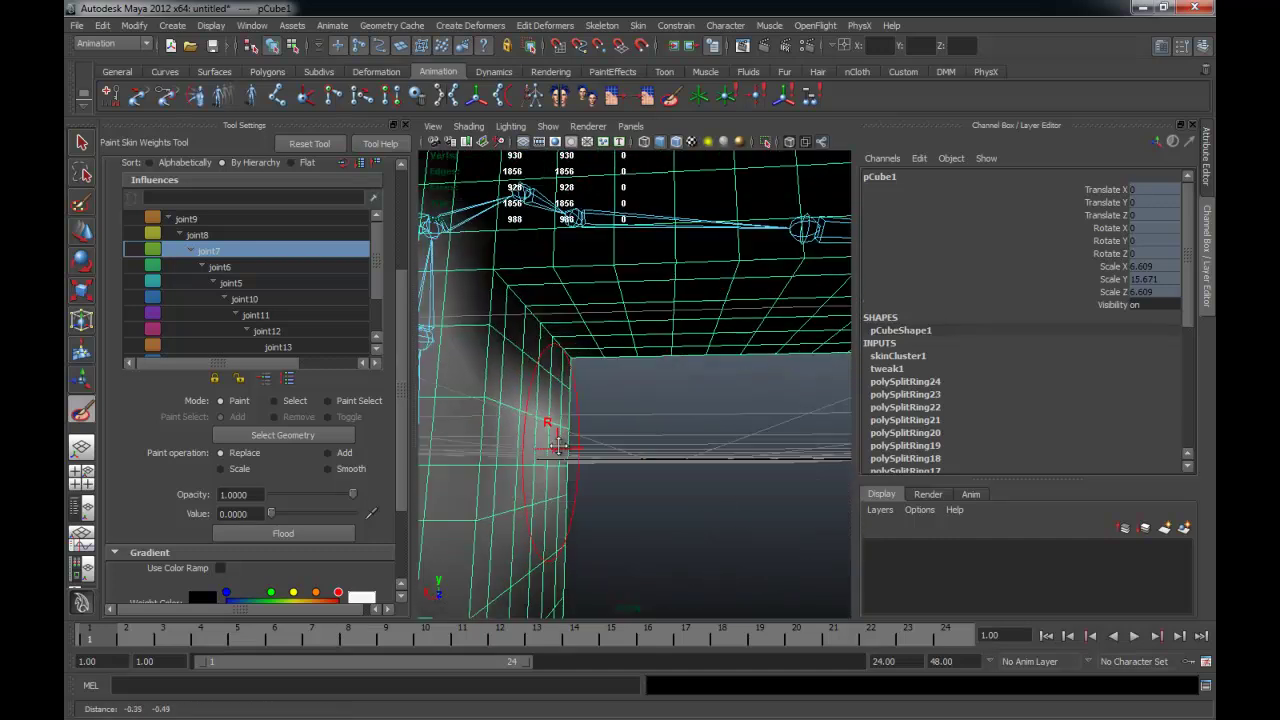
- Paint joint11 weight at value 0.1165 near the shoulder joint
{"action": "left_click", "coordinate": [232, 268]}
{"action": "left_click", "coordinate": [235, 299]}
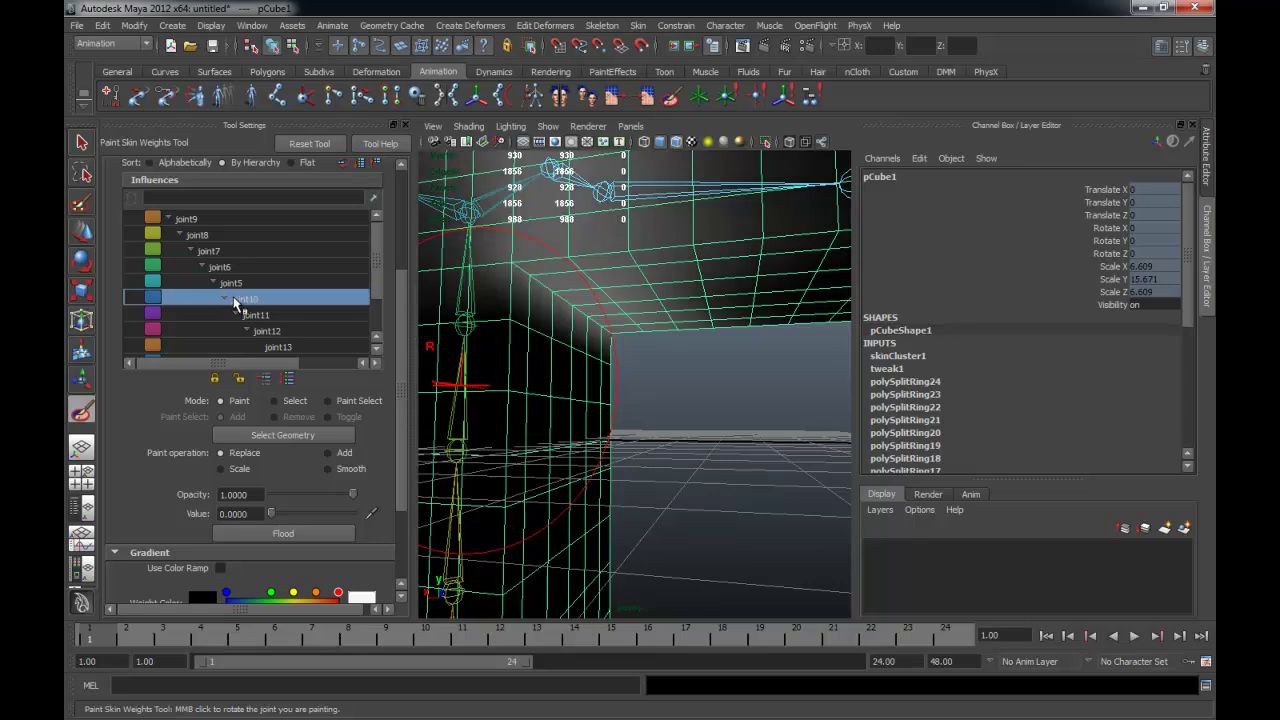
{"action": "left_click_drag", "start_coordinate": [686, 370], "coordinate": [540, 335], "text": "alt"}
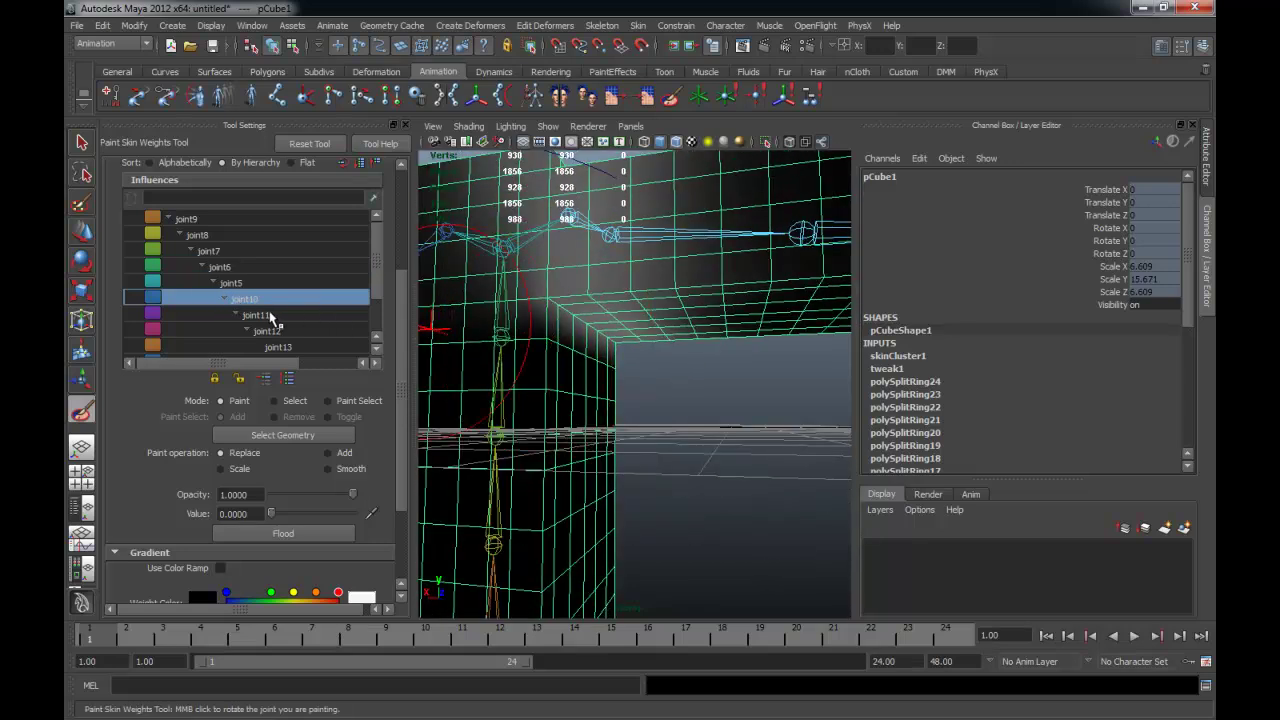
{"action": "left_click", "coordinate": [270, 315]}
{"action": "left_click_drag", "start_coordinate": [760, 354], "coordinate": [675, 340], "text": "alt"}
{"action": "left_click_drag", "start_coordinate": [592, 368], "coordinate": [540, 425], "text": "alt"}
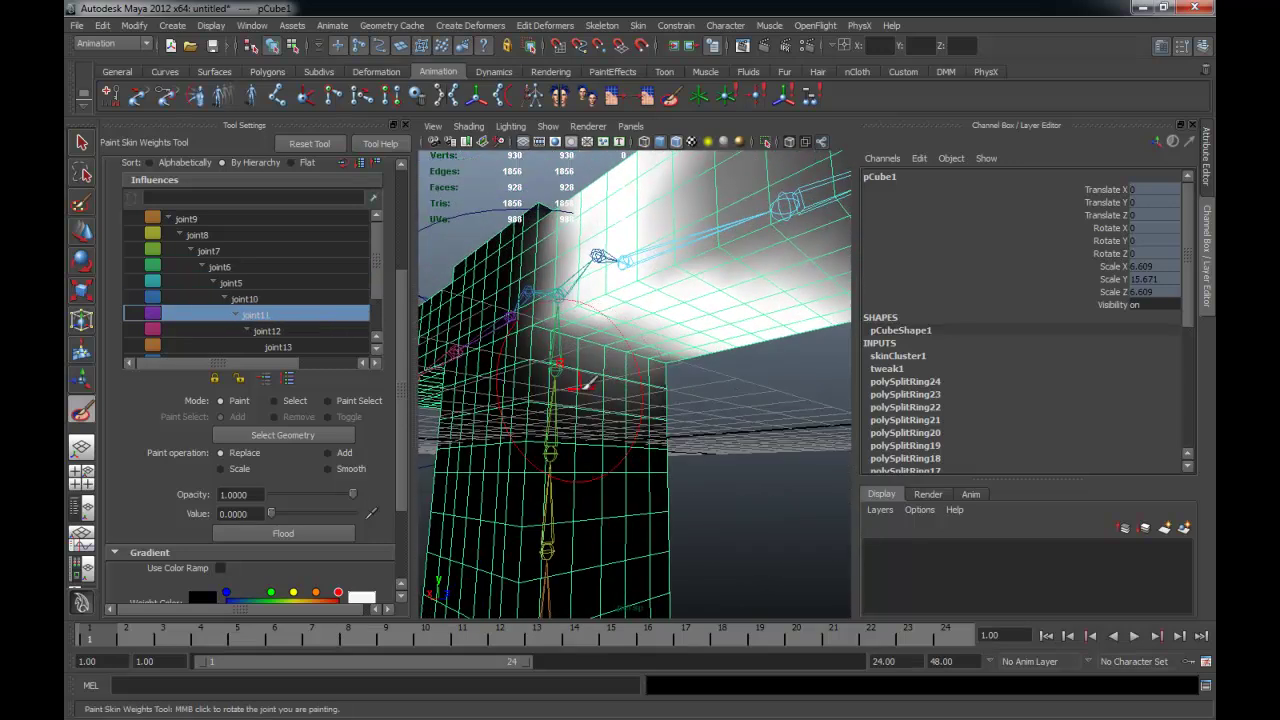
{"action": "left_click_drag", "start_coordinate": [270, 513], "coordinate": [280, 513]}
{"action": "mouse_move", "coordinate": [609, 372]}
{"action": "left_mouse_down"}
{"action": "mouse_move", "coordinate": [600, 410]}
{"action": "mouse_move", "coordinate": [745, 418]}
{"action": "left_mouse_up"}
- Raise nurbsCircle3 to test the arm bend, then undo the move
{"action": "key", "text": "q"}
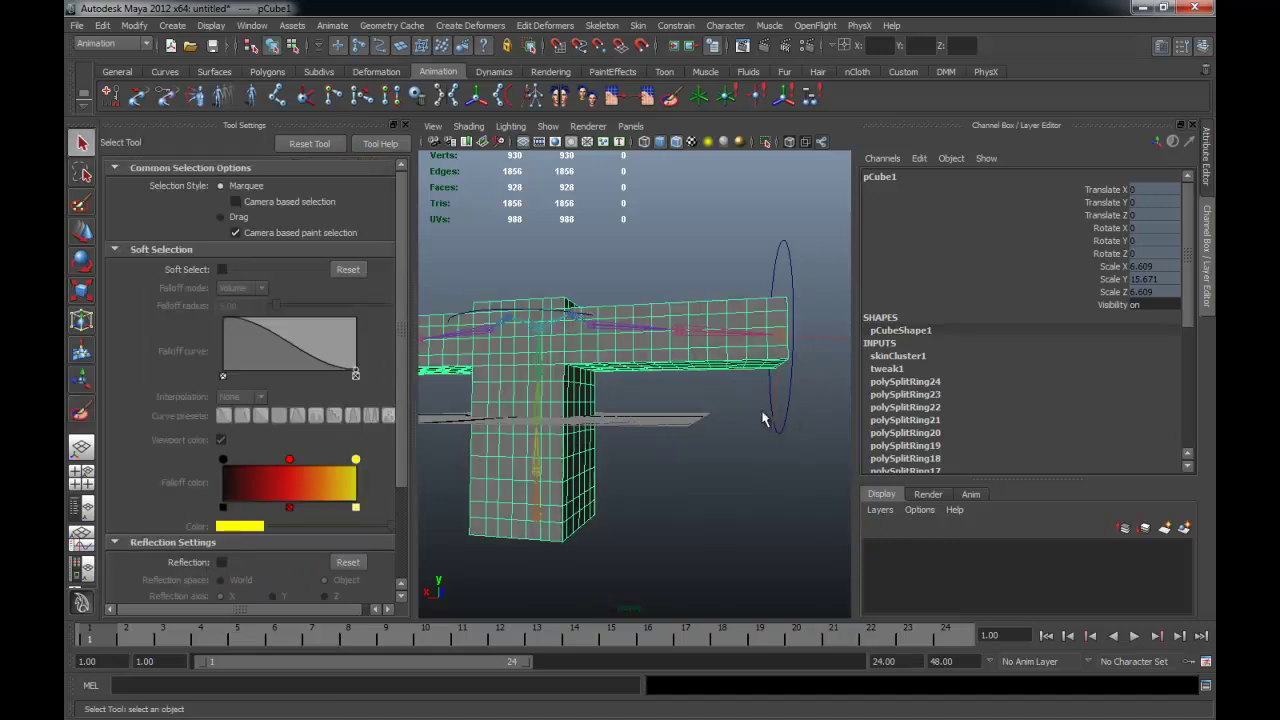
{"action": "left_click", "coordinate": [800, 410]}
{"action": "left_click", "coordinate": [783, 400]}
{"action": "left_click", "coordinate": [797, 308]}
{"action": "key", "text": "w"}
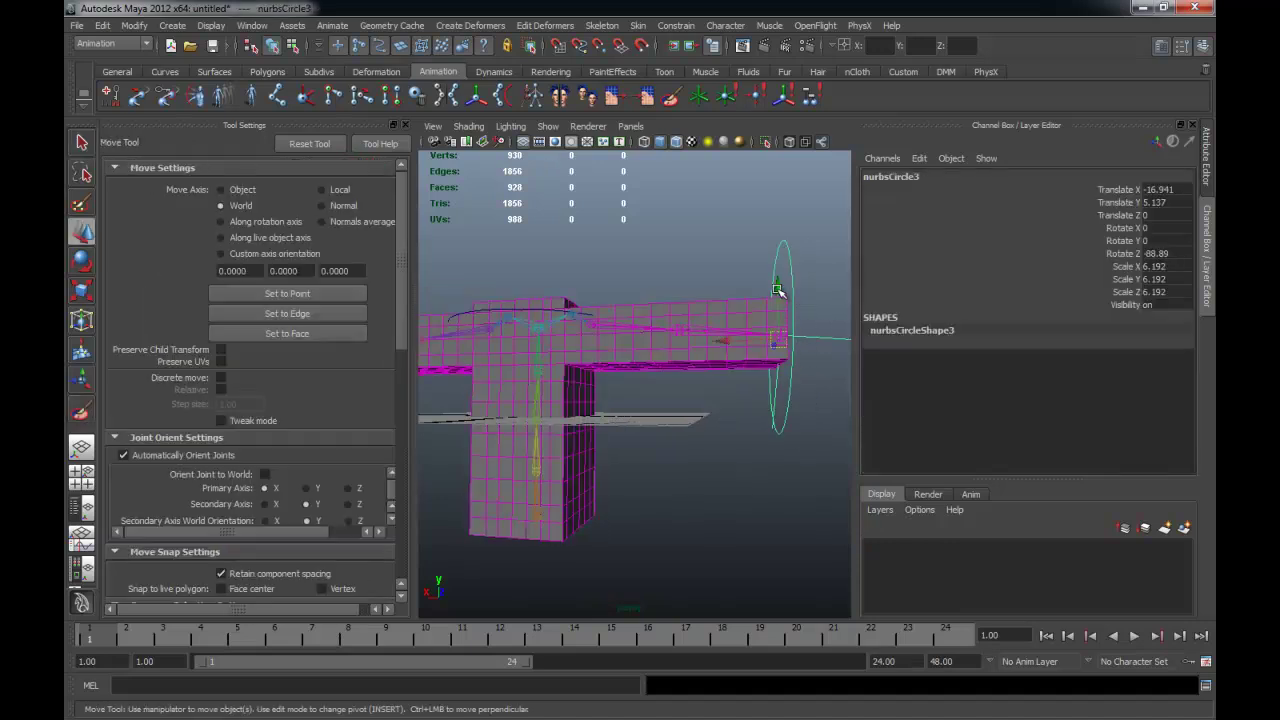
{"action": "left_click_drag", "start_coordinate": [797, 308], "coordinate": [785, 190]}
{"action": "mouse_move", "coordinate": [613, 413]}
{"action": "left_mouse_down", "text": "alt"}
{"action": "mouse_move", "coordinate": [640, 397]}
{"action": "mouse_move", "coordinate": [628, 322]}
{"action": "mouse_move", "coordinate": [616, 387]}
{"action": "left_mouse_up", "text": "alt"}
{"action": "key", "text": "ctrl+z"}
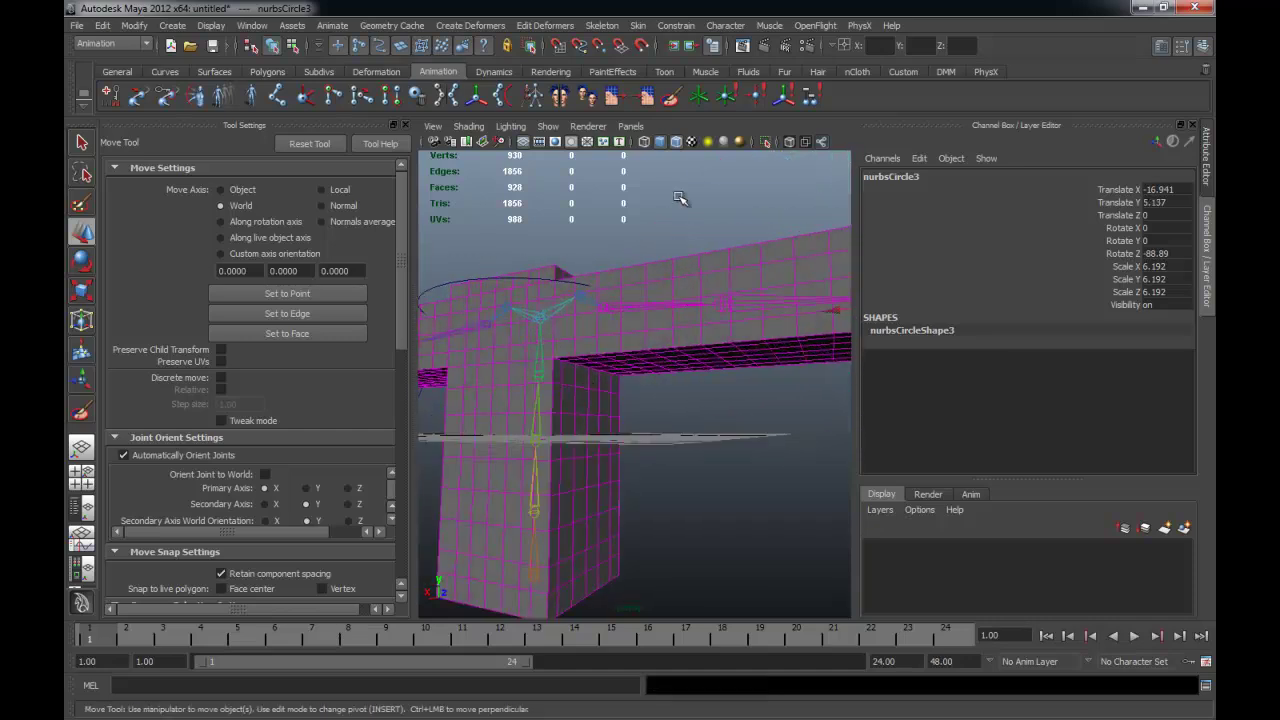
- Reselect the T-shaped mesh pCube1
{"action": "left_click", "coordinate": [666, 104]}
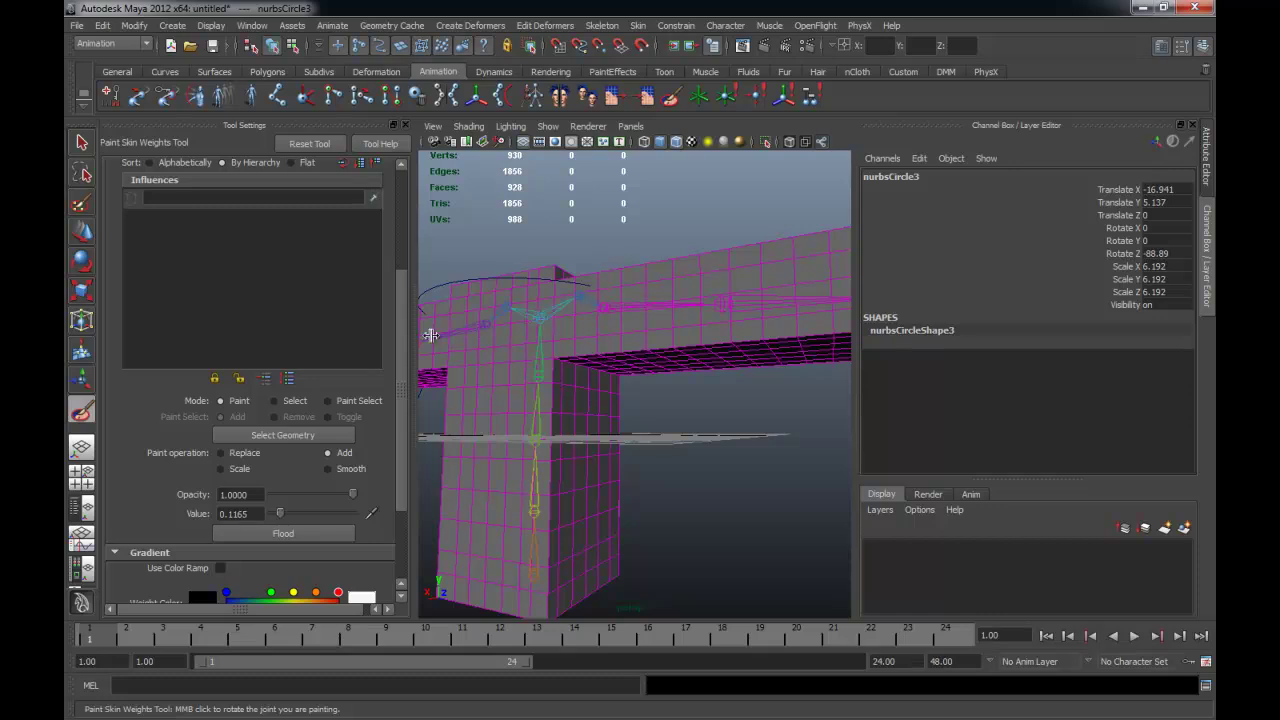
{"action": "scroll", "coordinate": [395, 435], "scroll_direction": "down", "scroll_amount": 2}
{"action": "scroll", "coordinate": [395, 435], "scroll_direction": "down", "scroll_amount": 3}
{"action": "scroll", "coordinate": [395, 435], "scroll_direction": "up", "scroll_amount": 5}
{"action": "key", "text": "q"}
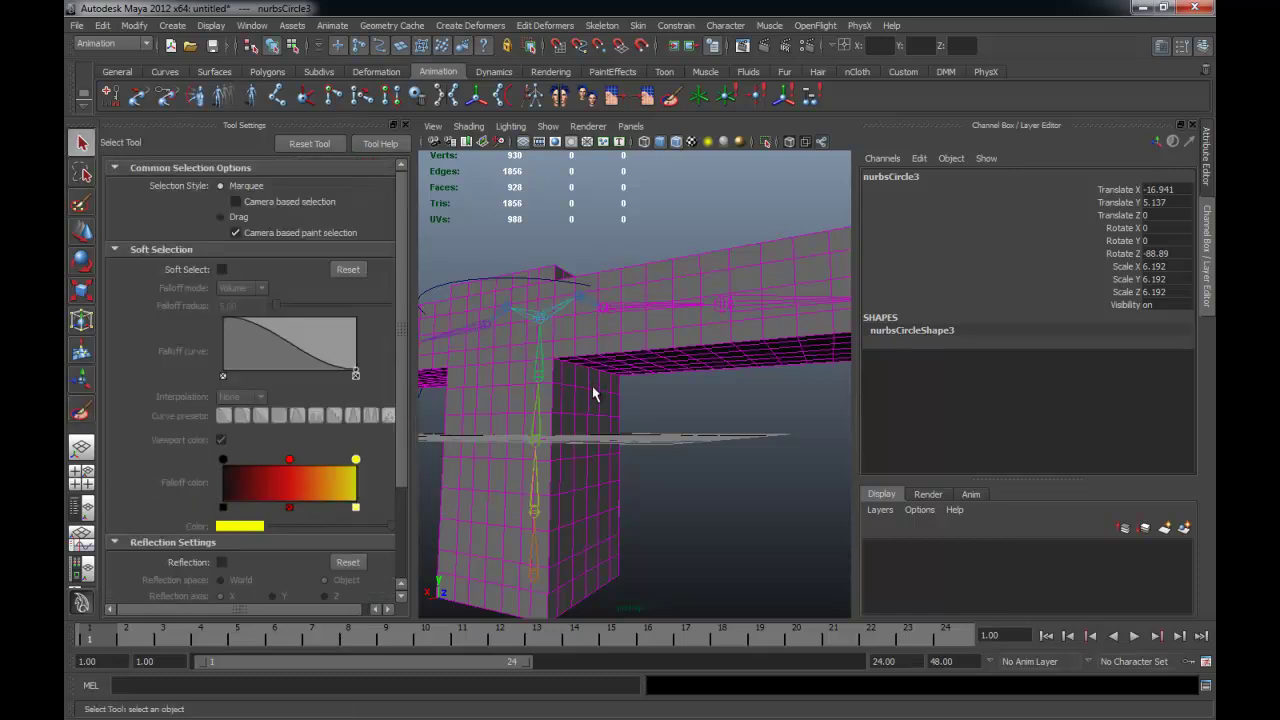
{"action": "left_click", "coordinate": [626, 339]}
- Clear joint11's corner weight with paint value 0, then smooth it
{"action": "left_click", "coordinate": [670, 103]}
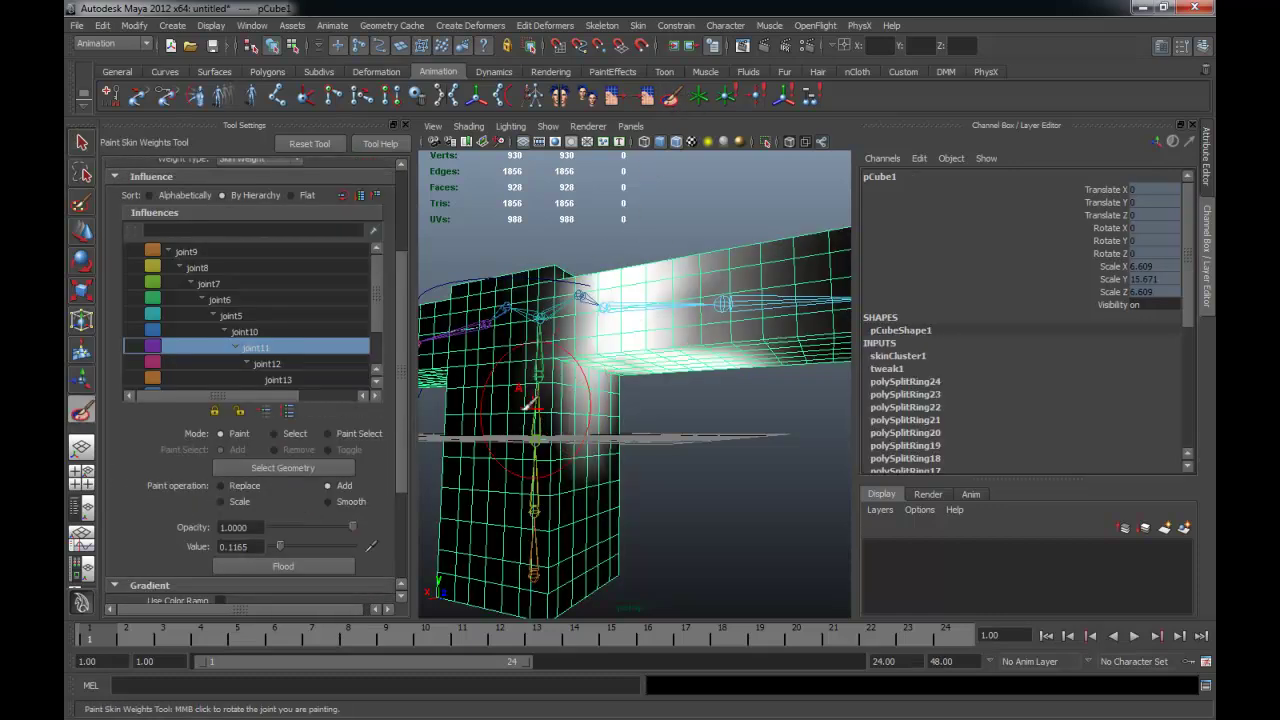
{"action": "left_click_drag", "start_coordinate": [648, 476], "coordinate": [612, 395], "text": "alt"}
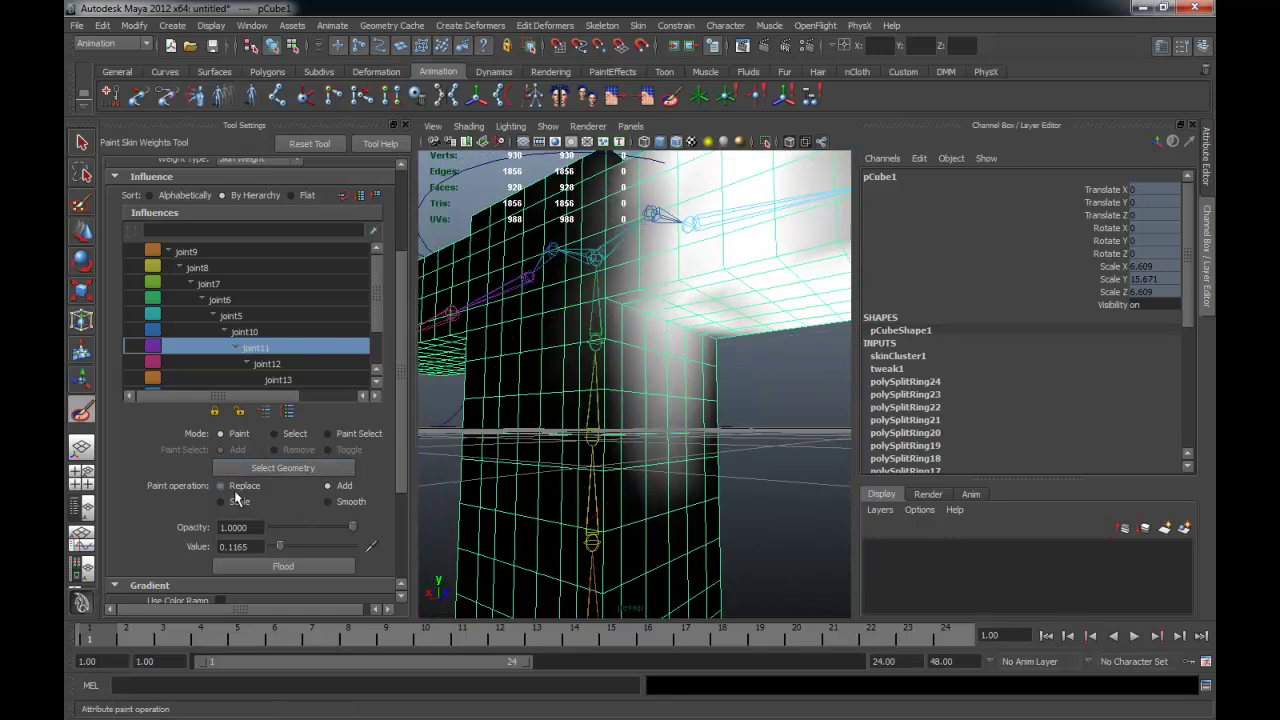
{"action": "left_click_drag", "start_coordinate": [285, 545], "coordinate": [266, 546]}
{"action": "mouse_move", "coordinate": [617, 404]}
{"action": "left_mouse_down", "text": "alt"}
{"action": "mouse_move", "coordinate": [786, 420]}
{"action": "mouse_move", "coordinate": [671, 420]}
{"action": "left_mouse_up", "text": "alt"}
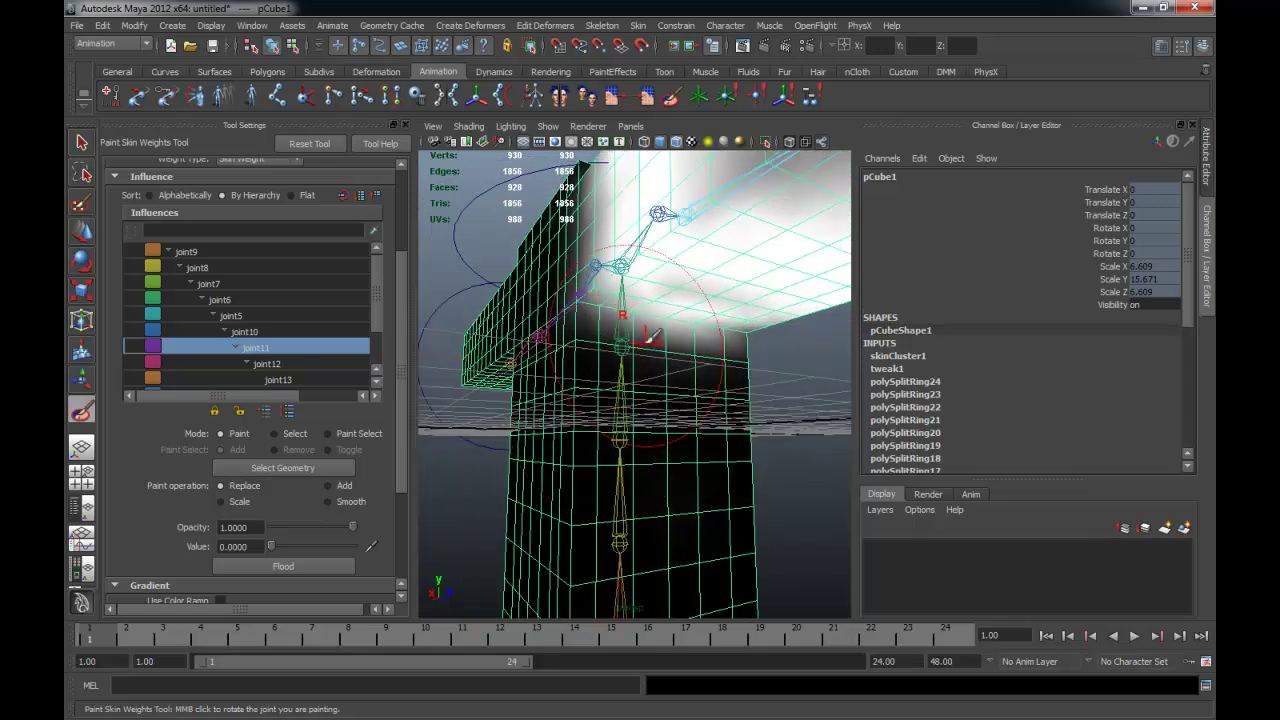
{"action": "left_click", "coordinate": [350, 505]}
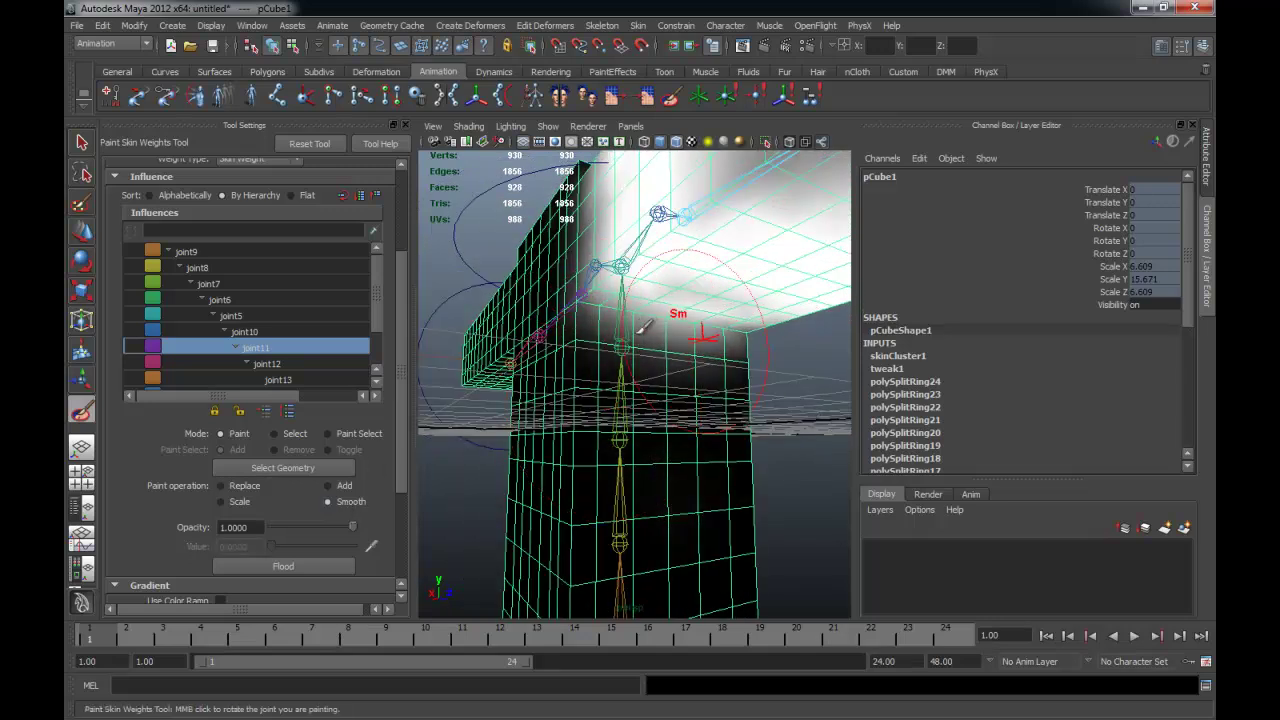
{"action": "mouse_move", "coordinate": [742, 342]}
{"action": "left_mouse_down", "text": "alt"}
{"action": "mouse_move", "coordinate": [748, 360]}
{"action": "mouse_move", "coordinate": [714, 360]}
{"action": "mouse_move", "coordinate": [786, 320]}
{"action": "left_mouse_up", "text": "alt"}
{"action": "mouse_move", "coordinate": [558, 345]}
{"action": "left_mouse_down", "text": "alt"}
{"action": "mouse_move", "coordinate": [766, 374]}
{"action": "mouse_move", "coordinate": [815, 458]}
{"action": "left_mouse_up", "text": "alt"}
- Raise nurbsCircle3 again to check the arm bend, then undo it
{"action": "key", "text": "q"}
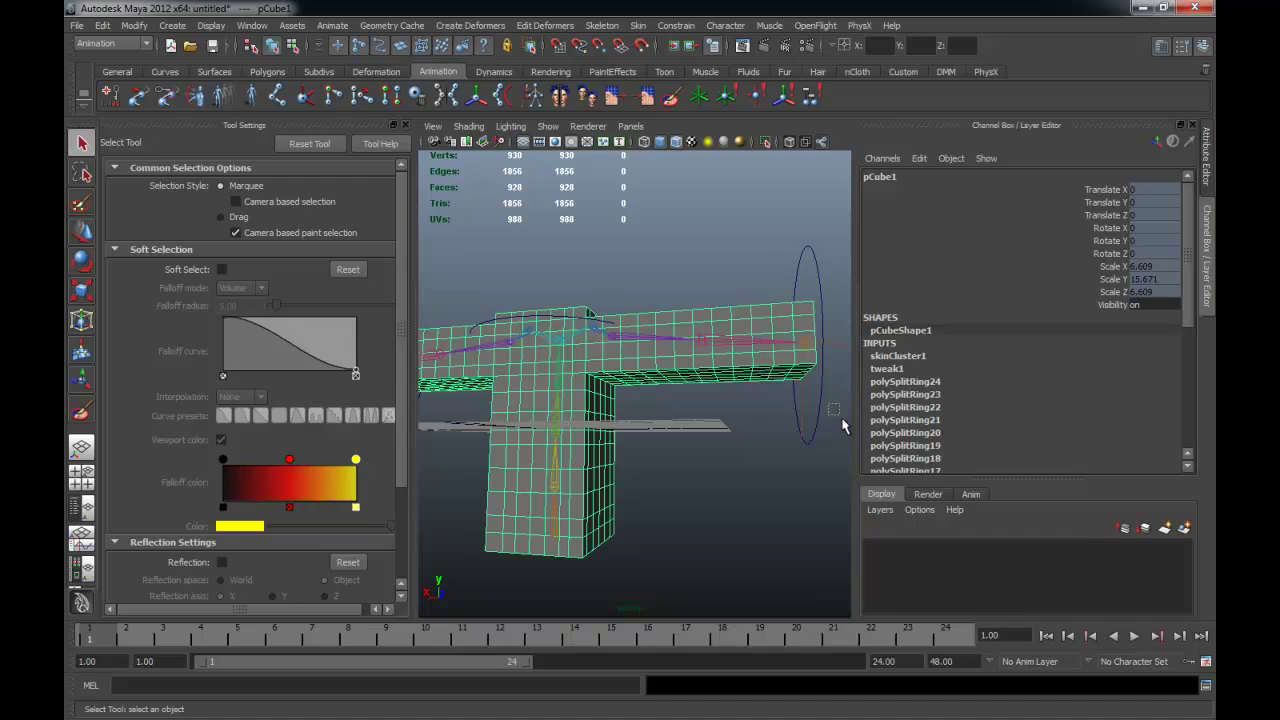
{"action": "left_click", "coordinate": [843, 426]}
{"action": "left_click", "coordinate": [814, 318]}
{"action": "key", "text": "w"}
{"action": "left_click_drag", "start_coordinate": [804, 298], "coordinate": [798, 152]}
{"action": "mouse_move", "coordinate": [686, 349]}
{"action": "left_mouse_down", "text": "alt"}
{"action": "mouse_move", "coordinate": [634, 406]}
{"action": "mouse_move", "coordinate": [608, 414]}
{"action": "mouse_move", "coordinate": [640, 428]}
{"action": "left_mouse_up", "text": "alt"}
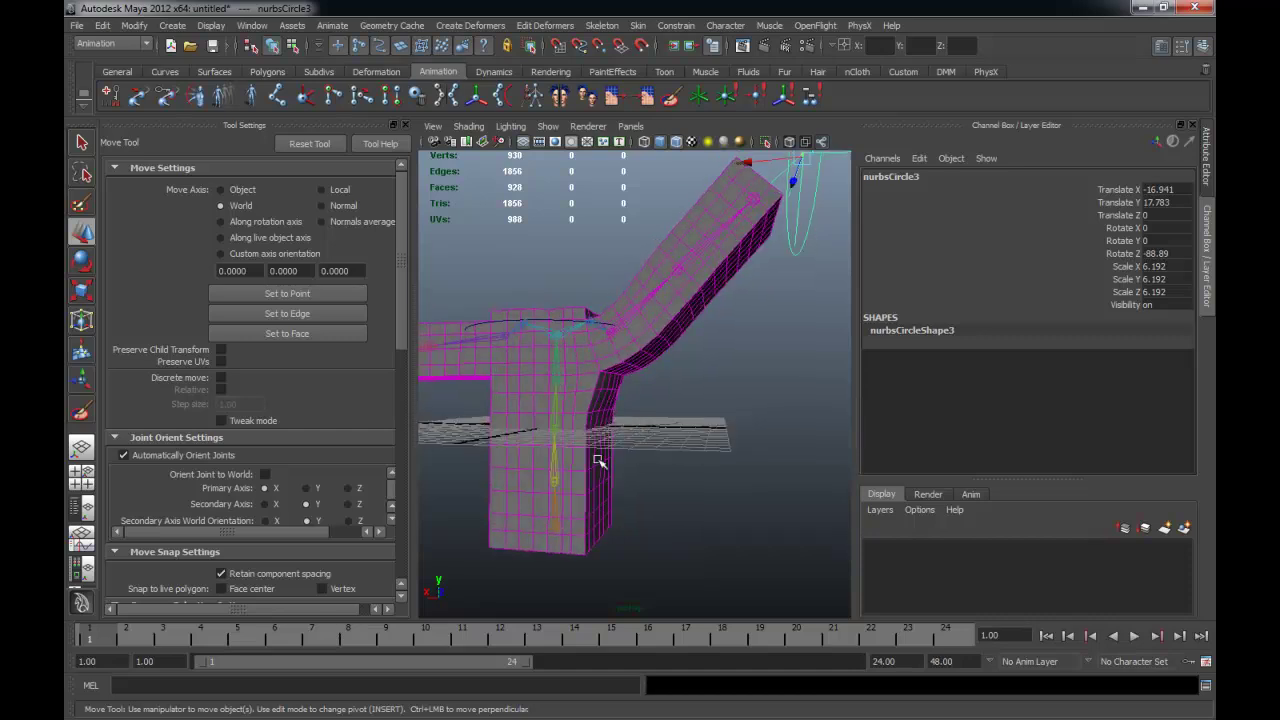
{"action": "mouse_move", "coordinate": [645, 518]}
{"action": "left_mouse_down", "text": "alt"}
{"action": "mouse_move", "coordinate": [608, 521]}
{"action": "mouse_move", "coordinate": [738, 482]}
{"action": "mouse_move", "coordinate": [600, 440]}
{"action": "mouse_move", "coordinate": [686, 477]}
{"action": "left_mouse_up", "text": "alt"}
{"action": "key", "text": "ctrl+z"}
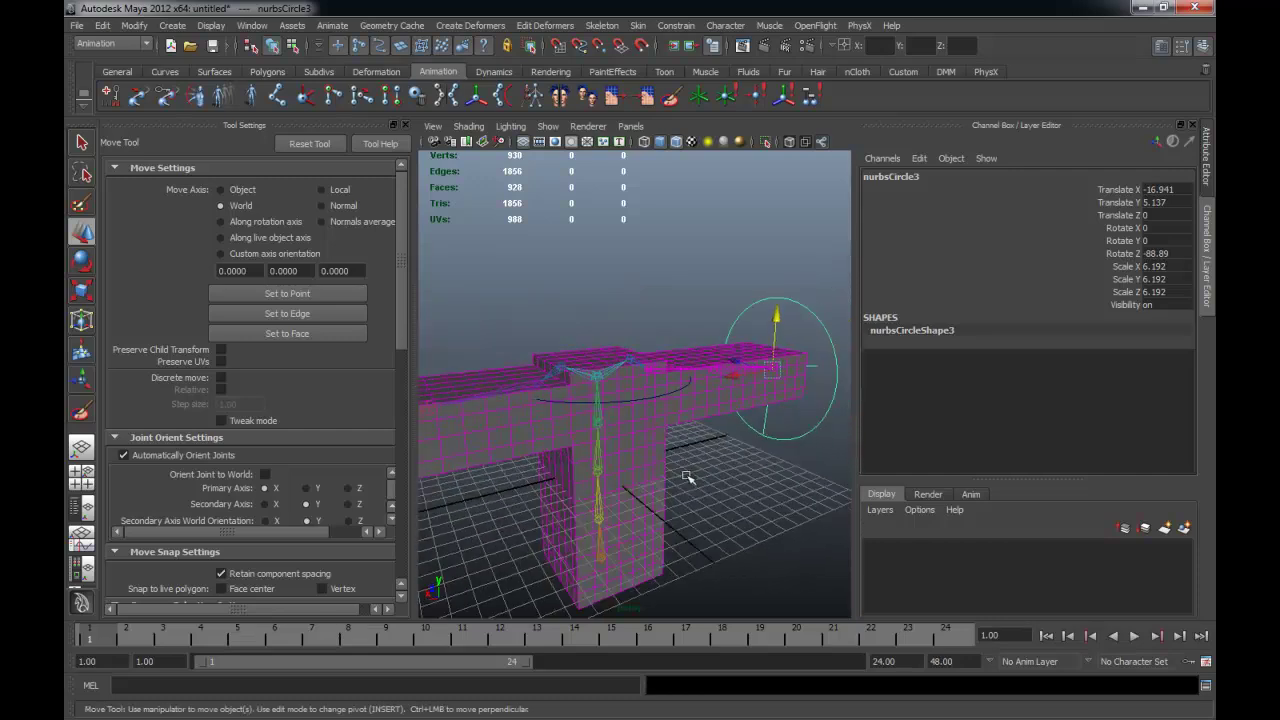
- Select joint11 and orbit around the joints to face the T mesh
{"action": "mouse_move", "coordinate": [695, 477]}
{"action": "left_mouse_down", "text": "alt"}
{"action": "mouse_move", "coordinate": [640, 451]}
{"action": "mouse_move", "coordinate": [797, 457]}
{"action": "mouse_move", "coordinate": [651, 451]}
{"action": "mouse_move", "coordinate": [740, 437]}
{"action": "mouse_move", "coordinate": [623, 443]}
{"action": "mouse_move", "coordinate": [634, 442]}
{"action": "left_mouse_up", "text": "alt"}
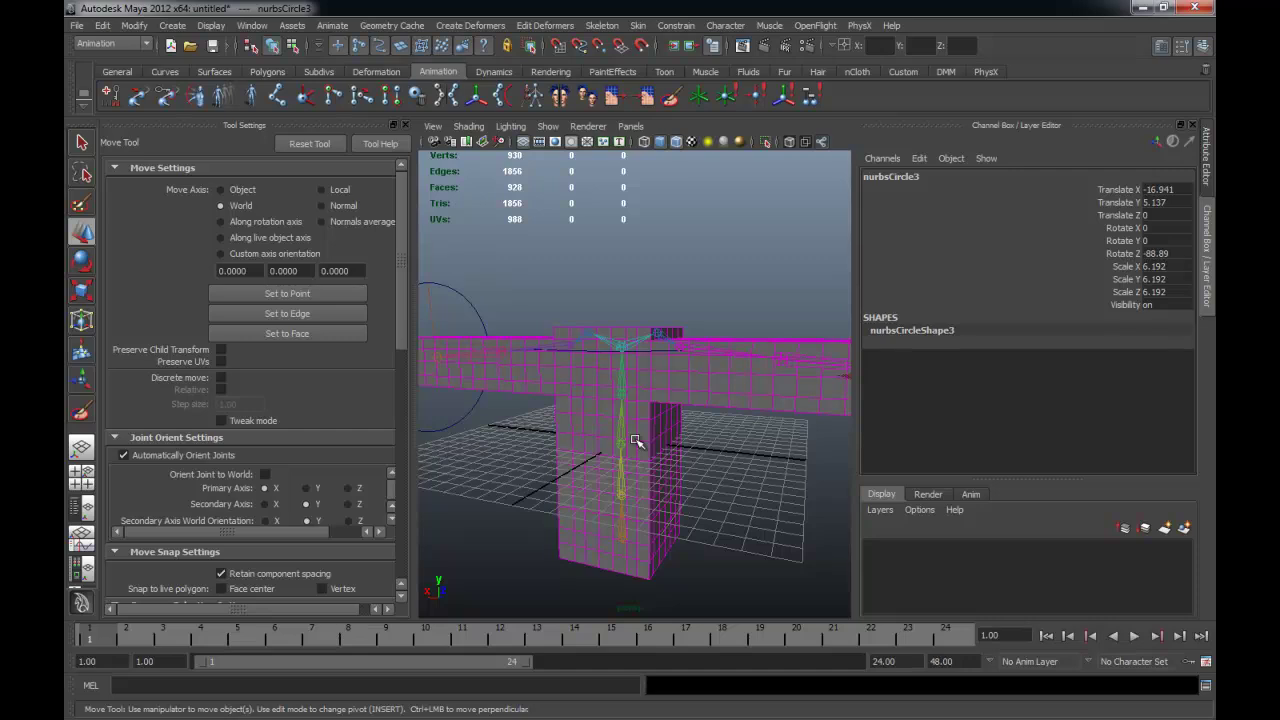
{"action": "mouse_move", "coordinate": [634, 441]}
{"action": "left_mouse_down", "text": "alt"}
{"action": "mouse_move", "coordinate": [620, 463]}
{"action": "mouse_move", "coordinate": [729, 463]}
{"action": "mouse_move", "coordinate": [634, 462]}
{"action": "mouse_move", "coordinate": [720, 456]}
{"action": "left_mouse_up", "text": "alt"}
{"action": "right_click_drag", "start_coordinate": [720, 456], "coordinate": [726, 457], "text": "alt"}
{"action": "left_click", "coordinate": [651, 388]}
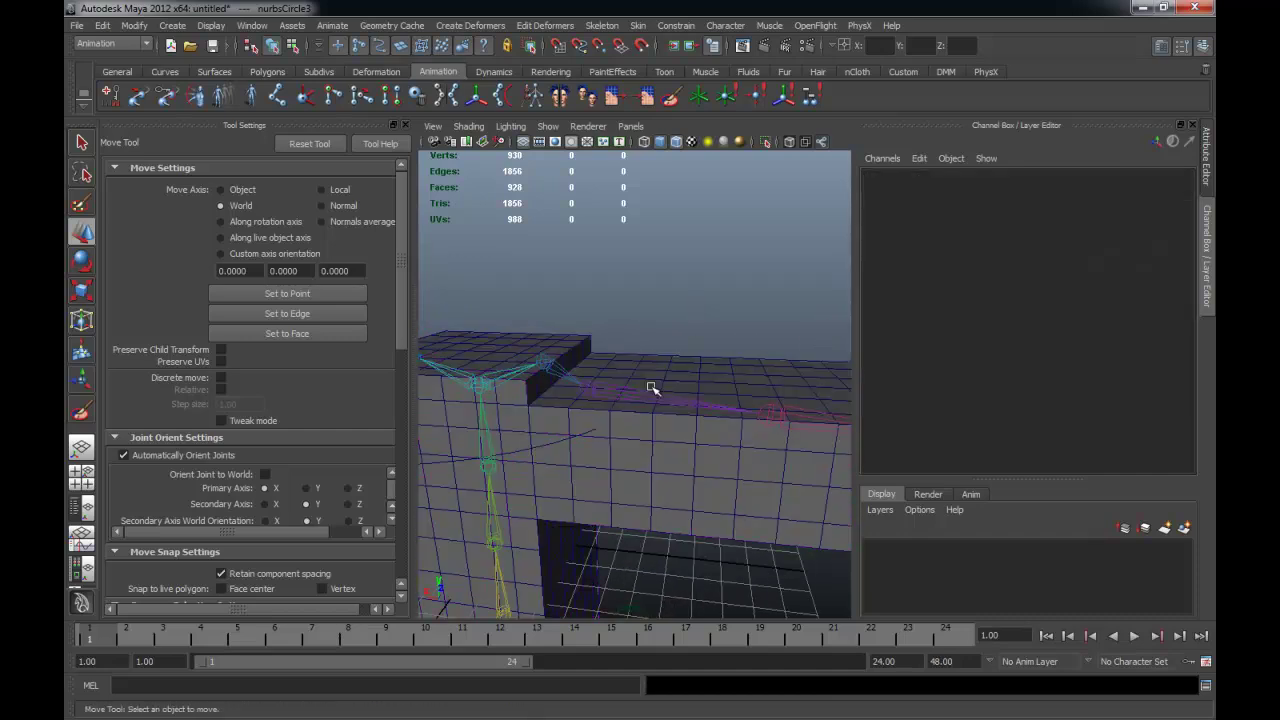
{"action": "left_click_drag", "start_coordinate": [651, 388], "coordinate": [654, 351], "text": "alt"}
{"action": "left_click", "coordinate": [656, 352]}
{"action": "mouse_move", "coordinate": [686, 409]}
{"action": "left_mouse_down", "text": "alt"}
{"action": "mouse_move", "coordinate": [623, 357]}
{"action": "mouse_move", "coordinate": [643, 357]}
{"action": "mouse_move", "coordinate": [668, 400]}
{"action": "left_mouse_up", "text": "alt"}
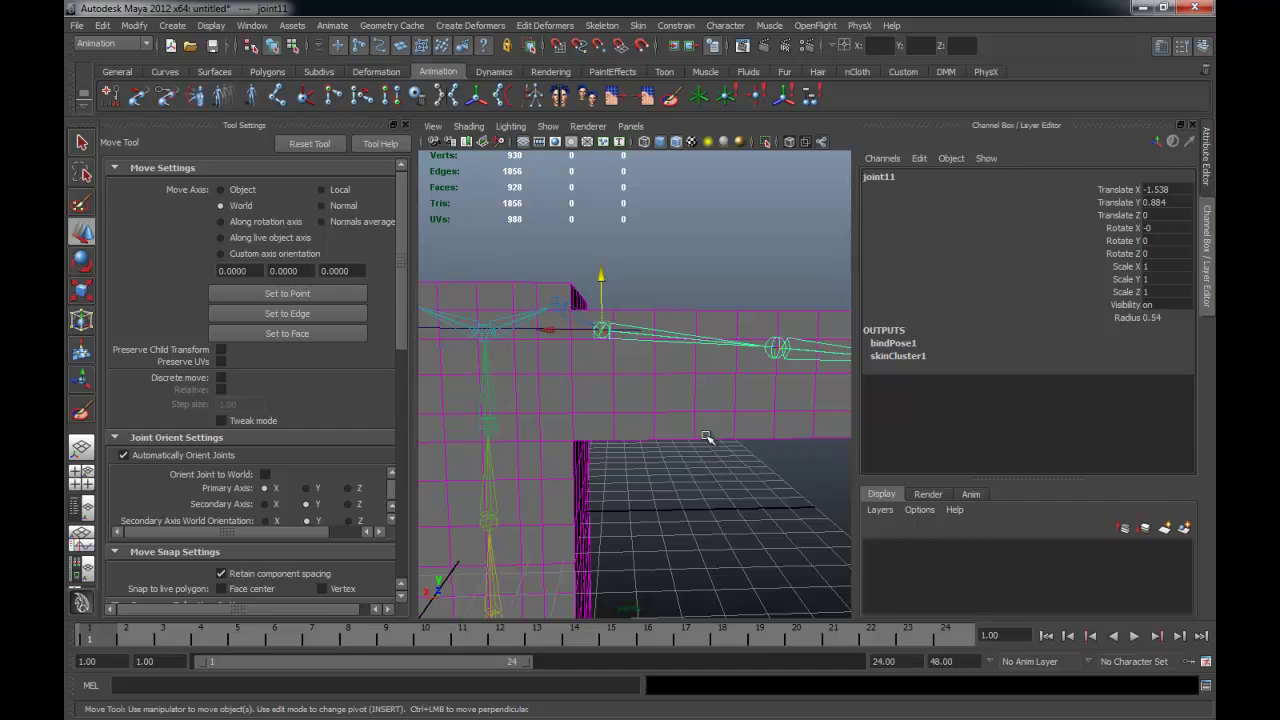
{"action": "mouse_move", "coordinate": [611, 333]}
{"action": "left_mouse_down", "text": "alt"}
{"action": "mouse_move", "coordinate": [630, 345]}
{"action": "mouse_move", "coordinate": [654, 323]}
{"action": "mouse_move", "coordinate": [536, 408]}
{"action": "mouse_move", "coordinate": [586, 481]}
{"action": "mouse_move", "coordinate": [566, 465]}
{"action": "mouse_move", "coordinate": [611, 433]}
{"action": "left_mouse_up", "text": "alt"}
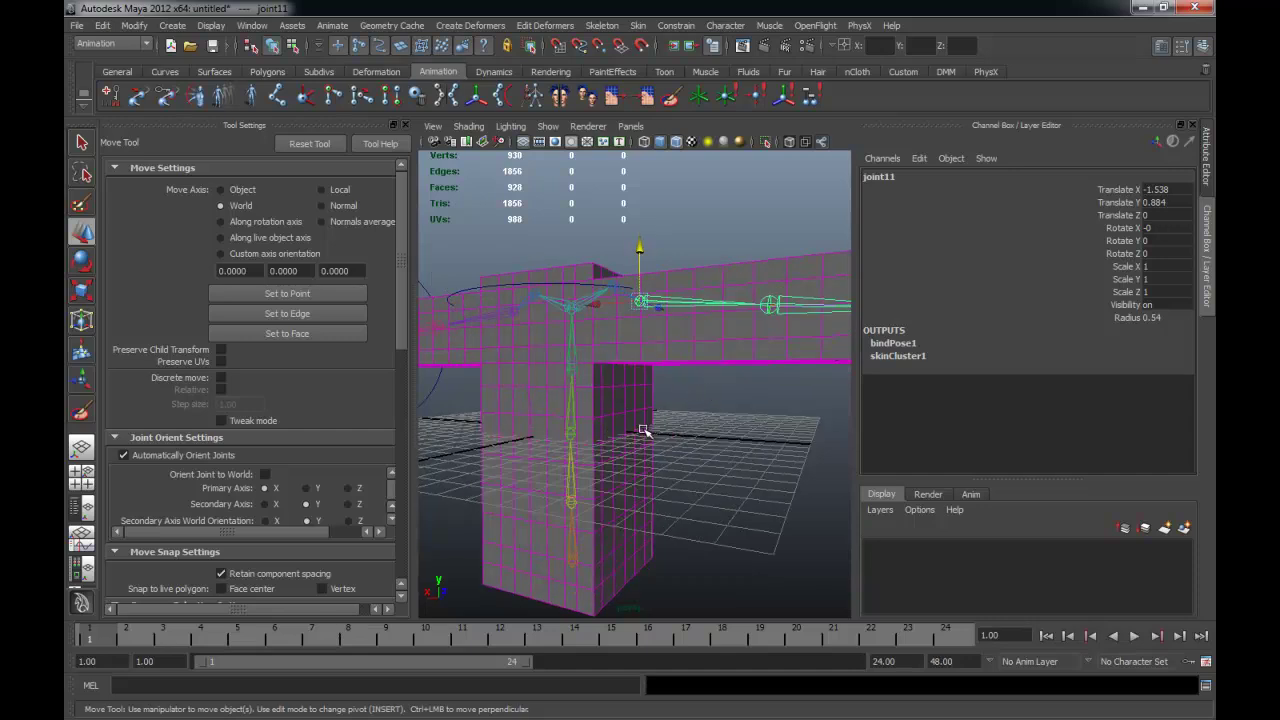
{"action": "left_click_drag", "start_coordinate": [752, 217], "coordinate": [749, 277], "text": "alt"}
- Select the T mesh and set the Paint Skin Weights operation to Replace
{"action": "left_click", "coordinate": [749, 277]}
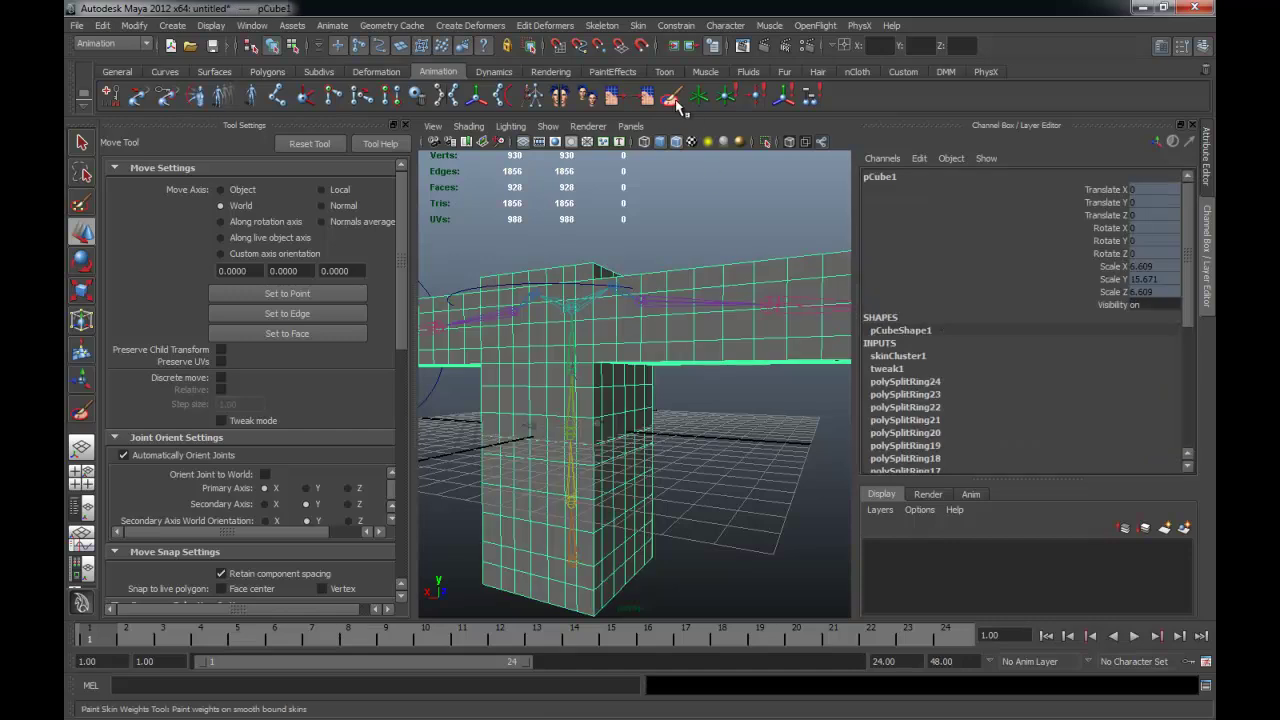
{"action": "left_click", "coordinate": [670, 96]}
{"action": "left_click_drag", "start_coordinate": [680, 445], "coordinate": [628, 472], "text": "alt"}
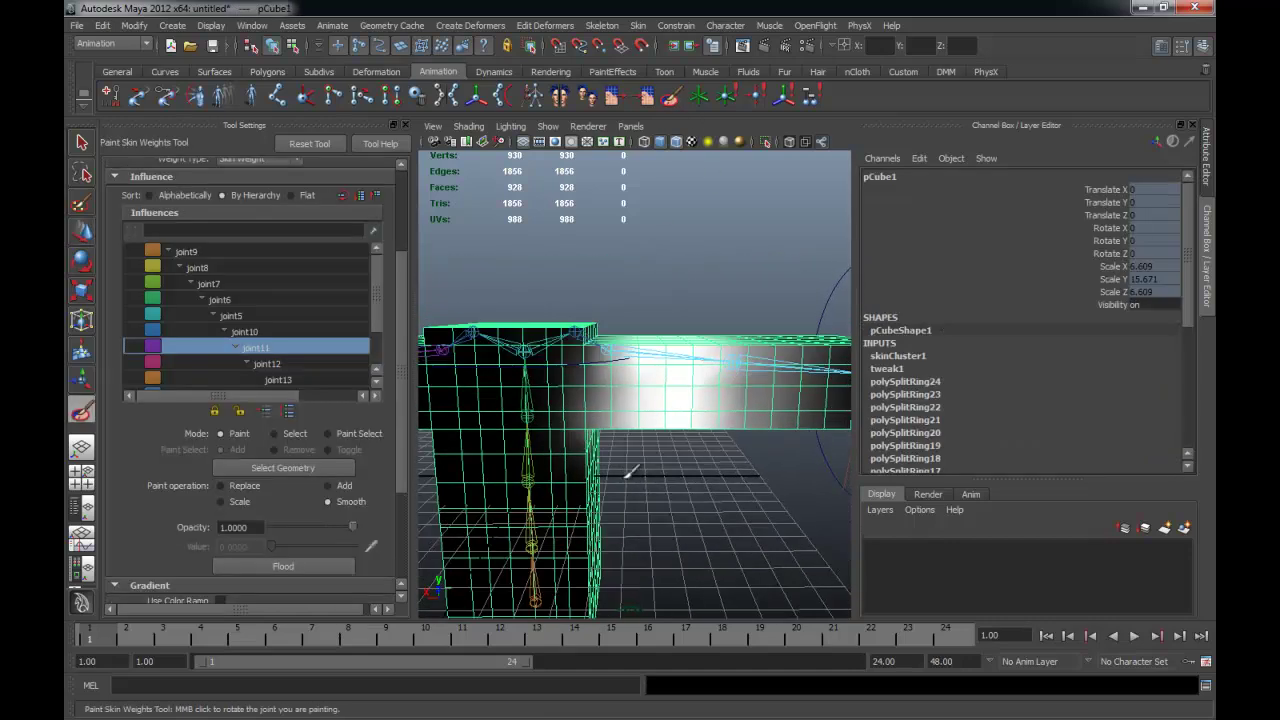
{"action": "mouse_move", "coordinate": [628, 380]}
{"action": "left_mouse_down", "text": "alt"}
{"action": "mouse_move", "coordinate": [622, 345]}
{"action": "mouse_move", "coordinate": [642, 390]}
{"action": "left_mouse_up", "text": "alt"}
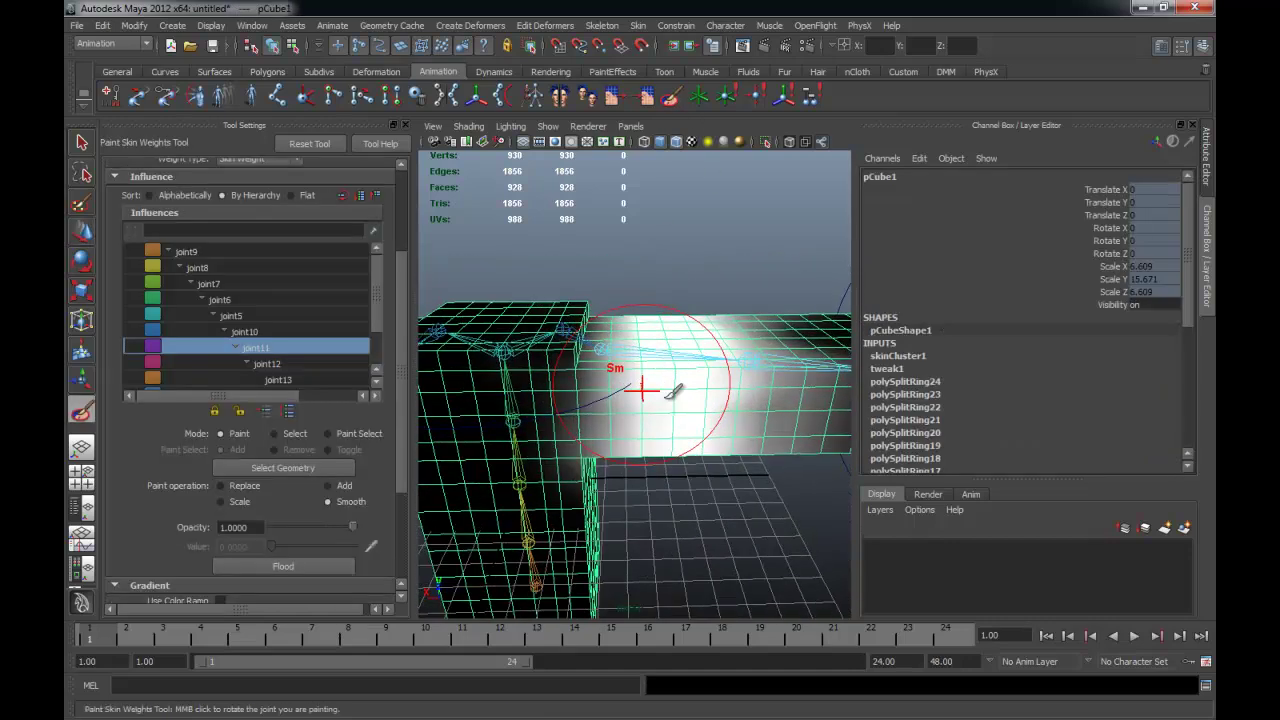
{"action": "left_click", "coordinate": [246, 487]}
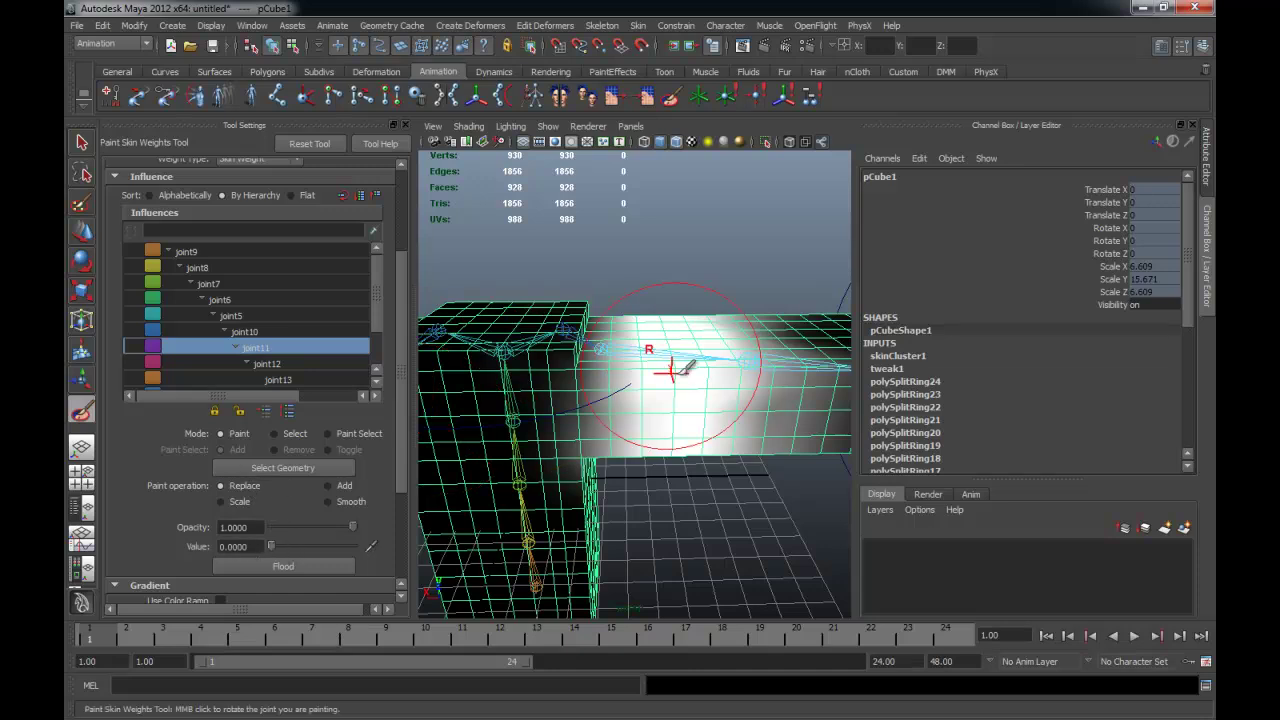
{"action": "mouse_move", "coordinate": [715, 381]}
{"action": "left_mouse_down", "text": "alt"}
{"action": "mouse_move", "coordinate": [654, 374]}
{"action": "mouse_move", "coordinate": [626, 314]}
{"action": "mouse_move", "coordinate": [645, 365]}
{"action": "mouse_move", "coordinate": [623, 463]}
{"action": "mouse_move", "coordinate": [583, 471]}
{"action": "mouse_move", "coordinate": [571, 514]}
{"action": "mouse_move", "coordinate": [614, 371]}
{"action": "mouse_move", "coordinate": [648, 393]}
{"action": "left_mouse_up", "text": "alt"}
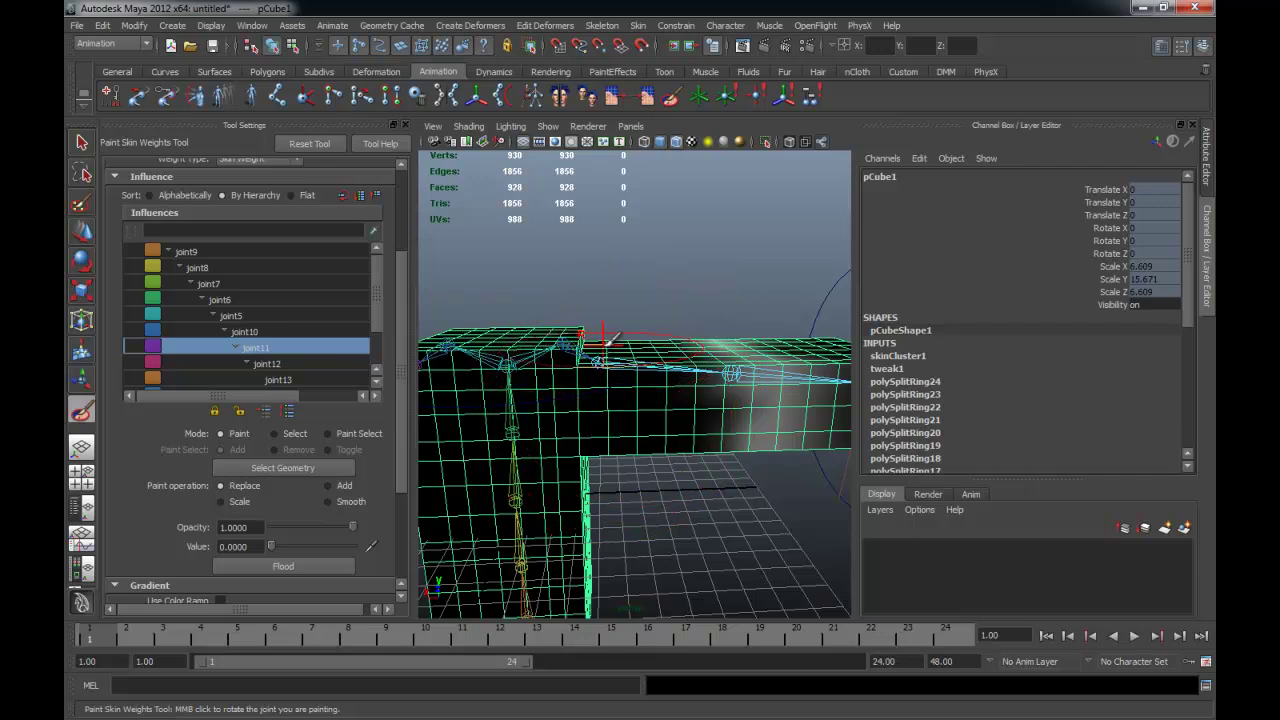
{"action": "left_click_drag", "start_coordinate": [610, 338], "coordinate": [617, 457], "text": "alt"}
{"action": "right_click_drag", "start_coordinate": [686, 400], "coordinate": [697, 415], "text": "alt"}
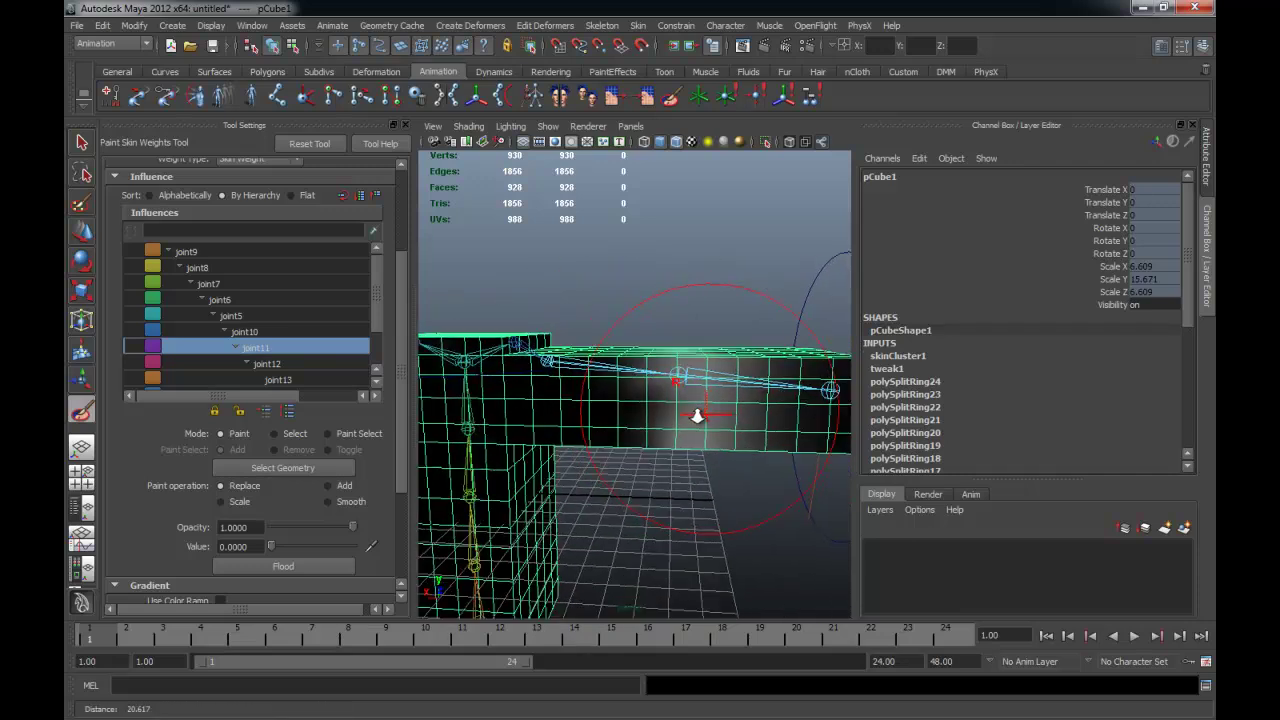
- Raise nurbsCircle3 to Translate Y 13.644, bending the arm at the shoulder
{"action": "key", "text": "q"}
{"action": "left_click", "coordinate": [803, 309]}
{"action": "key", "text": "w"}
{"action": "mouse_move", "coordinate": [779, 325]}
{"action": "left_mouse_down"}
{"action": "mouse_move", "coordinate": [757, 559]}
{"action": "mouse_move", "coordinate": [733, 231]}
{"action": "mouse_move", "coordinate": [786, 535]}
{"action": "mouse_move", "coordinate": [789, 213]}
{"action": "left_mouse_up"}
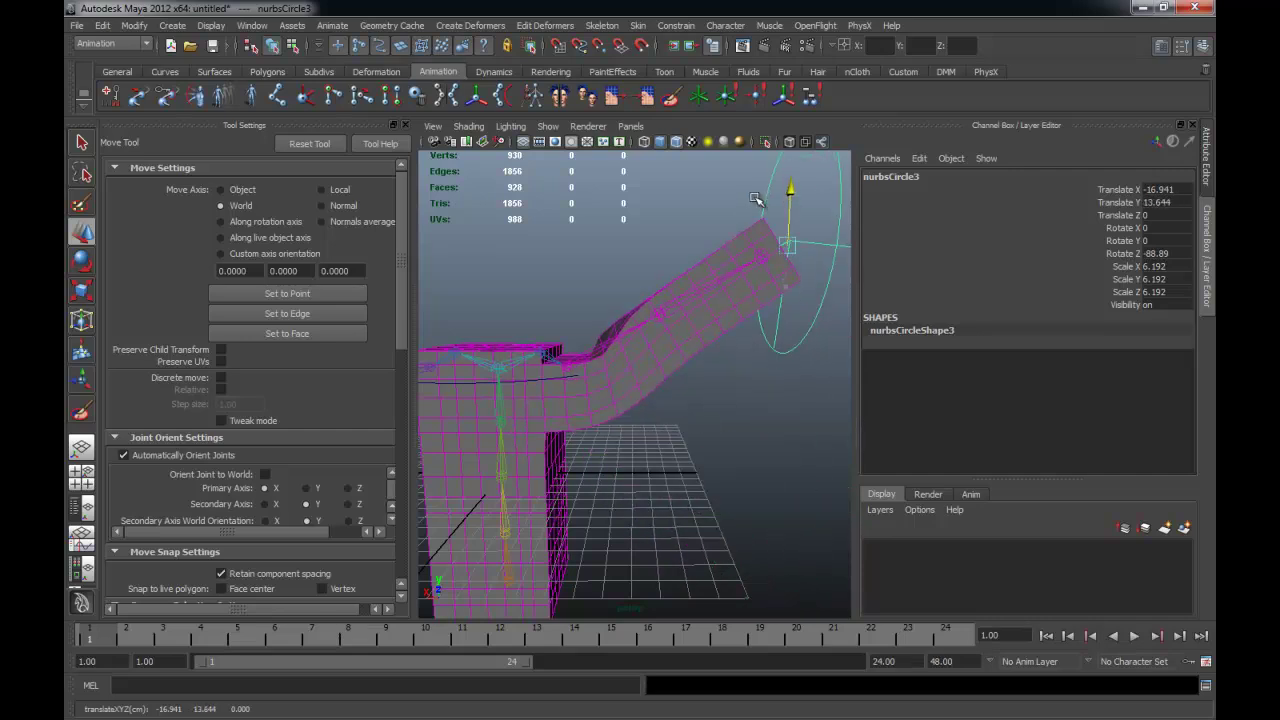
- Undo the arm bend, then select joint11 and the pCube1 mesh to show its attributes
{"action": "key", "text": "ctrl+a"}
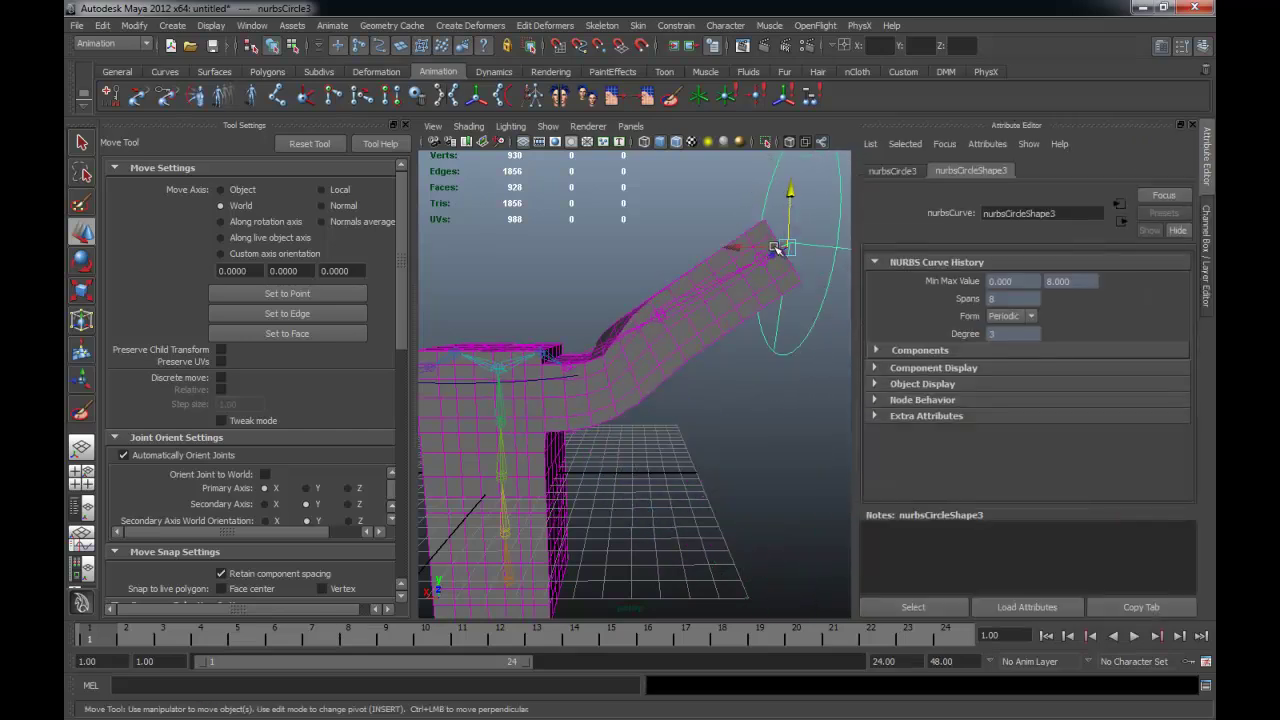
{"action": "key", "text": "ctrl+z"}
{"action": "key", "text": "ctrl+z"}
{"action": "key", "text": "ctrl+z"}
{"action": "scroll", "coordinate": [585, 354], "scroll_direction": "up", "scroll_amount": 2}
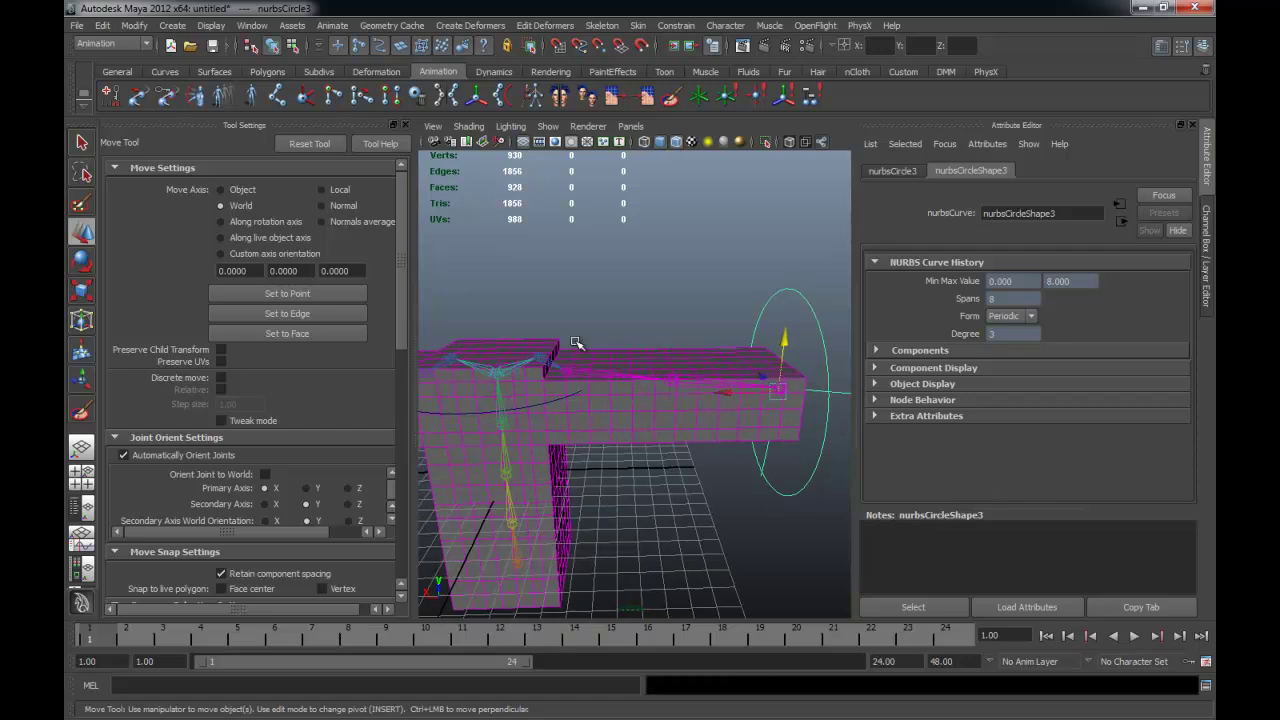
{"action": "scroll", "coordinate": [677, 357], "scroll_direction": "up", "scroll_amount": 2}
{"action": "scroll", "coordinate": [771, 386], "scroll_direction": "up", "scroll_amount": 2}
{"action": "scroll", "coordinate": [683, 437], "scroll_direction": "up", "scroll_amount": 2}
{"action": "scroll", "coordinate": [590, 312], "scroll_direction": "up", "scroll_amount": 2}
{"action": "scroll", "coordinate": [595, 316], "scroll_direction": "up", "scroll_amount": 1}
{"action": "left_click", "coordinate": [598, 316]}
{"action": "scroll", "coordinate": [669, 455], "scroll_direction": "up", "scroll_amount": 2}
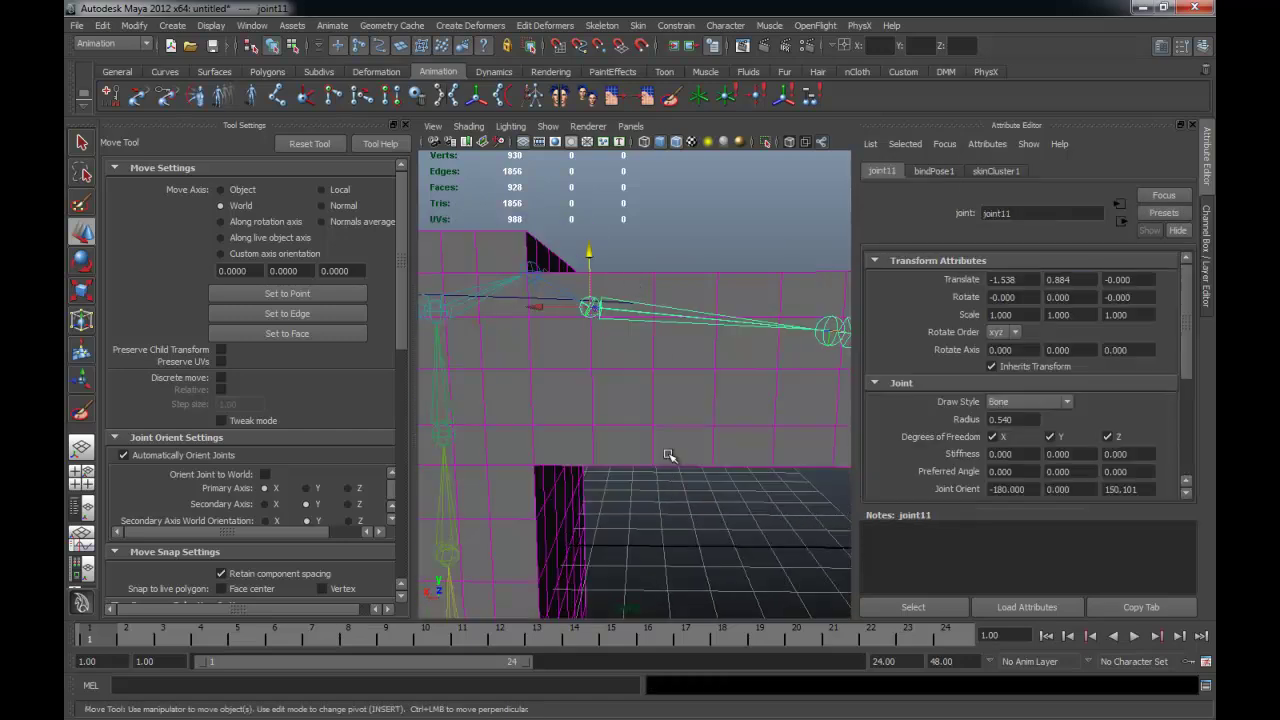
{"action": "left_click", "coordinate": [684, 382]}
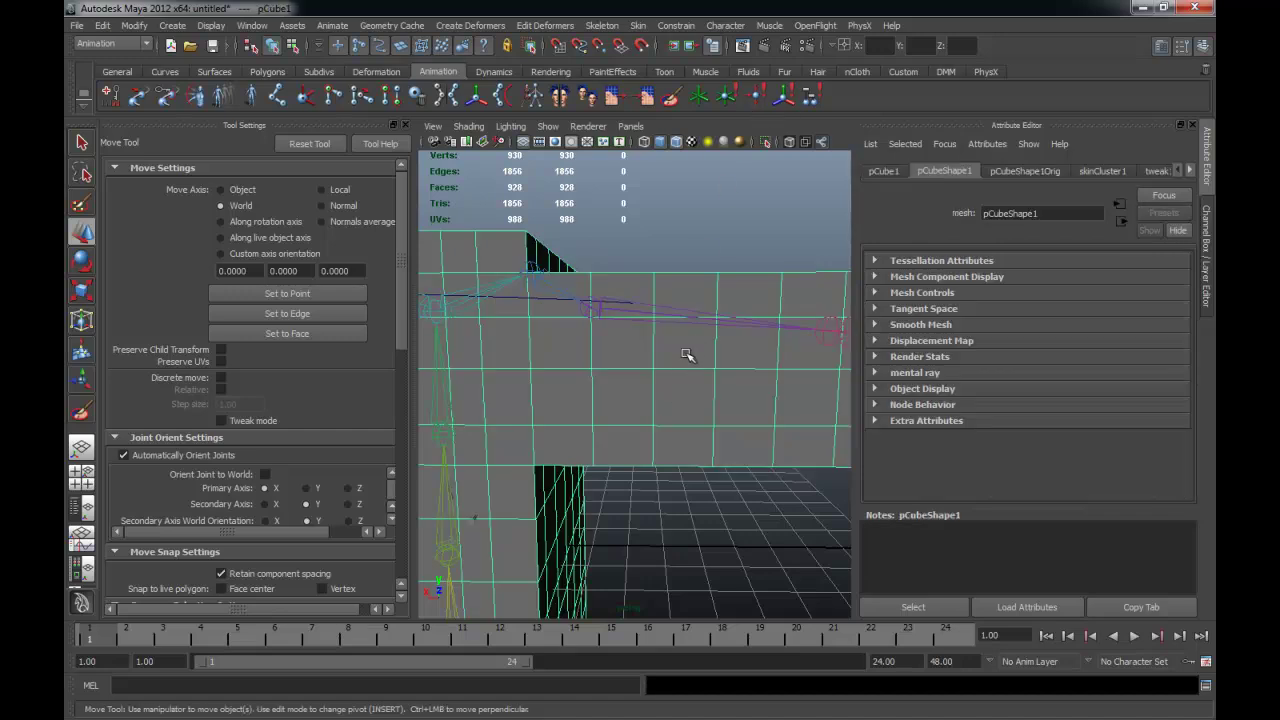
- Paint joint11 weight onto the arm with Add at value 0.2233 and a resized brush
{"action": "left_click", "coordinate": [669, 95]}
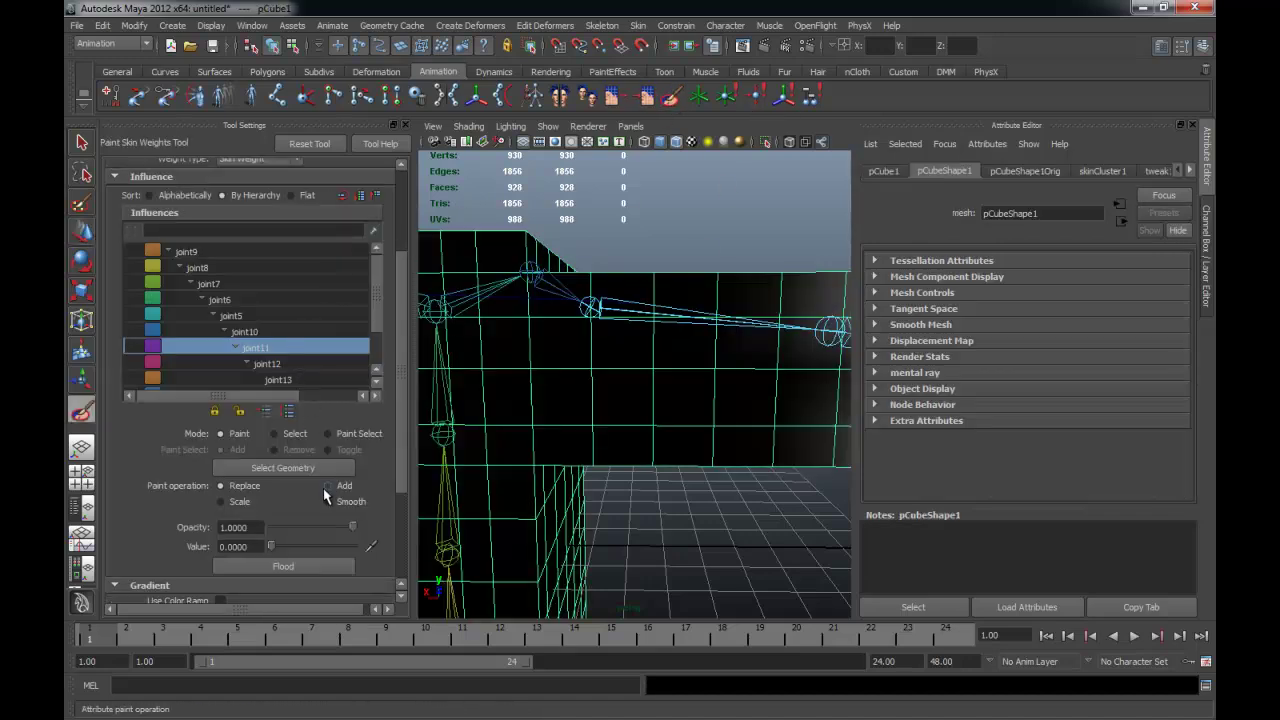
{"action": "left_click_drag", "start_coordinate": [279, 551], "coordinate": [288, 546]}
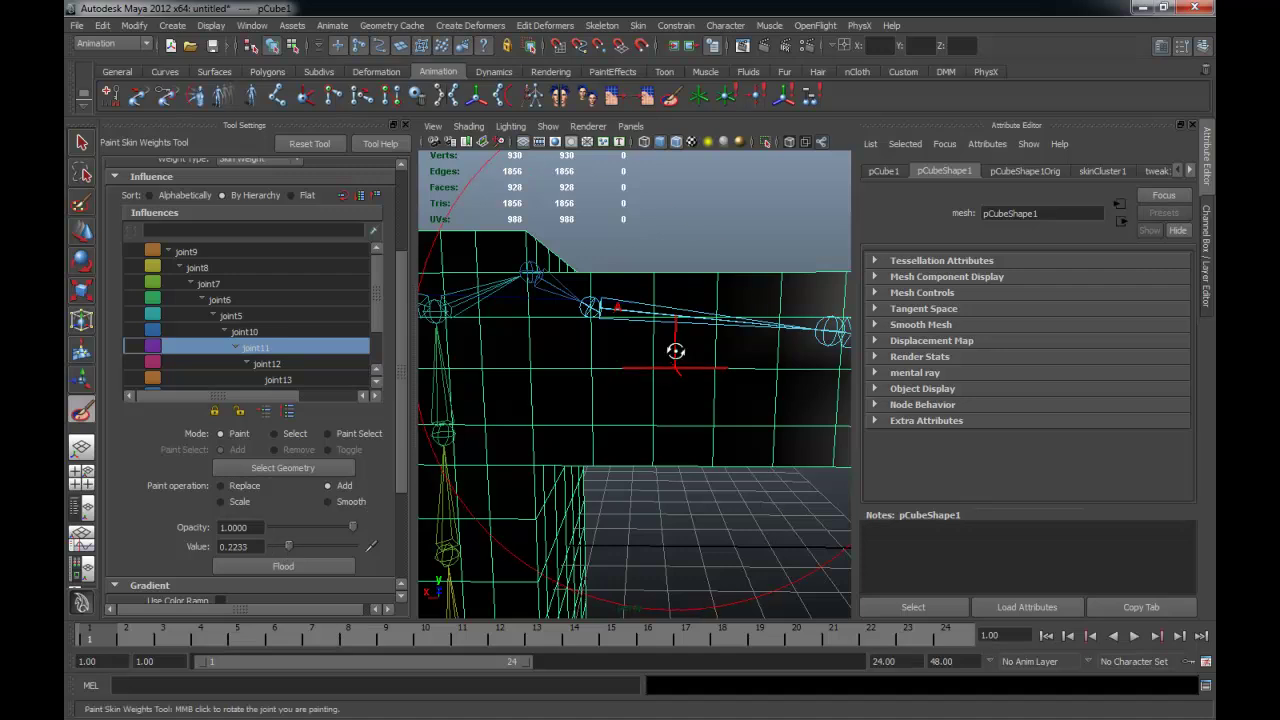
{"action": "left_click_drag", "start_coordinate": [677, 351], "coordinate": [608, 257], "text": "alt"}
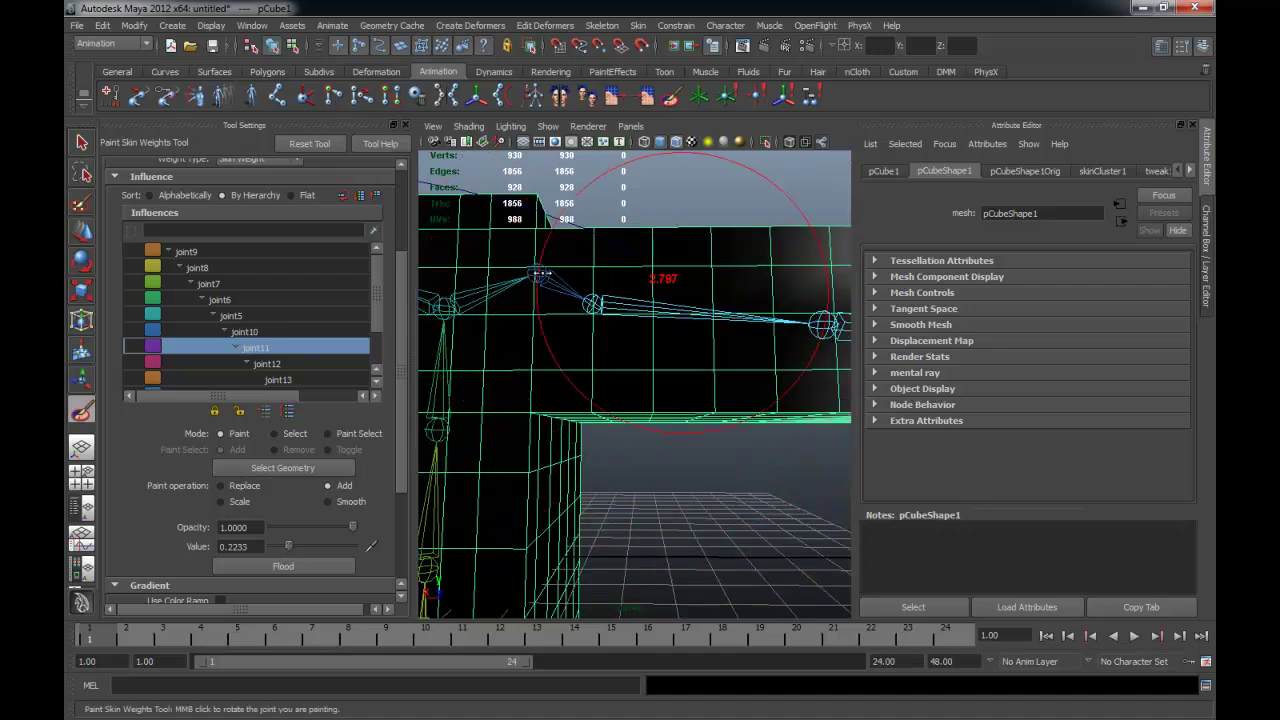
{"action": "mouse_move", "coordinate": [660, 300]}
{"action": "left_mouse_down"}
{"action": "mouse_move", "coordinate": [650, 457]}
{"action": "mouse_move", "coordinate": [594, 346]}
{"action": "left_mouse_up"}
{"action": "mouse_move", "coordinate": [660, 240]}
{"action": "left_mouse_down"}
{"action": "mouse_move", "coordinate": [633, 393]}
{"action": "mouse_move", "coordinate": [729, 414]}
{"action": "mouse_move", "coordinate": [737, 434]}
{"action": "mouse_move", "coordinate": [700, 563]}
{"action": "mouse_move", "coordinate": [600, 460]}
{"action": "mouse_move", "coordinate": [483, 395]}
{"action": "mouse_move", "coordinate": [608, 426]}
{"action": "mouse_move", "coordinate": [622, 330]}
{"action": "left_mouse_up"}
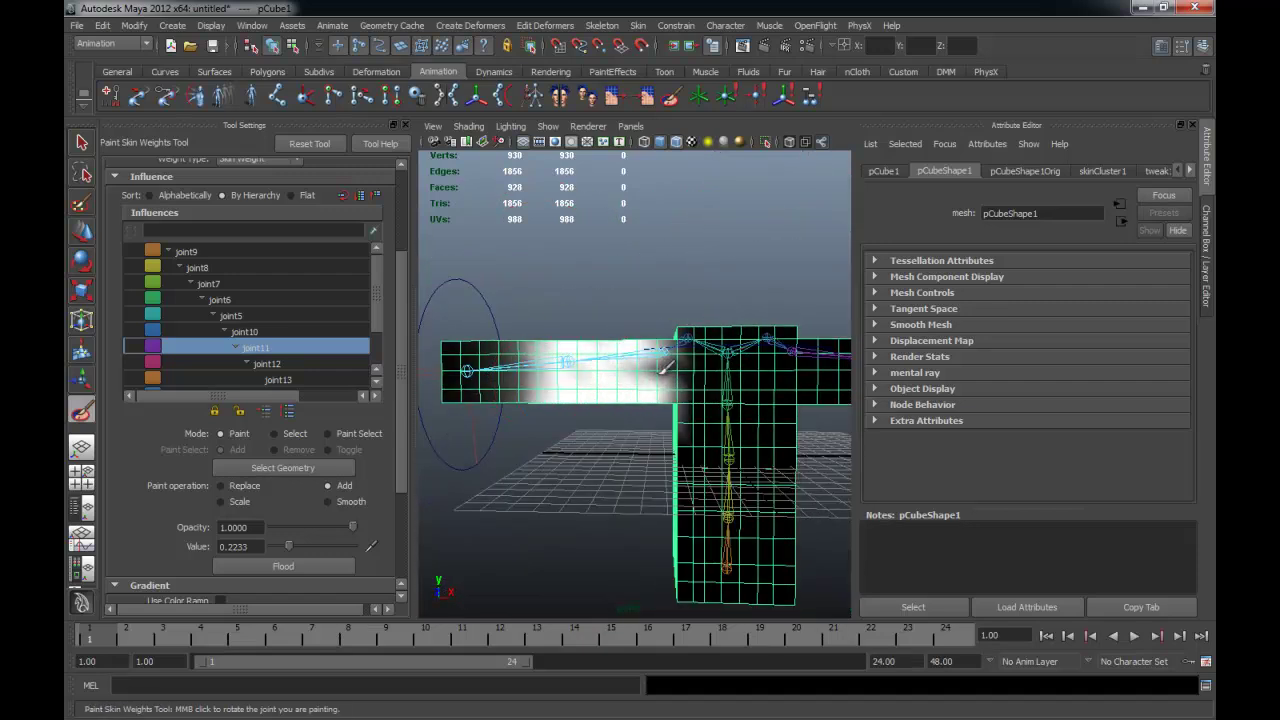
- Replace joint11 weight with 0 on the torso and stray areas beside the white band
{"action": "left_click_drag", "start_coordinate": [655, 398], "coordinate": [613, 430], "text": "alt"}
{"action": "mouse_move", "coordinate": [603, 318]}
{"action": "left_mouse_down", "text": "alt"}
{"action": "mouse_move", "coordinate": [643, 386]}
{"action": "mouse_move", "coordinate": [625, 395]}
{"action": "left_mouse_up", "text": "alt"}
{"action": "mouse_move", "coordinate": [680, 318]}
{"action": "left_mouse_down", "text": "alt"}
{"action": "mouse_move", "coordinate": [674, 428]}
{"action": "mouse_move", "coordinate": [684, 300]}
{"action": "mouse_move", "coordinate": [600, 386]}
{"action": "mouse_move", "coordinate": [600, 290]}
{"action": "mouse_move", "coordinate": [557, 400]}
{"action": "mouse_move", "coordinate": [570, 420]}
{"action": "mouse_move", "coordinate": [566, 366]}
{"action": "mouse_move", "coordinate": [551, 383]}
{"action": "mouse_move", "coordinate": [565, 415]}
{"action": "mouse_move", "coordinate": [535, 453]}
{"action": "left_mouse_up", "text": "alt"}
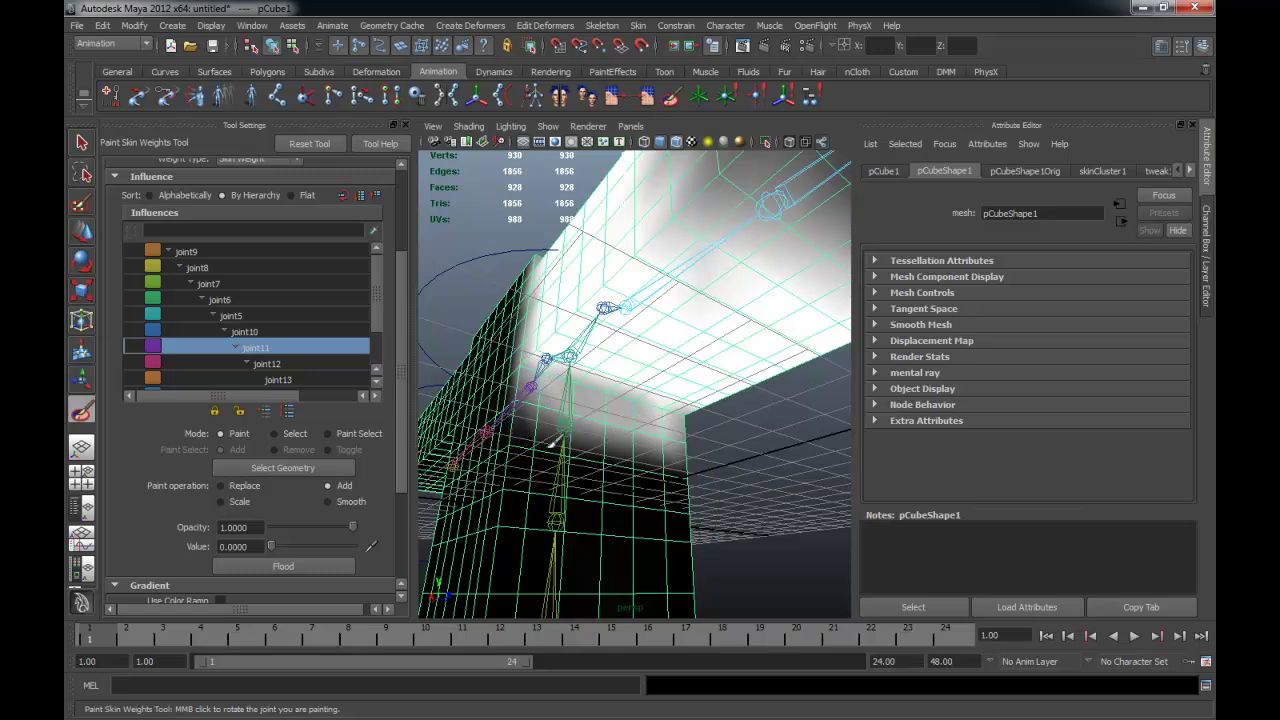
{"action": "mouse_move", "coordinate": [655, 447]}
{"action": "left_mouse_down", "text": "alt"}
{"action": "mouse_move", "coordinate": [575, 445]}
{"action": "mouse_move", "coordinate": [668, 447]}
{"action": "left_mouse_up", "text": "alt"}
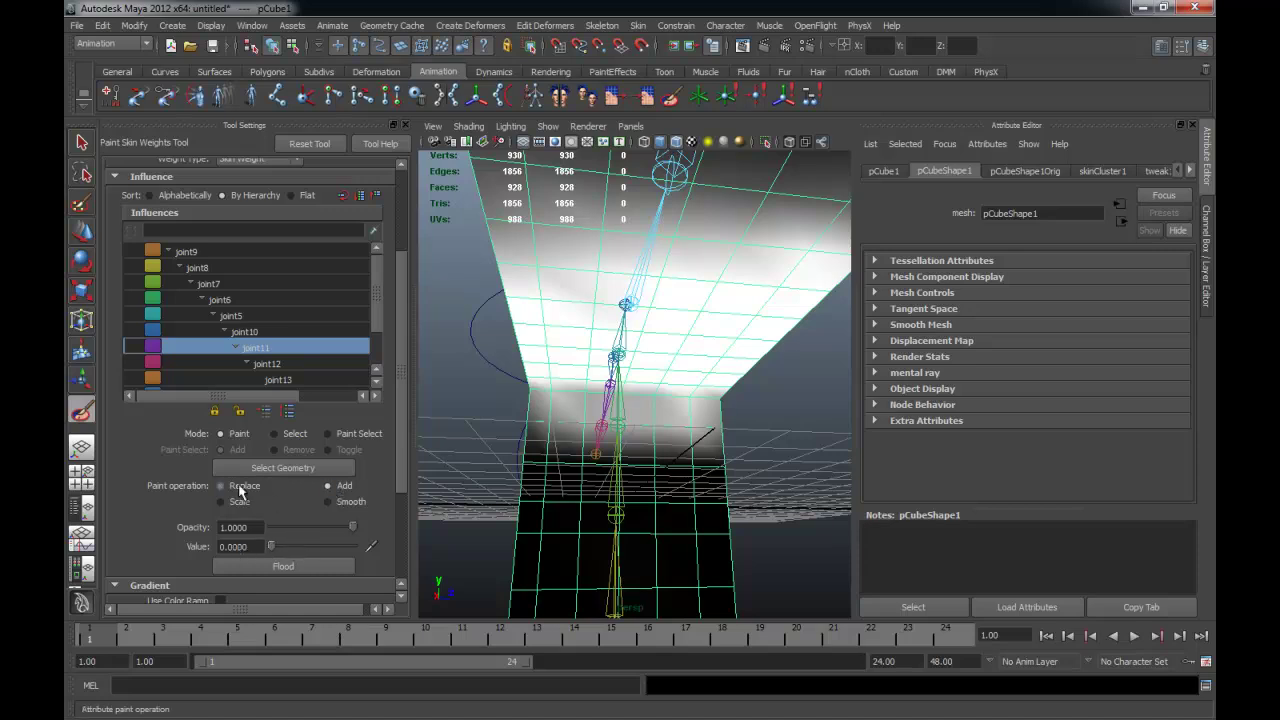
{"action": "left_click_drag", "start_coordinate": [566, 474], "coordinate": [716, 481]}
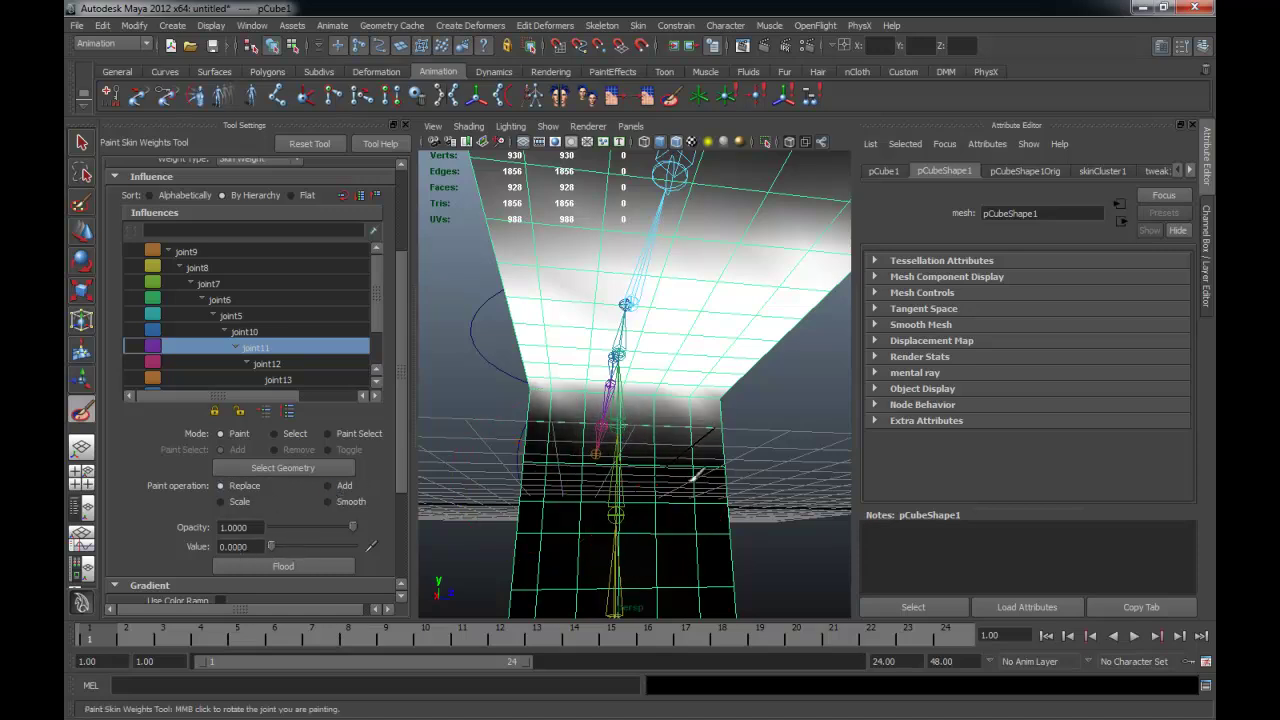
{"action": "mouse_move", "coordinate": [703, 492]}
{"action": "left_mouse_down", "text": "alt"}
{"action": "mouse_move", "coordinate": [562, 482]}
{"action": "mouse_move", "coordinate": [786, 466]}
{"action": "mouse_move", "coordinate": [654, 474]}
{"action": "mouse_move", "coordinate": [586, 434]}
{"action": "mouse_move", "coordinate": [722, 343]}
{"action": "mouse_move", "coordinate": [700, 402]}
{"action": "mouse_move", "coordinate": [708, 518]}
{"action": "mouse_move", "coordinate": [666, 289]}
{"action": "left_mouse_up", "text": "alt"}
{"action": "mouse_move", "coordinate": [680, 377]}
{"action": "left_mouse_down"}
{"action": "mouse_move", "coordinate": [686, 457]}
{"action": "mouse_move", "coordinate": [657, 257]}
{"action": "mouse_move", "coordinate": [677, 420]}
{"action": "mouse_move", "coordinate": [518, 497]}
{"action": "mouse_move", "coordinate": [477, 348]}
{"action": "left_mouse_up"}
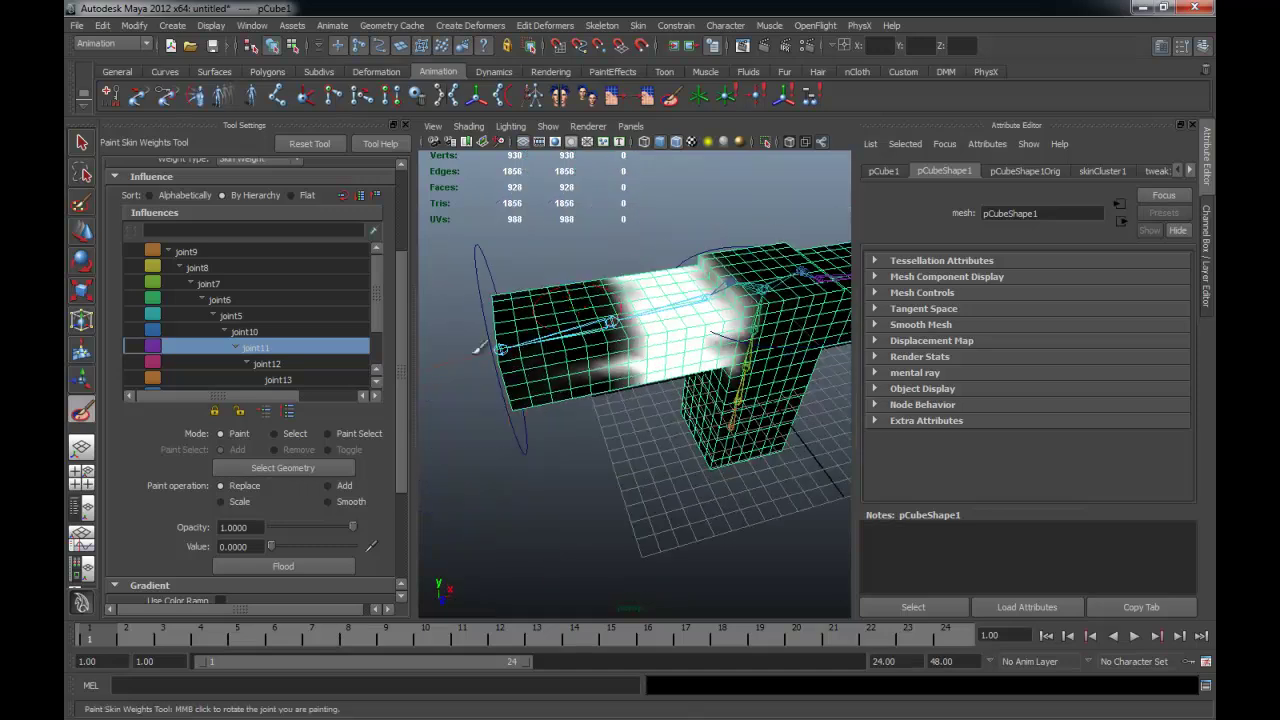
{"action": "left_click_drag", "start_coordinate": [579, 305], "coordinate": [568, 395]}
{"action": "mouse_move", "coordinate": [623, 429]}
{"action": "left_mouse_down", "text": "alt"}
{"action": "mouse_move", "coordinate": [634, 371]}
{"action": "mouse_move", "coordinate": [607, 419]}
{"action": "mouse_move", "coordinate": [614, 366]}
{"action": "left_mouse_up", "text": "alt"}
- Smooth joint11's weight transition near the shoulder
{"action": "left_click", "coordinate": [328, 501]}
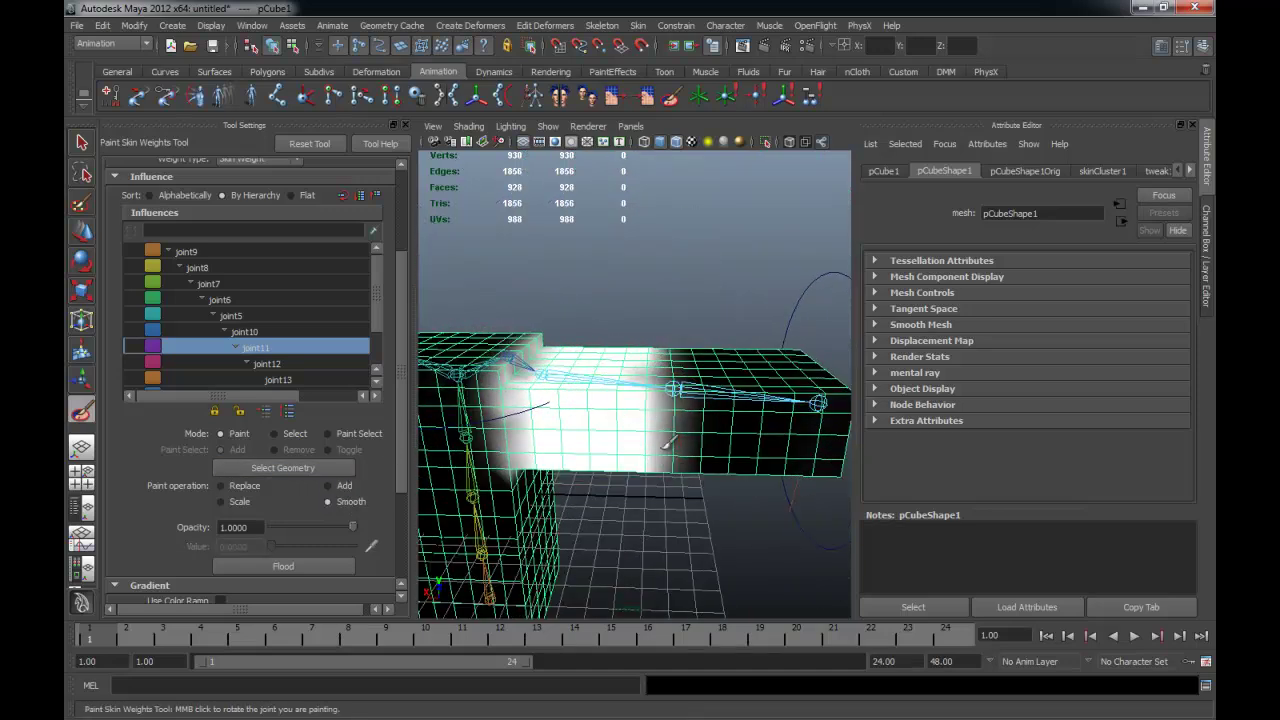
{"action": "mouse_move", "coordinate": [665, 455]}
{"action": "left_mouse_down", "text": "alt"}
{"action": "mouse_move", "coordinate": [669, 318]}
{"action": "mouse_move", "coordinate": [649, 310]}
{"action": "mouse_move", "coordinate": [545, 486]}
{"action": "mouse_move", "coordinate": [636, 317]}
{"action": "left_mouse_up", "text": "alt"}
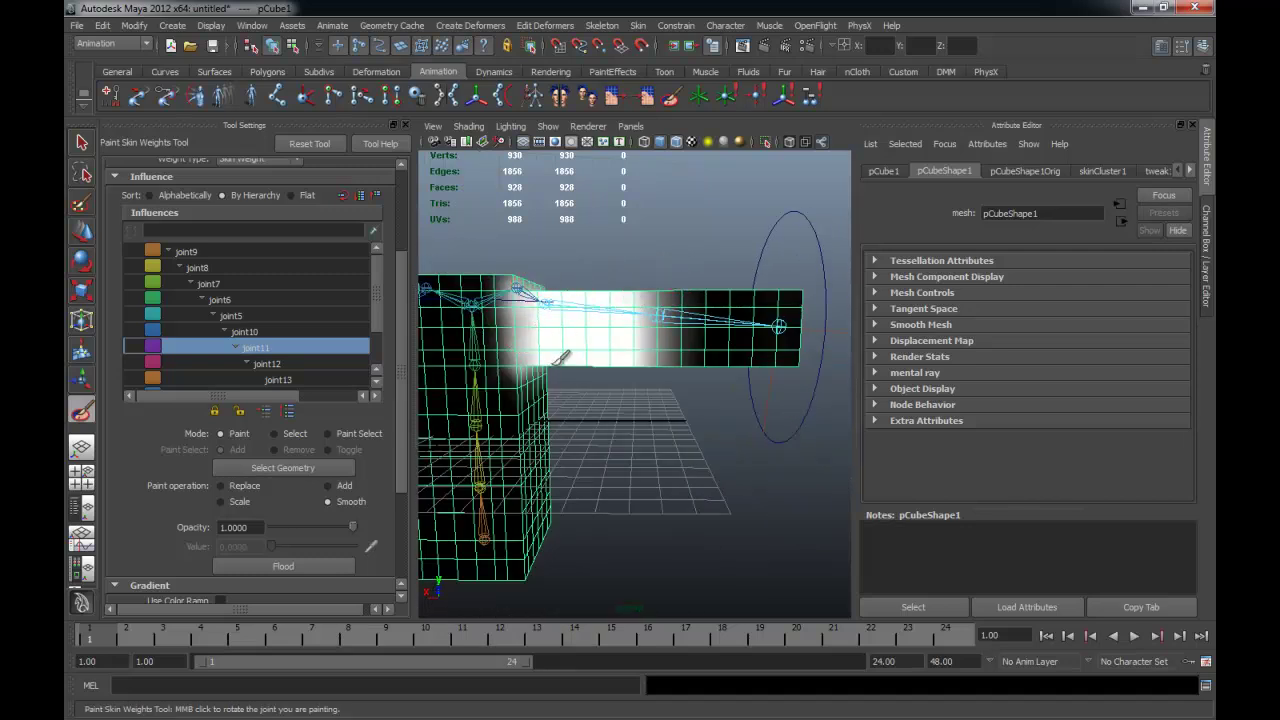
{"action": "left_click_drag", "start_coordinate": [547, 372], "coordinate": [538, 385], "text": "alt"}
{"action": "mouse_move", "coordinate": [648, 398]}
{"action": "left_mouse_down", "text": "alt"}
{"action": "mouse_move", "coordinate": [686, 443]}
{"action": "mouse_move", "coordinate": [784, 398]}
{"action": "left_mouse_up", "text": "alt"}
- Move the arm's nurbsCircle3 control to test how the arm bends
{"action": "key", "text": "q"}
{"action": "left_click", "coordinate": [810, 450]}
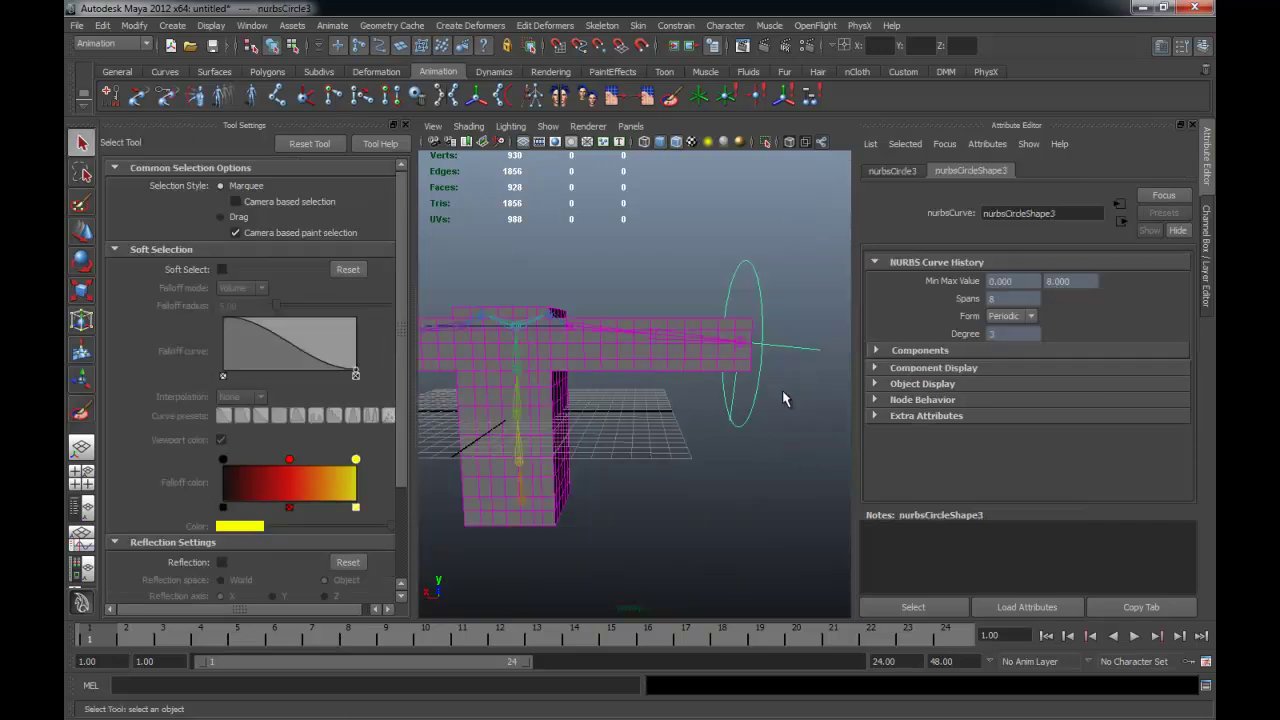
{"action": "key", "text": "w"}
{"action": "mouse_move", "coordinate": [748, 300]}
{"action": "left_mouse_down"}
{"action": "mouse_move", "coordinate": [722, 133]}
{"action": "mouse_move", "coordinate": [693, 405]}
{"action": "mouse_move", "coordinate": [697, 325]}
{"action": "left_mouse_up"}
{"action": "left_click", "coordinate": [643, 305]}
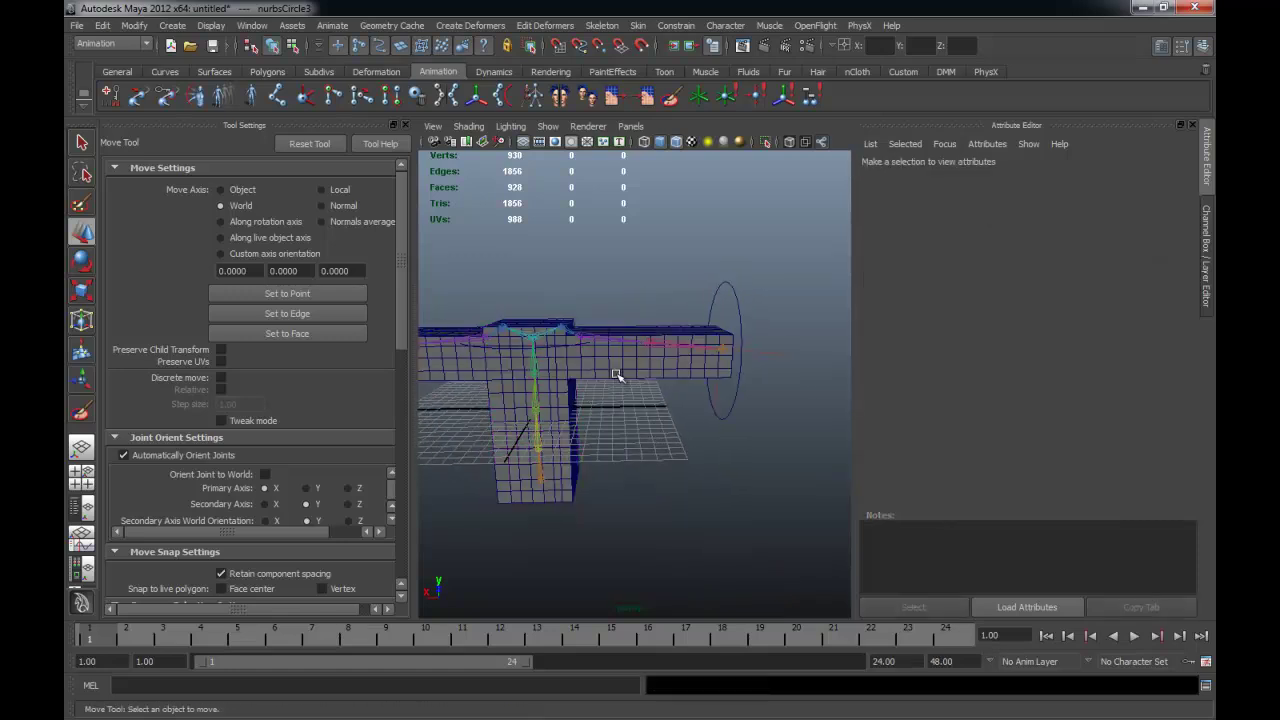
- Mirror the mesh's skin weights to the other arm and orbit to inspect both arms
{"action": "left_click", "coordinate": [617, 375]}
{"action": "left_click", "coordinate": [563, 100]}
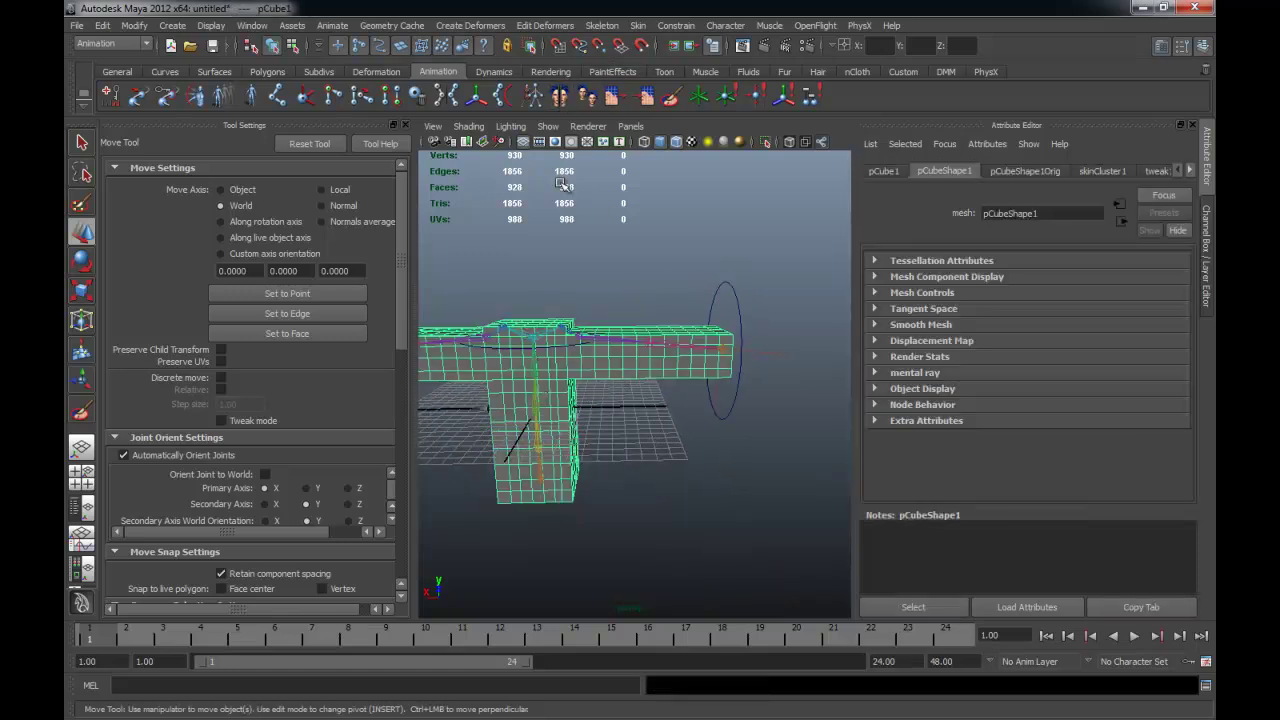
{"action": "left_click_drag", "start_coordinate": [580, 265], "coordinate": [620, 271], "text": "alt"}
{"action": "left_click", "coordinate": [615, 278]}
{"action": "left_click_drag", "start_coordinate": [613, 373], "coordinate": [689, 384], "text": "alt"}
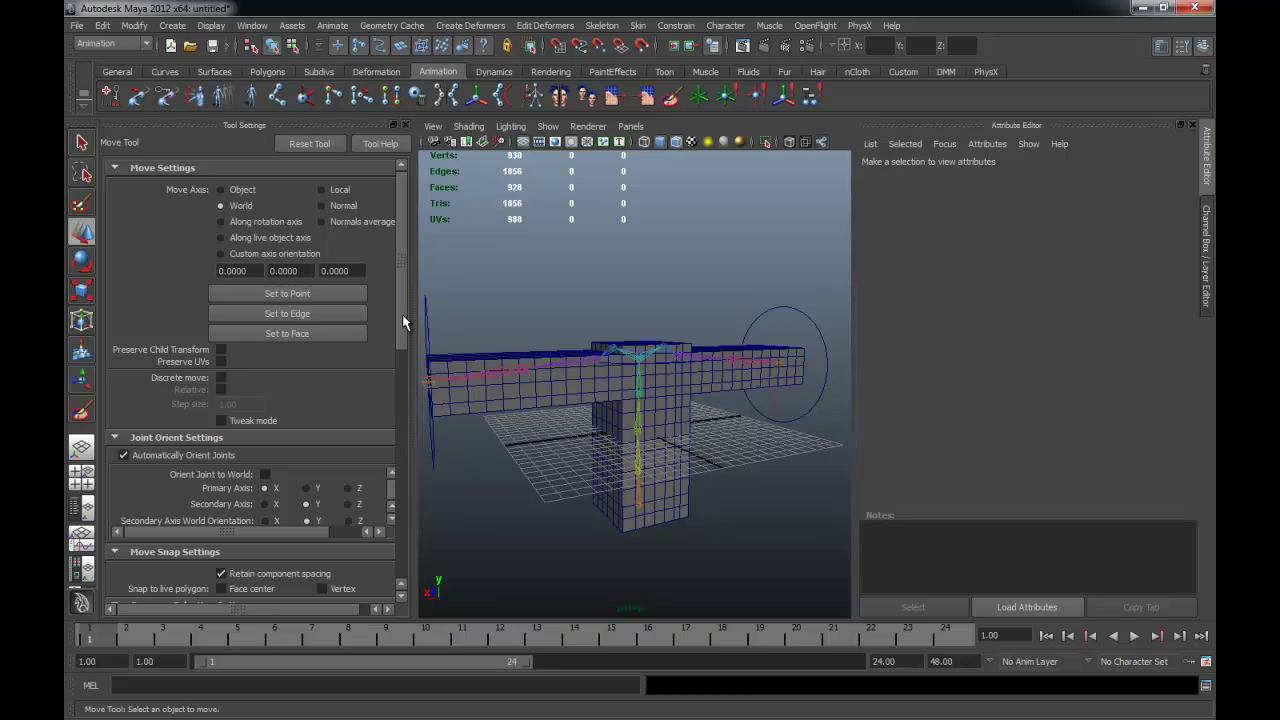
{"action": "mouse_move", "coordinate": [618, 497]}
{"action": "left_mouse_down", "text": "alt"}
{"action": "mouse_move", "coordinate": [746, 546]}
{"action": "mouse_move", "coordinate": [565, 541]}
{"action": "left_mouse_up", "text": "alt"}
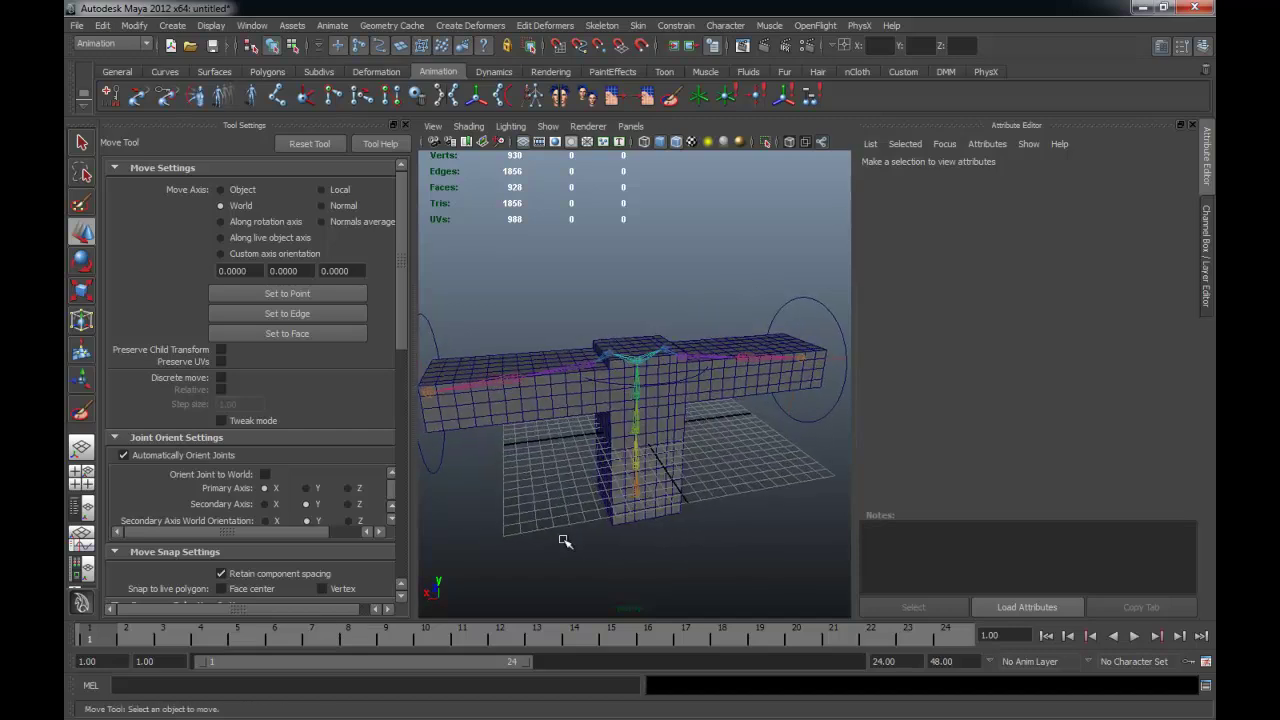